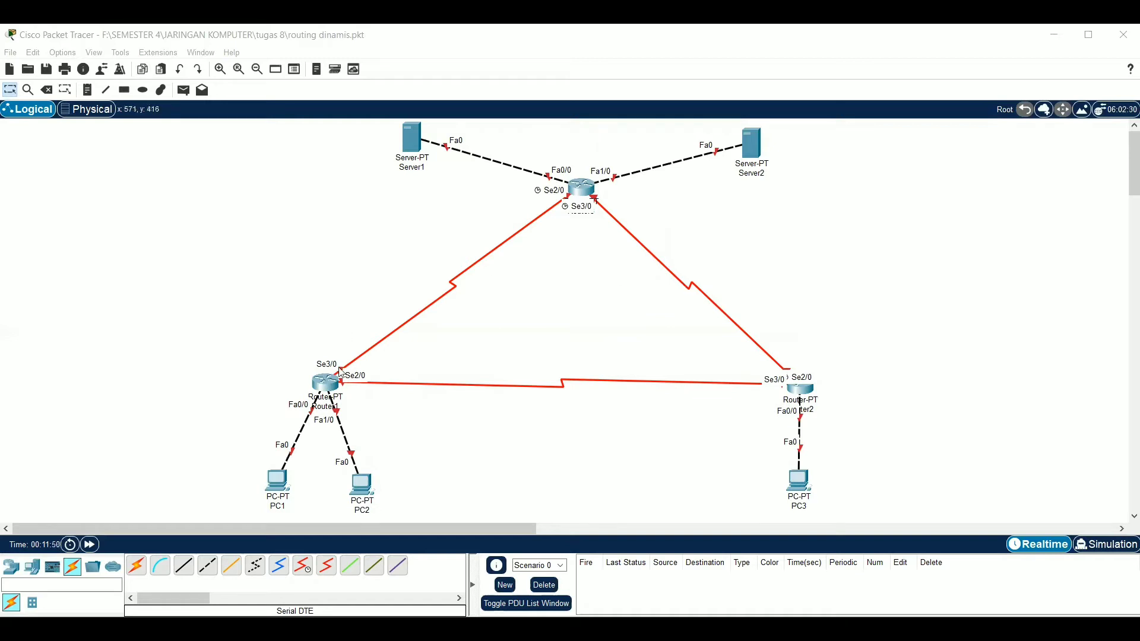
Turn on Router1's FastEthernet0/0 port and assign it IPv4 address 192.168.1.62 with subnet mask 255.255.255.192
{"action": "left_click", "coordinate": [331, 387]}
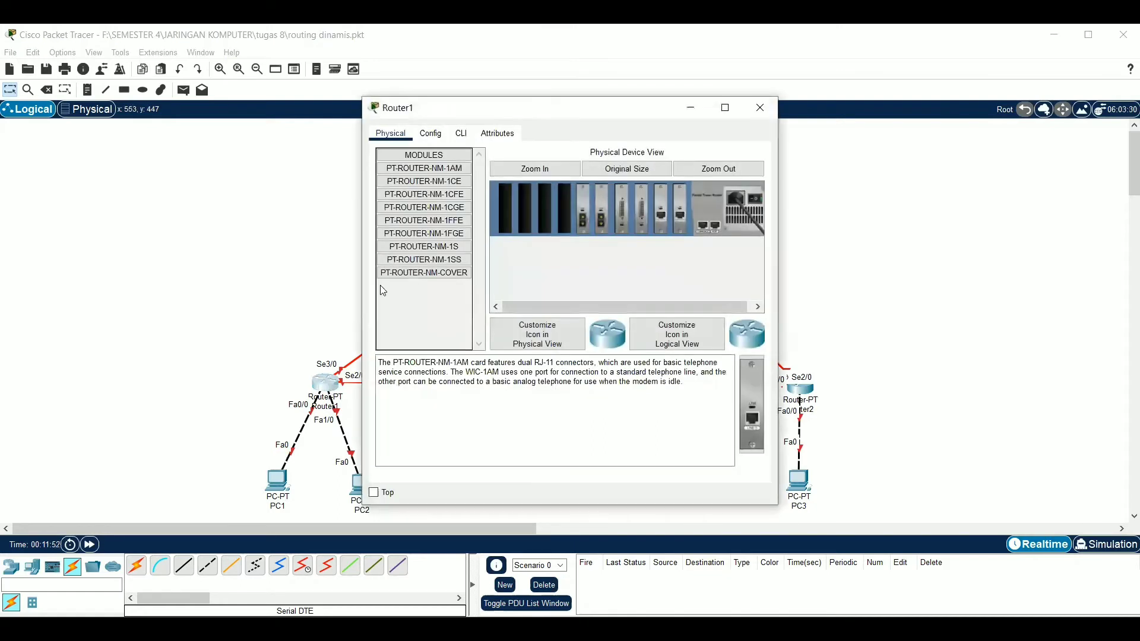
{"action": "left_click_drag", "start_coordinate": [525, 113], "coordinate": [666, 109]}
{"action": "left_click", "coordinate": [577, 131]}
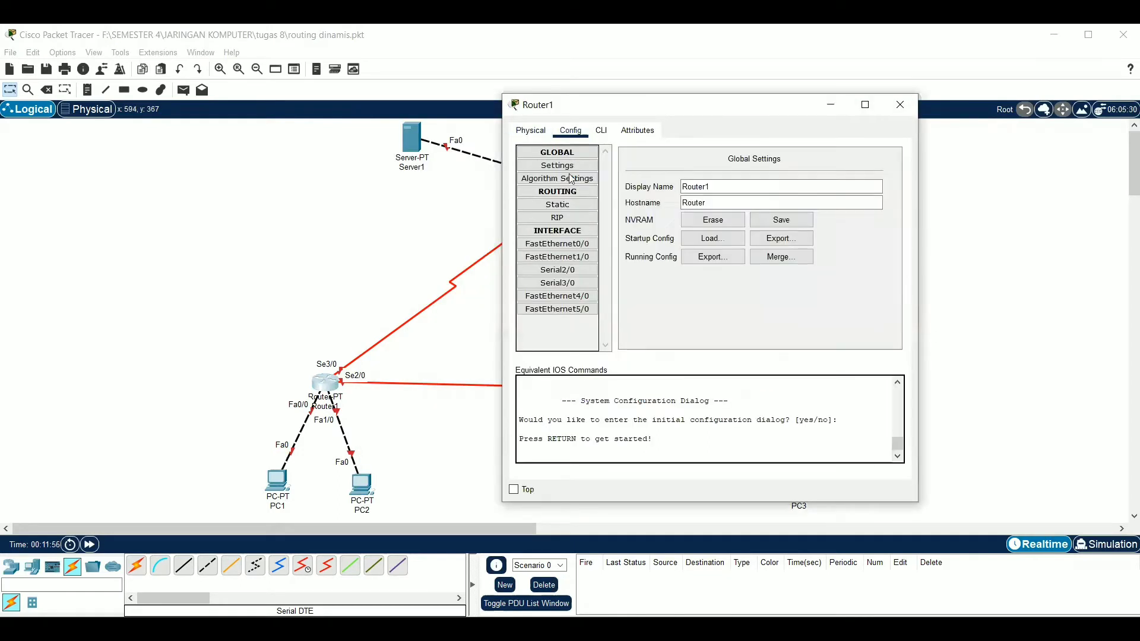
{"action": "left_click", "coordinate": [556, 246]}
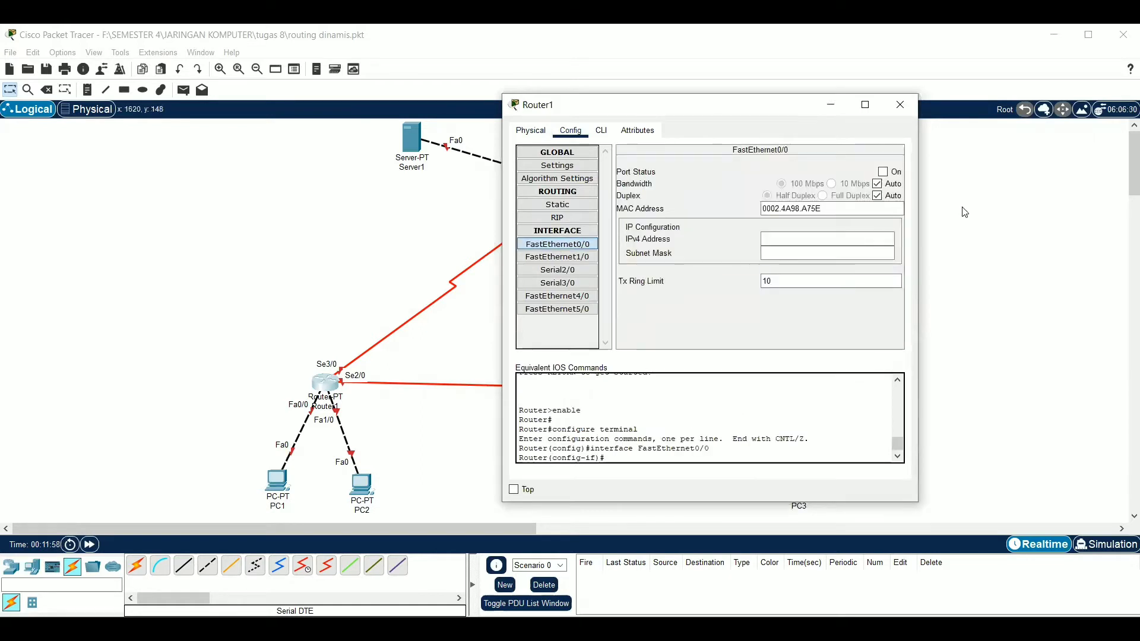
{"action": "left_click", "coordinate": [896, 174]}
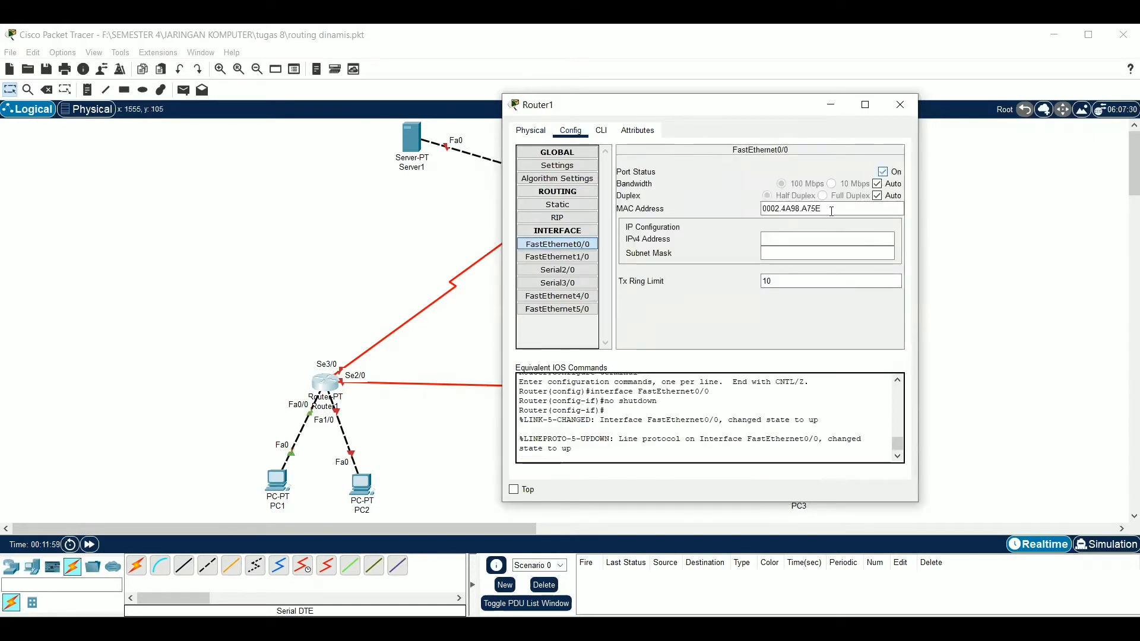
{"action": "left_click", "coordinate": [811, 240]}
{"action": "type", "text": "192.168.1"}
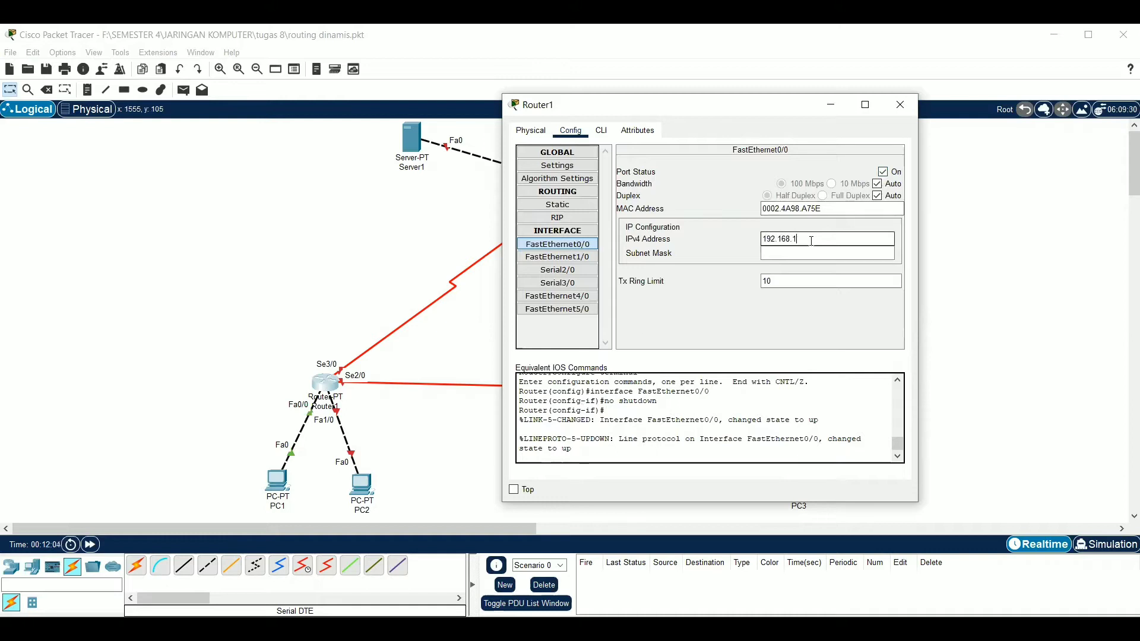
{"action": "type", "text": ".62"}
{"action": "left_click", "coordinate": [804, 254]}
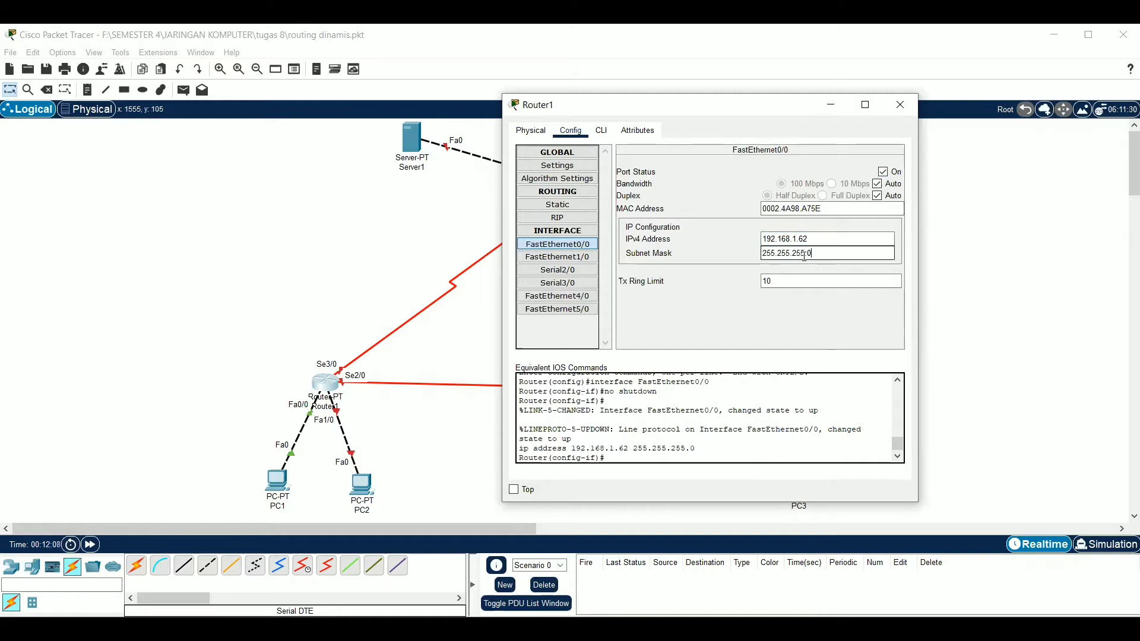
{"action": "type", "text": "192"}
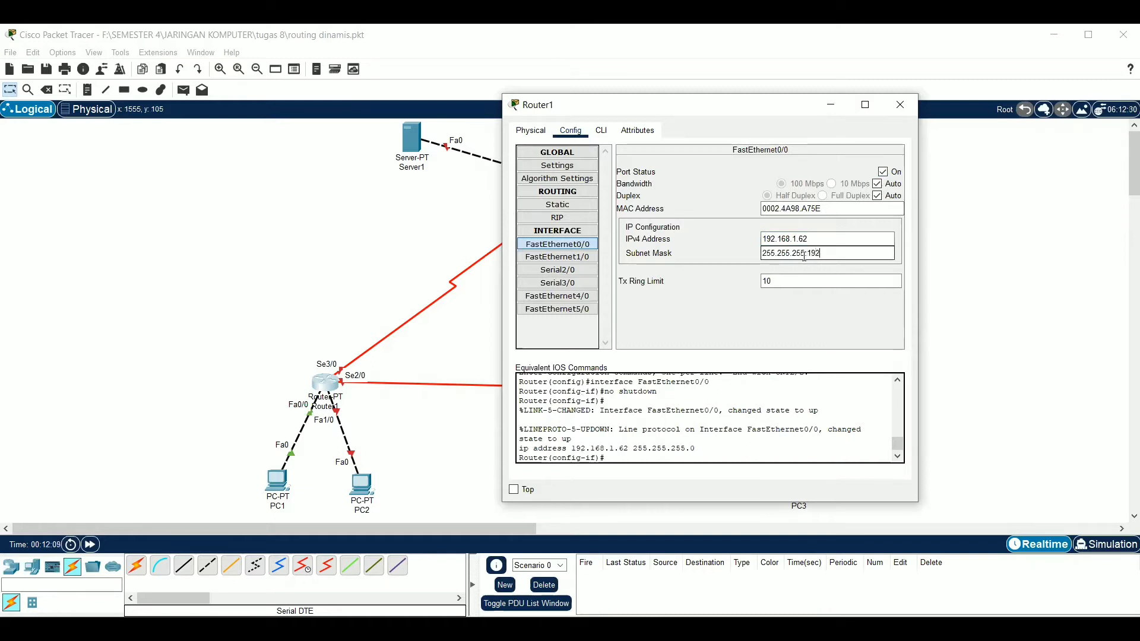
Turn on Router1's FastEthernet1/0 port and assign it IPv4 address 192.168.1.126 with subnet mask 255.255.255.192
{"action": "left_click", "coordinate": [578, 259]}
{"action": "left_click", "coordinate": [884, 171]}
{"action": "left_click", "coordinate": [848, 240]}
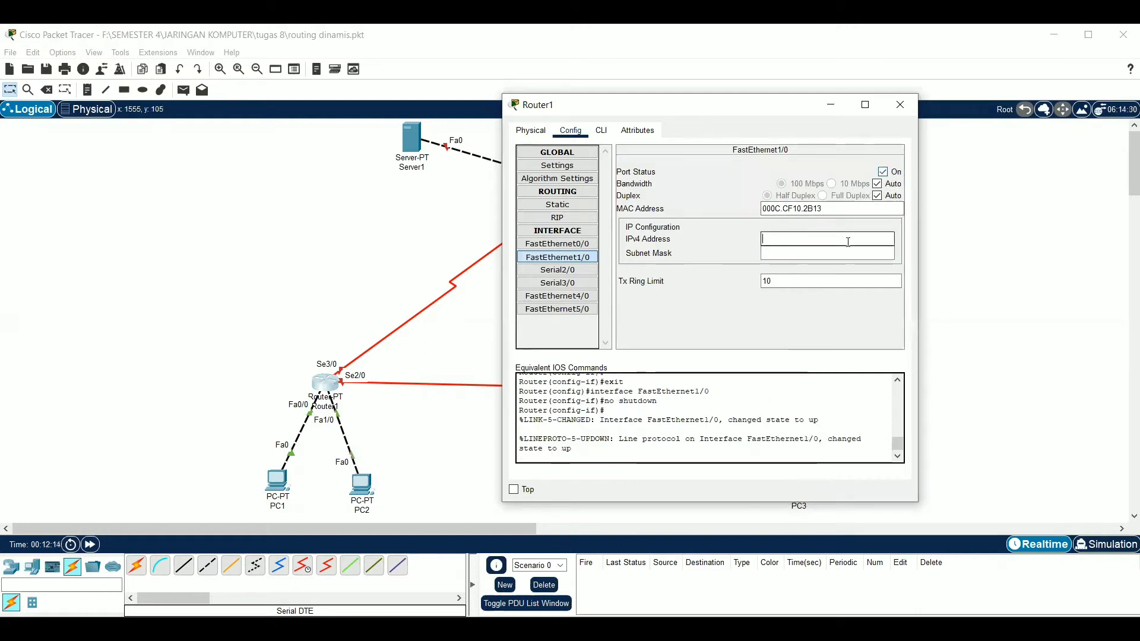
{"action": "type", "text": "192.168.1.126"}
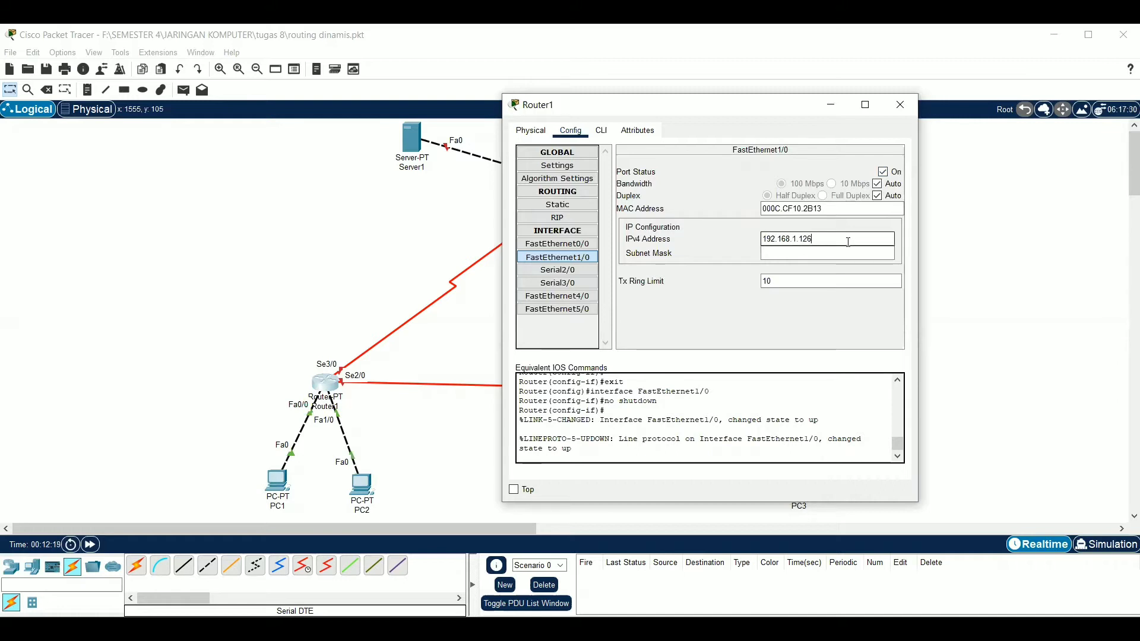
{"action": "left_click", "coordinate": [839, 254]}
{"action": "type", "text": "255.255.255.192"}
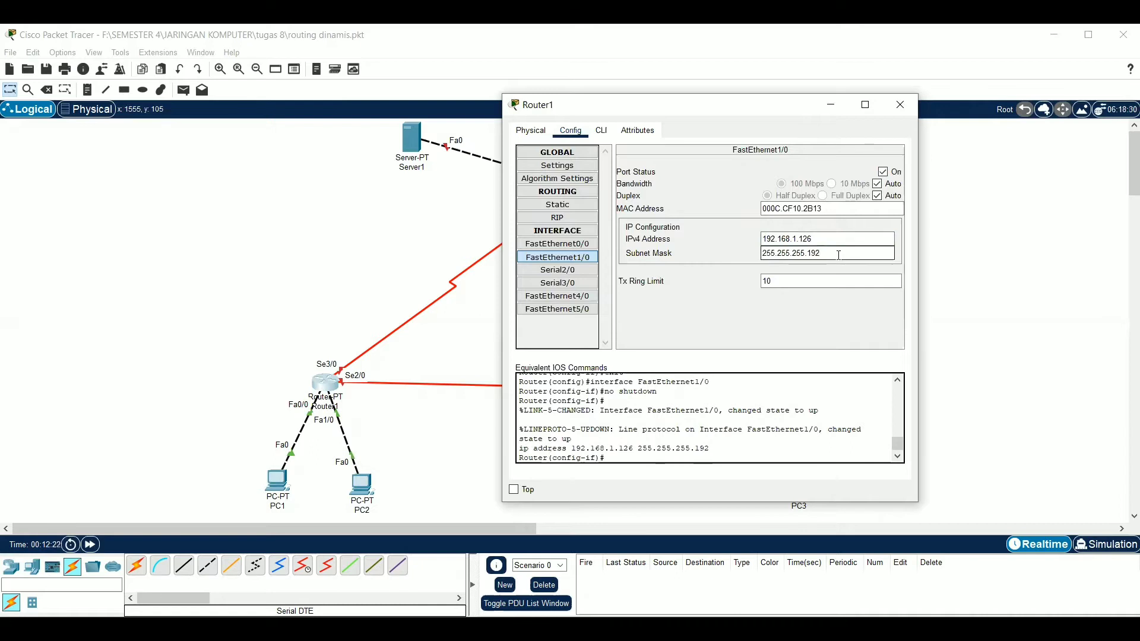
Turn on Router1's Serial2/0 port and assign it IPv4 address 12.12.12.1 with subnet mask 255.255.255.0
{"action": "left_click", "coordinate": [590, 270]}
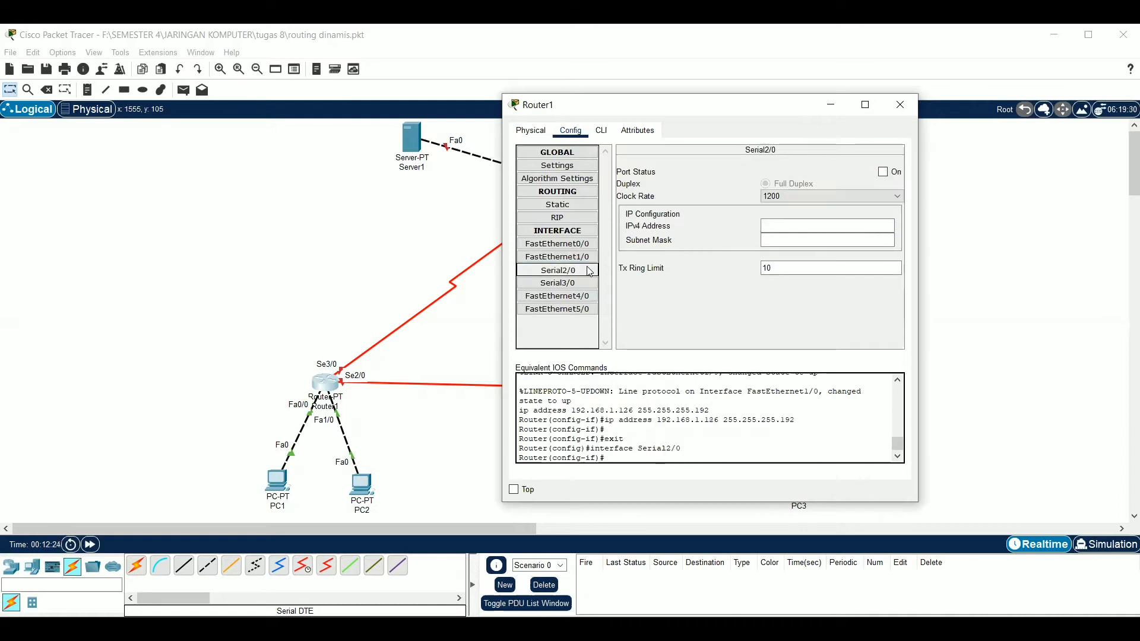
{"action": "left_click", "coordinate": [883, 172]}
{"action": "left_click", "coordinate": [853, 226]}
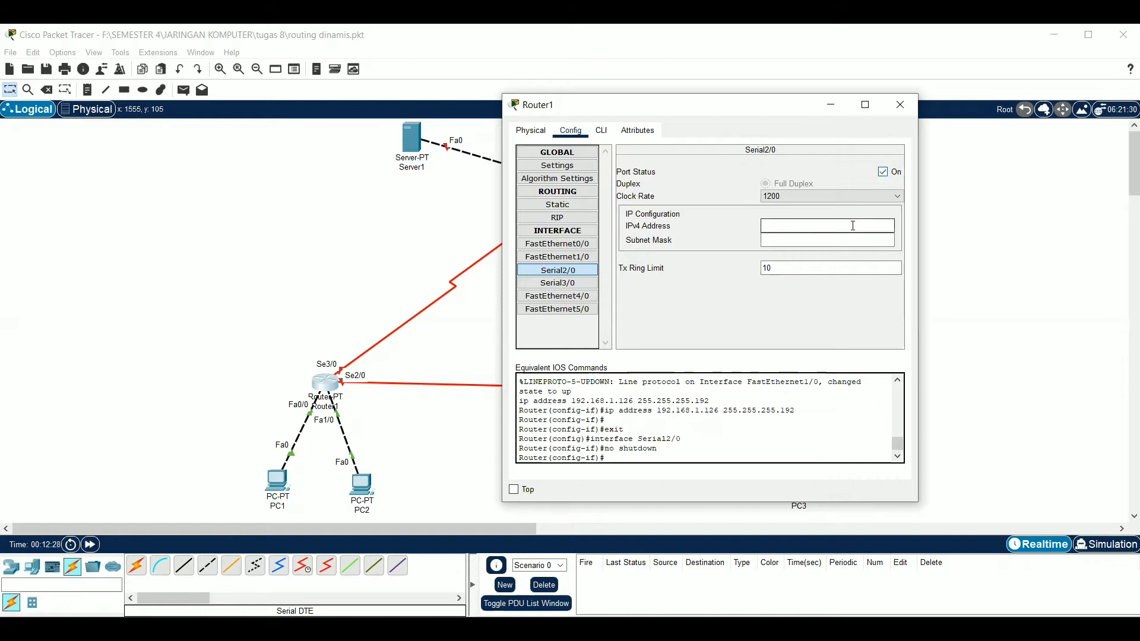
{"action": "type", "text": "12.12.12.1"}
{"action": "left_click", "coordinate": [847, 241]}
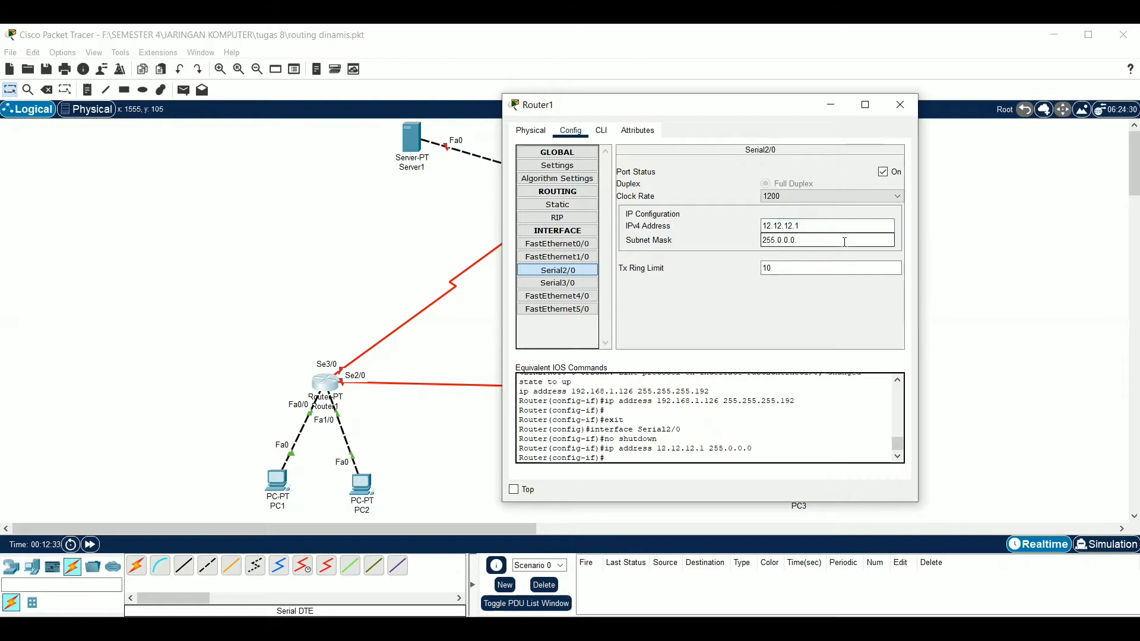
{"action": "type", "text": "255.255.255.0"}
Turn on Router1's Serial3/0 port, assign it IPv4 address 13.13.13.1 with subnet mask 255.255.255.0, and close the router's window
{"action": "left_click", "coordinate": [588, 286]}
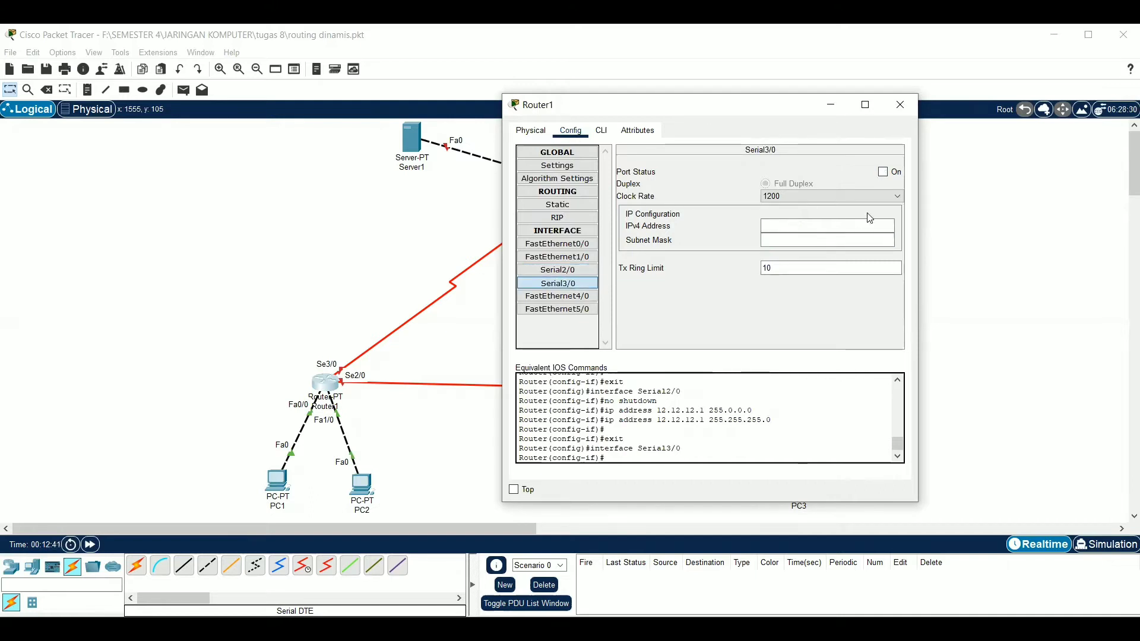
{"action": "left_click", "coordinate": [891, 172]}
{"action": "left_click", "coordinate": [859, 226]}
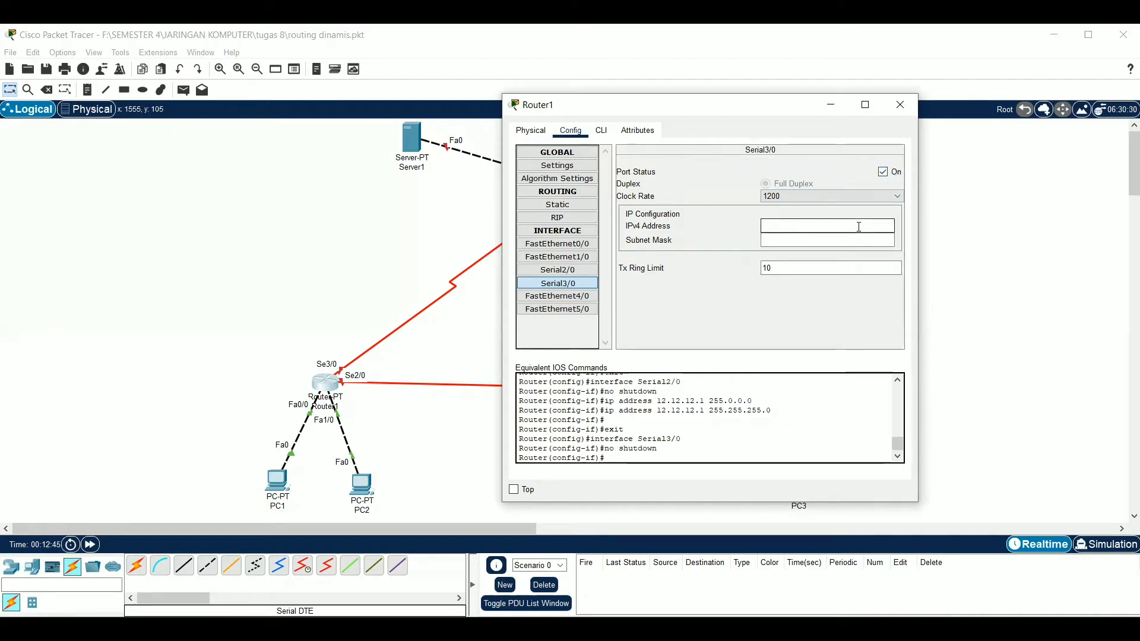
{"action": "type", "text": "13.13.13.1"}
{"action": "left_click", "coordinate": [844, 239]}
{"action": "key", "text": "BackSpace"}
{"action": "key", "text": "BackSpace"}
{"action": "type", "text": "255.255.255.0"}
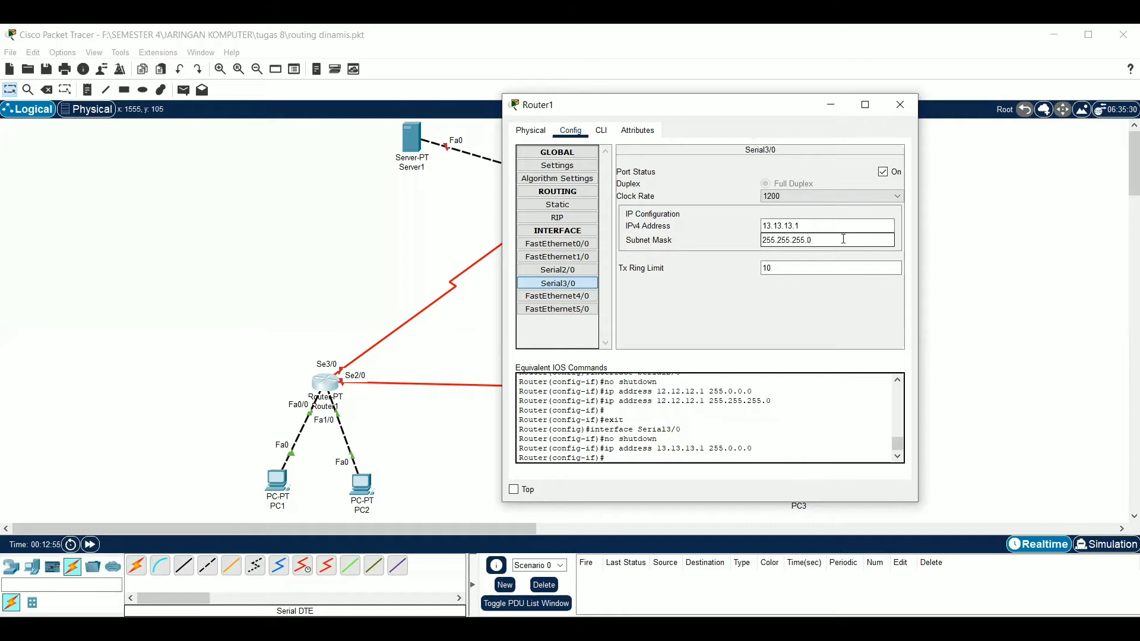
{"action": "left_click", "coordinate": [902, 110]}
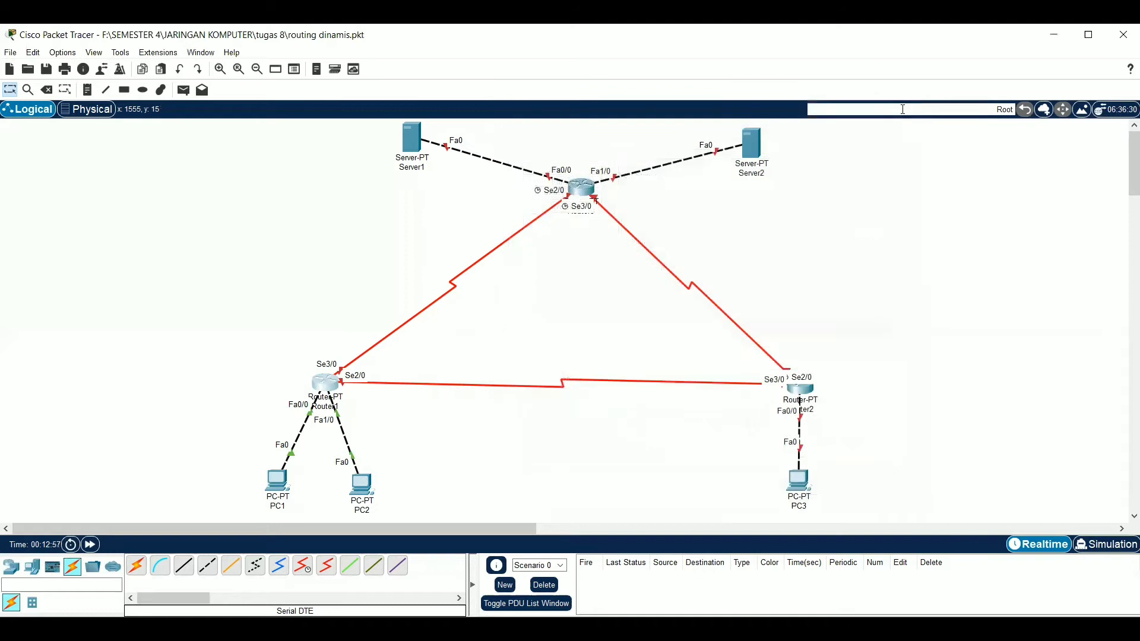
Give PC1 the static IPv4 address 192.168.1.1 with subnet mask 255.255.255.192
{"action": "left_click", "coordinate": [278, 490]}
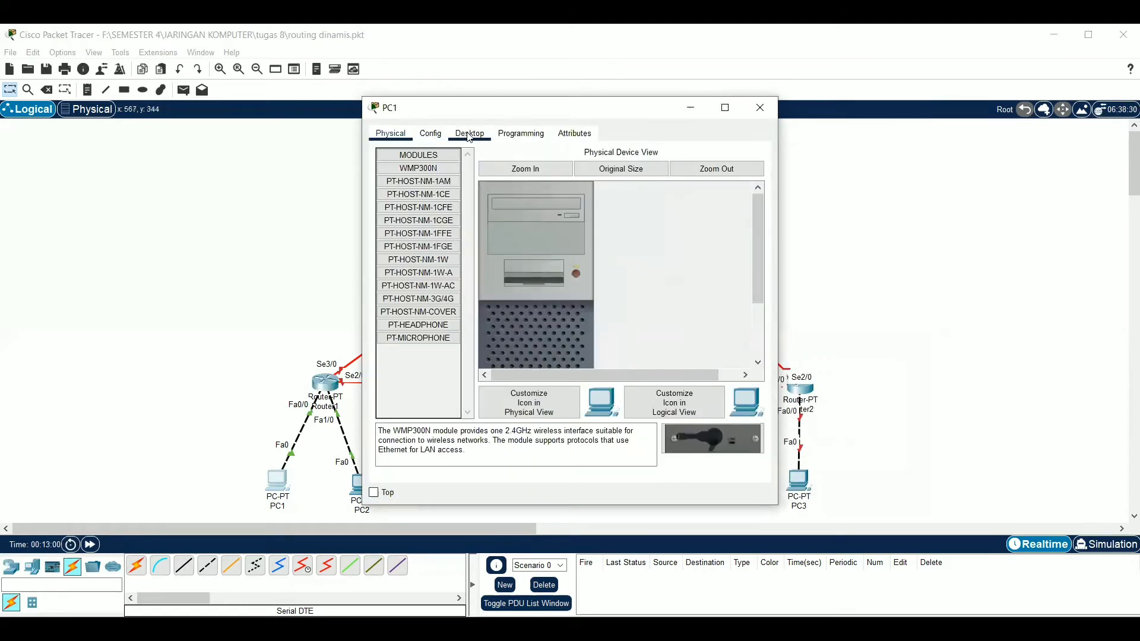
{"action": "left_click", "coordinate": [470, 134]}
{"action": "left_click", "coordinate": [426, 197]}
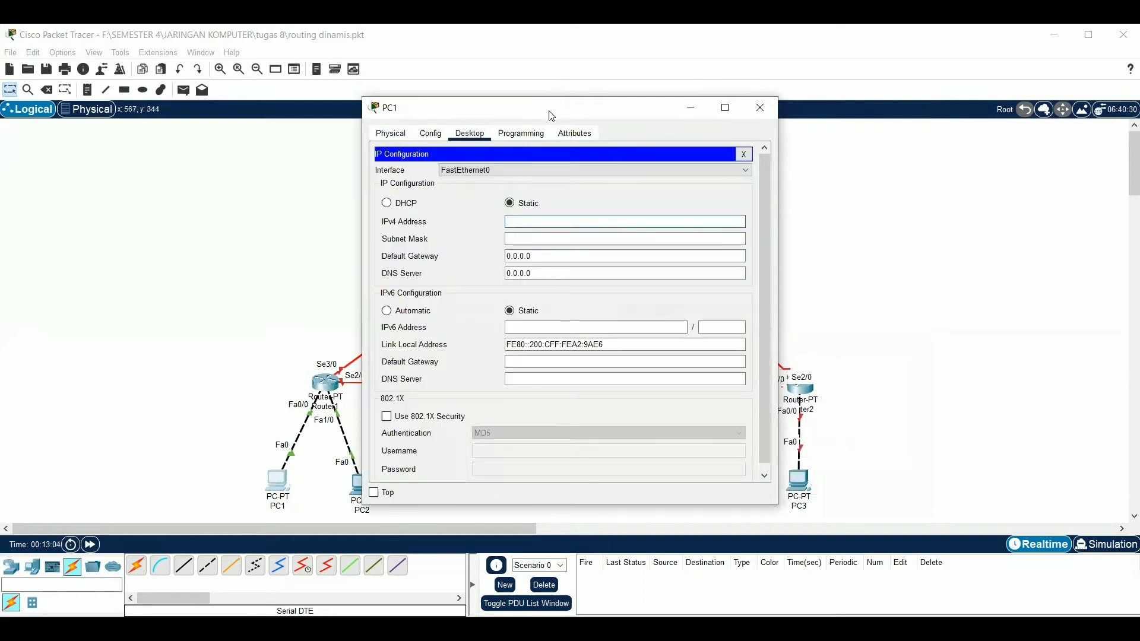
{"action": "left_click_drag", "start_coordinate": [552, 115], "coordinate": [659, 105]}
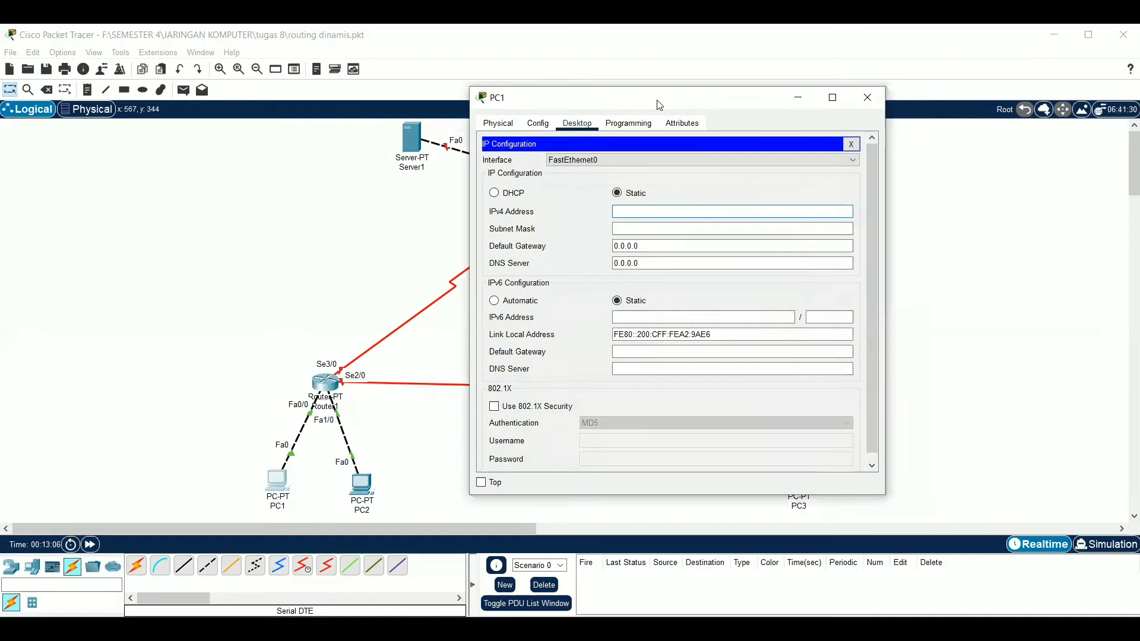
{"action": "type", "text": "192.168.1.1"}
{"action": "left_click", "coordinate": [653, 230]}
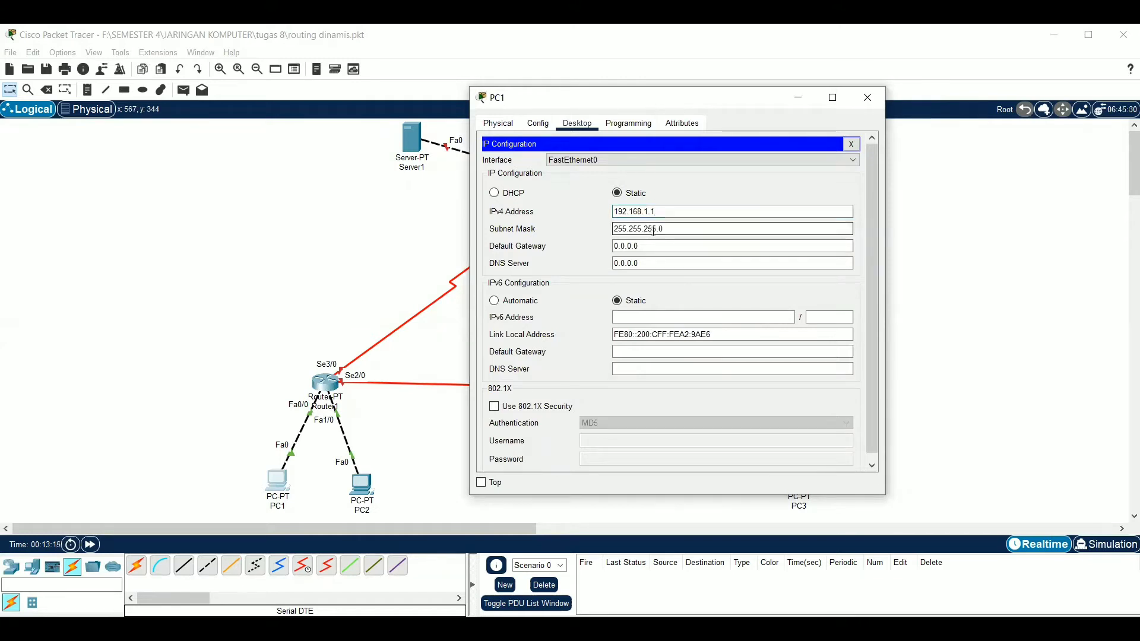
{"action": "left_click", "coordinate": [663, 231]}
{"action": "key", "text": "BackSpace"}
{"action": "type", "text": "192"}
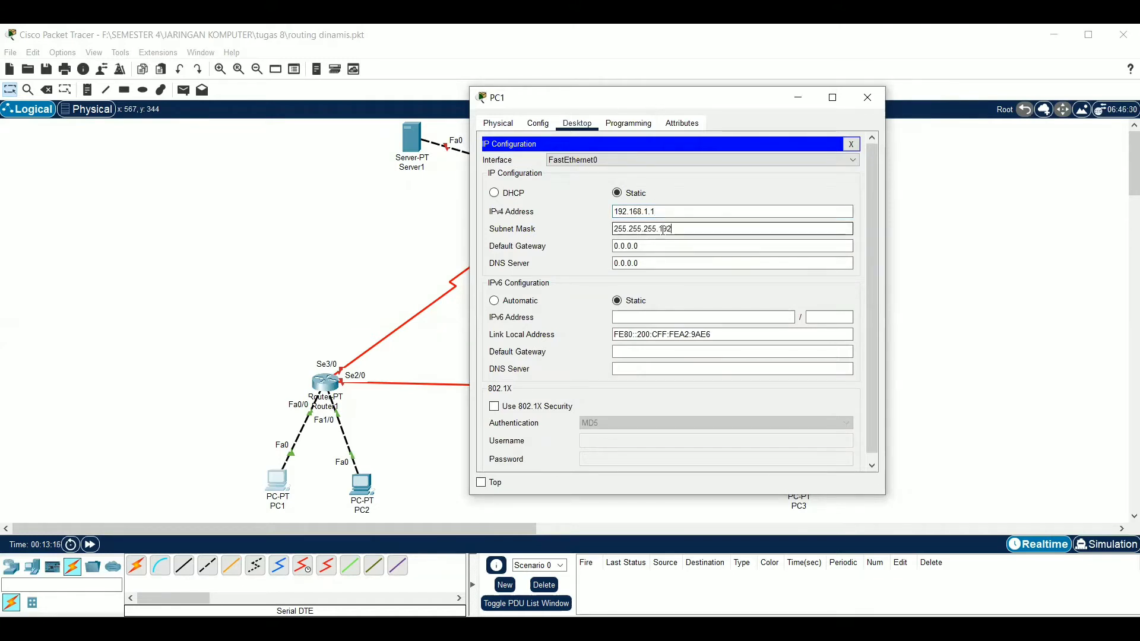
Set PC1's default gateway to 192.168.1.62 and put its configuration window away
{"action": "left_click", "coordinate": [654, 245]}
{"action": "key", "text": "BackSpace"}
{"action": "key", "text": "BackSpace"}
{"action": "key", "text": "BackSpace"}
{"action": "key", "text": "BackSpace"}
{"action": "key", "text": "BackSpace"}
{"action": "key", "text": "BackSpace"}
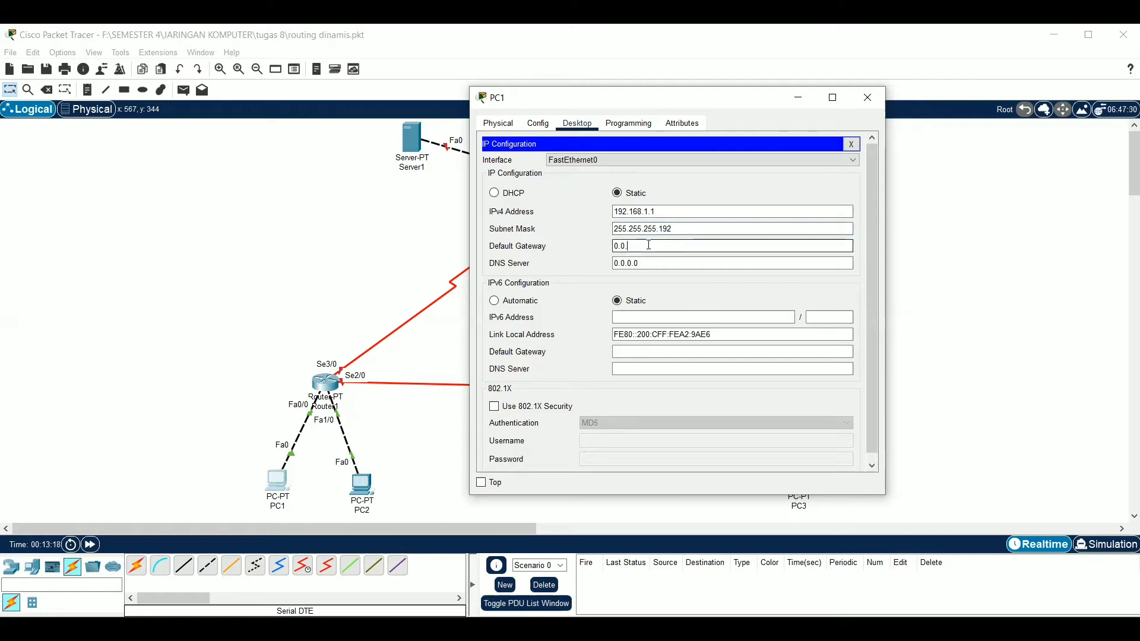
{"action": "key", "text": "BackSpace"}
{"action": "type", "text": "192.168"}
{"action": "left_click", "coordinate": [851, 144]}
{"action": "left_click", "coordinate": [800, 100]}
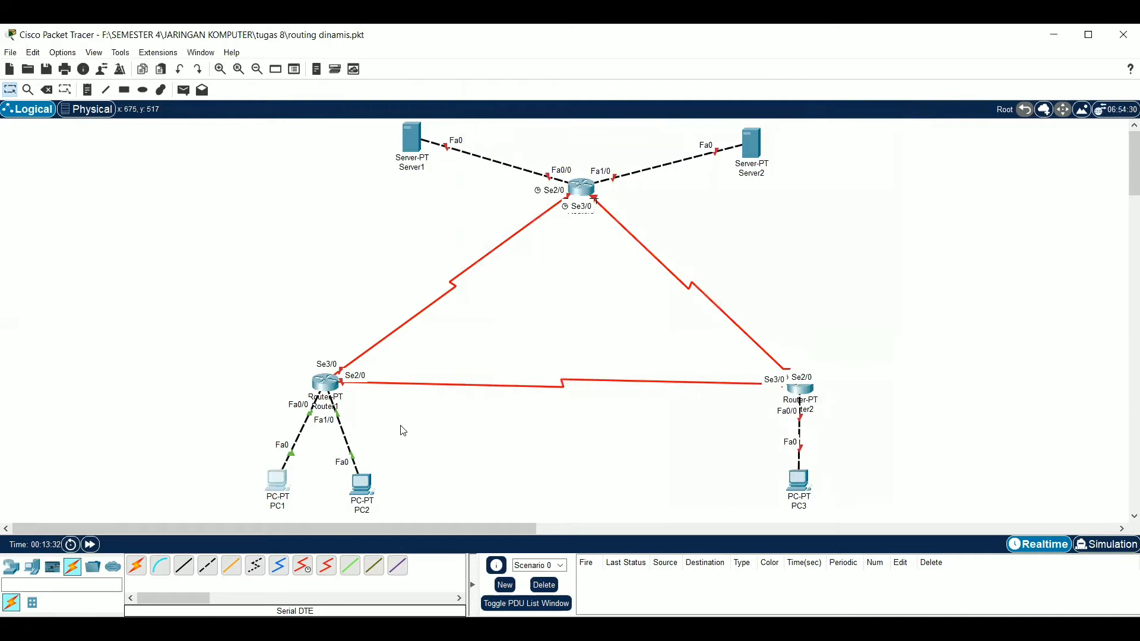
Give PC2 the static IPv4 address 192.168.1.65 with subnet mask 255.255.255.192
{"action": "left_click", "coordinate": [371, 487]}
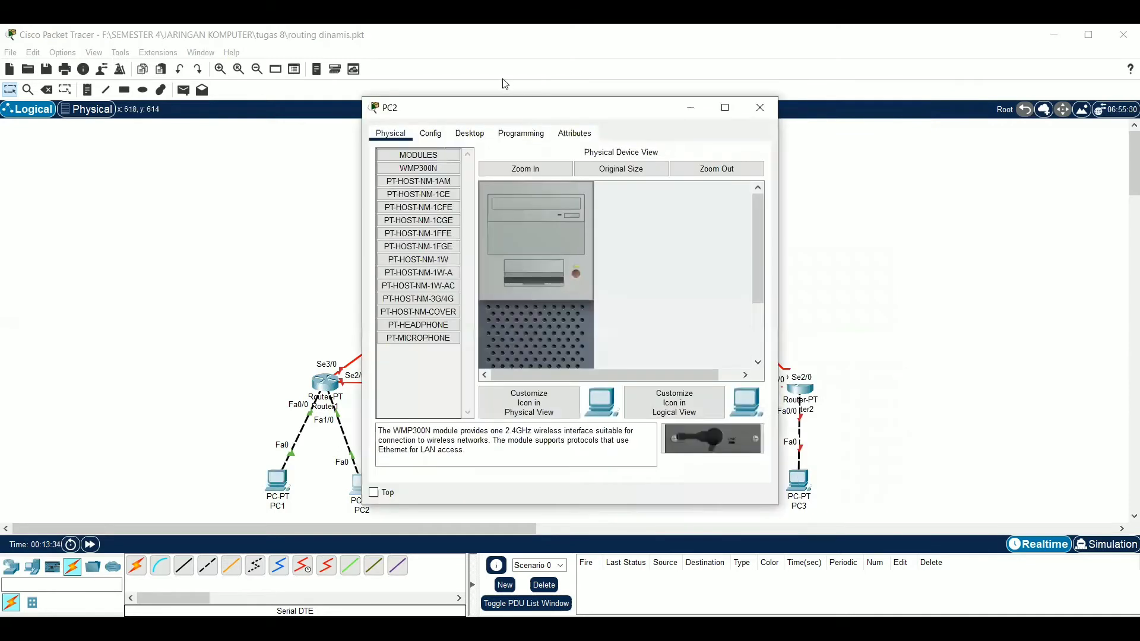
{"action": "left_click", "coordinate": [474, 134]}
{"action": "left_click", "coordinate": [421, 192]}
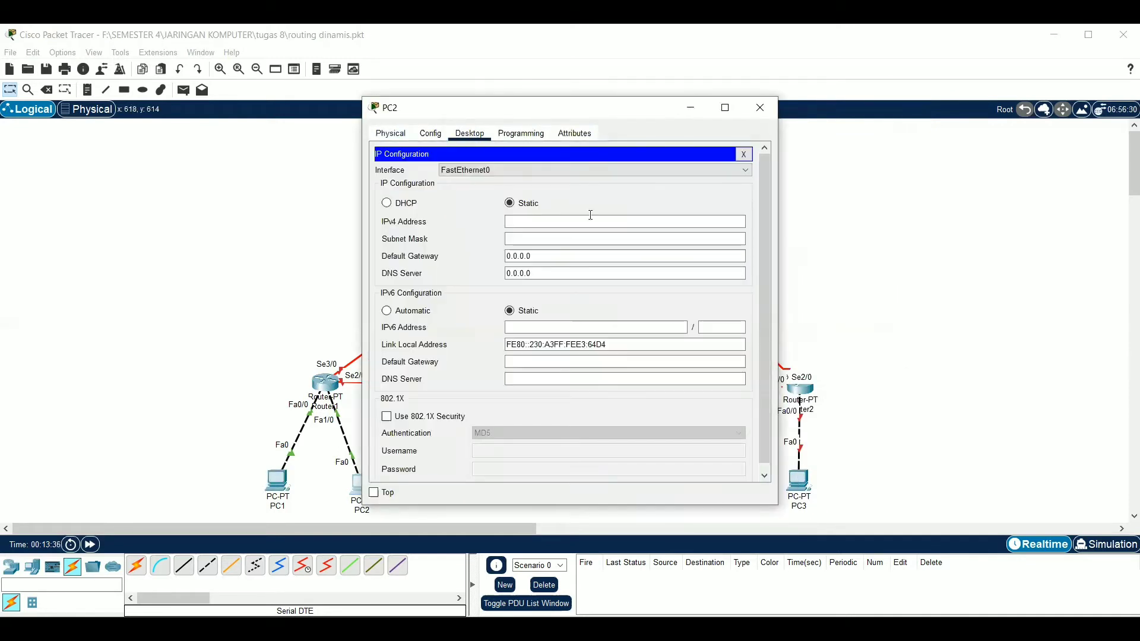
{"action": "left_click", "coordinate": [599, 221]}
{"action": "type", "text": "192.168.1.65"}
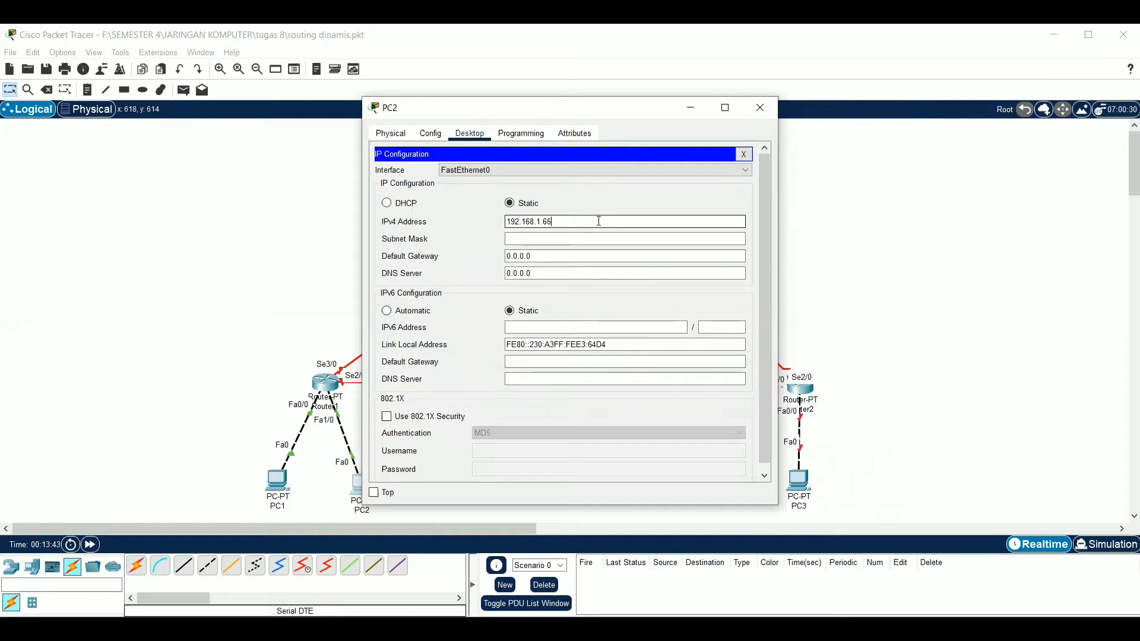
{"action": "left_click", "coordinate": [586, 234]}
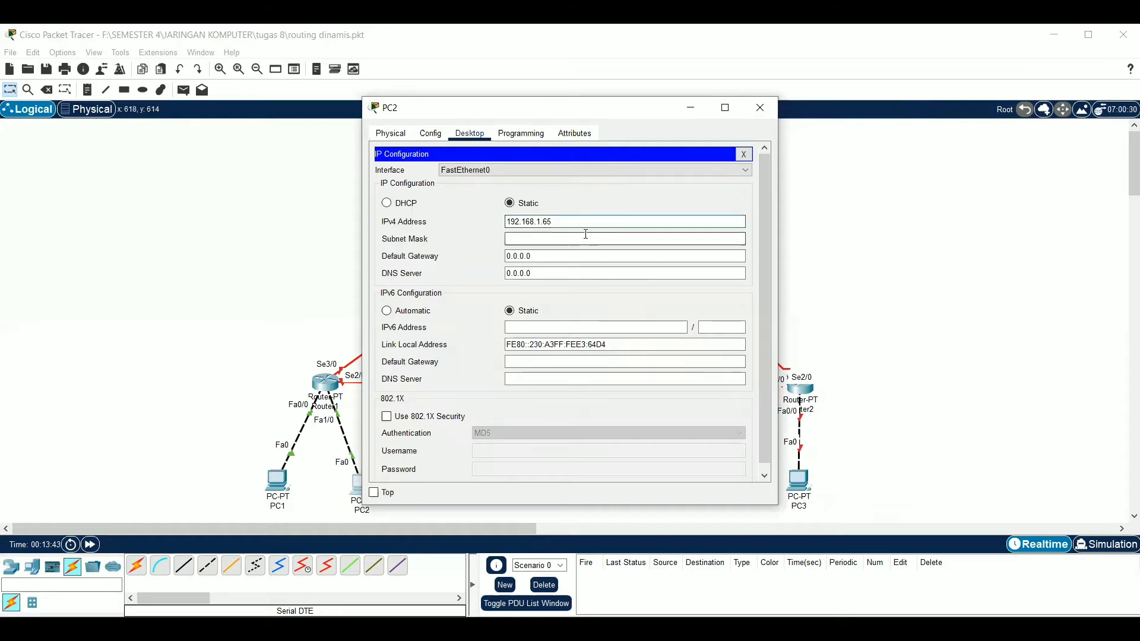
{"action": "type", "text": "192"}
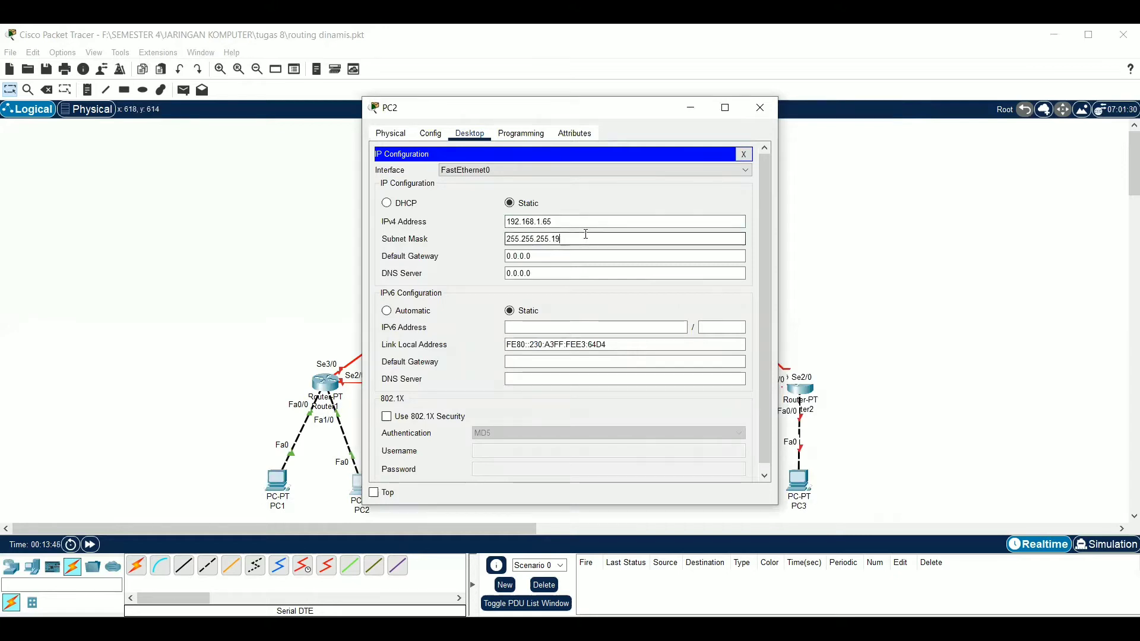
Set PC2's default gateway to 192.168.1.126 and put its configuration window away
{"action": "left_click", "coordinate": [561, 254]}
{"action": "key", "text": "BackSpace"}
{"action": "key", "text": "BackSpace"}
{"action": "key", "text": "BackSpace"}
{"action": "key", "text": "BackSpace"}
{"action": "key", "text": "BackSpace"}
{"action": "key", "text": "BackSpace"}
{"action": "key", "text": "BackSpace"}
{"action": "type", "text": "19"}
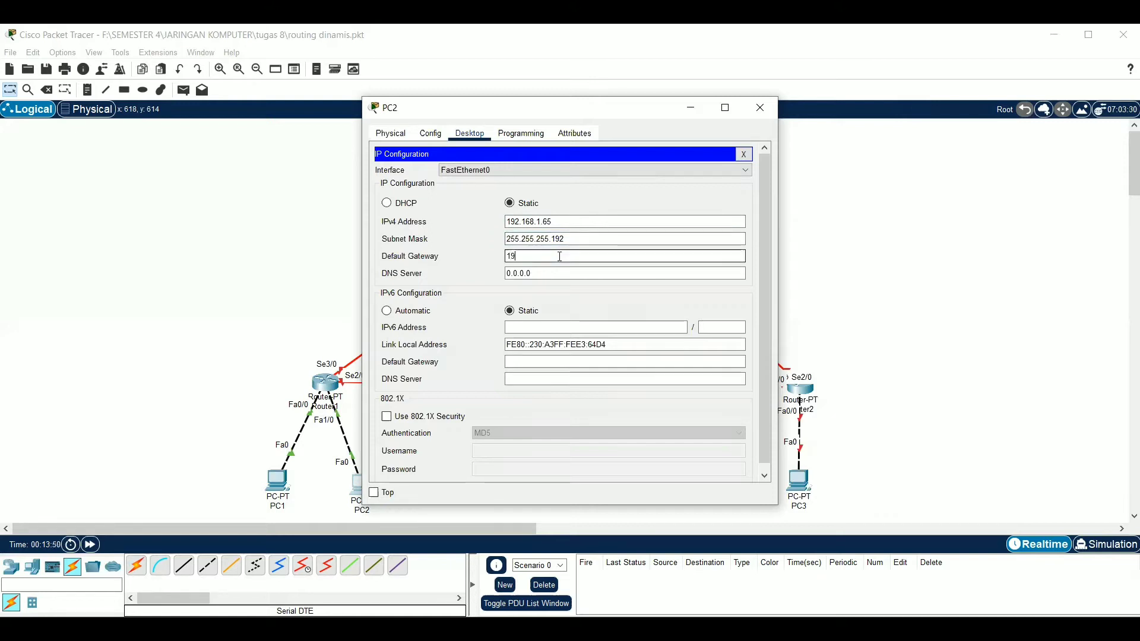
{"action": "type", "text": "2.168.1.126"}
{"action": "left_click", "coordinate": [744, 154]}
{"action": "left_click", "coordinate": [691, 108]}
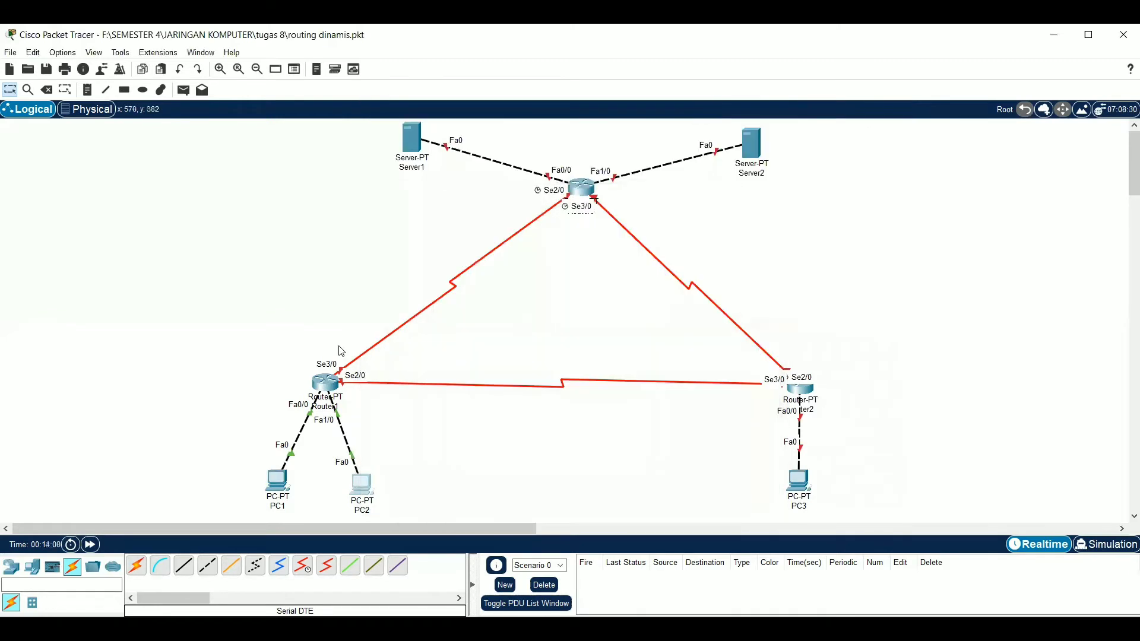
Review the IP settings of Router1's FastEthernet0/0 and FastEthernet1/0 interfaces and put its window away
{"action": "left_click", "coordinate": [326, 385]}
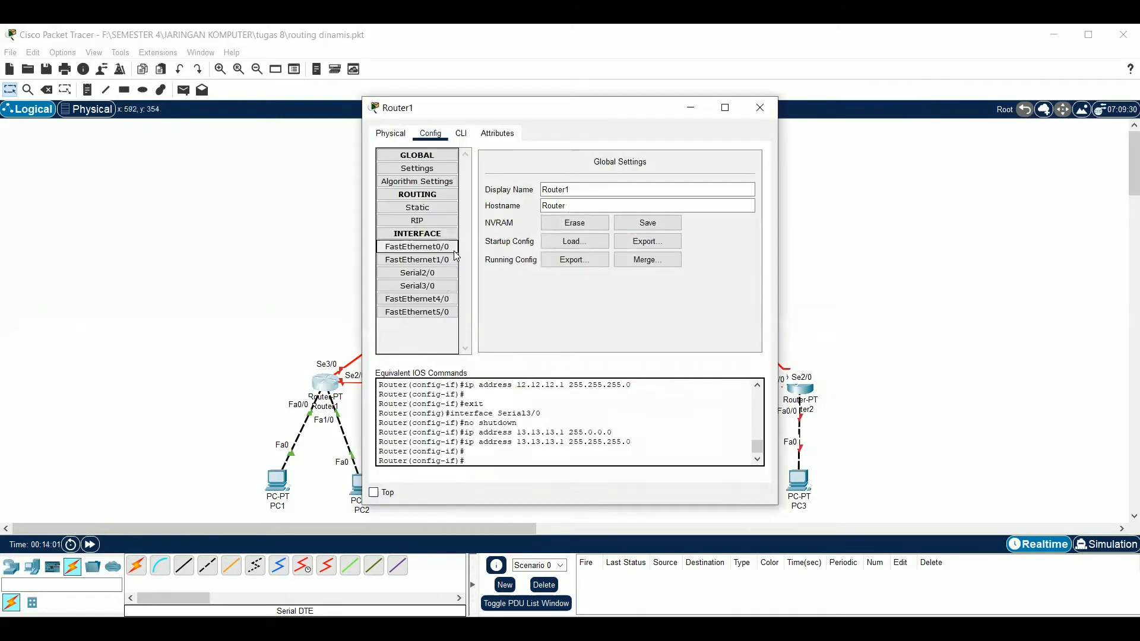
{"action": "left_click", "coordinate": [447, 249]}
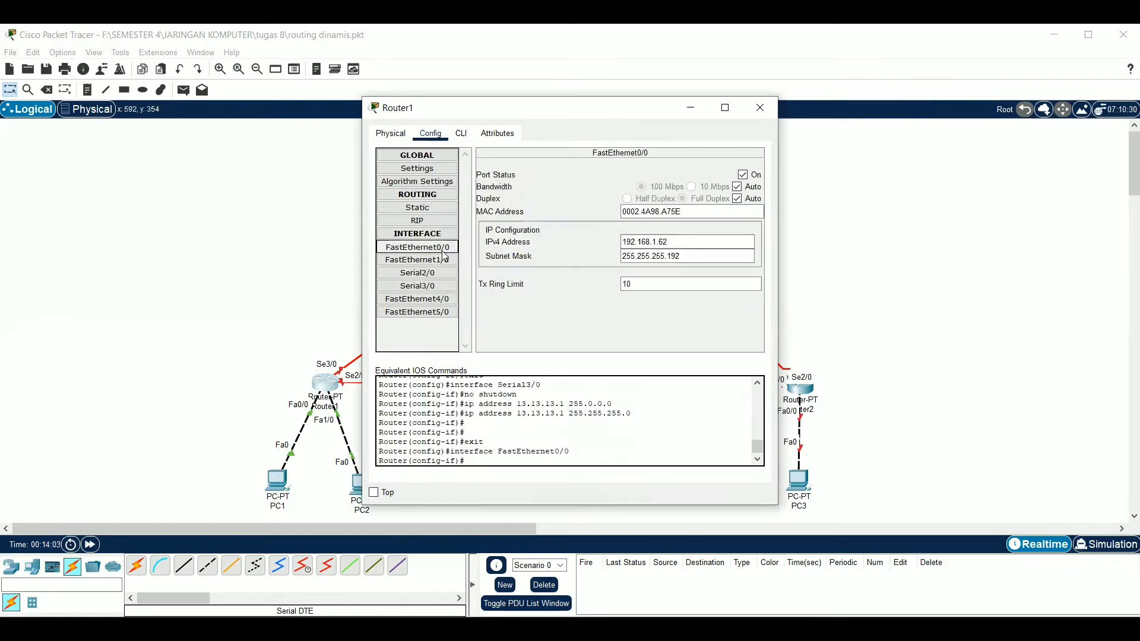
{"action": "left_click", "coordinate": [439, 263]}
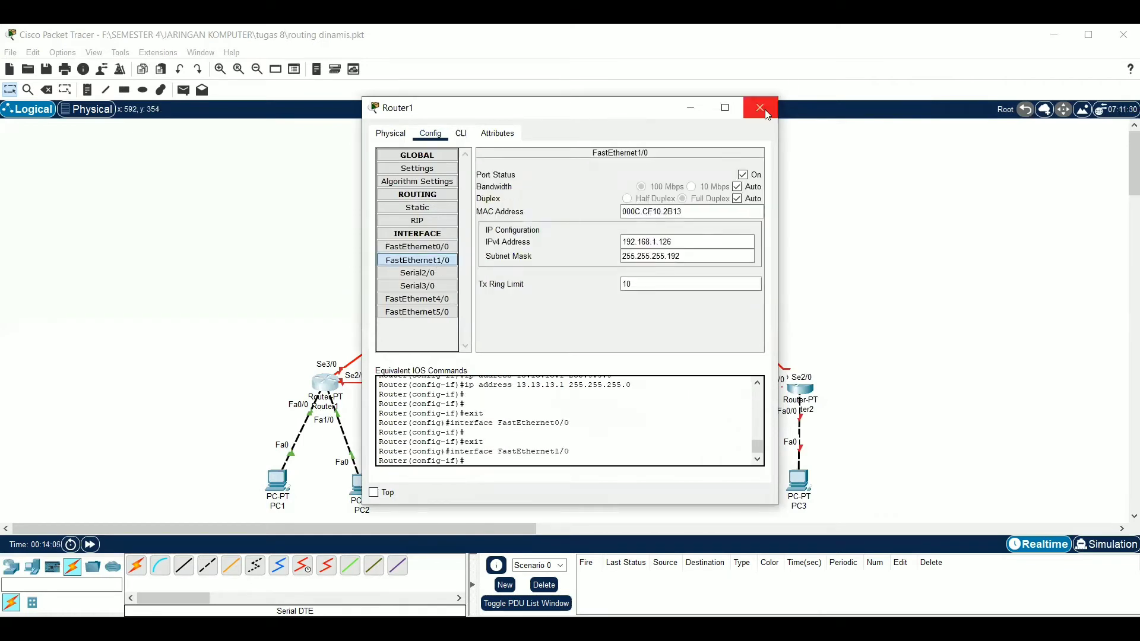
{"action": "left_click", "coordinate": [692, 108]}
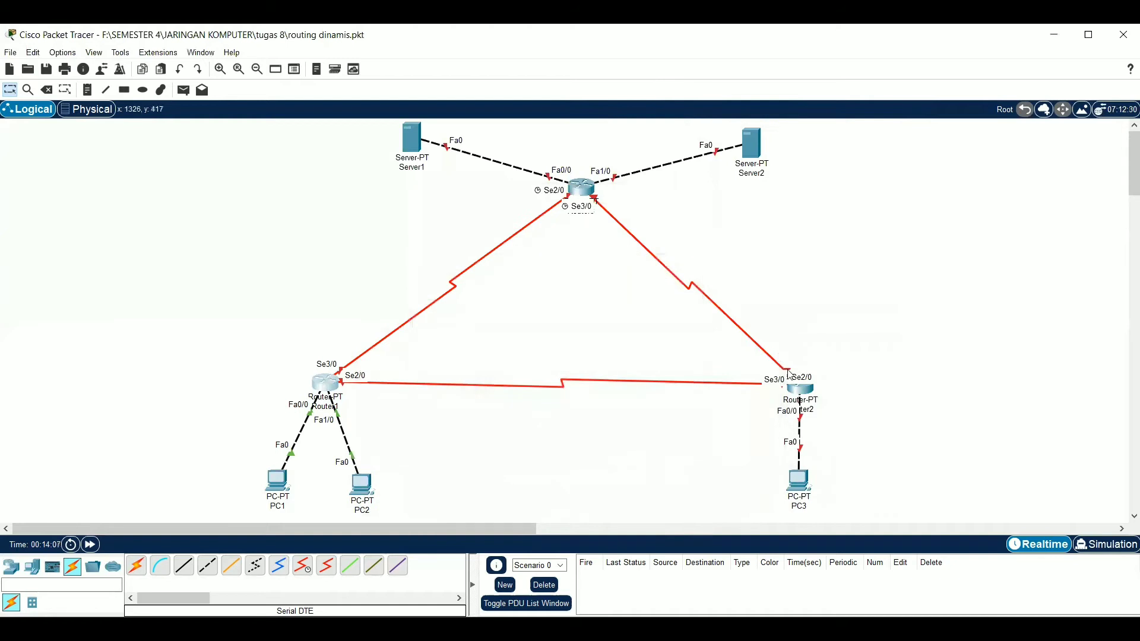
Open Router2's interface configuration and turn on the FastEthernet0/0 port
{"action": "left_click", "coordinate": [797, 392]}
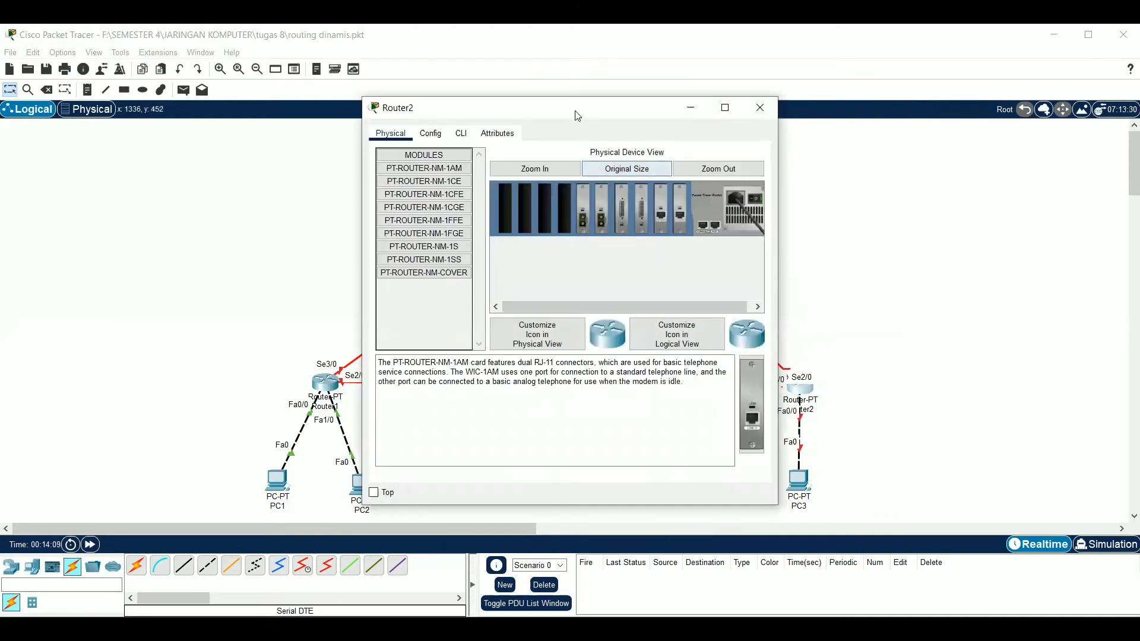
{"action": "left_click_drag", "start_coordinate": [628, 110], "coordinate": [847, 99]}
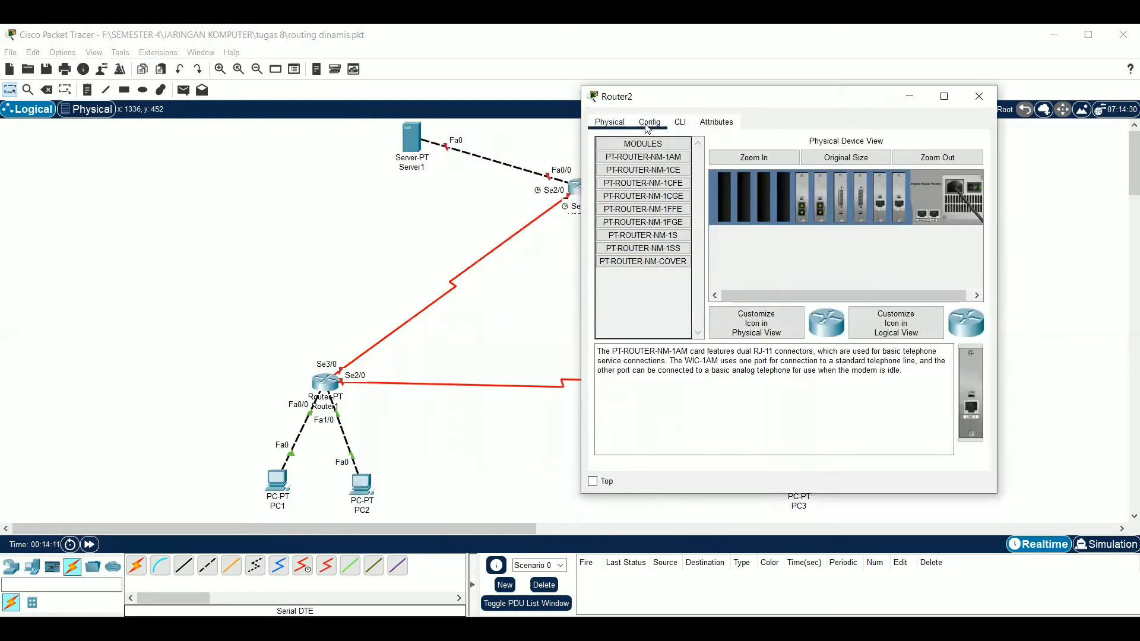
{"action": "left_click", "coordinate": [650, 122]}
{"action": "left_click", "coordinate": [650, 235]}
{"action": "left_click", "coordinate": [963, 164]}
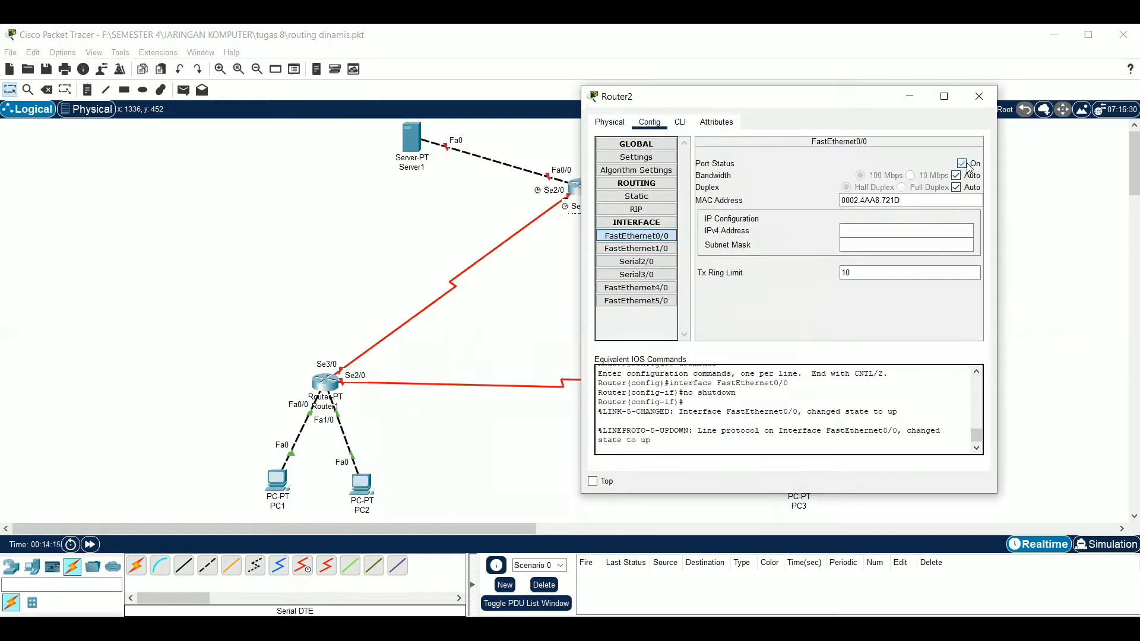
Give Router2's FastEthernet0/0 the IPv4 address 192.168.1.254 with subnet mask 255.255.255.128
{"action": "left_click", "coordinate": [928, 230]}
{"action": "type", "text": "192.168"}
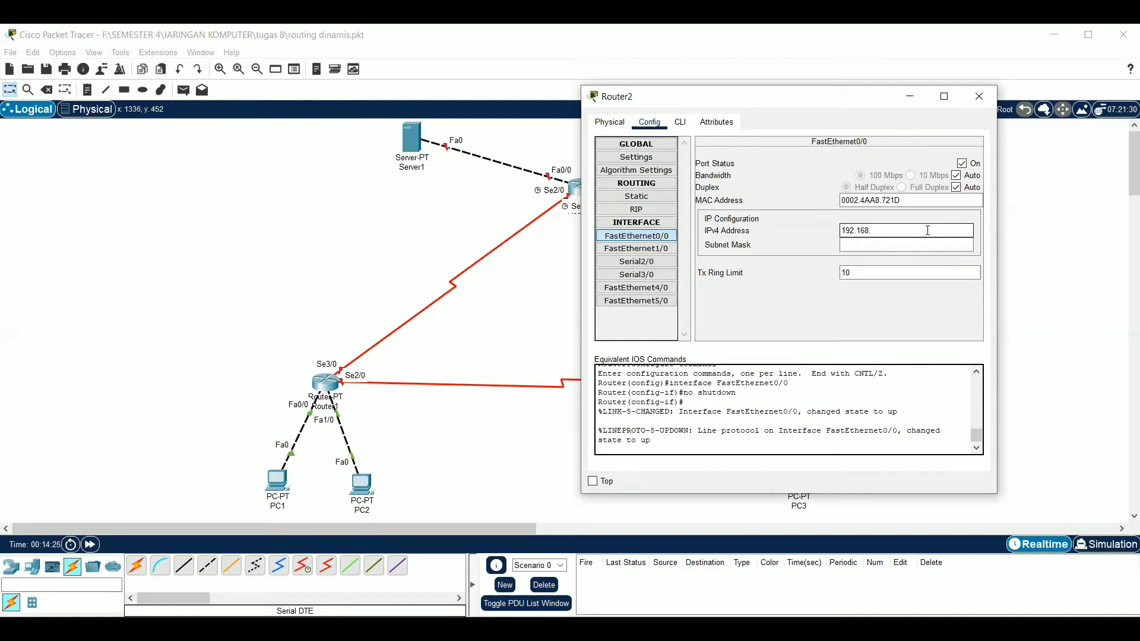
{"action": "type", "text": ".1.254"}
{"action": "left_click", "coordinate": [901, 245]}
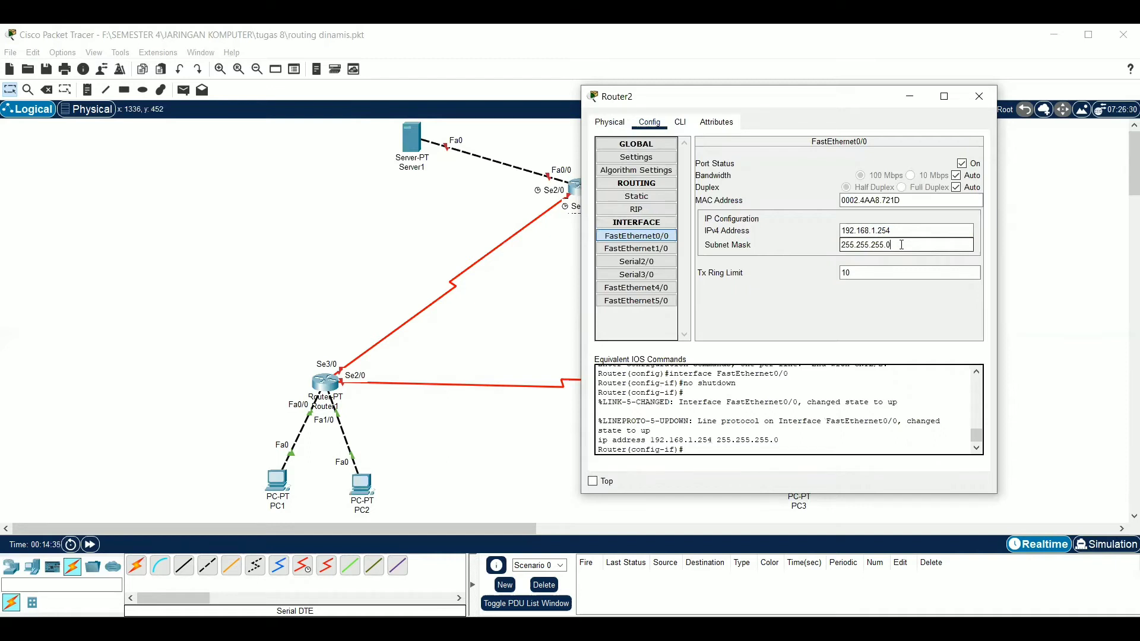
{"action": "left_click", "coordinate": [915, 236]}
Turn on Router2's Serial2/0 with IPv4 address 12.12.12.2 and subnet mask 255.255.255.0, and close the router's window
{"action": "left_click", "coordinate": [646, 262]}
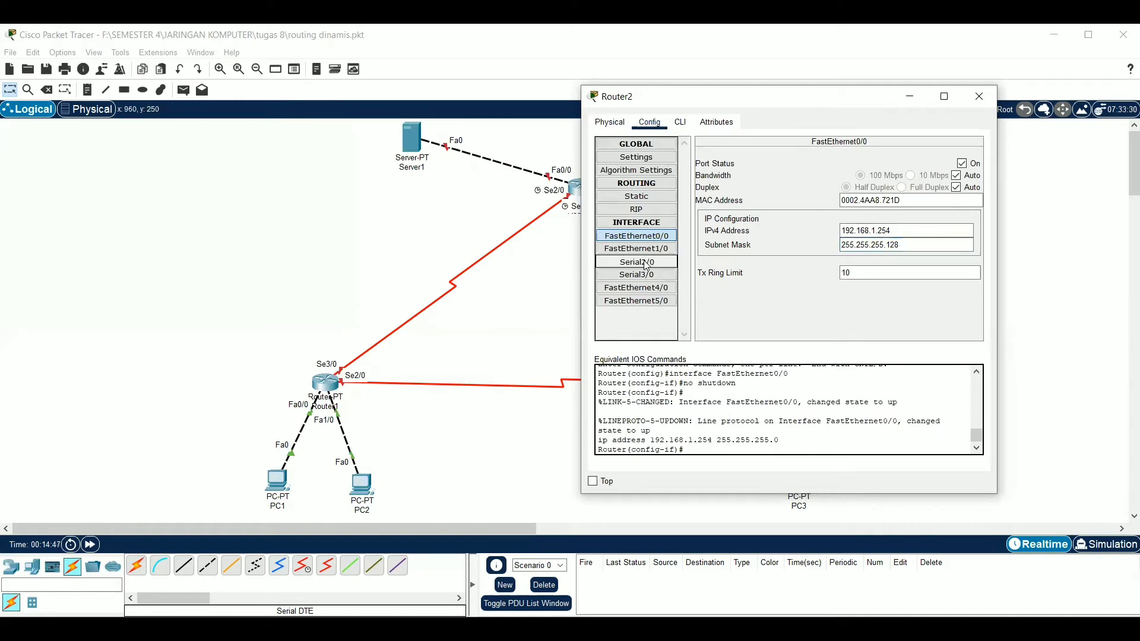
{"action": "left_click", "coordinate": [962, 163]}
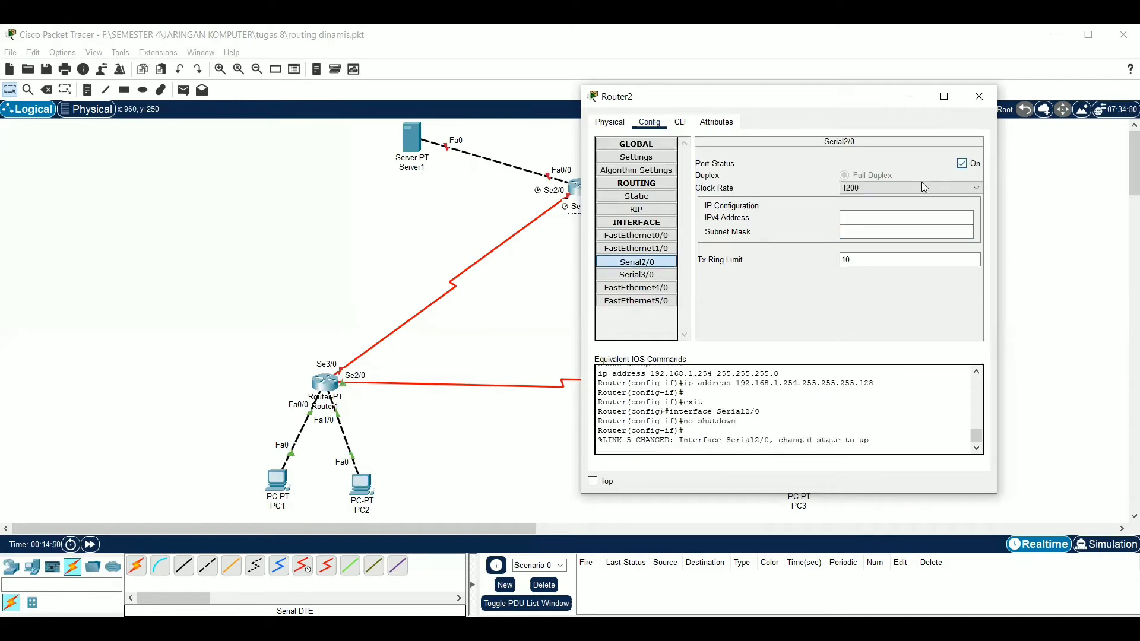
{"action": "left_click", "coordinate": [899, 217]}
{"action": "type", "text": "12.12.12.2"}
{"action": "left_click", "coordinate": [889, 232]}
{"action": "key", "text": "BackSpace"}
{"action": "key", "text": "BackSpace"}
{"action": "key", "text": "BackSpace"}
{"action": "key", "text": "BackSpace"}
{"action": "key", "text": "BackSpace"}
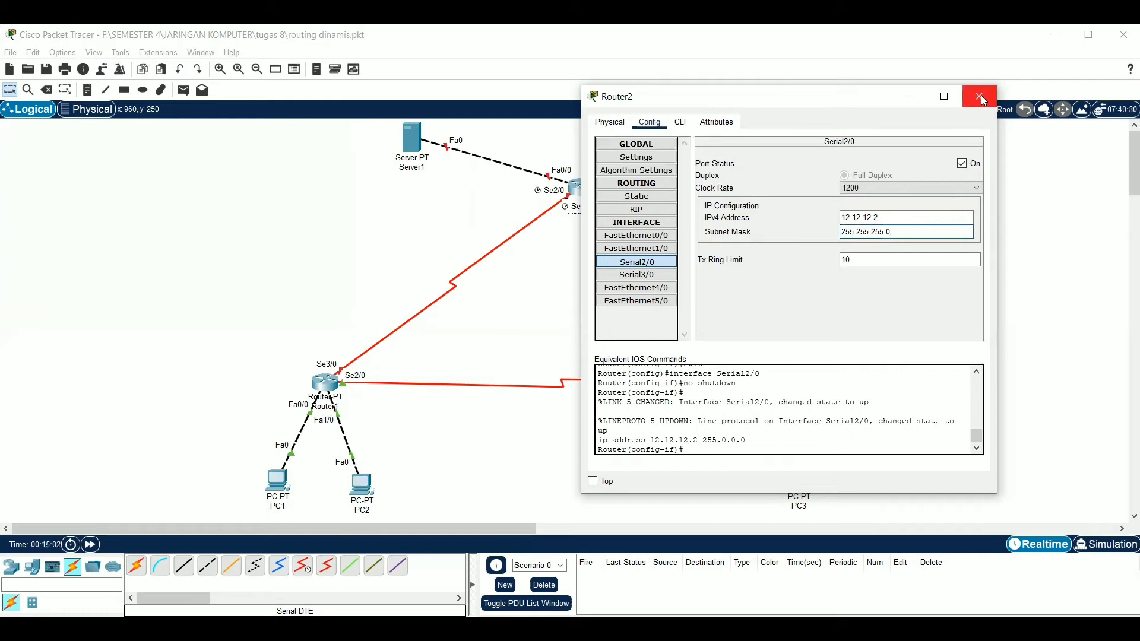
{"action": "key", "text": "Return"}
{"action": "left_click", "coordinate": [650, 240]}
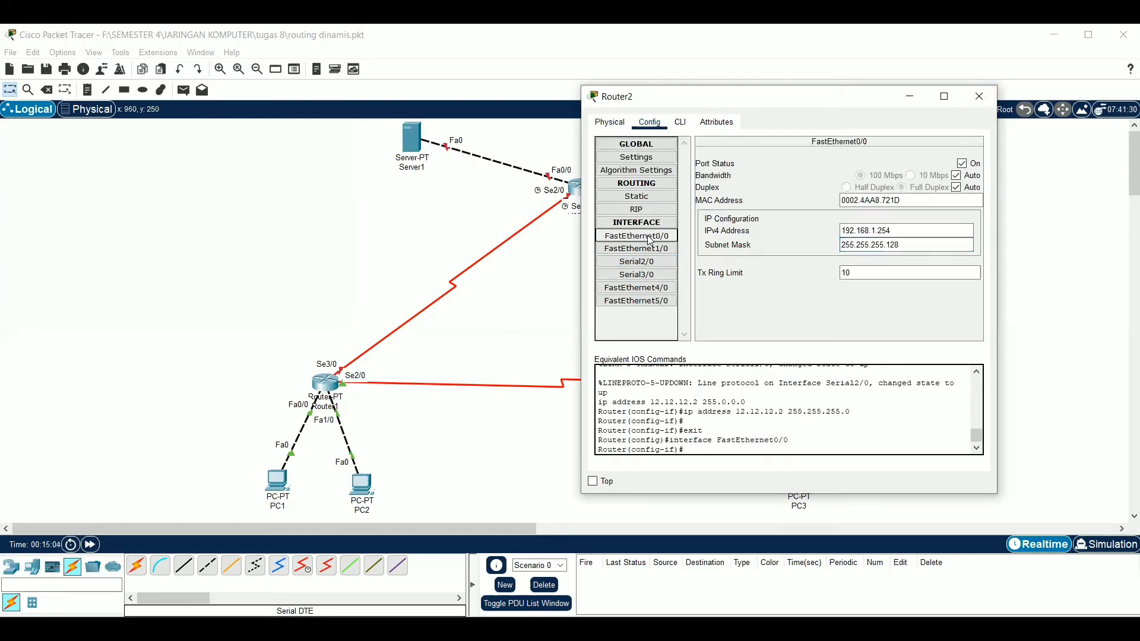
{"action": "left_click", "coordinate": [979, 100]}
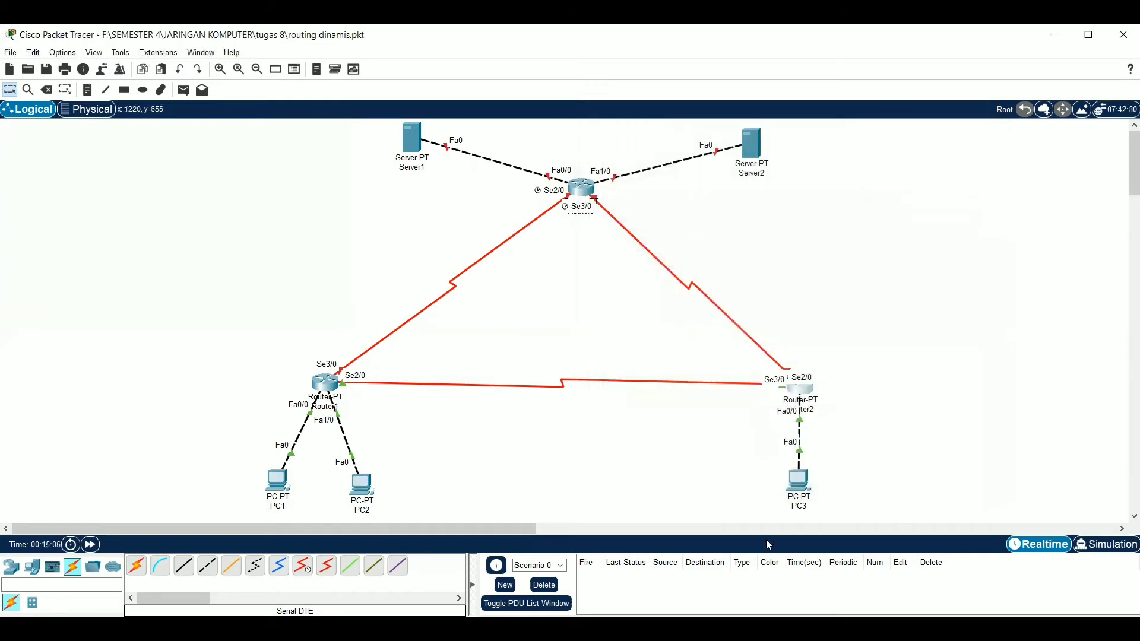
Give PC3 the static IPv4 address 192.168.1.253 with subnet mask 255.255.255.128
{"action": "left_click", "coordinate": [803, 487]}
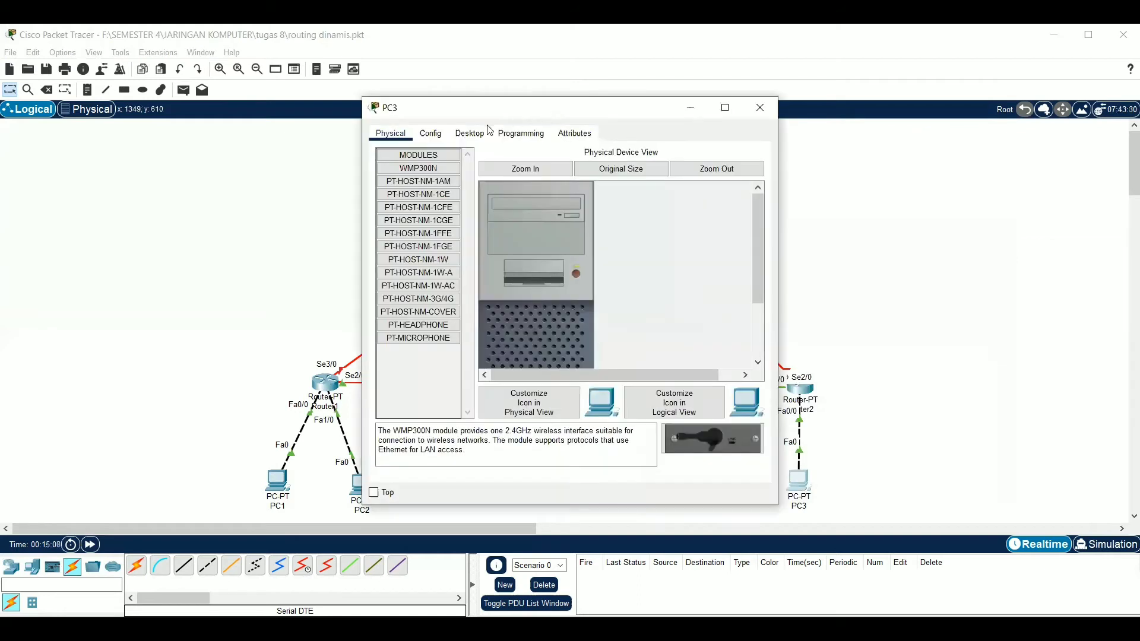
{"action": "left_click", "coordinate": [470, 133]}
{"action": "left_click", "coordinate": [418, 184]}
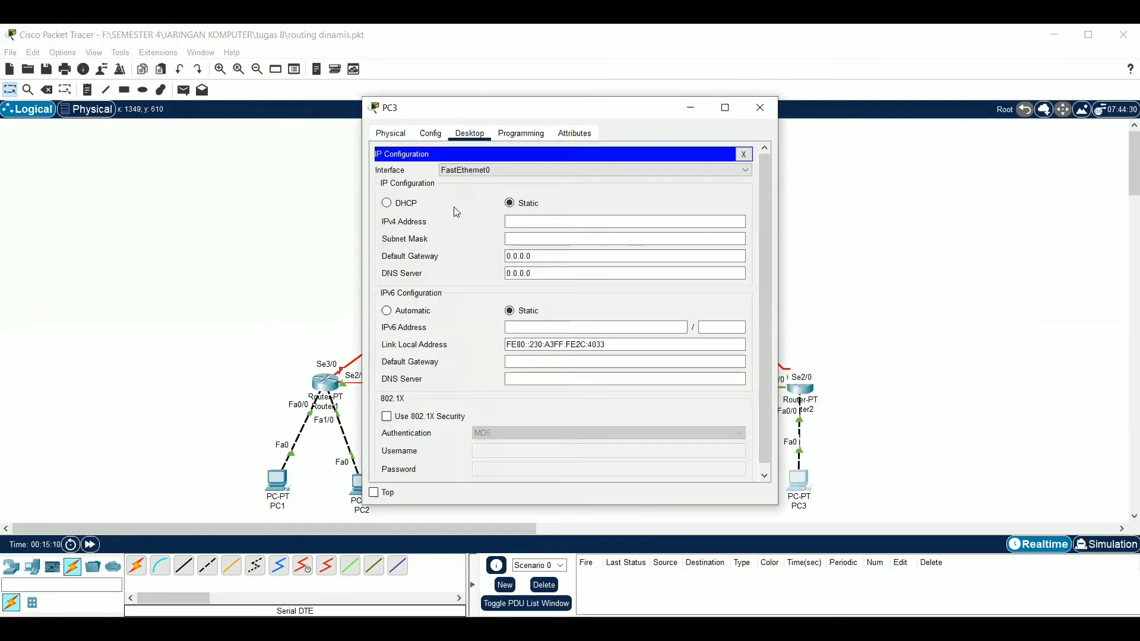
{"action": "left_click", "coordinate": [531, 222]}
{"action": "type", "text": "192"}
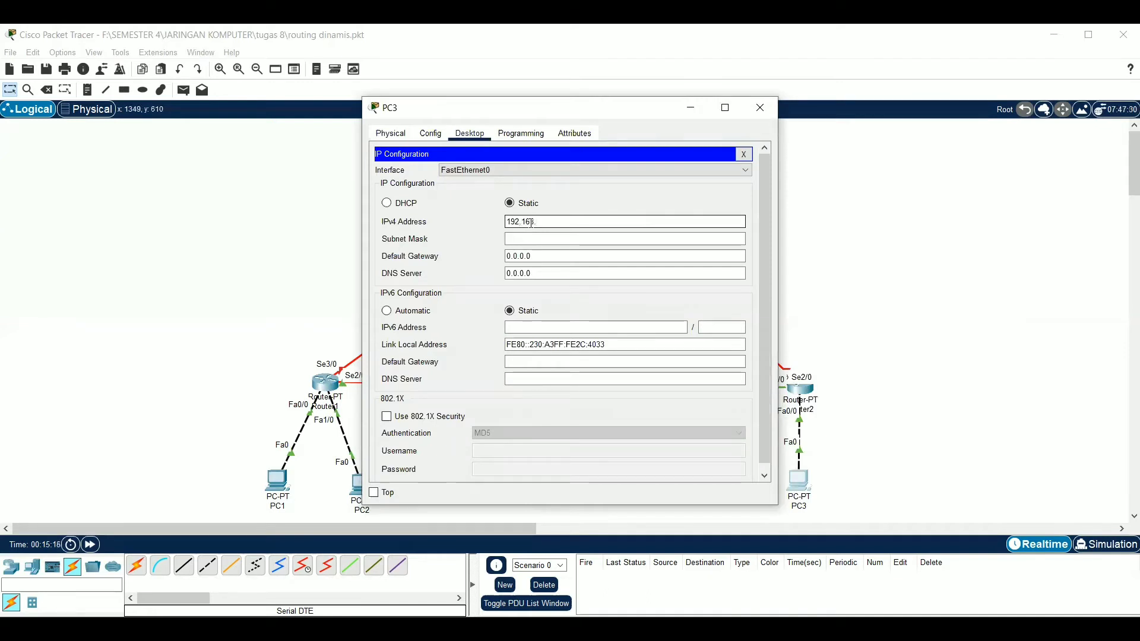
{"action": "type", "text": ".168.1.253"}
{"action": "left_click", "coordinate": [527, 239]}
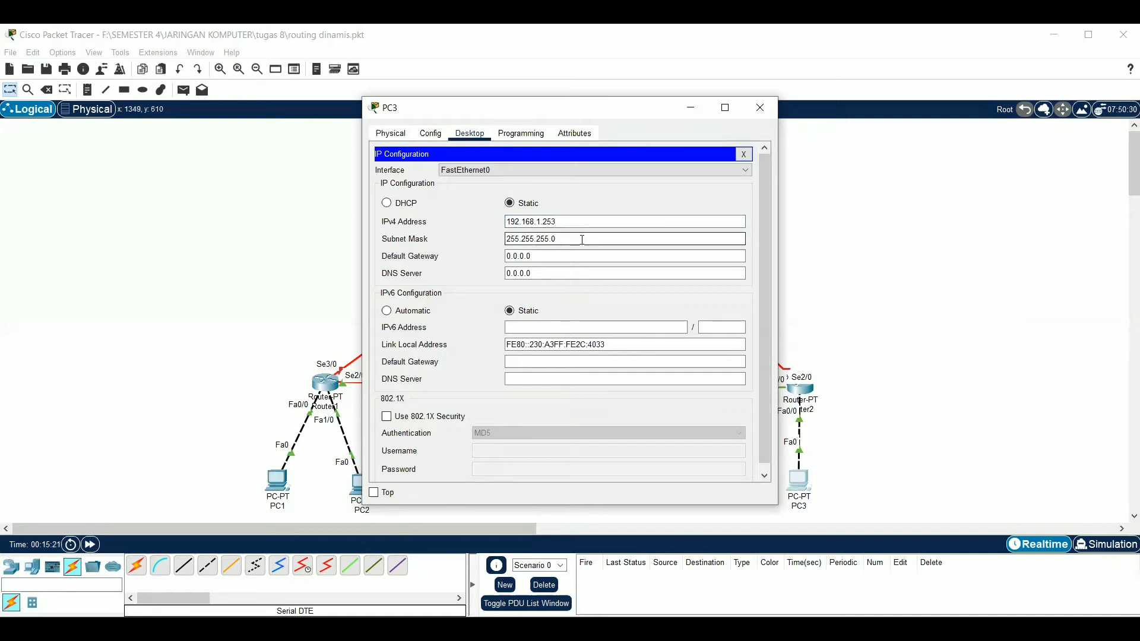
{"action": "key", "text": "BackSpace"}
{"action": "type", "text": "128"}
Set PC3's default gateway to 192.168.1.254 and put its configuration window away
{"action": "left_click", "coordinate": [572, 255]}
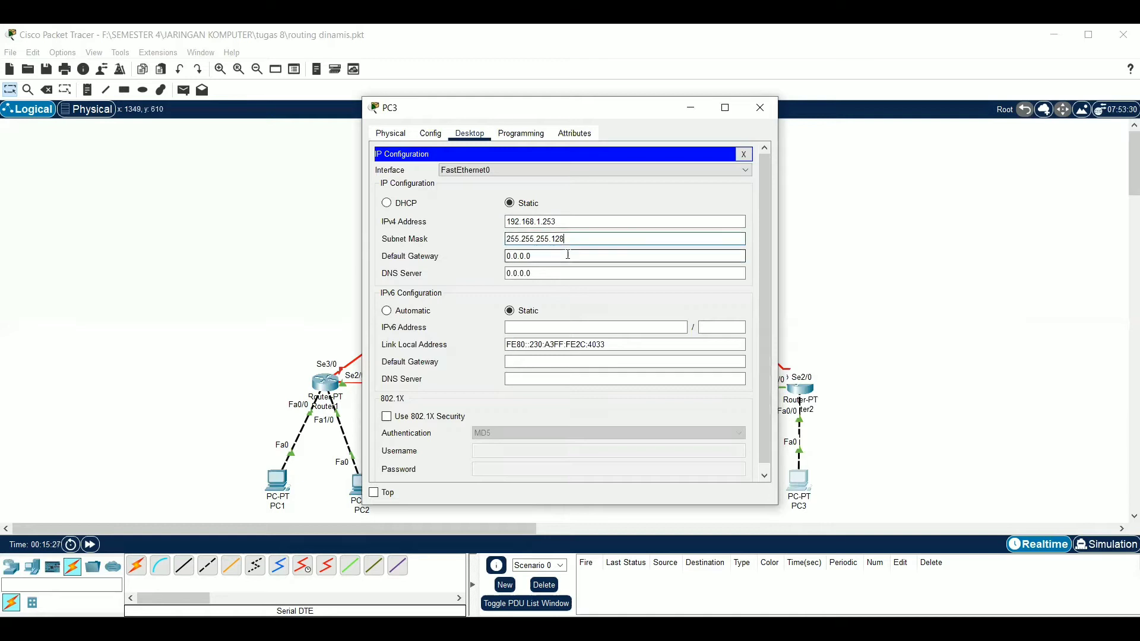
{"action": "key", "text": "BackSpace"}
{"action": "key", "text": "BackSpace"}
{"action": "key", "text": "BackSpace"}
{"action": "key", "text": "BackSpace"}
{"action": "key", "text": "BackSpace"}
{"action": "key", "text": "BackSpace"}
{"action": "key", "text": "BackSpace"}
{"action": "type", "text": "192.168"}
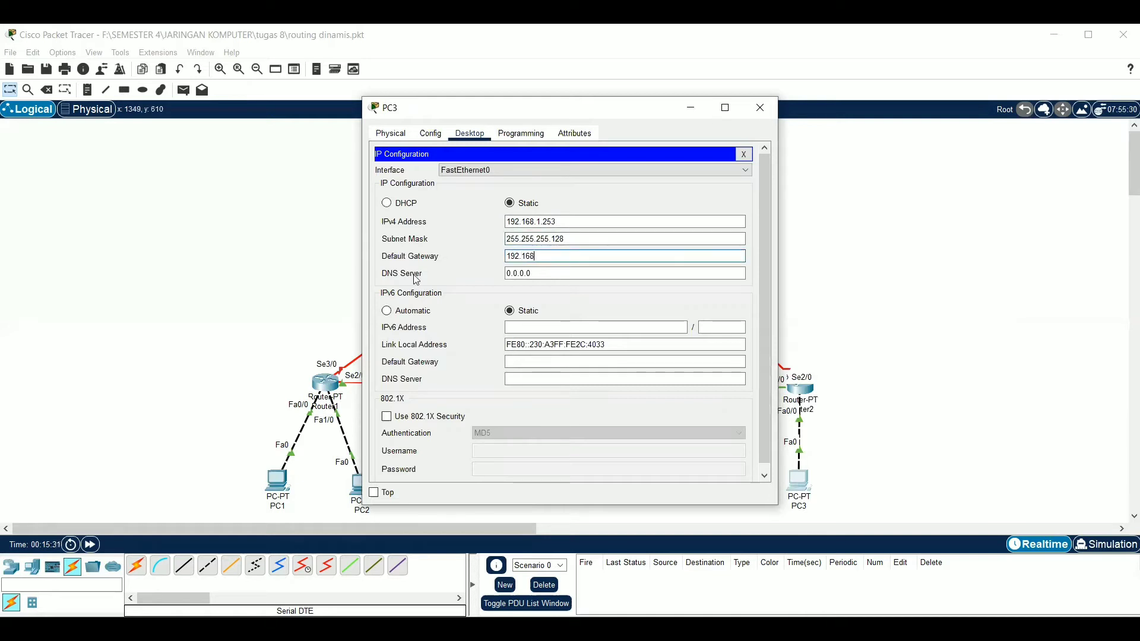
{"action": "type", "text": ".1.254"}
{"action": "left_click", "coordinate": [691, 107]}
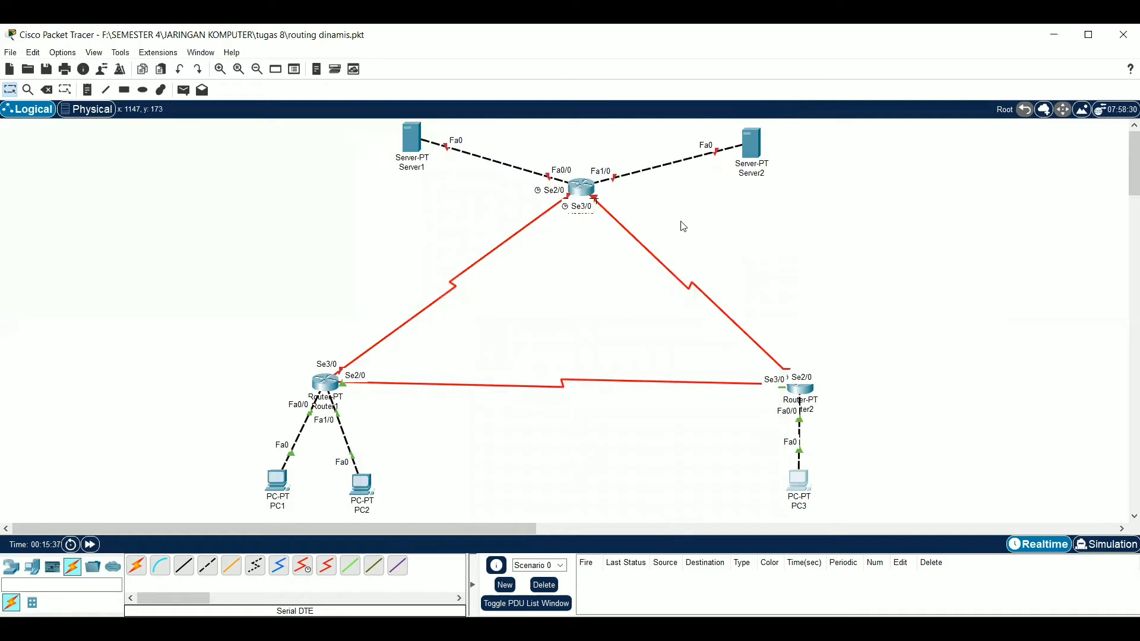
Open Router3's interface configuration and turn on the Serial2/0 port
{"action": "double_click", "coordinate": [581, 185]}
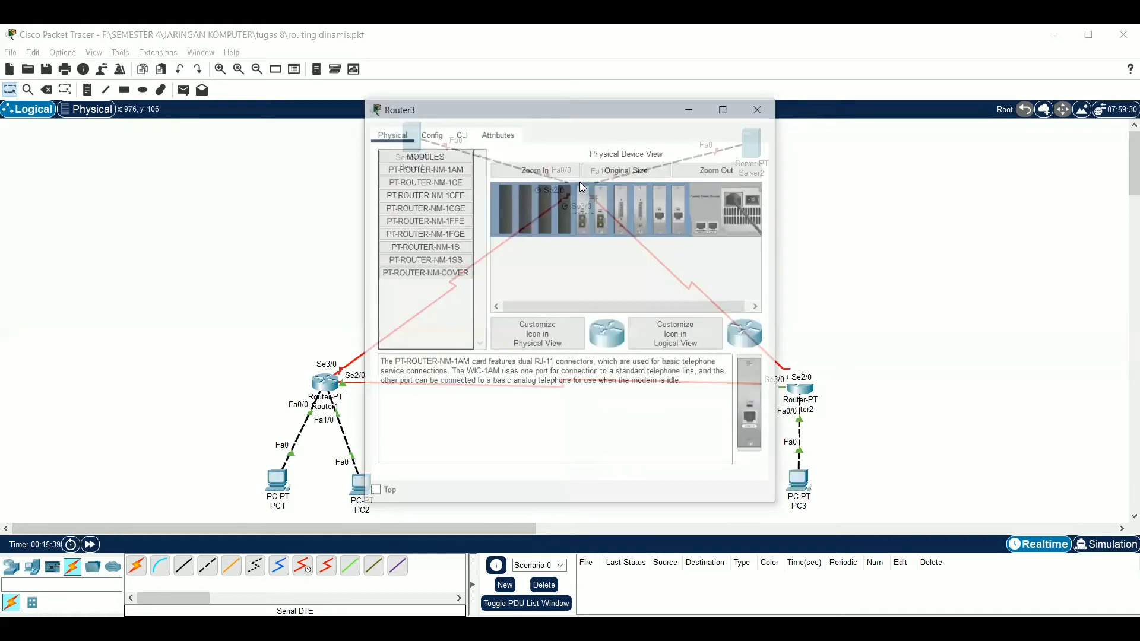
{"action": "left_click", "coordinate": [428, 137]}
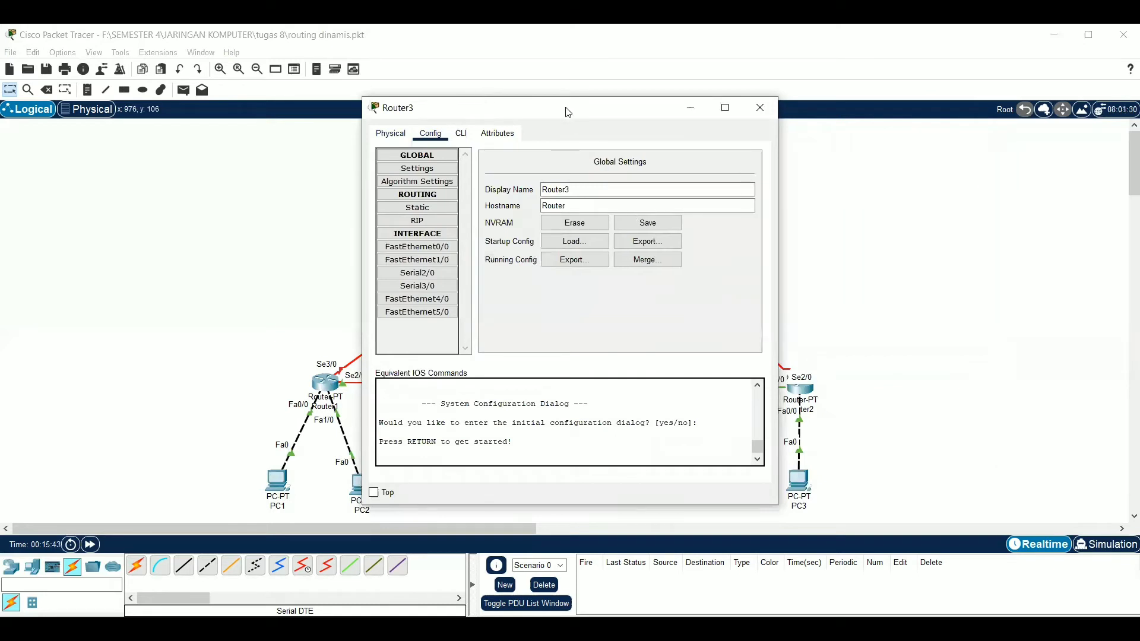
{"action": "left_click_drag", "start_coordinate": [839, 111], "coordinate": [838, 111]}
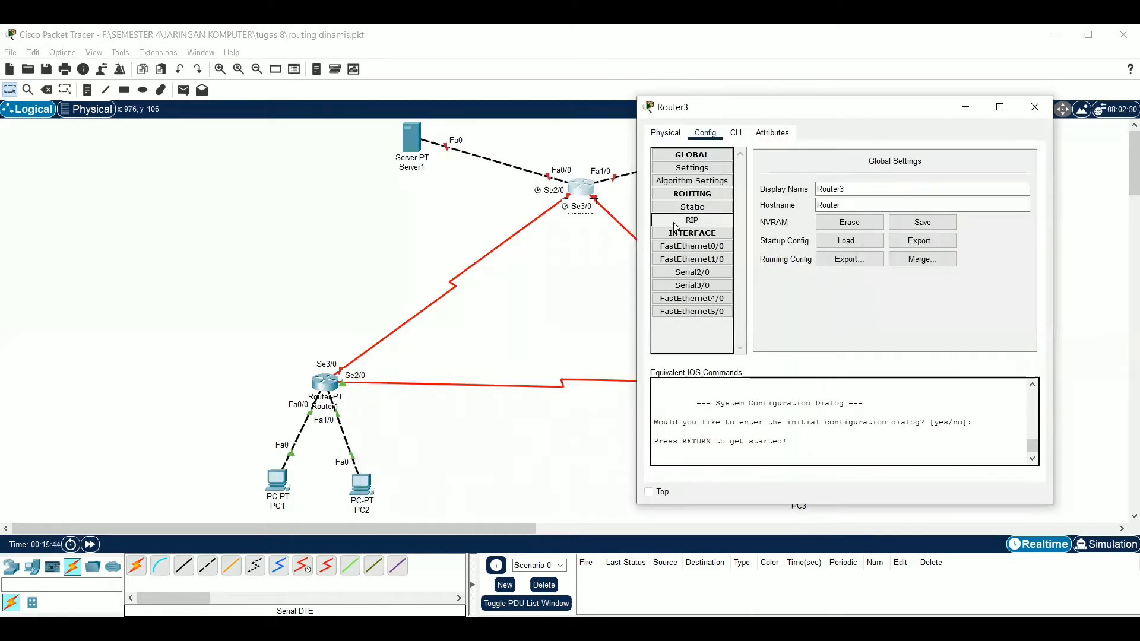
{"action": "left_click", "coordinate": [686, 275]}
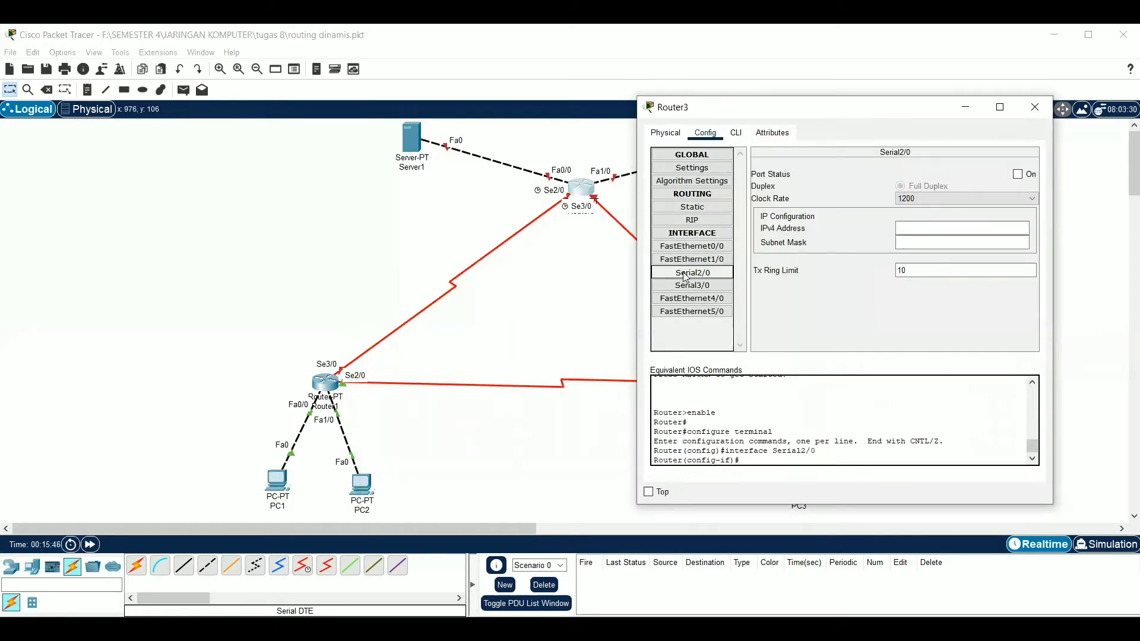
{"action": "left_click", "coordinate": [1018, 174]}
Give Router3's Serial2/0 the IPv4 address 13.13.13.3 with subnet mask 255.255.255.0
{"action": "left_click", "coordinate": [980, 227]}
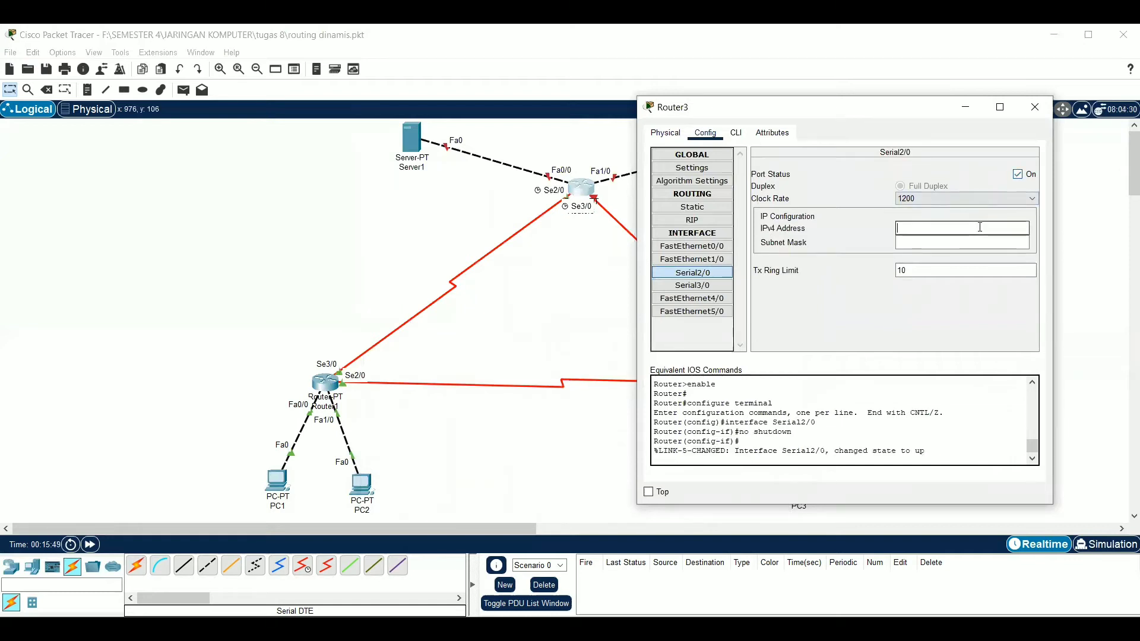
{"action": "type", "text": "13.13.13."}
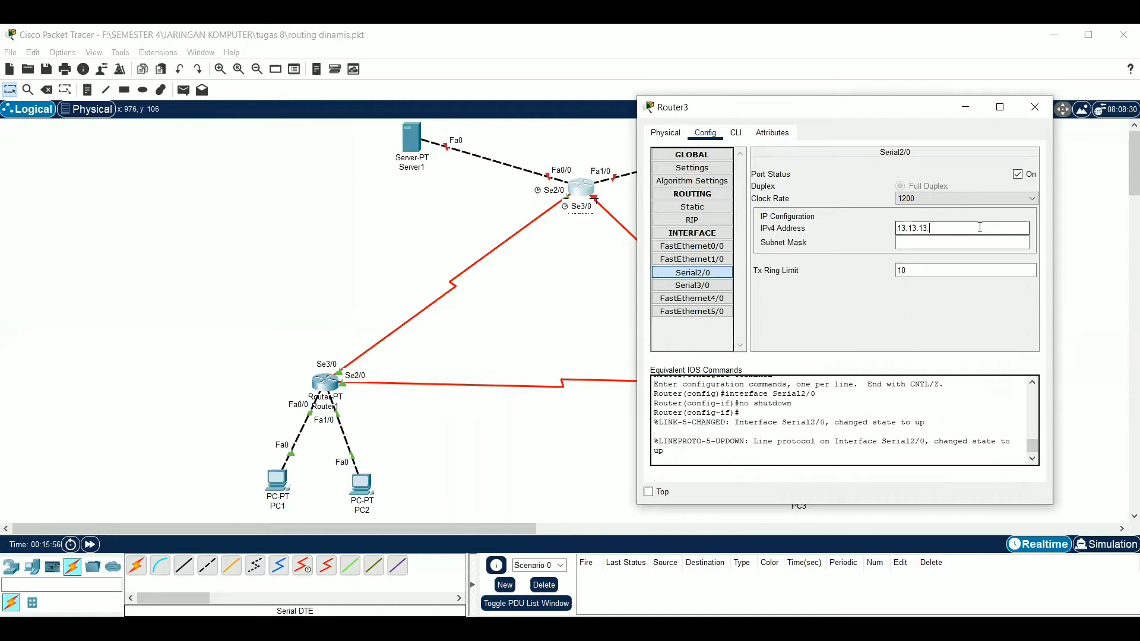
{"action": "type", "text": "3"}
{"action": "left_click", "coordinate": [971, 241]}
{"action": "key", "text": "BackSpace"}
{"action": "key", "text": "BackSpace"}
{"action": "key", "text": "BackSpace"}
{"action": "key", "text": "BackSpace"}
{"action": "key", "text": "BackSpace"}
{"action": "type", "text": "255.255.255.0"}
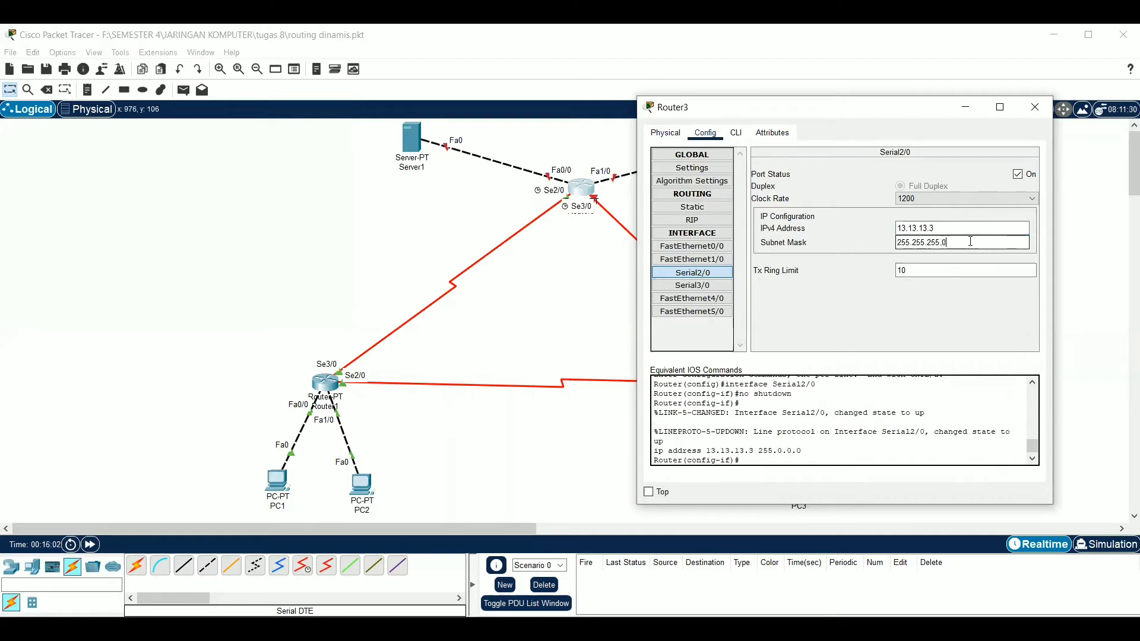
Turn on Router3's Serial3/0 port and set its IPv4 address to 23.23.23.3
{"action": "left_click", "coordinate": [728, 285]}
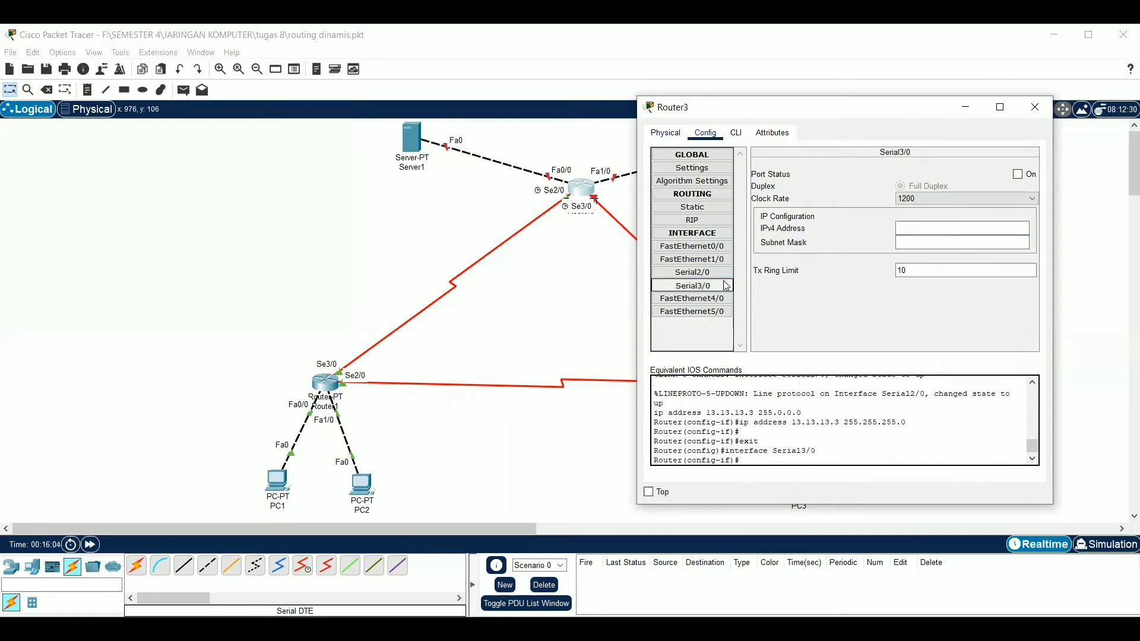
{"action": "left_click", "coordinate": [1018, 174]}
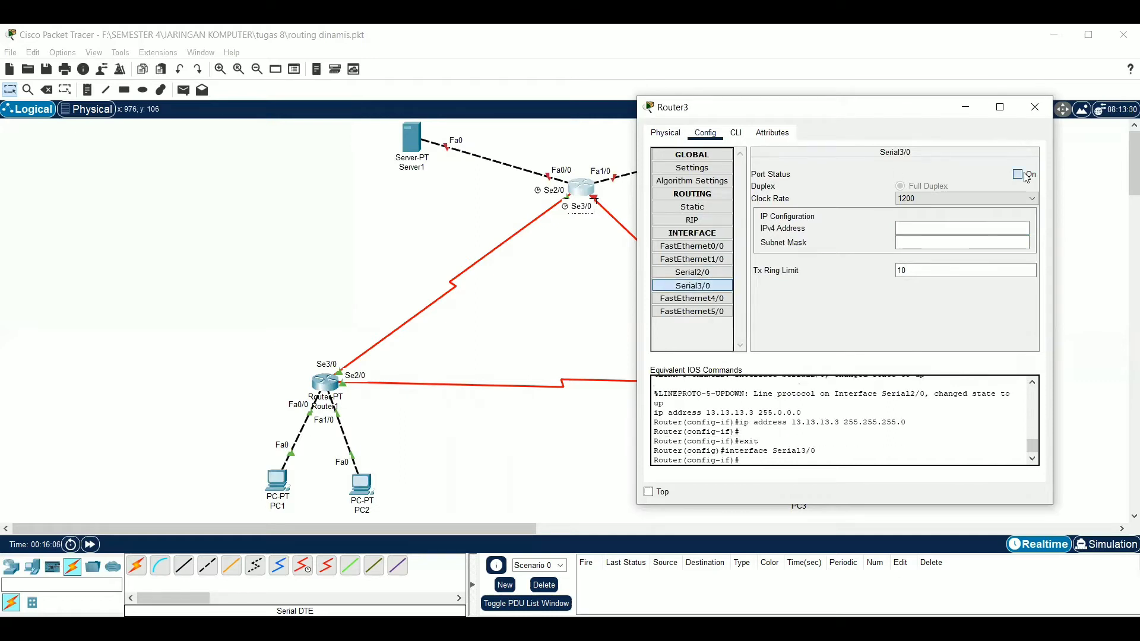
{"action": "left_click", "coordinate": [994, 226]}
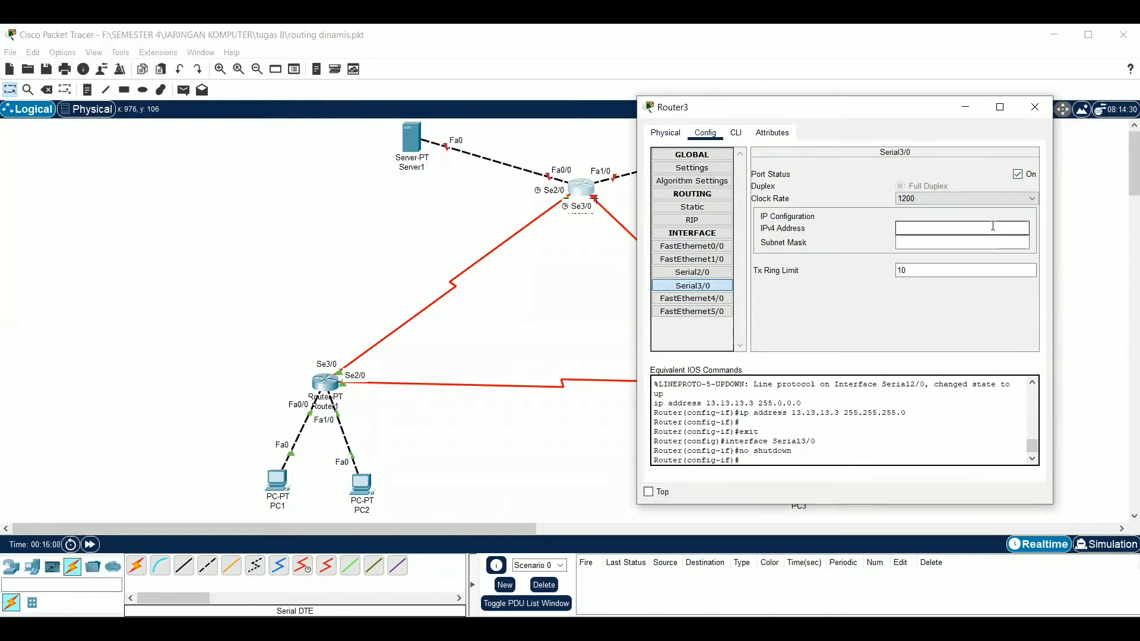
{"action": "type", "text": "23.23.2"}
{"action": "type", "text": "3.3"}
Set the subnet mask of Router3's Serial3/0 to 255.255.255.0 and close the router's window
{"action": "left_click", "coordinate": [979, 245]}
{"action": "key", "text": "BackSpace"}
{"action": "key", "text": "BackSpace"}
{"action": "key", "text": "BackSpace"}
{"action": "key", "text": "BackSpace"}
{"action": "key", "text": "BackSpace"}
{"action": "type", "text": "255.255.255"}
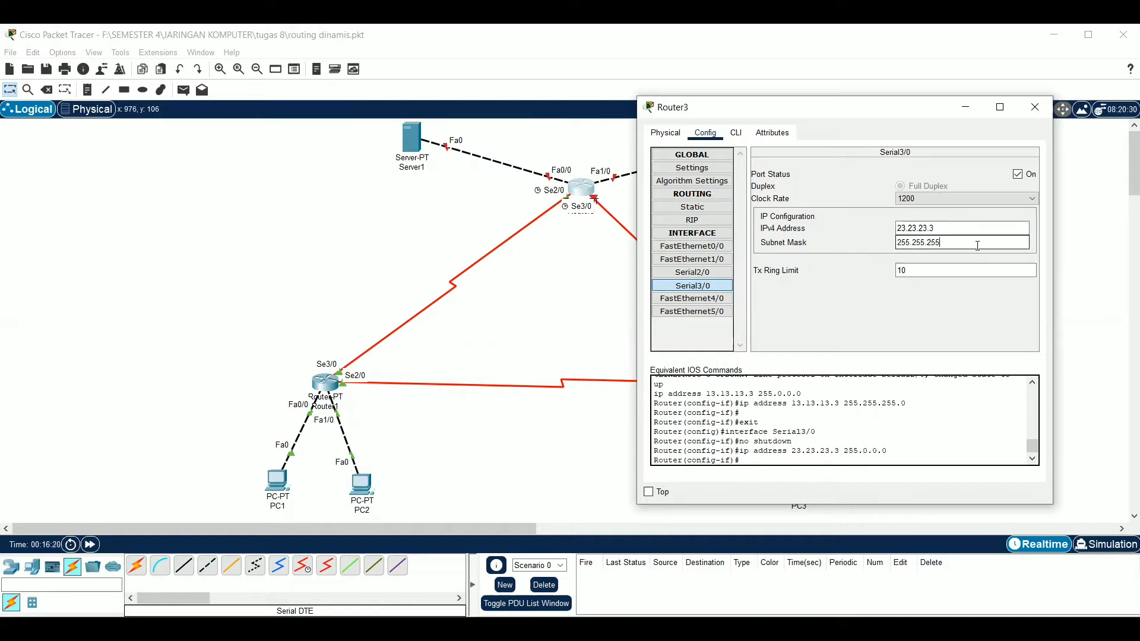
{"action": "type", "text": ".0"}
{"action": "left_click", "coordinate": [1034, 106]}
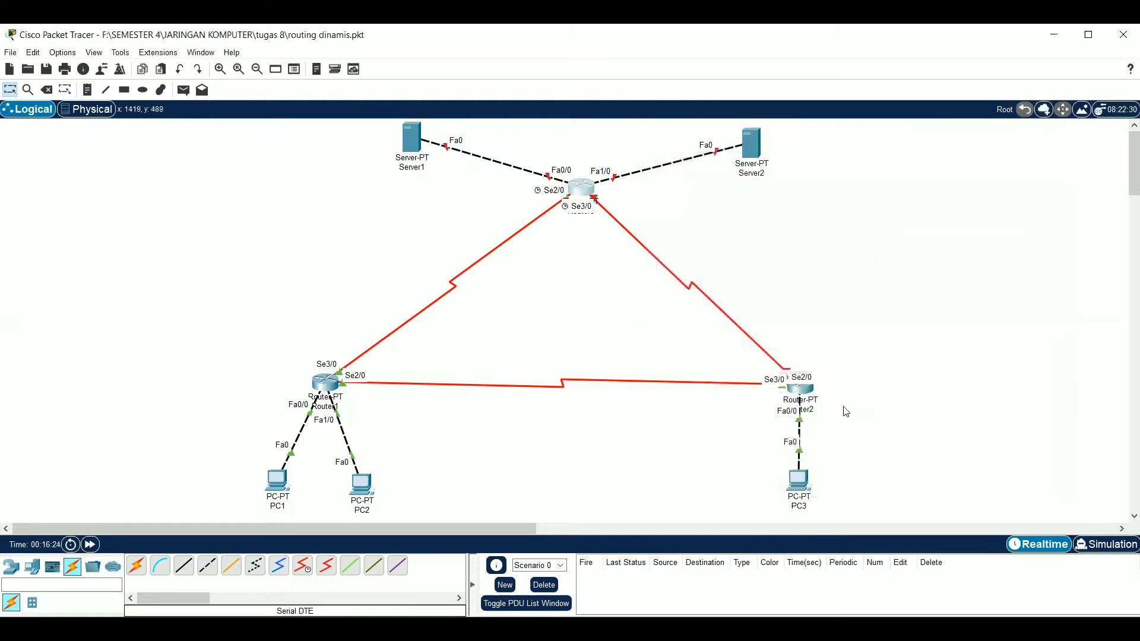
Turn on Router2's Serial3/0 port and set its IPv4 address to 23.23.23.2
{"action": "left_click", "coordinate": [802, 390]}
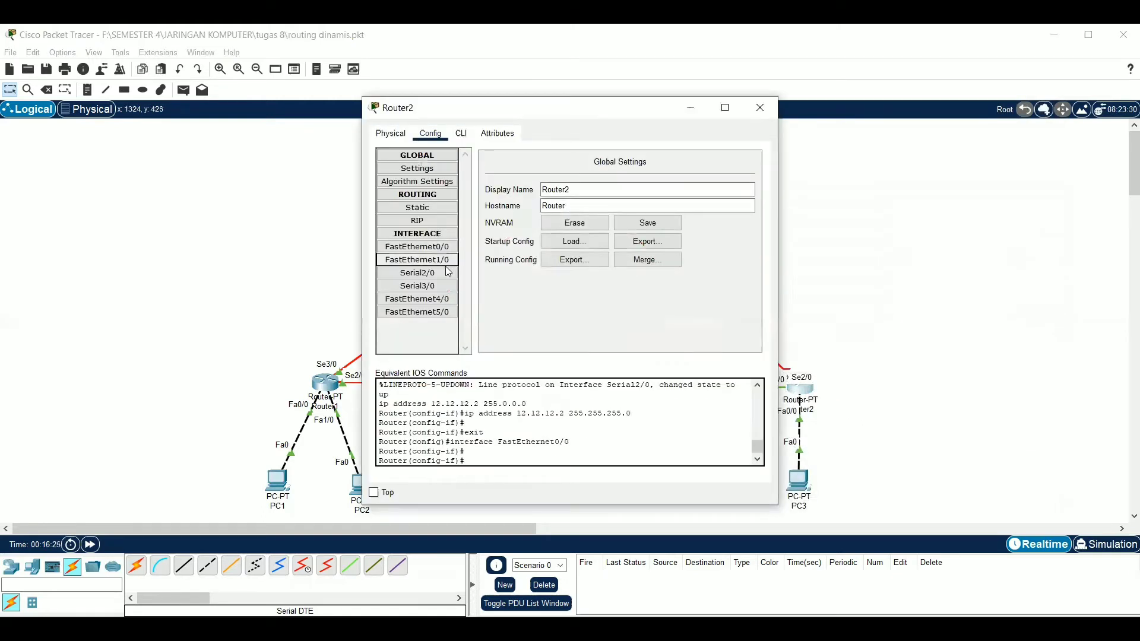
{"action": "left_click", "coordinate": [426, 287]}
{"action": "left_click", "coordinate": [743, 174]}
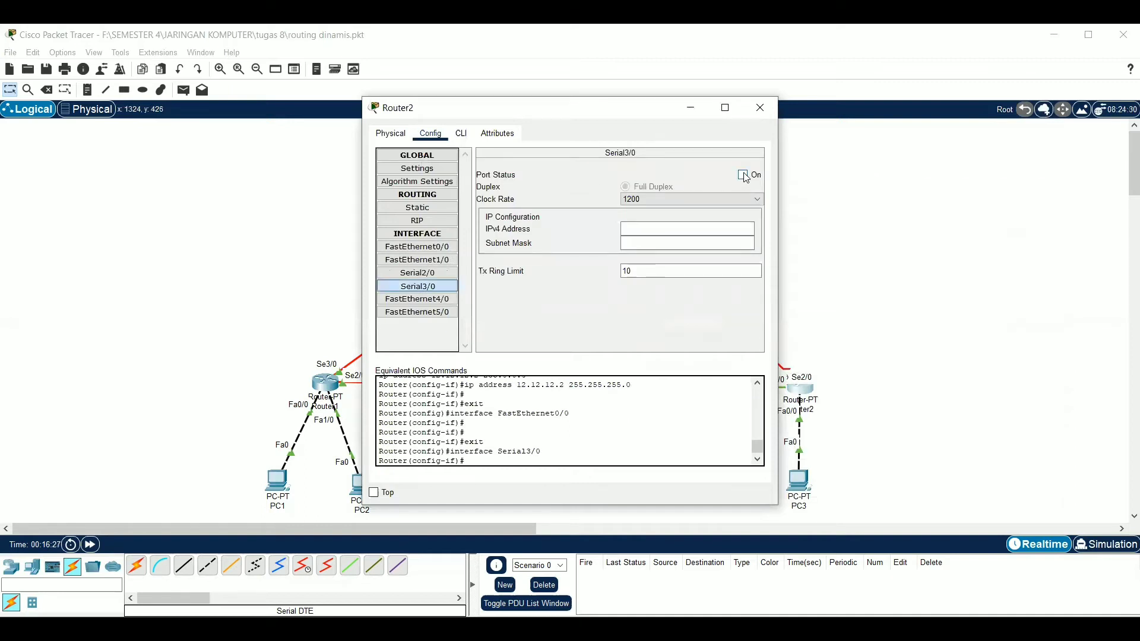
{"action": "type", "text": "23.23.23."}
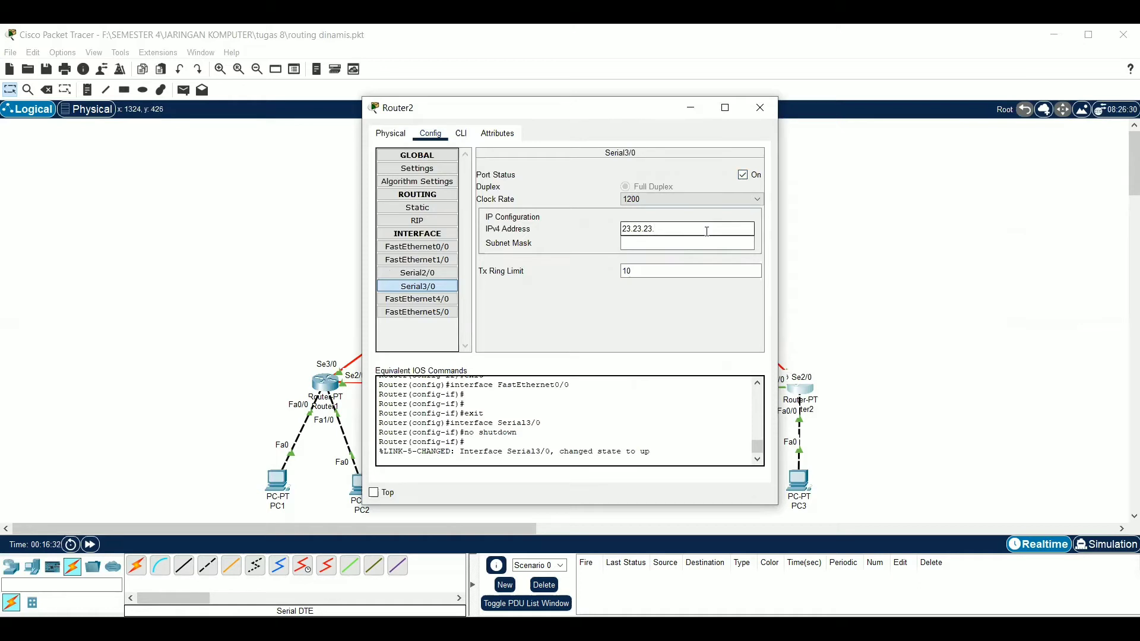
Set the subnet mask of Router2's Serial3/0 to 255.255.255.0
{"action": "left_click", "coordinate": [696, 247]}
{"action": "key", "text": "BackSpace"}
{"action": "key", "text": "BackSpace"}
{"action": "key", "text": "BackSpace"}
{"action": "type", "text": "255.255.255.0"}
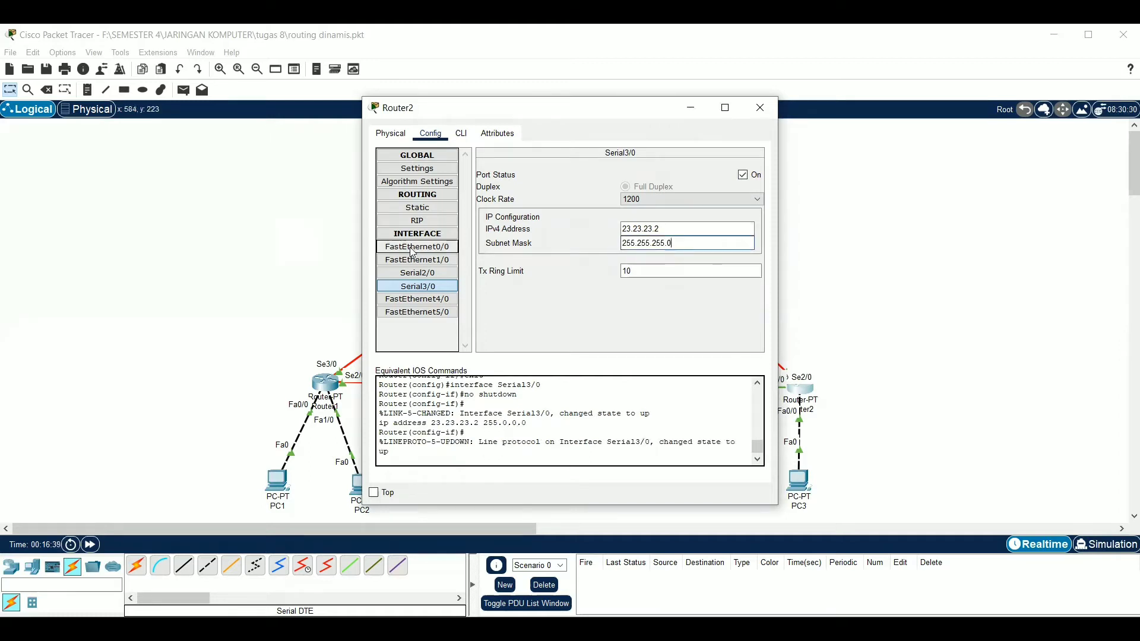
Check the IP settings of Router2's Serial2/0 and Router1's Serial3/0, closing each router's window
{"action": "left_click", "coordinate": [409, 276]}
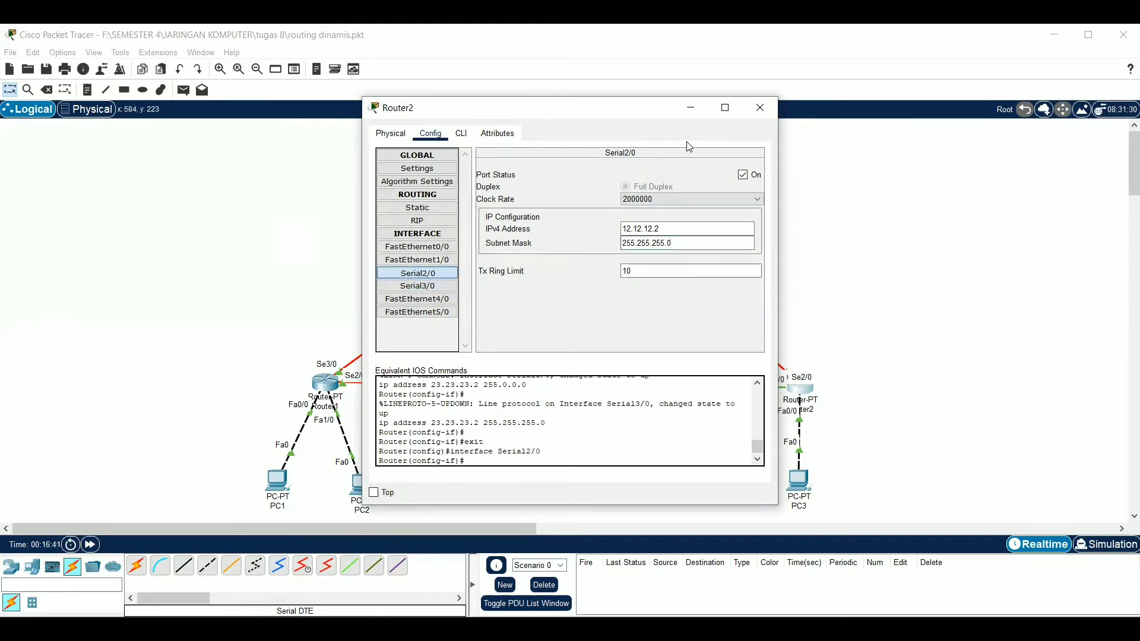
{"action": "left_click", "coordinate": [760, 108]}
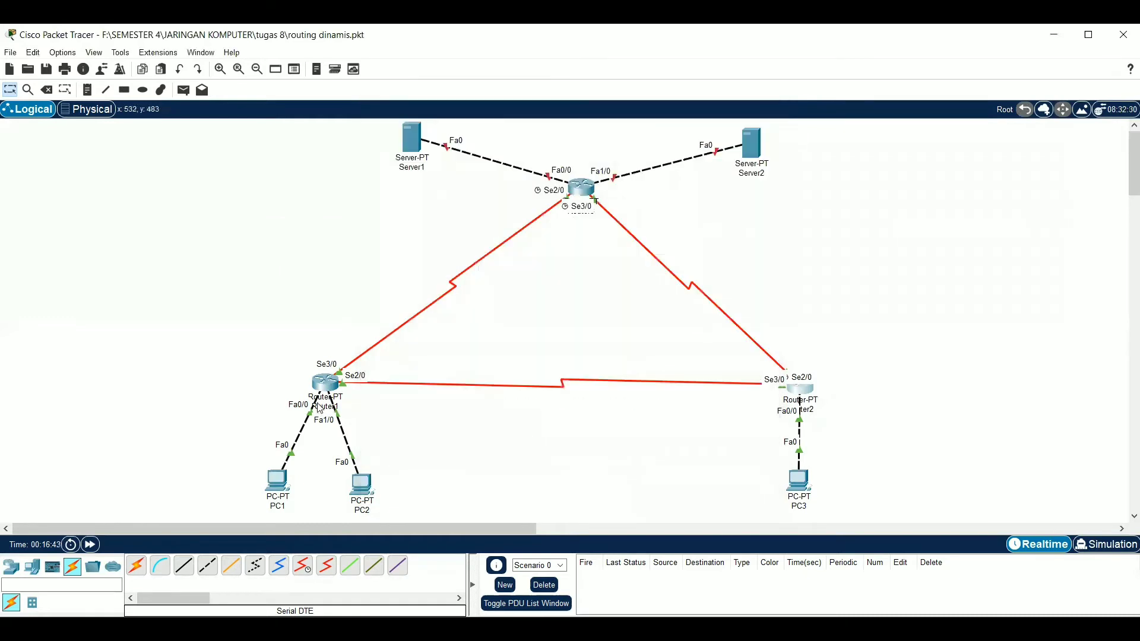
{"action": "left_click", "coordinate": [339, 383]}
{"action": "left_click", "coordinate": [437, 285]}
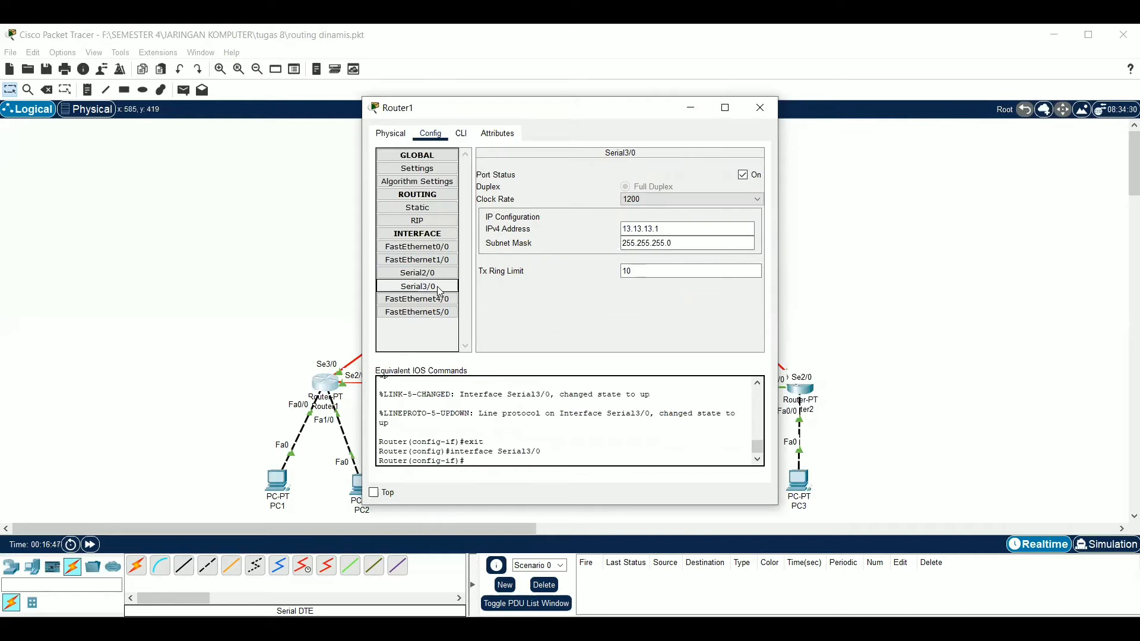
{"action": "left_click", "coordinate": [760, 108]}
Turn on Router3's FastEthernet0/0 port and set its IPv4 address to 33.33.33.3
{"action": "left_click", "coordinate": [582, 191]}
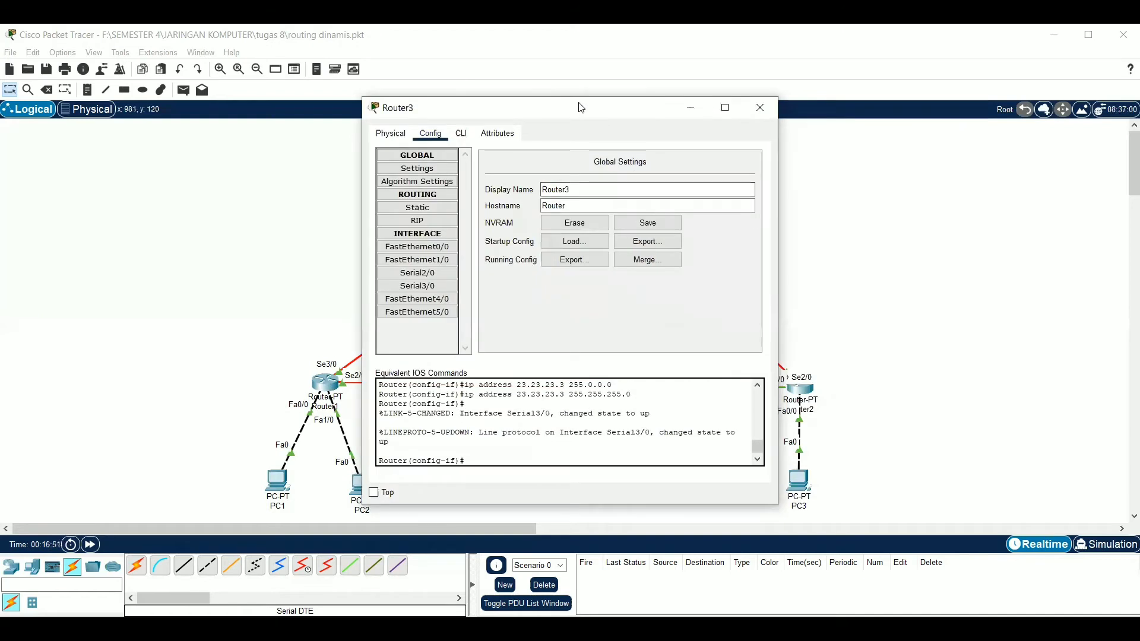
{"action": "left_click_drag", "start_coordinate": [582, 108], "coordinate": [894, 113]}
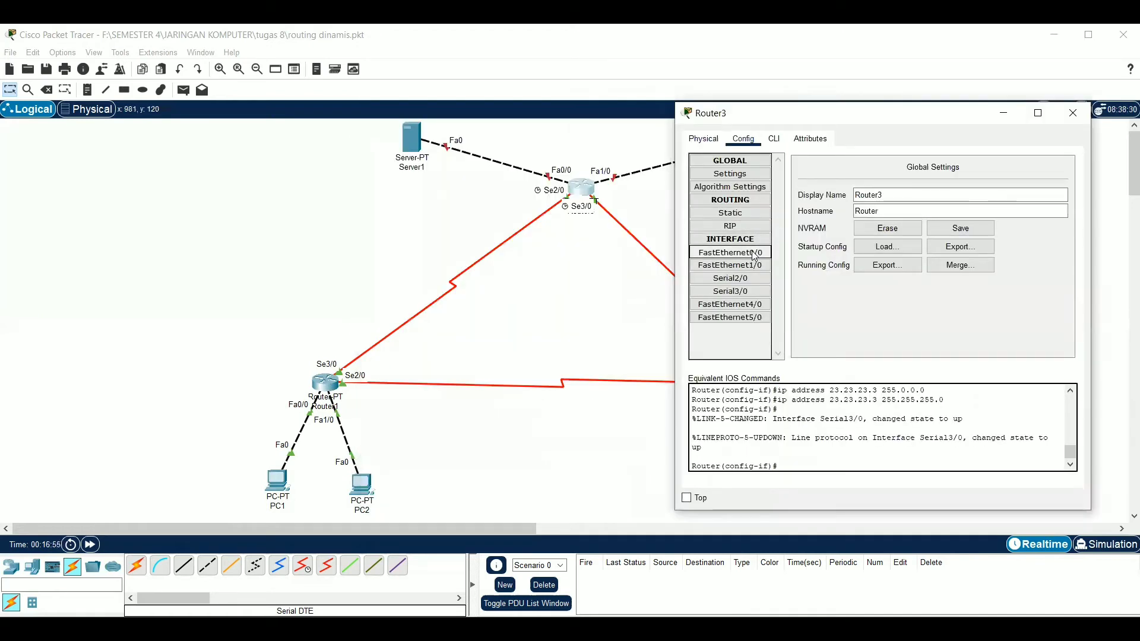
{"action": "left_click", "coordinate": [729, 252]}
{"action": "left_click", "coordinate": [1069, 182]}
{"action": "left_click", "coordinate": [1016, 247]}
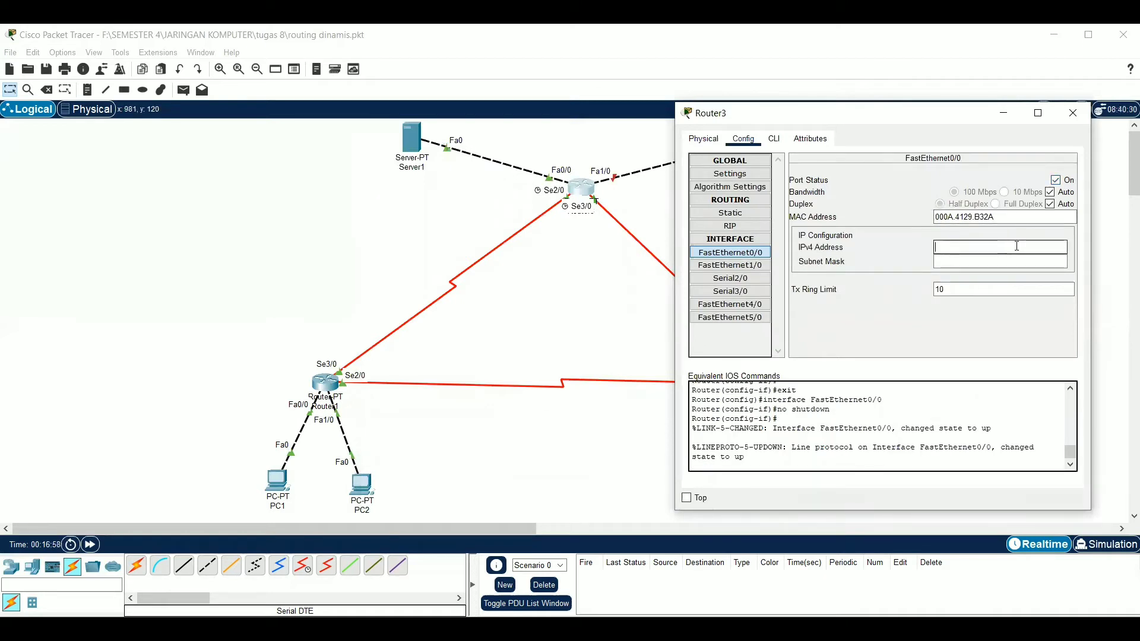
{"action": "type", "text": "33.33.33."}
Set the subnet mask of Router3's FastEthernet0/0 to 255.255.255.0
{"action": "left_click", "coordinate": [1007, 260]}
{"action": "key", "text": "BackSpace"}
{"action": "key", "text": "BackSpace"}
{"action": "key", "text": "BackSpace"}
{"action": "key", "text": "BackSpace"}
{"action": "key", "text": "BackSpace"}
{"action": "type", "text": "255"}
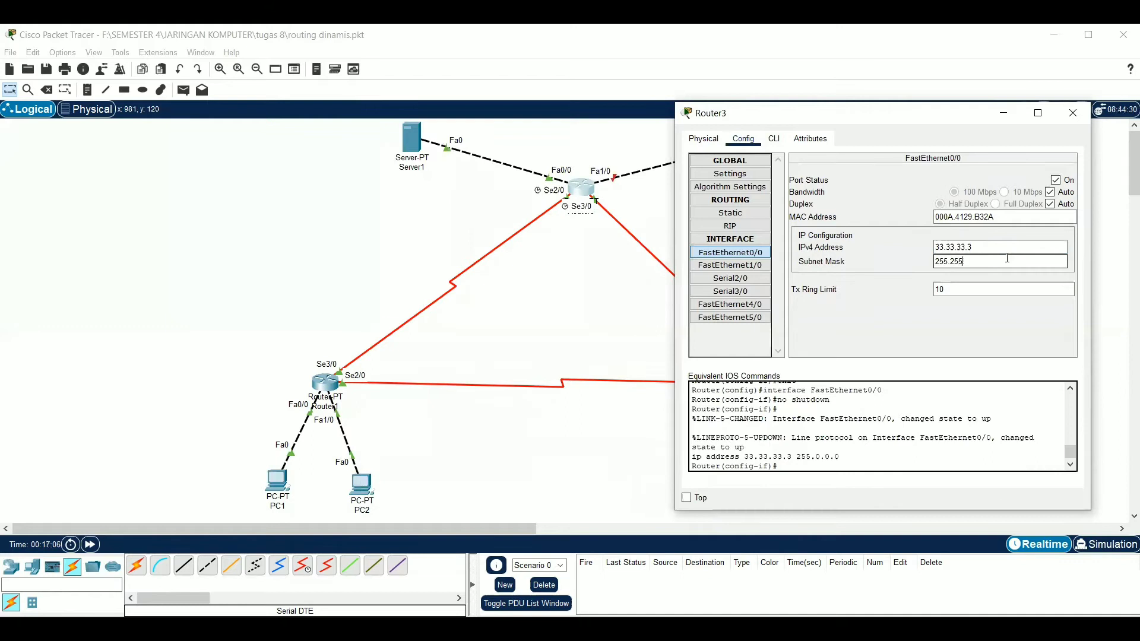
{"action": "type", "text": ".255.0"}
Turn on Router3's FastEthernet1/0 port and set its IPv4 address to 43.43.43.3
{"action": "left_click", "coordinate": [730, 265]}
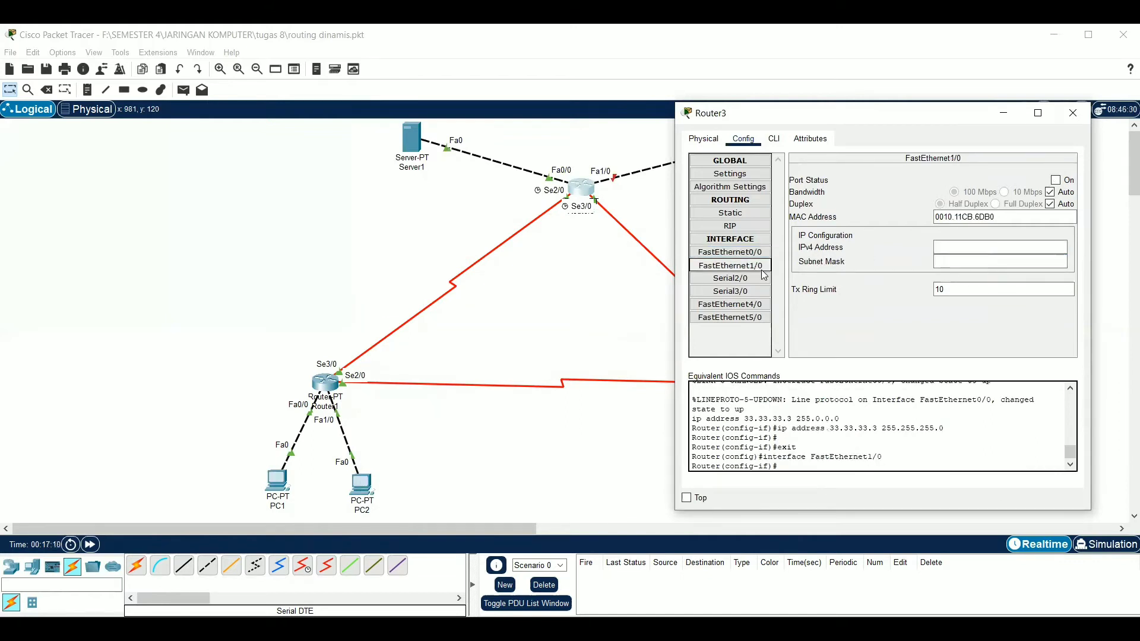
{"action": "left_click", "coordinate": [1056, 180]}
{"action": "left_click", "coordinate": [996, 249]}
{"action": "type", "text": "43.43.43.3"}
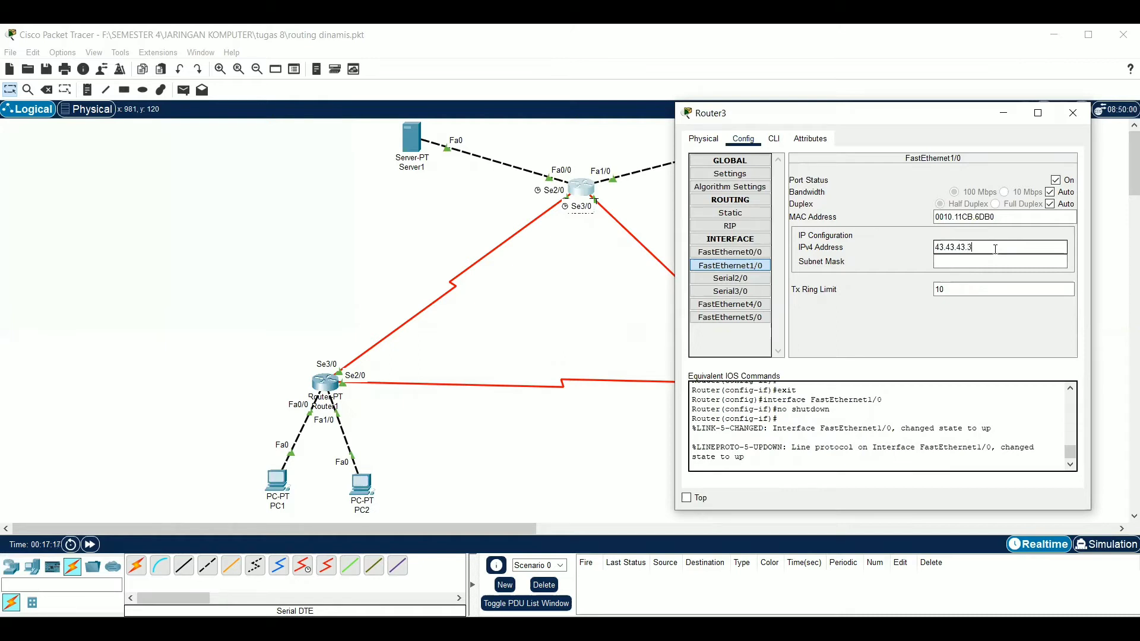
Set the subnet mask of Router3's FastEthernet1/0 to 255.255.255.0 and close the router's window
{"action": "left_click", "coordinate": [987, 262]}
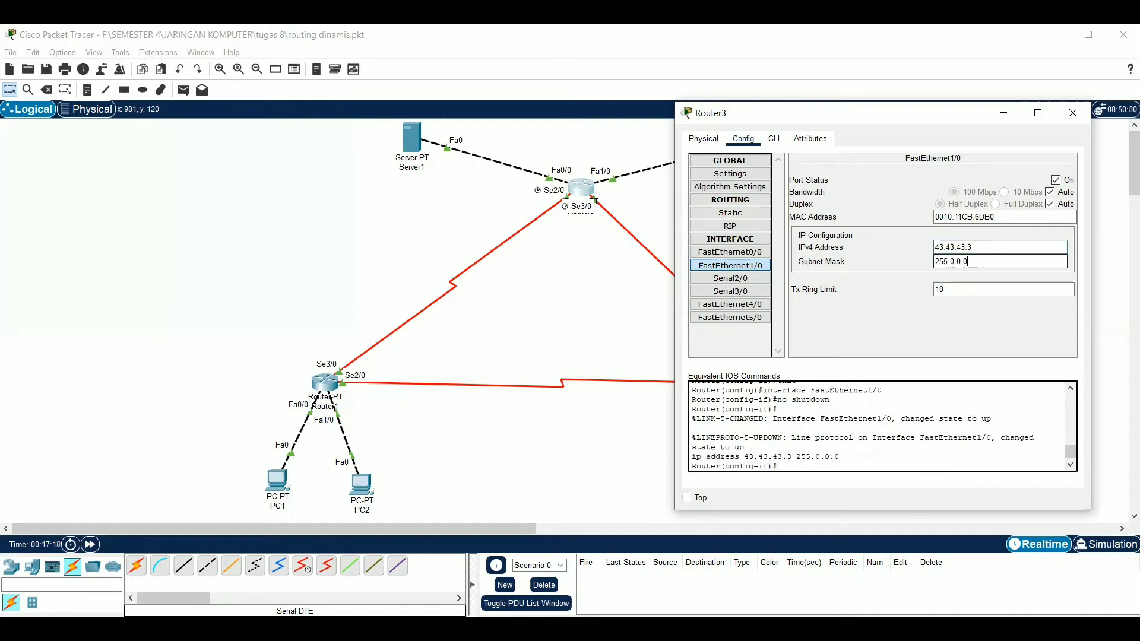
{"action": "type", "text": "255.255."}
{"action": "left_click", "coordinate": [1074, 114]}
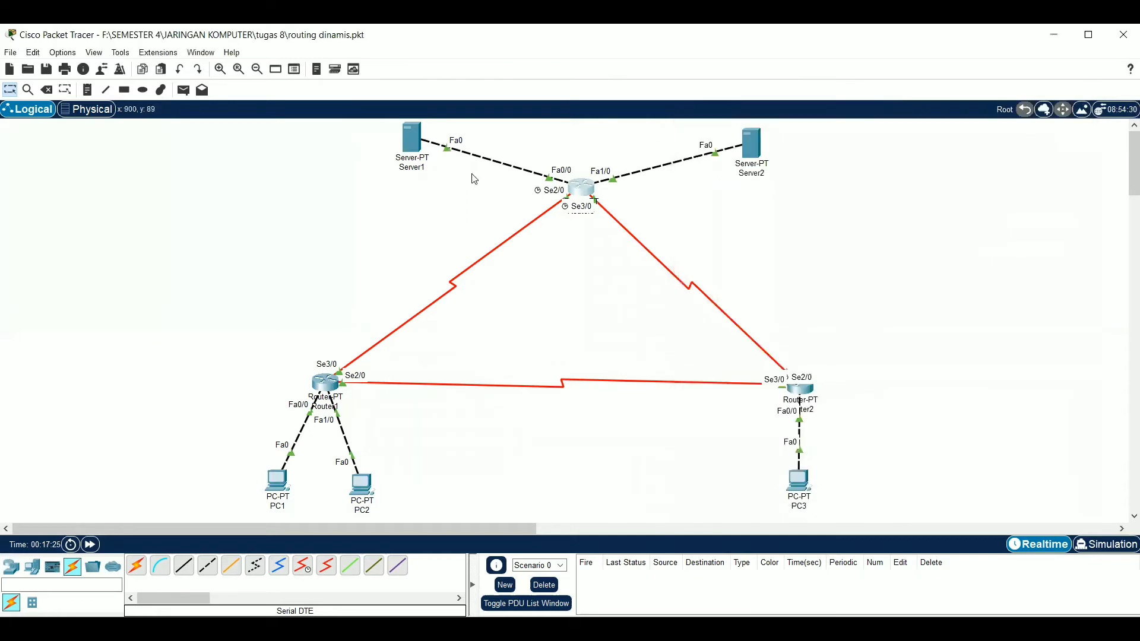
Open Server1's IP configuration and set its IPv4 address to 33.33.33.1
{"action": "left_click", "coordinate": [421, 151]}
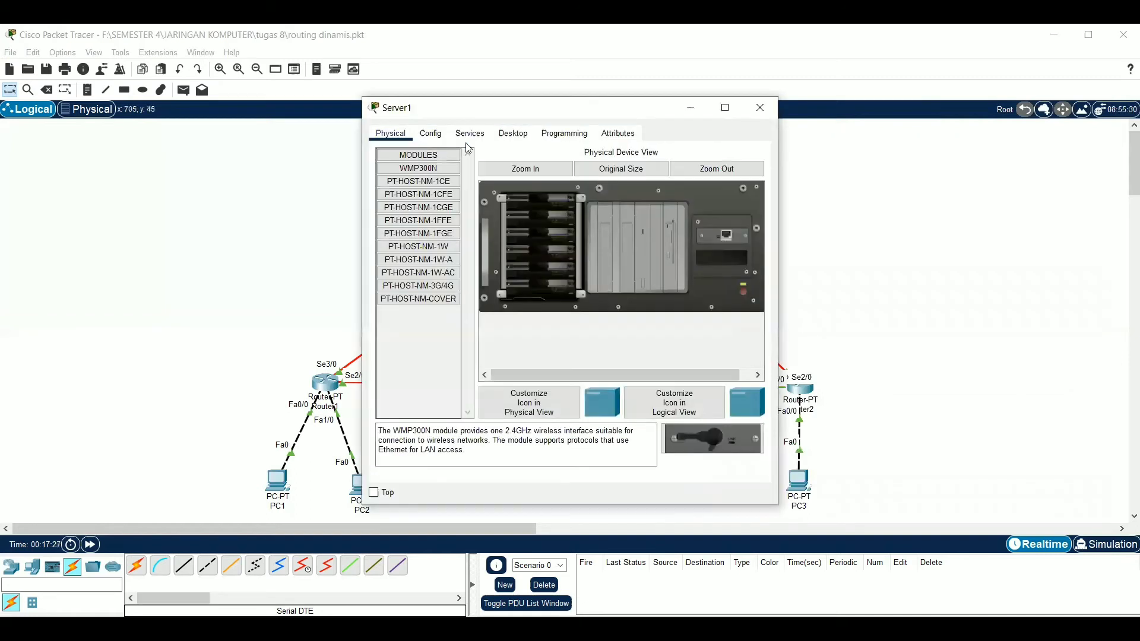
{"action": "left_click", "coordinate": [512, 133]}
{"action": "left_click", "coordinate": [422, 180]}
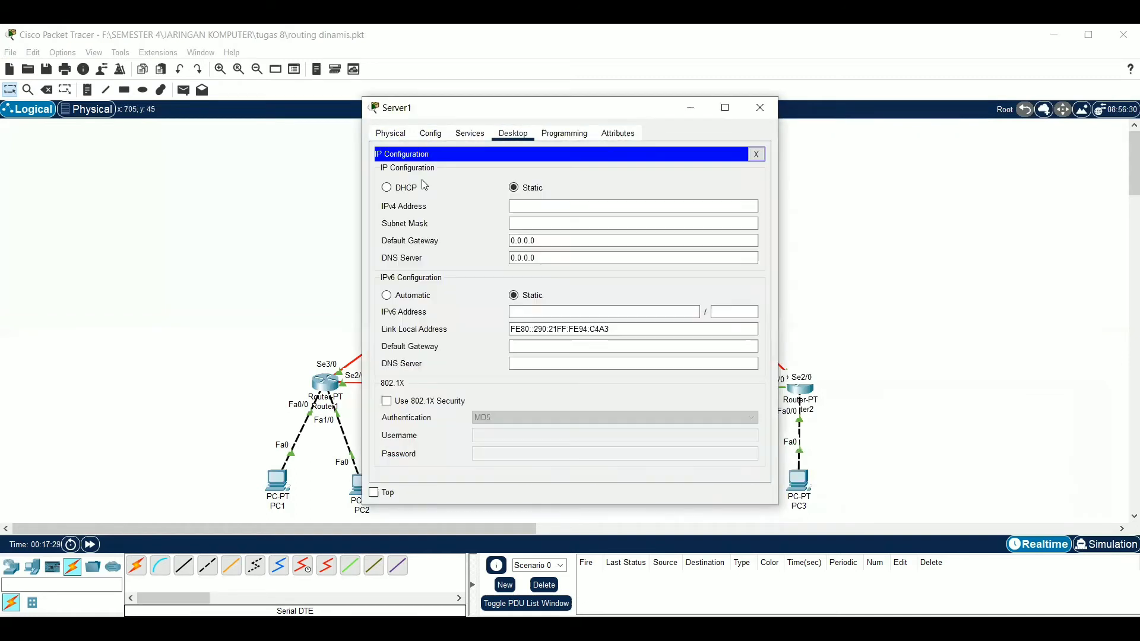
{"action": "type", "text": "33.33.33.1"}
Set Server1's subnet mask to 255.255.255.0
{"action": "left_click", "coordinate": [556, 219]}
{"action": "key", "text": "BackSpace"}
{"action": "key", "text": "BackSpace"}
{"action": "key", "text": "BackSpace"}
{"action": "key", "text": "BackSpace"}
{"action": "key", "text": "BackSpace"}
{"action": "type", "text": "255.255.0"}
Set Server1's default gateway to 33.33.33.3, close its IP configuration and minimize the server's window
{"action": "key", "text": "Tab"}
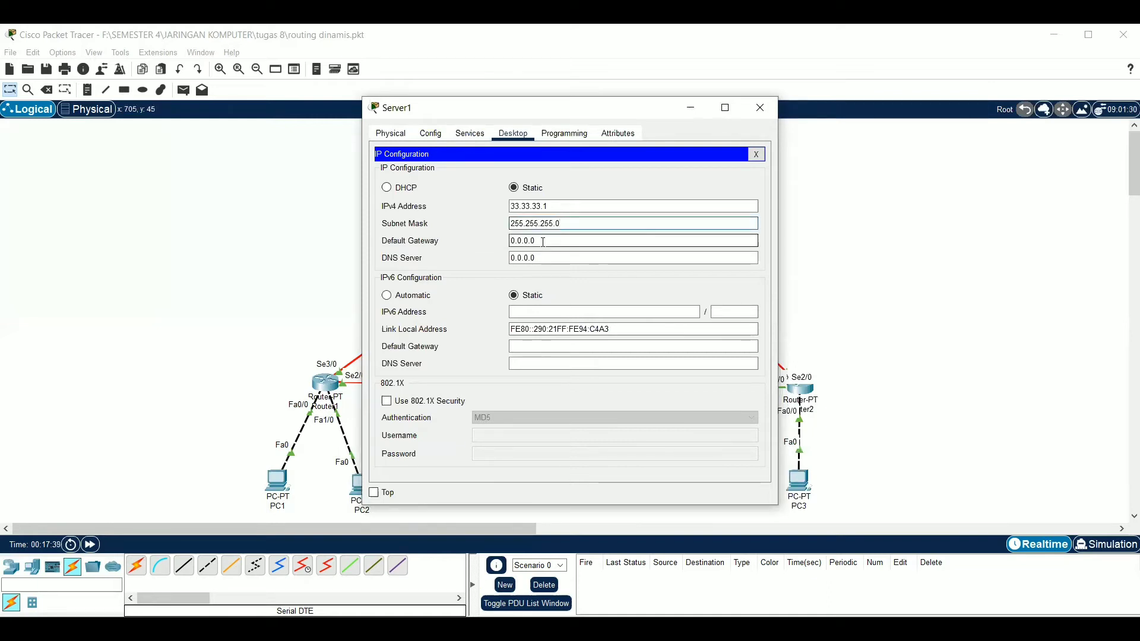
{"action": "key", "text": "BackSpace"}
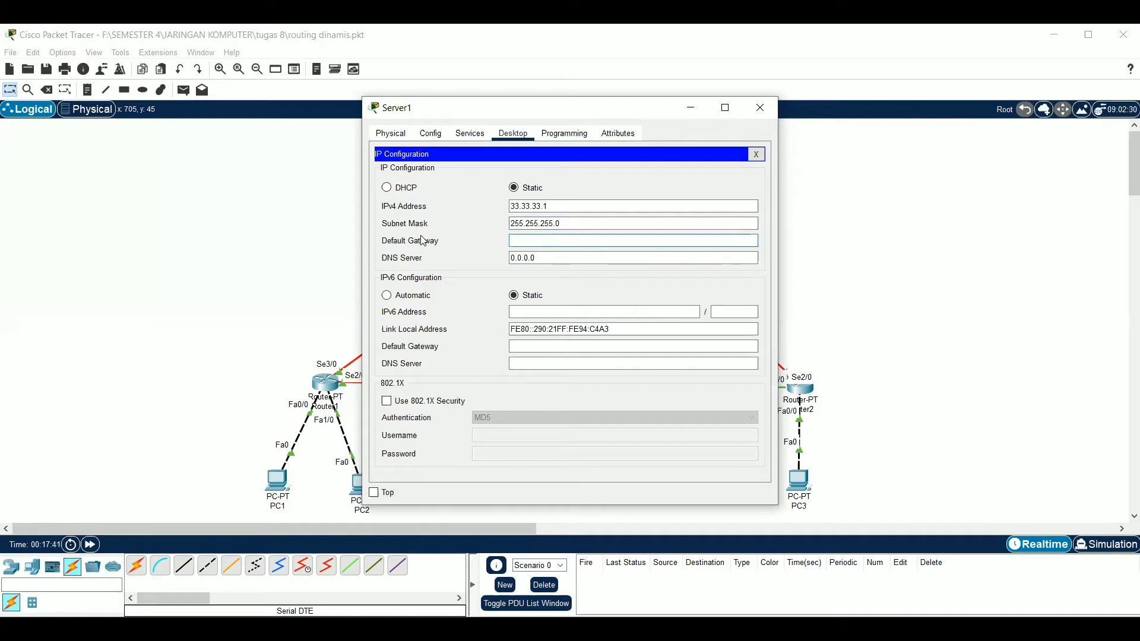
{"action": "type", "text": "33.33.33.3"}
{"action": "left_click", "coordinate": [758, 155]}
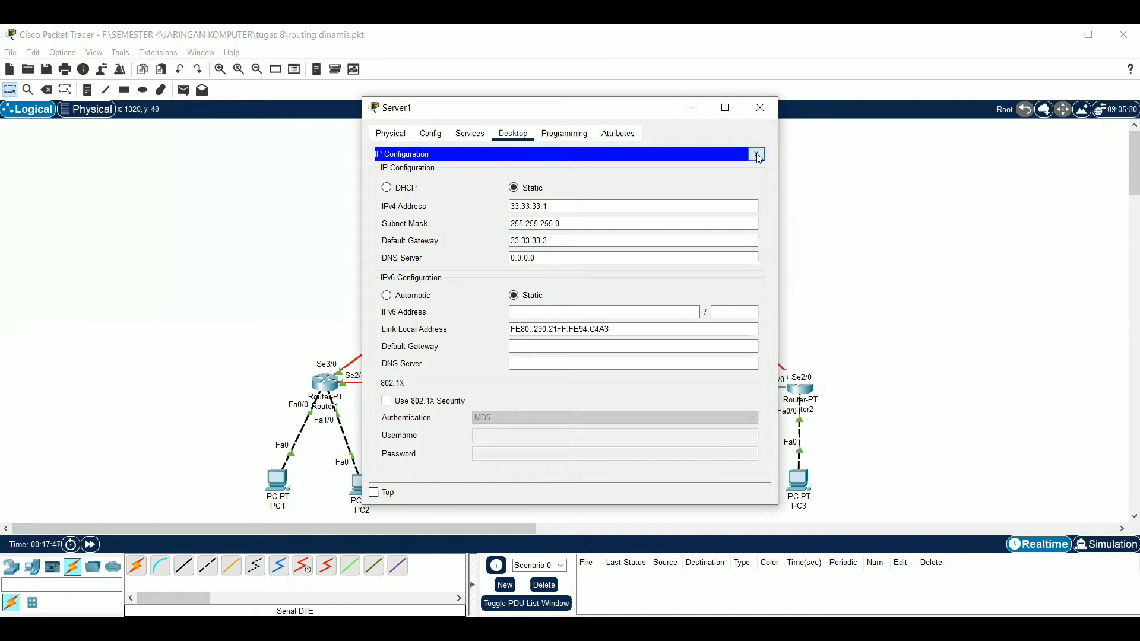
{"action": "left_click", "coordinate": [692, 110]}
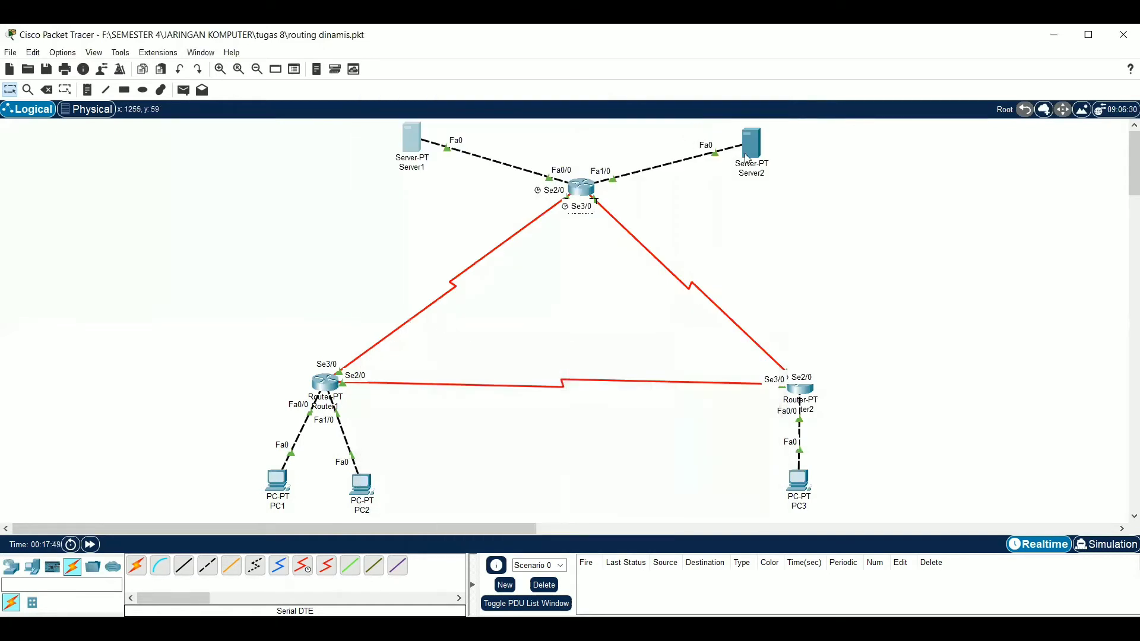
Open Server2's IP configuration and set its IPv4 address to 43.43.43.1
{"action": "left_click", "coordinate": [749, 153]}
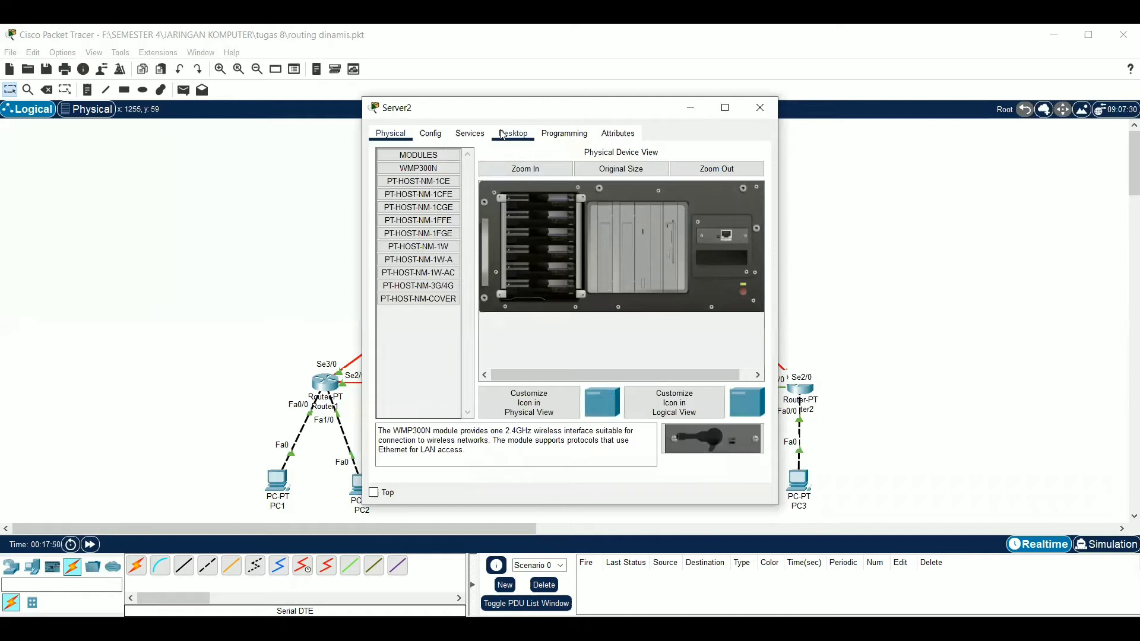
{"action": "left_click", "coordinate": [503, 135]}
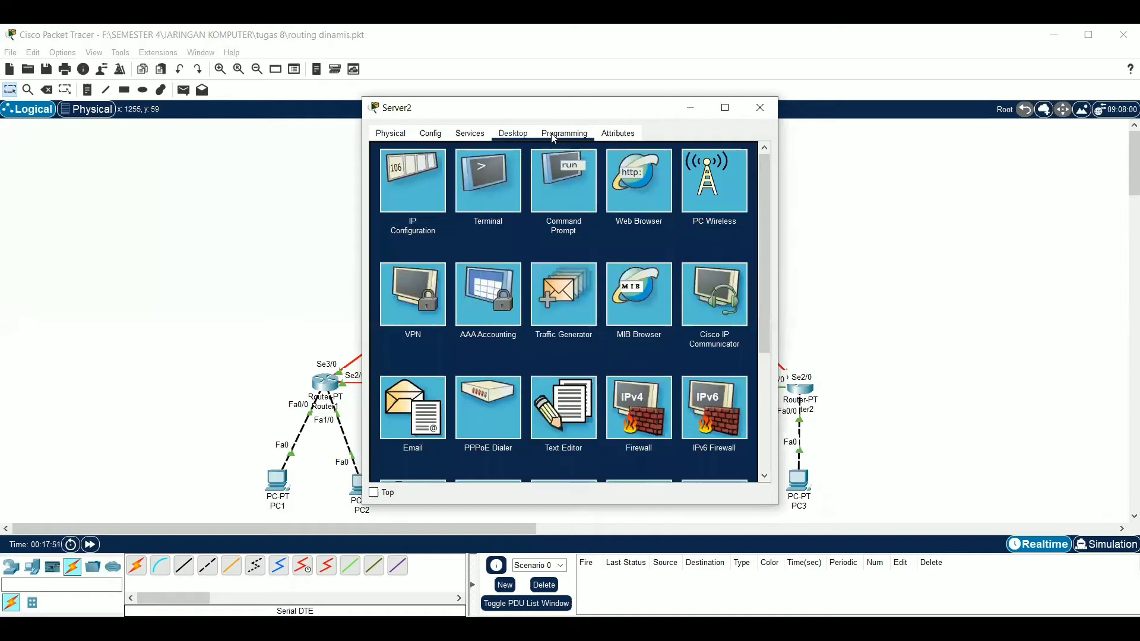
{"action": "left_click", "coordinate": [406, 207]}
{"action": "left_click", "coordinate": [578, 205]}
{"action": "type", "text": "43.4"}
{"action": "type", "text": ".43"}
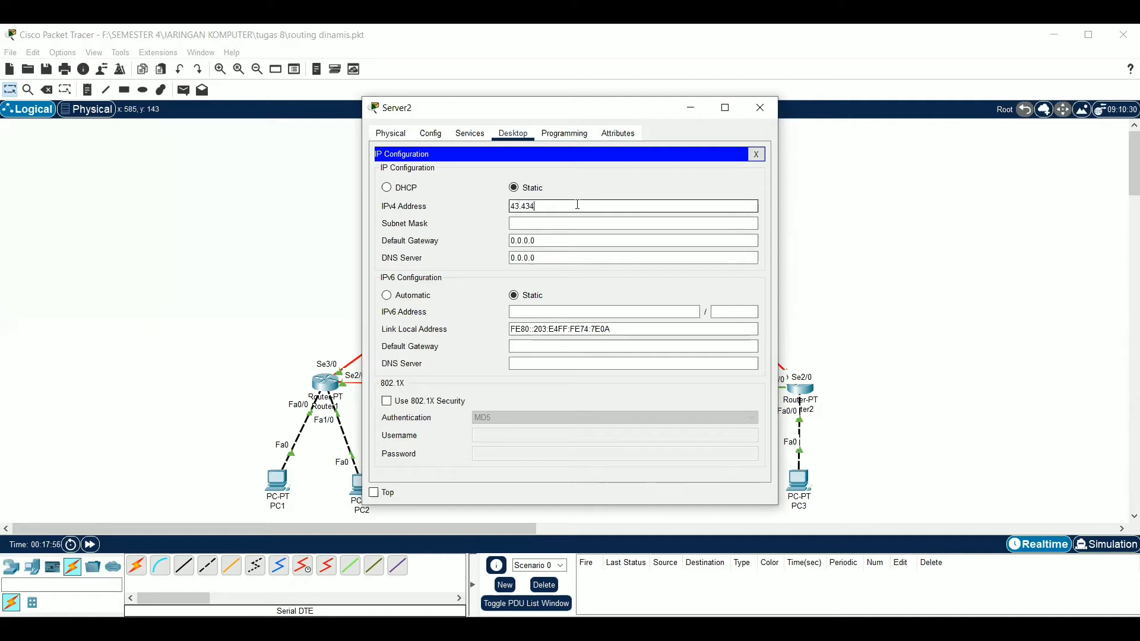
{"action": "type", "text": ".1"}
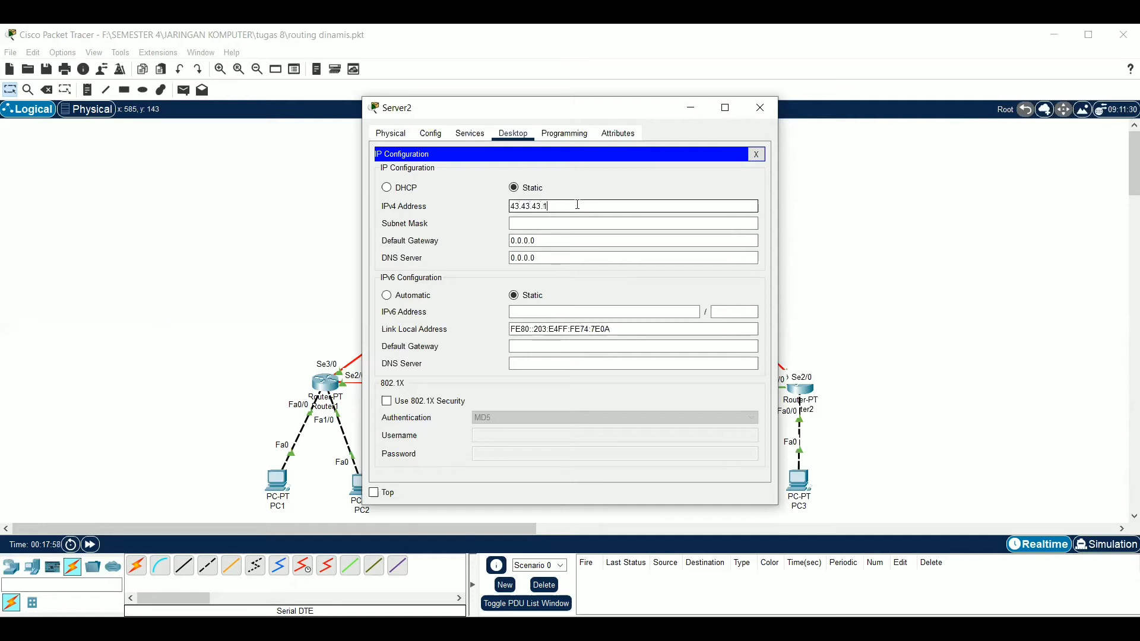
Set Server2's subnet mask to 255.255.255.0
{"action": "left_click", "coordinate": [571, 220]}
{"action": "type", "text": "255.255.255"}
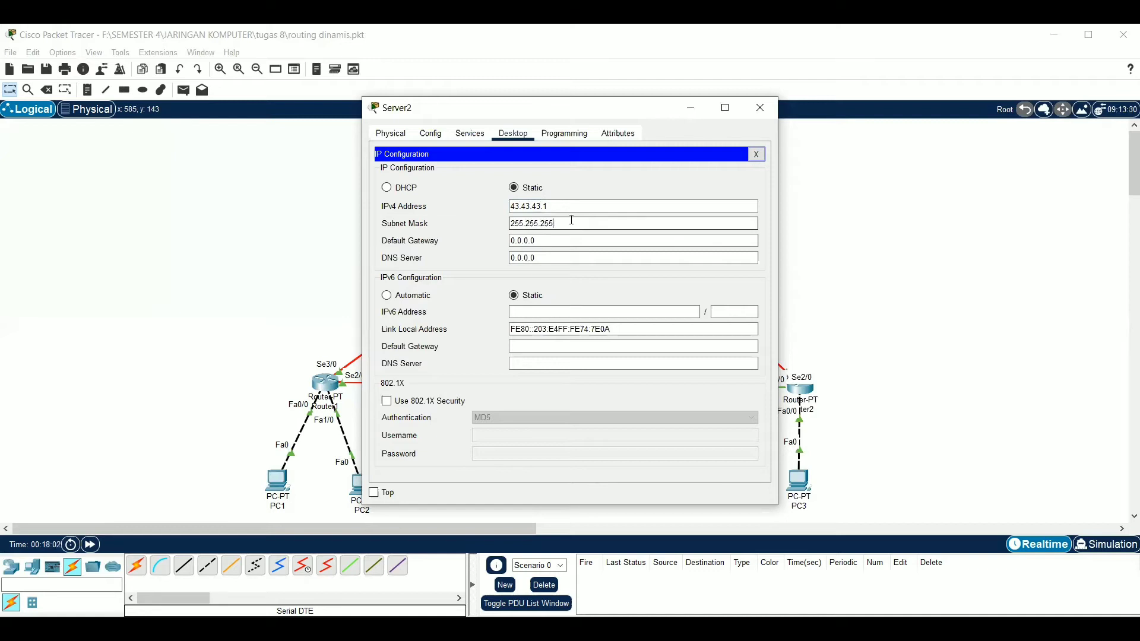
{"action": "type", "text": ".0"}
Set Server2's default gateway to 43.43.43.3, close its IP configuration and minimize the server's window
{"action": "key", "text": "Tab"}
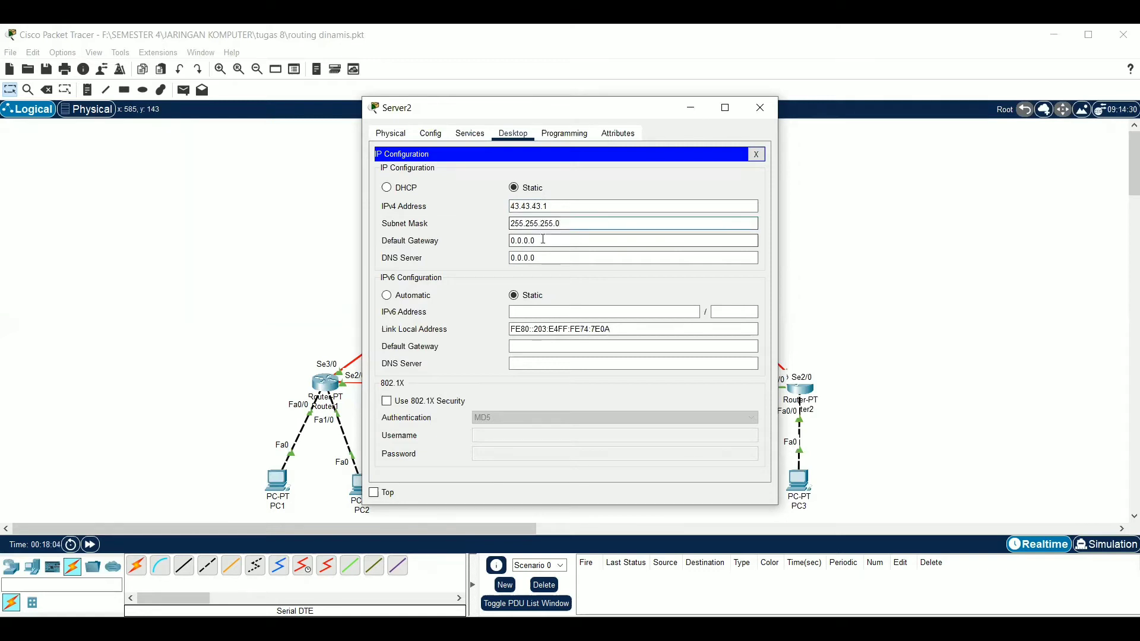
{"action": "key", "text": "BackSpace"}
{"action": "key", "text": "BackSpace"}
{"action": "key", "text": "BackSpace"}
{"action": "key", "text": "BackSpace"}
{"action": "key", "text": "BackSpace"}
{"action": "key", "text": "BackSpace"}
{"action": "key", "text": "BackSpace"}
{"action": "type", "text": "43.43.43.3"}
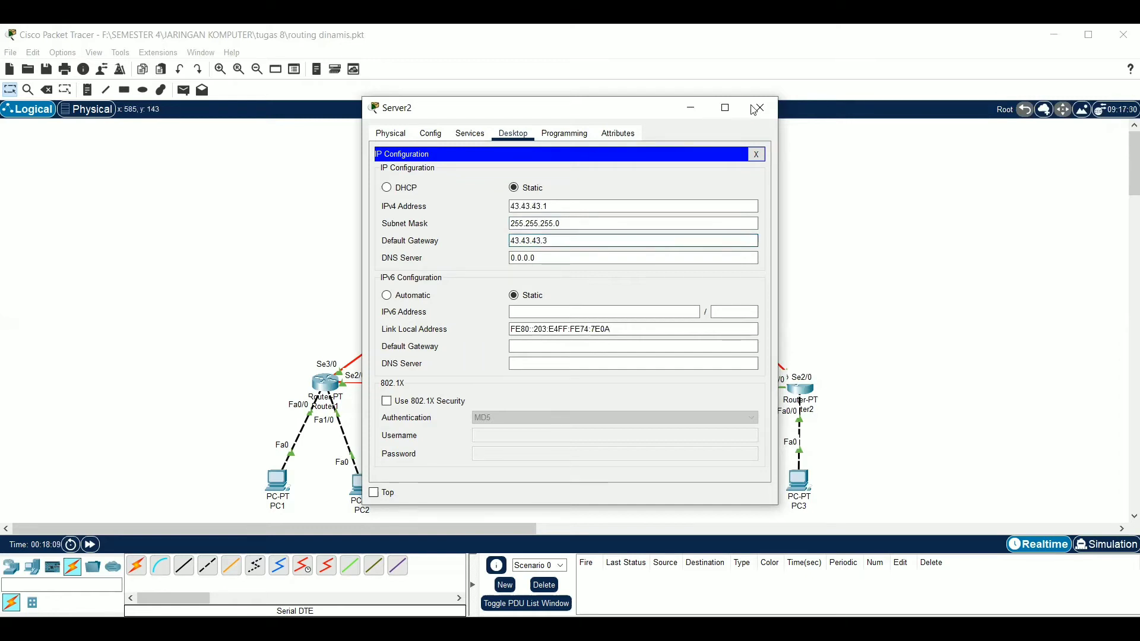
{"action": "left_click", "coordinate": [756, 153]}
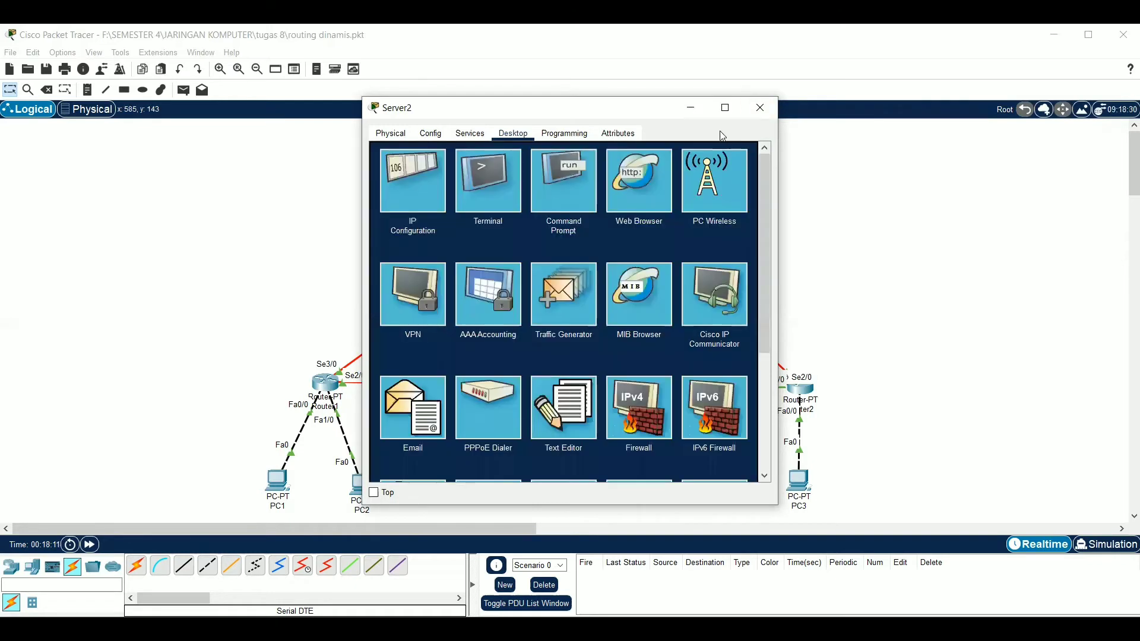
{"action": "left_click", "coordinate": [692, 109]}
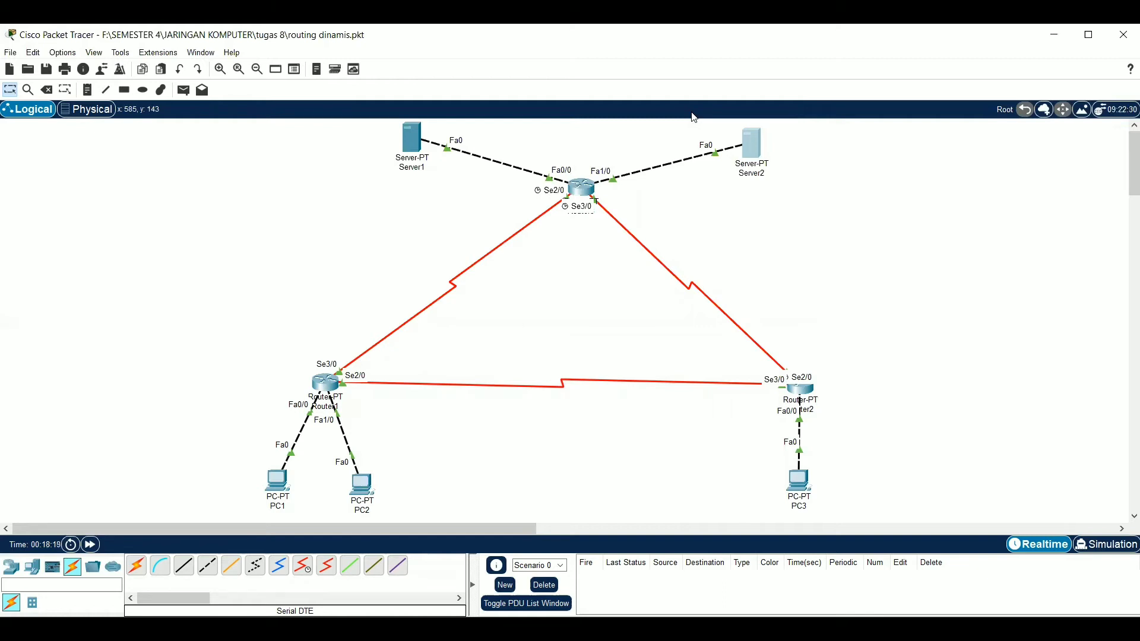
Open Router1's RIP routing configuration and add the network 12.0.0.0
{"action": "left_click", "coordinate": [329, 385]}
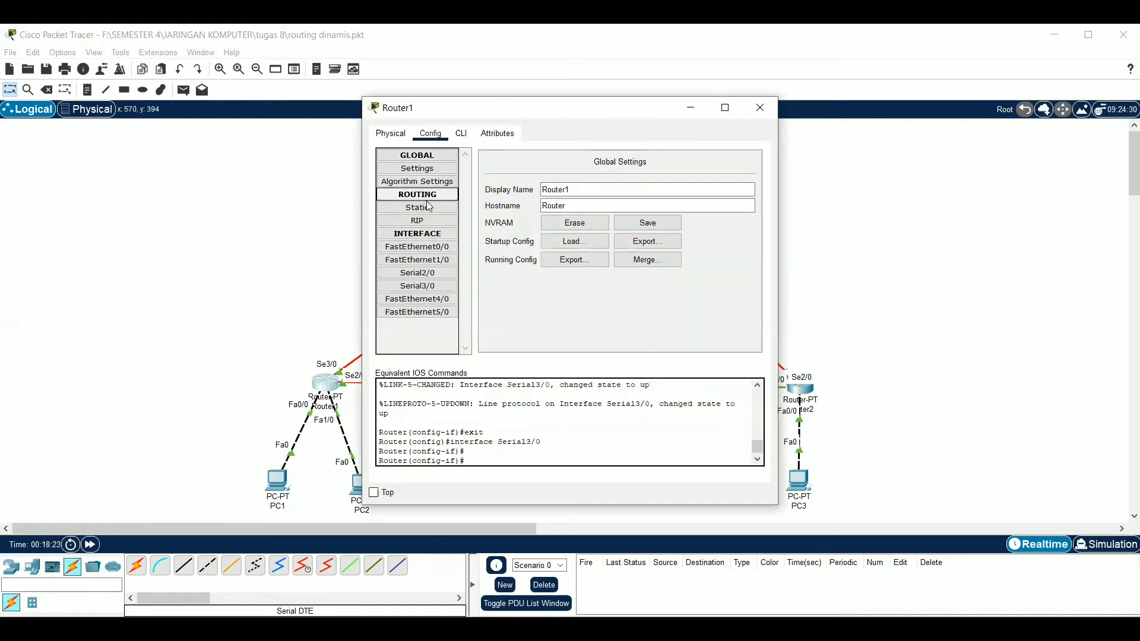
{"action": "left_click", "coordinate": [426, 227]}
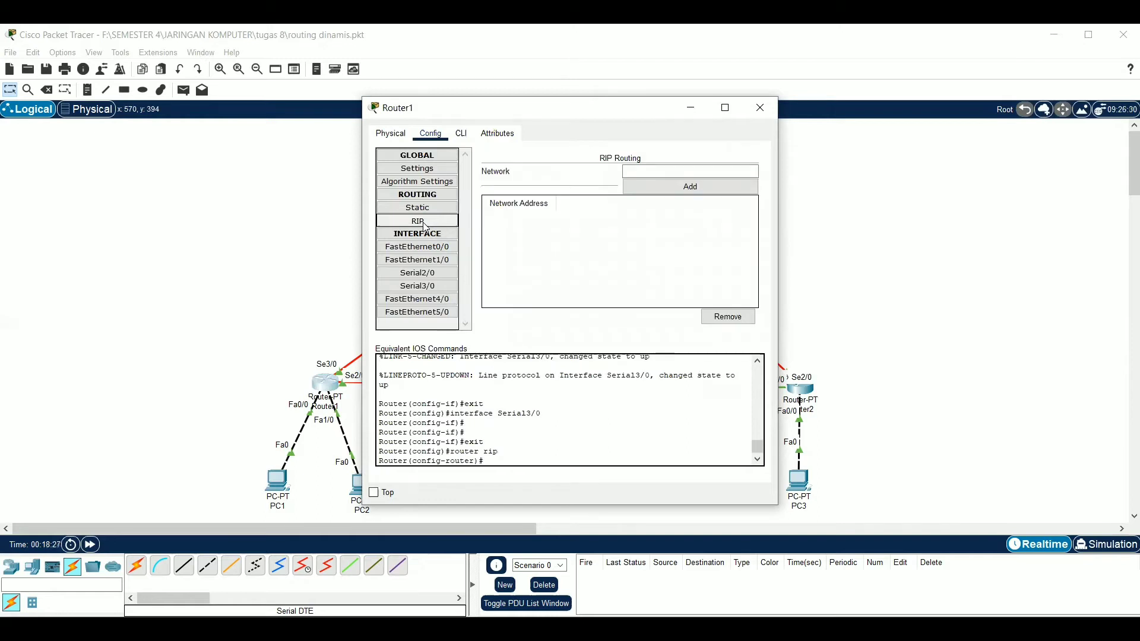
{"action": "left_click", "coordinate": [641, 173]}
{"action": "type", "text": "12"}
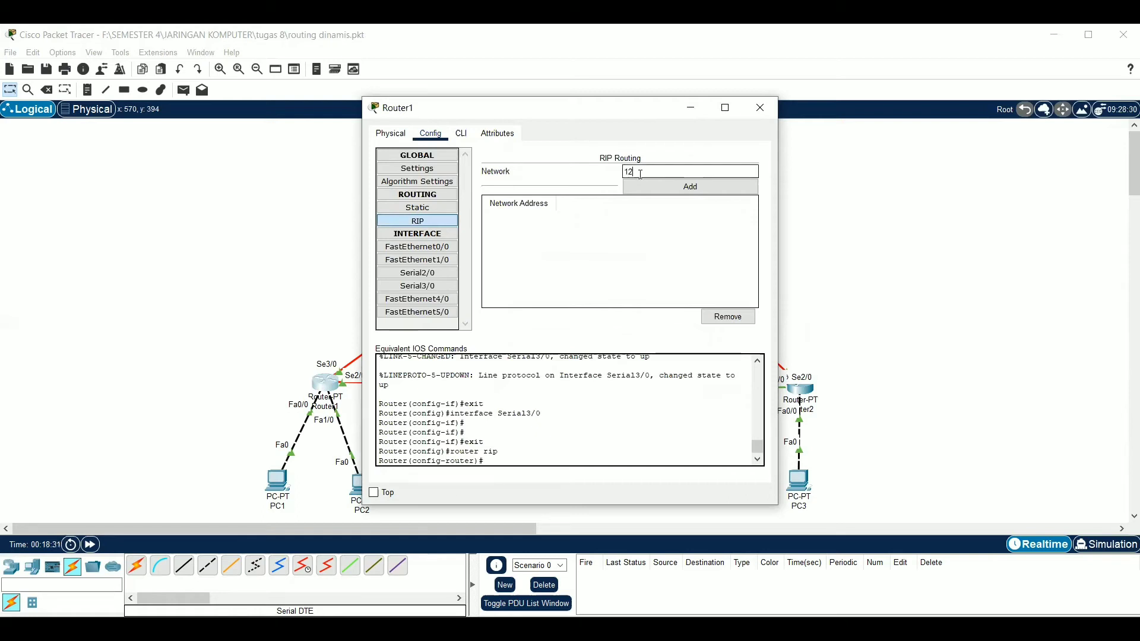
{"action": "type", "text": ".0.0.0"}
{"action": "left_click", "coordinate": [662, 188]}
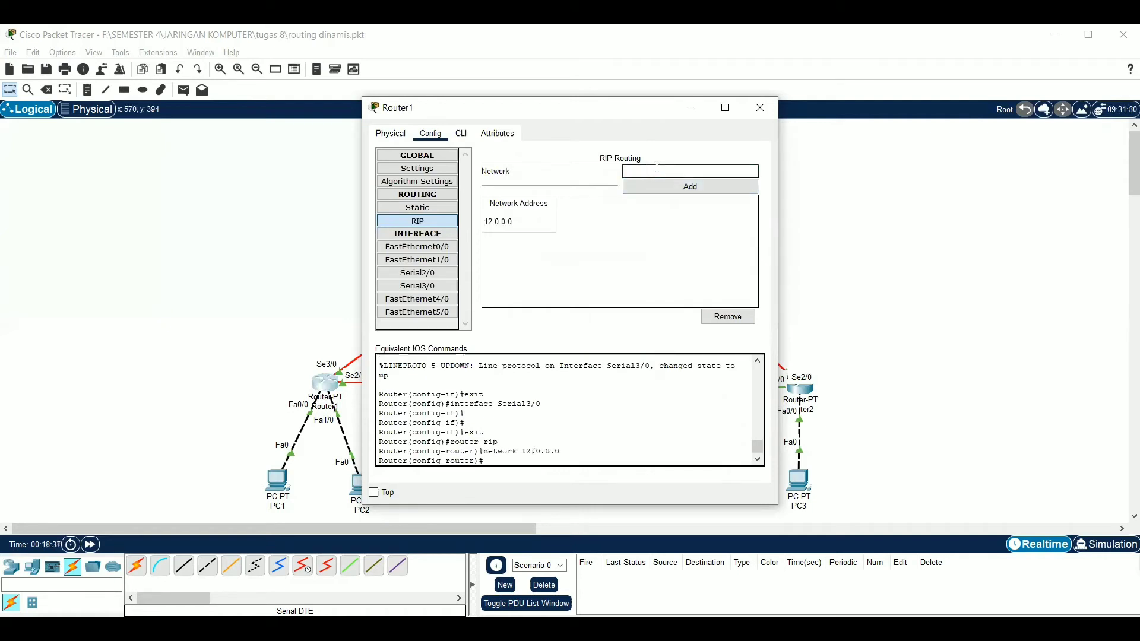
Add the networks 13.0.0.0 and 192.168.1.0 to Router1's RIP routing and return to the topology
{"action": "type", "text": "13.0.0.0"}
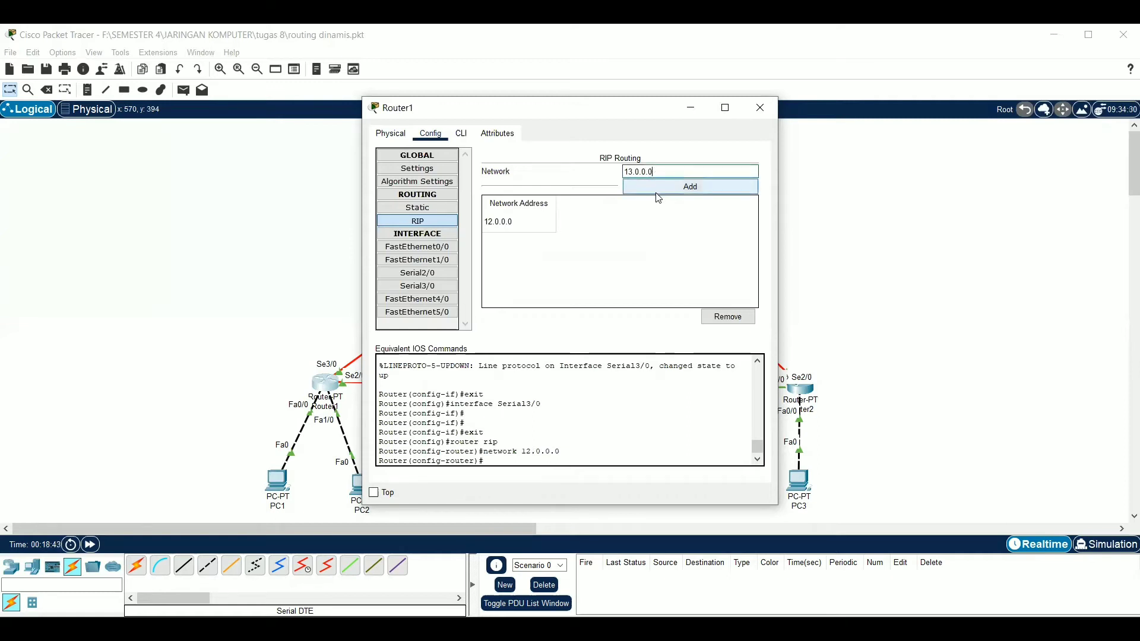
{"action": "left_click", "coordinate": [656, 189]}
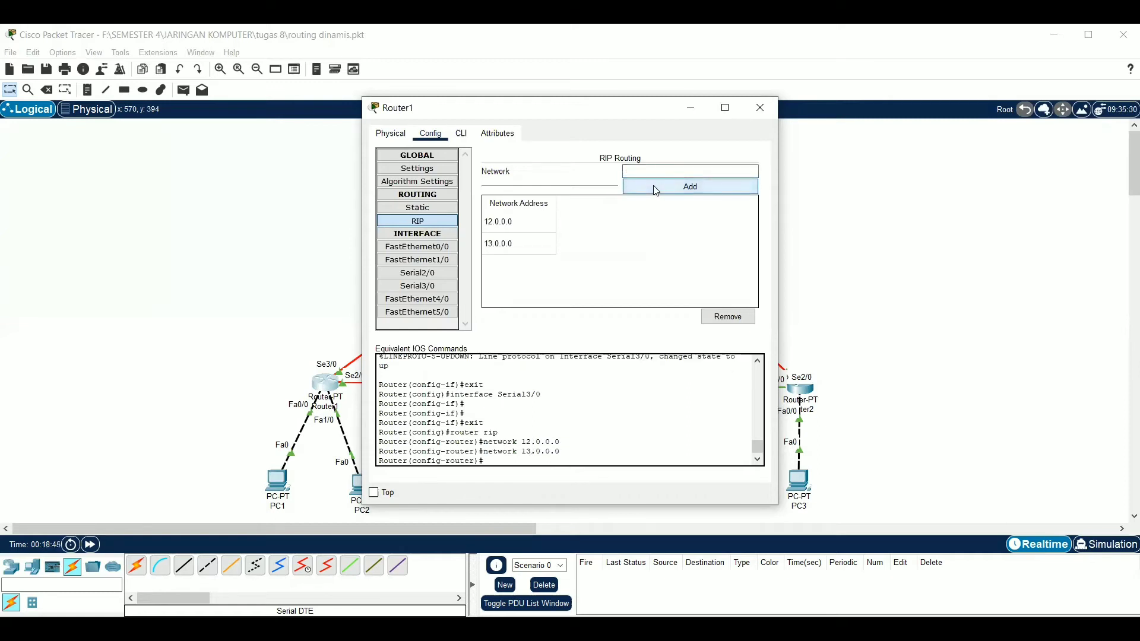
{"action": "left_click", "coordinate": [666, 167]}
{"action": "type", "text": "192.168.1.0"}
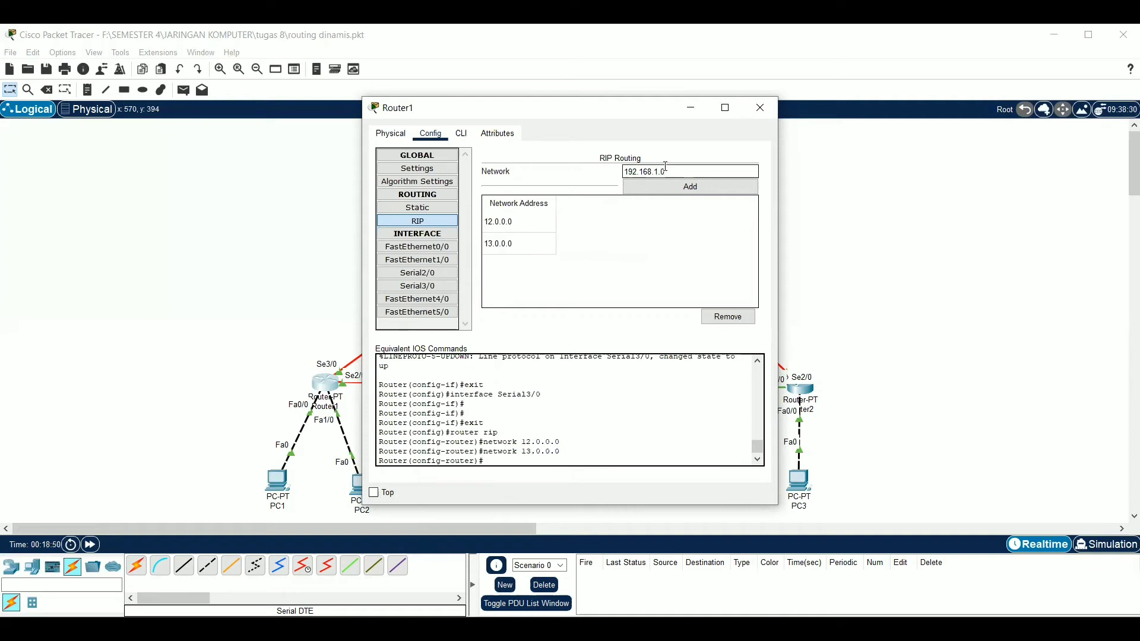
{"action": "left_click", "coordinate": [663, 189]}
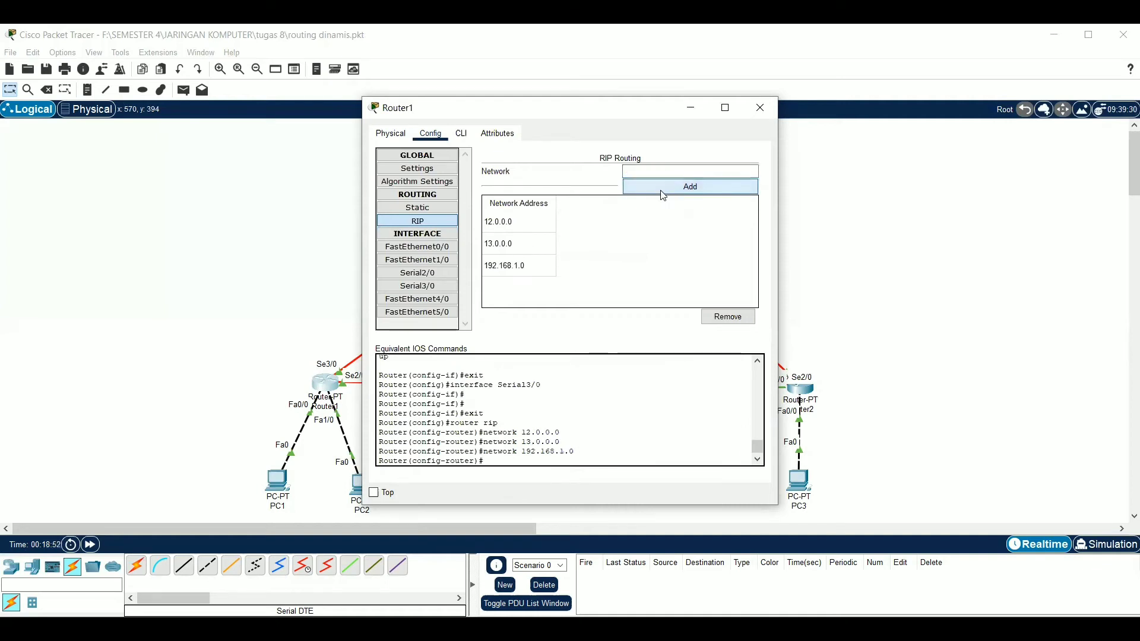
{"action": "left_click", "coordinate": [859, 212]}
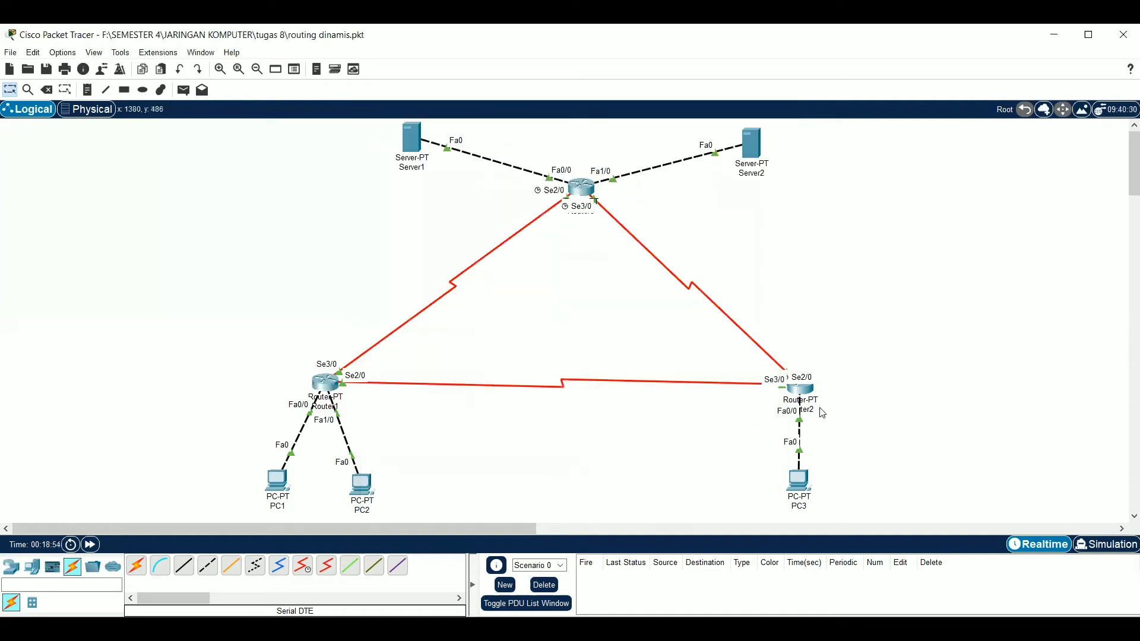
Open Router2's RIP routing configuration and add the network 12.0.0.0
{"action": "left_click", "coordinate": [800, 395]}
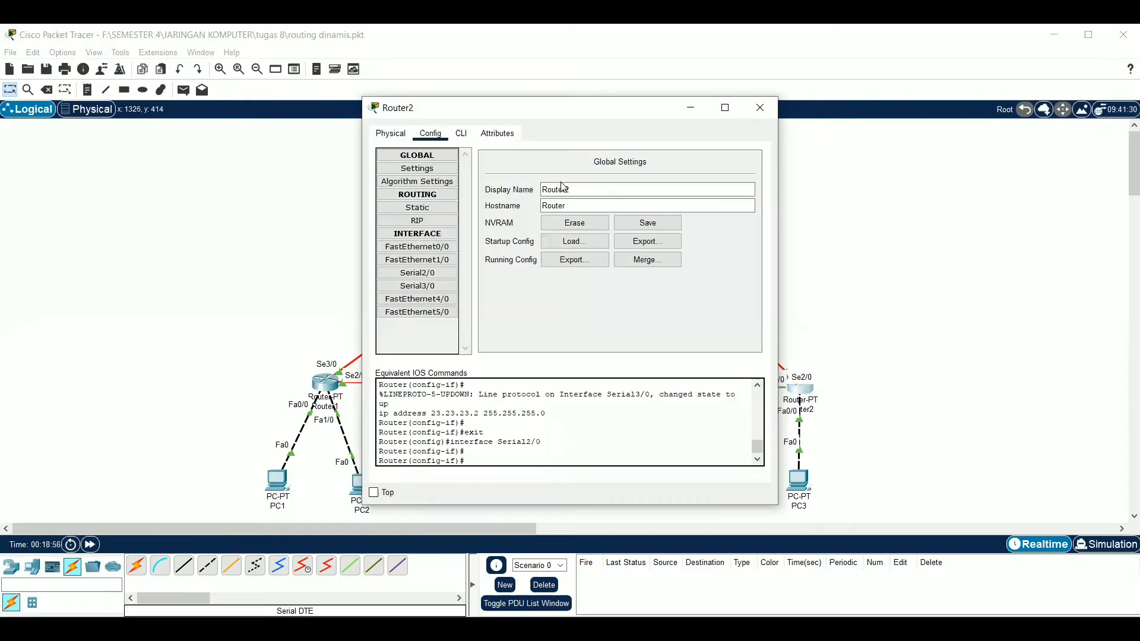
{"action": "left_click", "coordinate": [426, 221]}
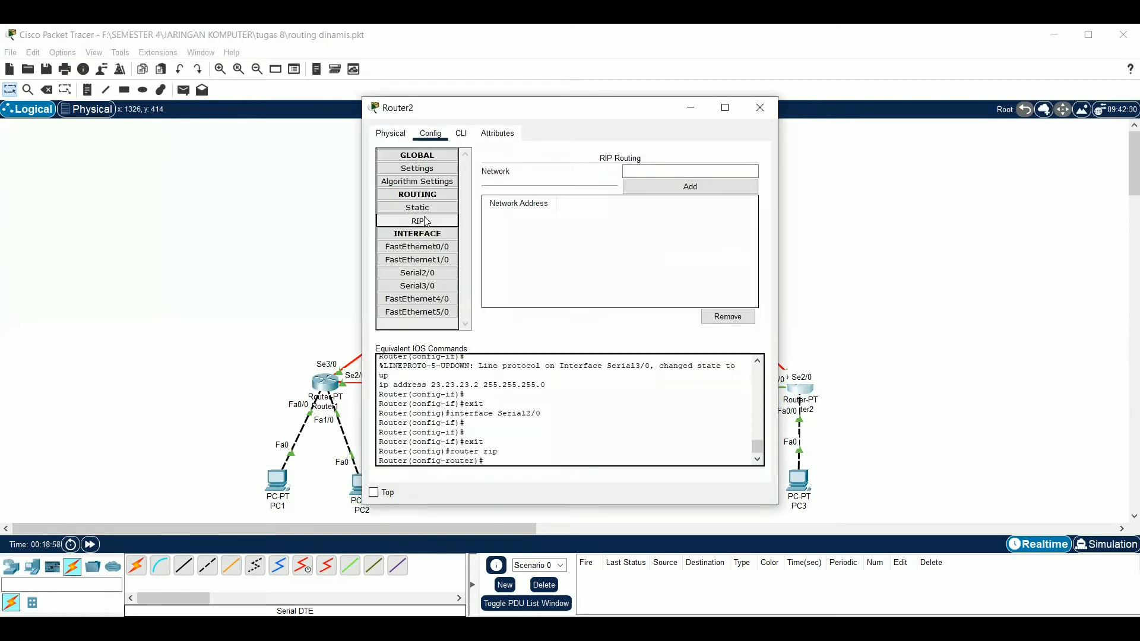
{"action": "left_click", "coordinate": [664, 168]}
{"action": "type", "text": "12.0.0.0"}
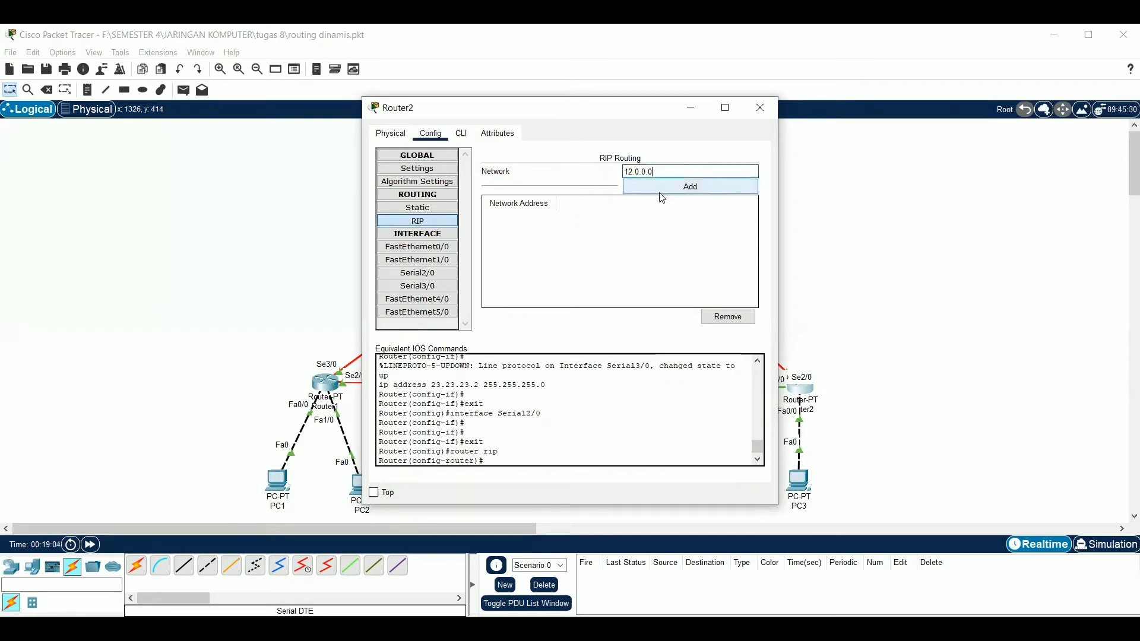
{"action": "left_click", "coordinate": [663, 188]}
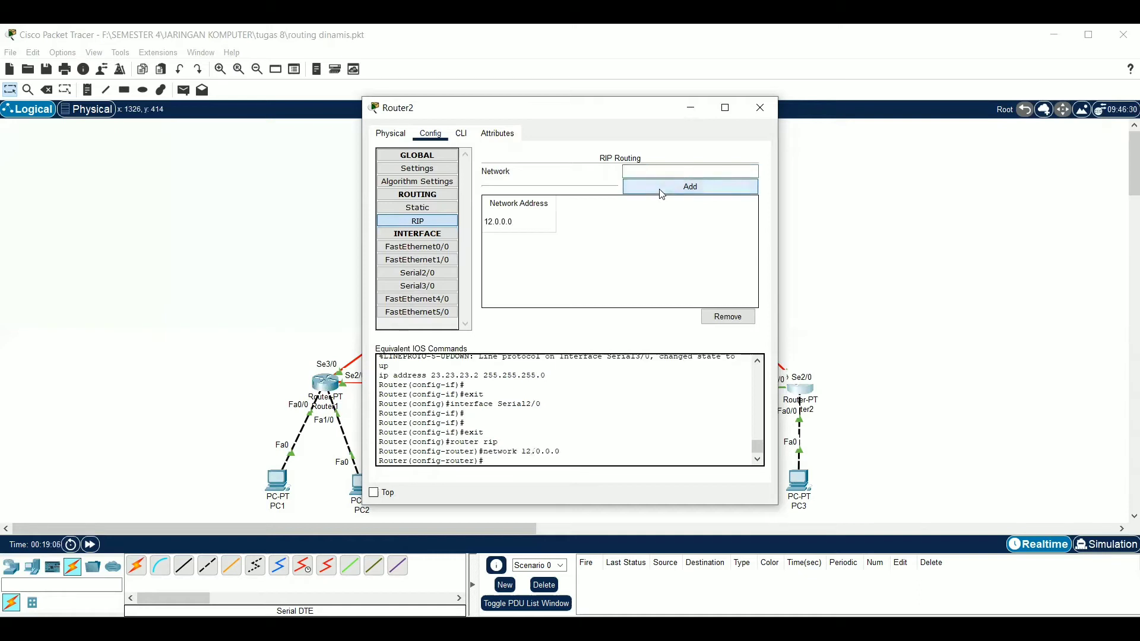
Add the networks 23.0.0.0 and 192.168.1.0 to Router2's RIP routing and return to the topology
{"action": "left_click", "coordinate": [659, 171]}
{"action": "type", "text": "23."}
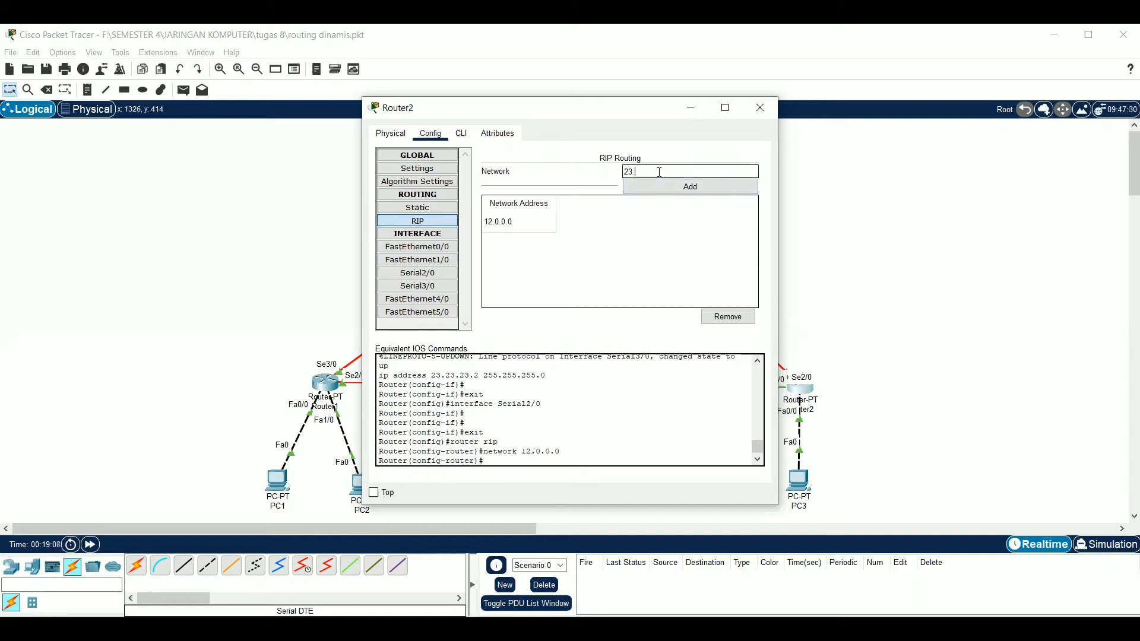
{"action": "type", "text": "0.0.0"}
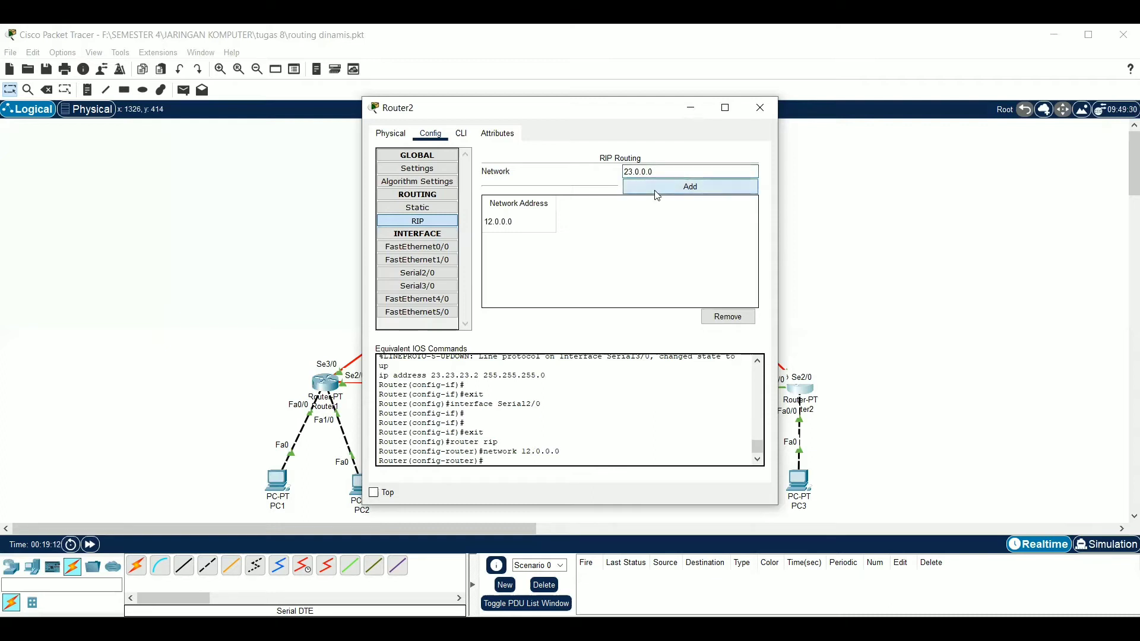
{"action": "left_click", "coordinate": [657, 194]}
{"action": "left_click", "coordinate": [656, 171]}
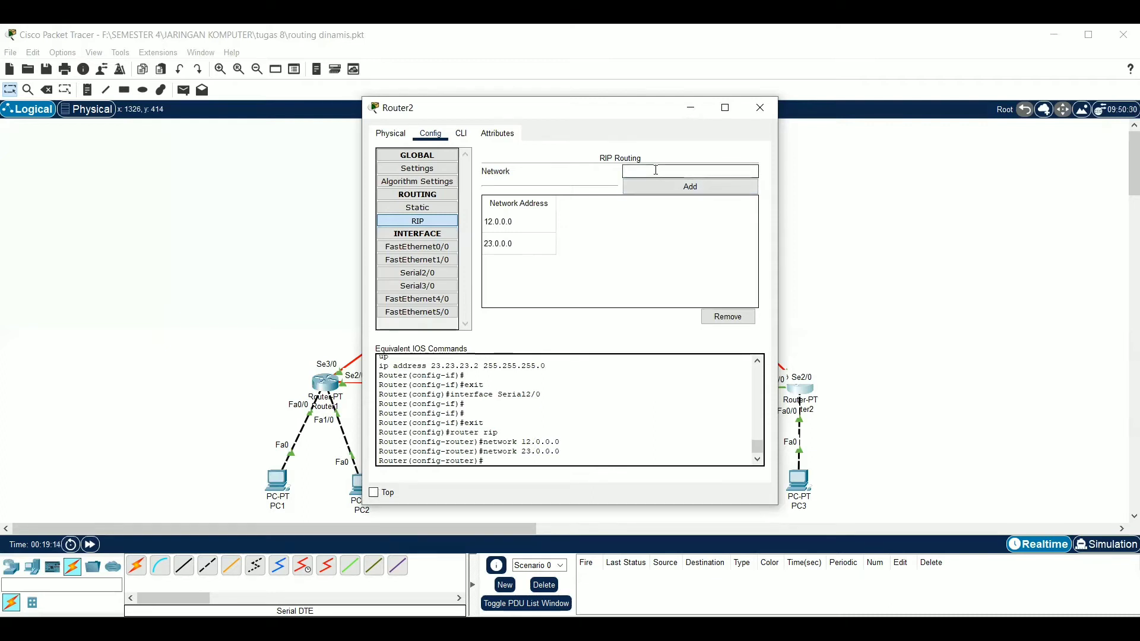
{"action": "type", "text": "192.168.1.0"}
{"action": "left_click", "coordinate": [673, 192]}
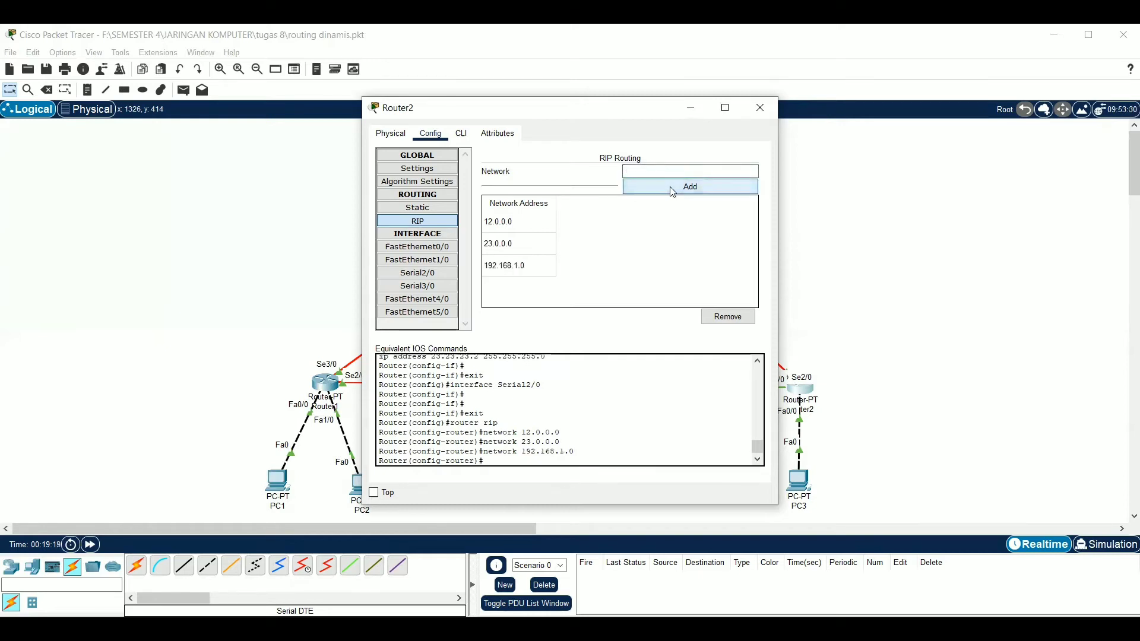
{"action": "left_click", "coordinate": [797, 231]}
Open Router3's RIP routing configuration and add the networks 13.0.0.0 and 23.0.0.0
{"action": "left_click", "coordinate": [584, 195]}
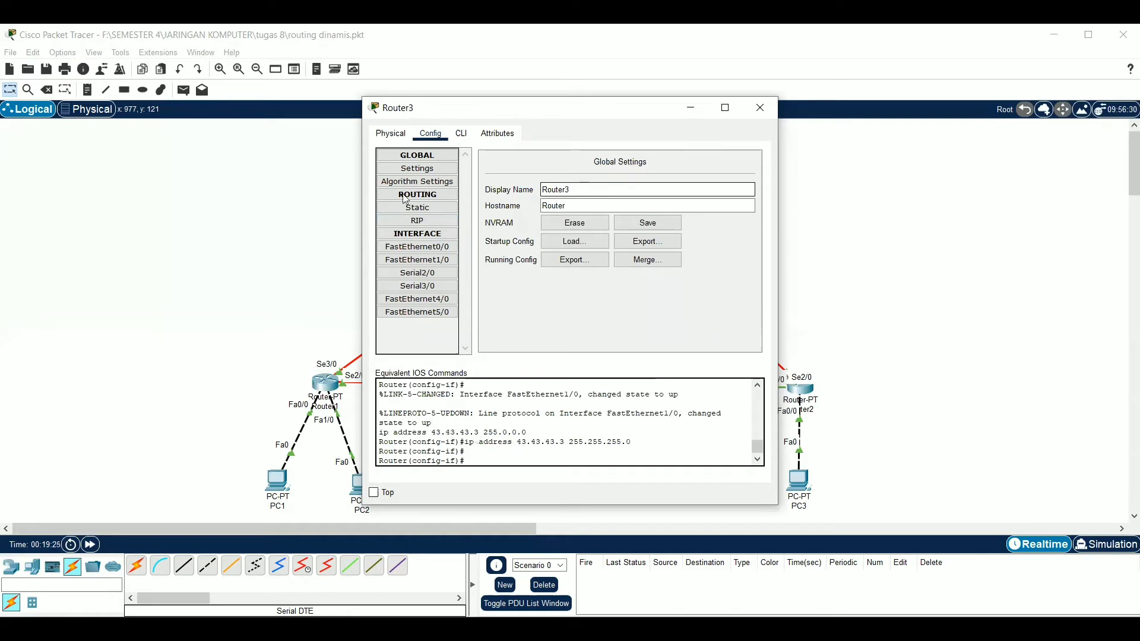
{"action": "left_click", "coordinate": [418, 220]}
{"action": "left_click", "coordinate": [635, 171]}
{"action": "type", "text": "1"}
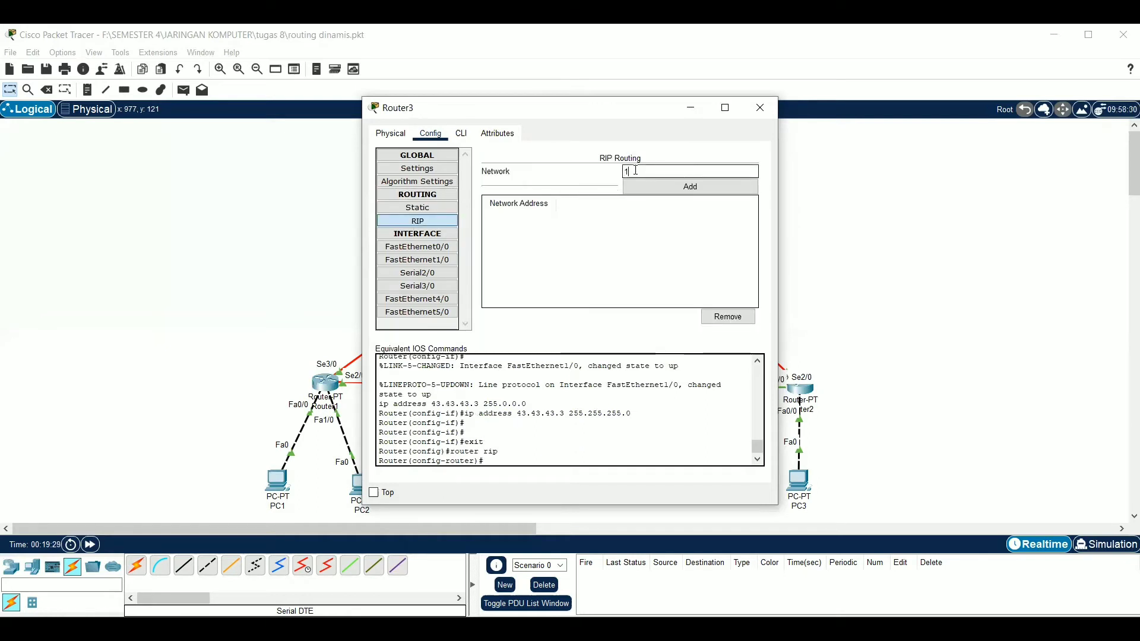
{"action": "type", "text": "3.0.0.0"}
{"action": "left_click", "coordinate": [653, 186]}
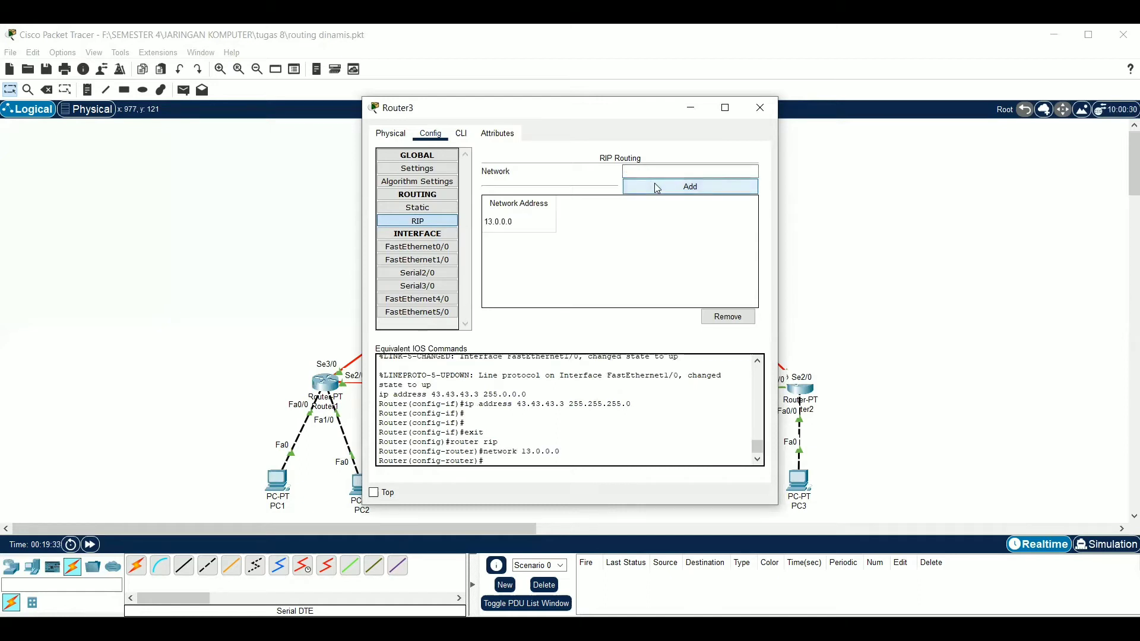
{"action": "left_click", "coordinate": [657, 170]}
{"action": "type", "text": "23."}
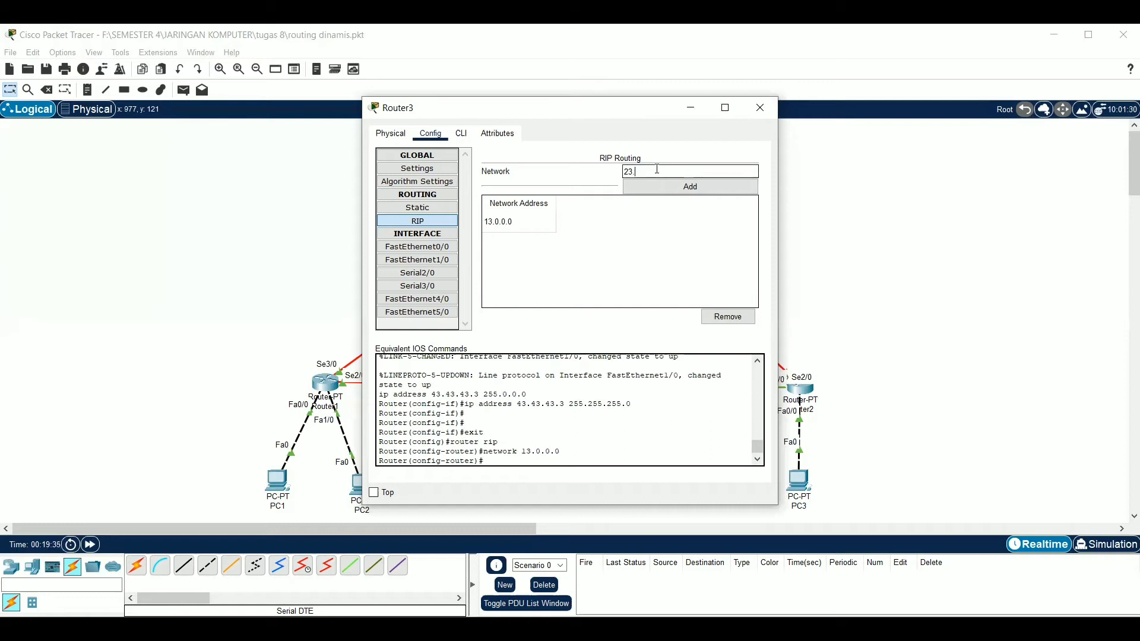
{"action": "type", "text": "0.0.0"}
{"action": "left_click", "coordinate": [667, 191]}
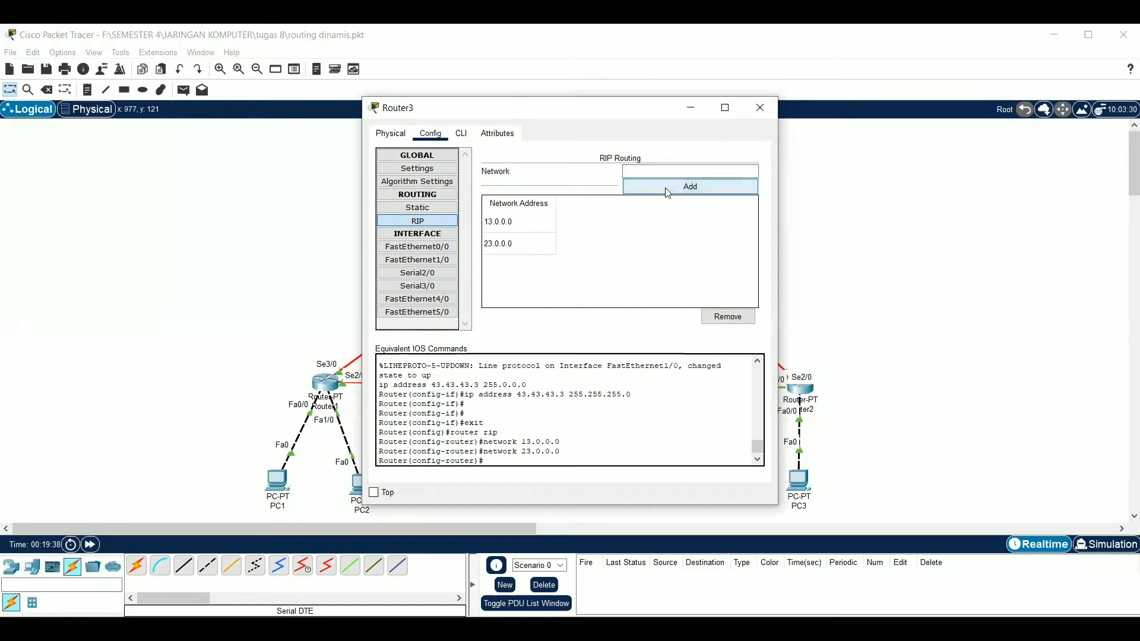
Add the networks 33.0.0.0 and 43.0.0.0 to Router3's RIP routing and minimize the router's window
{"action": "left_click", "coordinate": [666, 169]}
{"action": "type", "text": "33"}
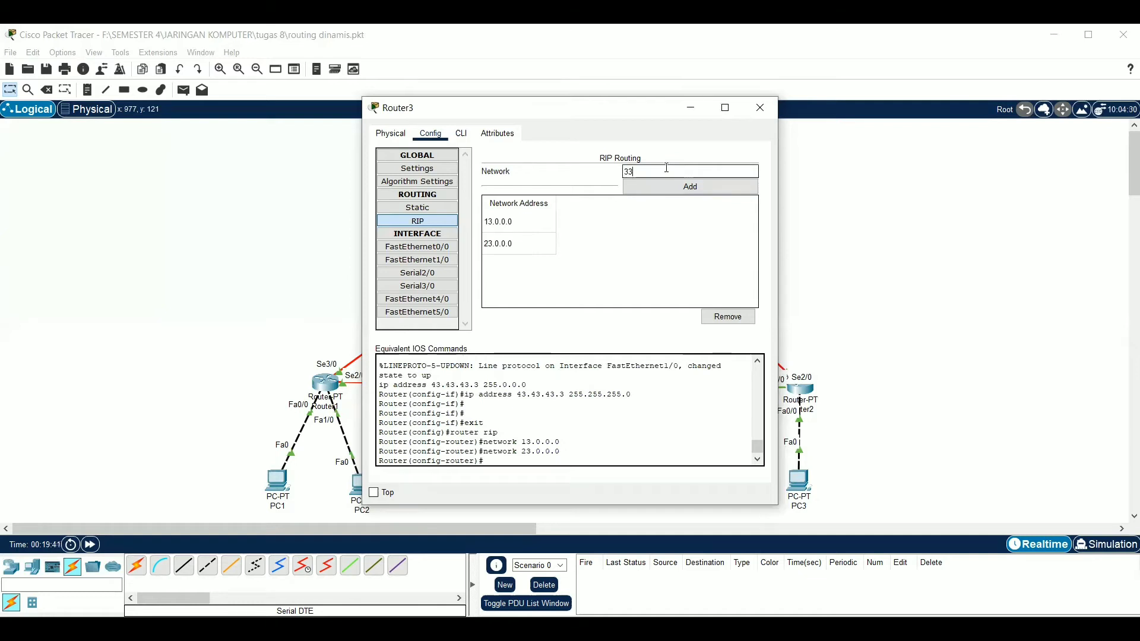
{"action": "type", "text": "30.0.0"}
{"action": "left_click", "coordinate": [669, 188]}
{"action": "left_click", "coordinate": [666, 170]}
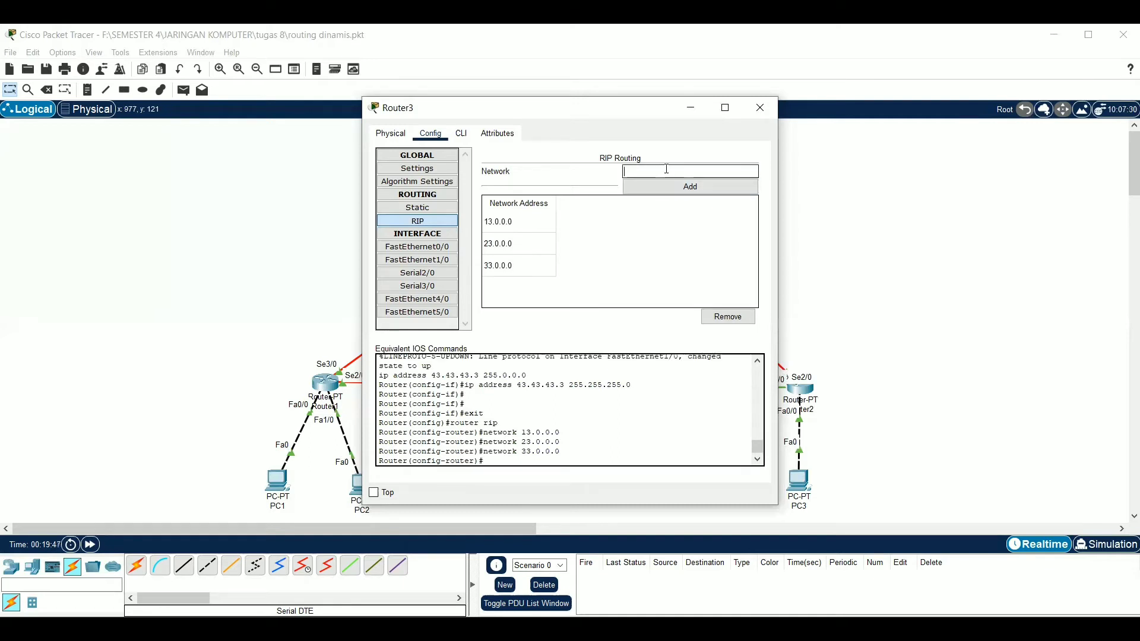
{"action": "type", "text": "43.0.0.0"}
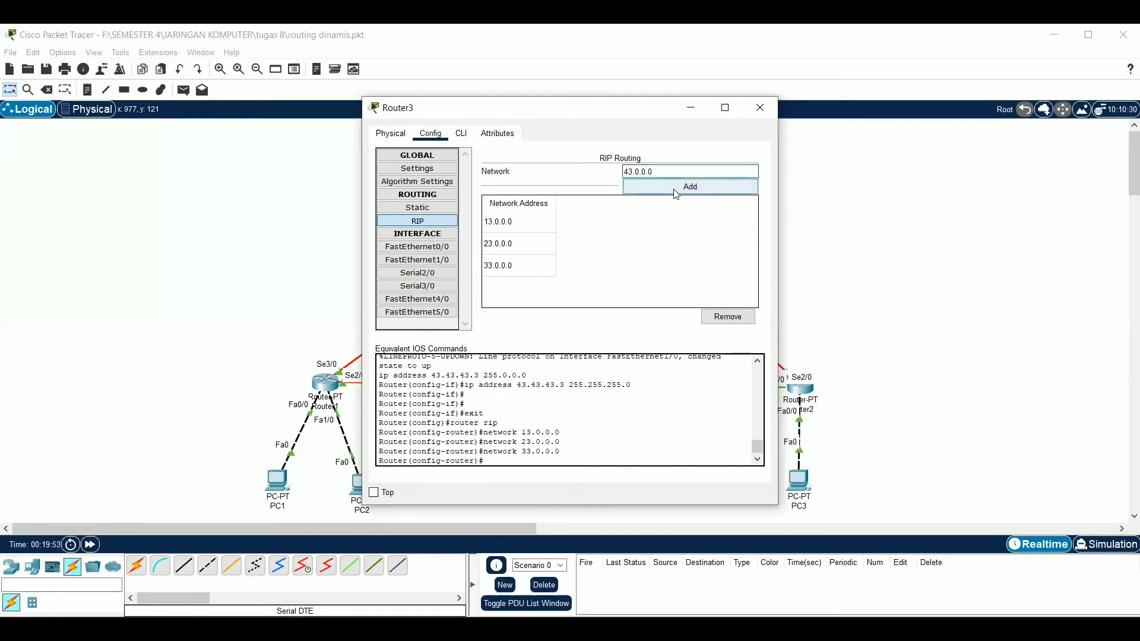
{"action": "left_click", "coordinate": [676, 189]}
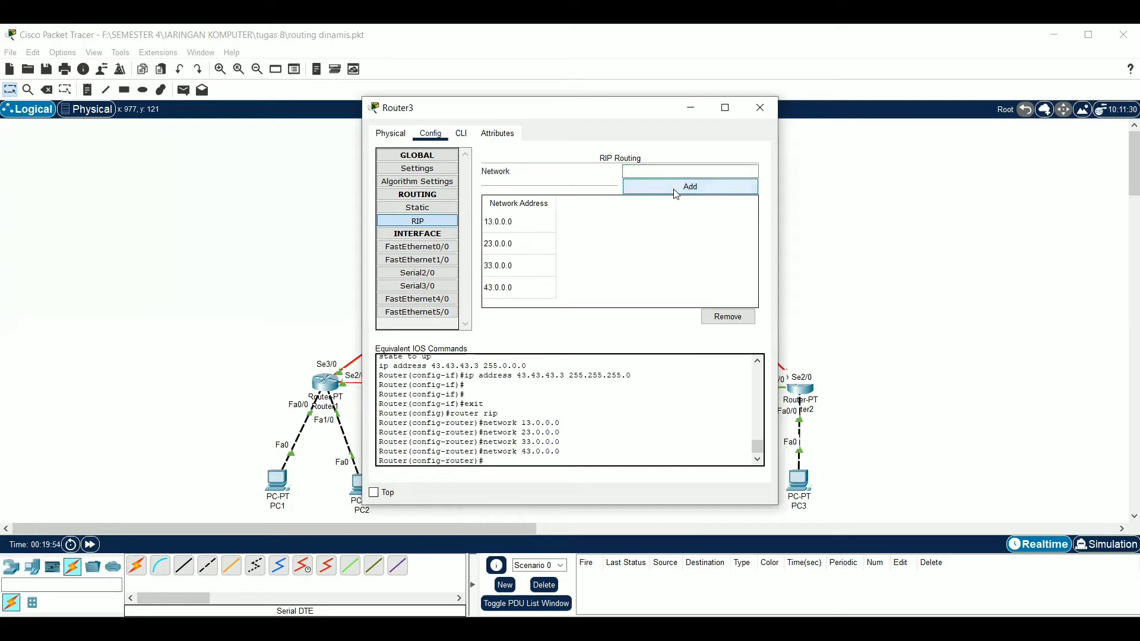
{"action": "left_click", "coordinate": [691, 108]}
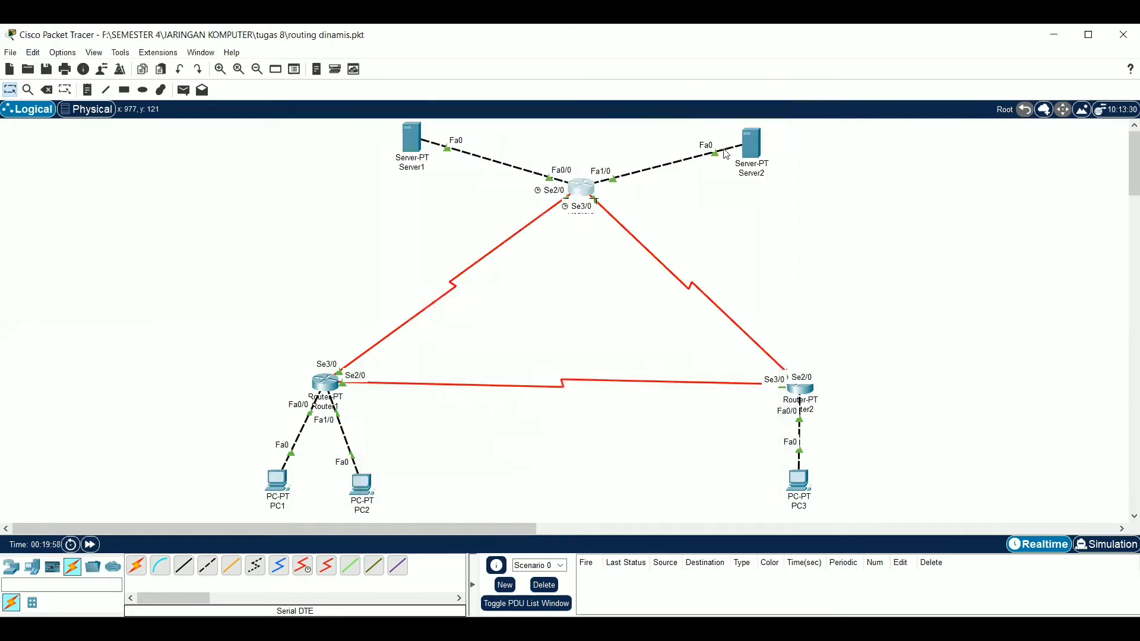
In Router1's command line, run "no auto-summary" and "version 2" for the RIP process
{"action": "mouse_move", "coordinate": [736, 161]}
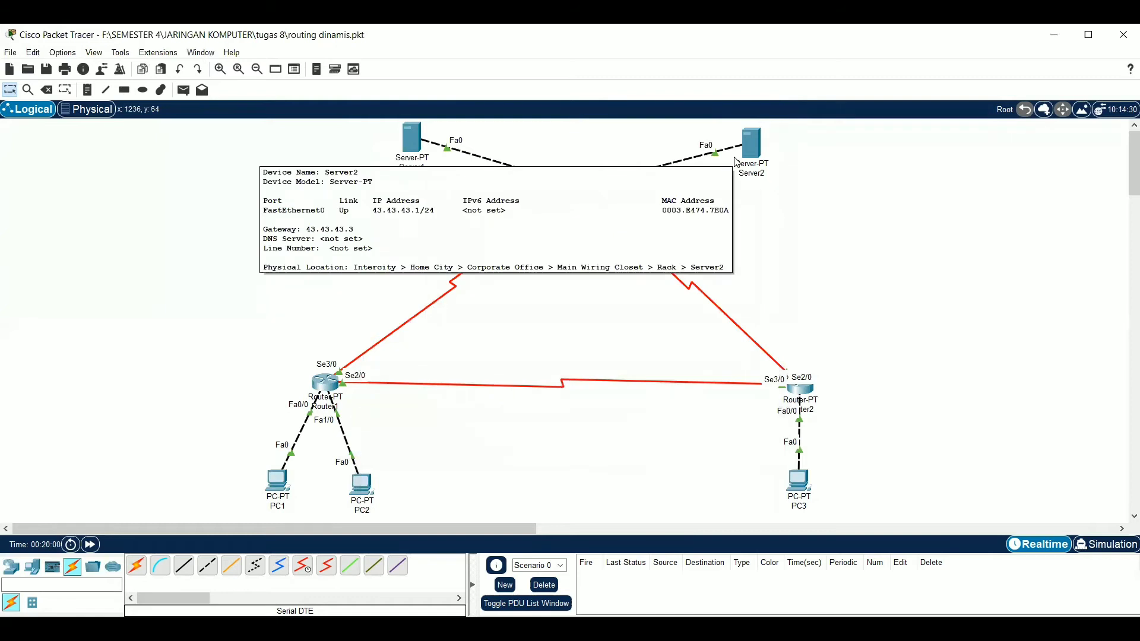
{"action": "left_click", "coordinate": [322, 389]}
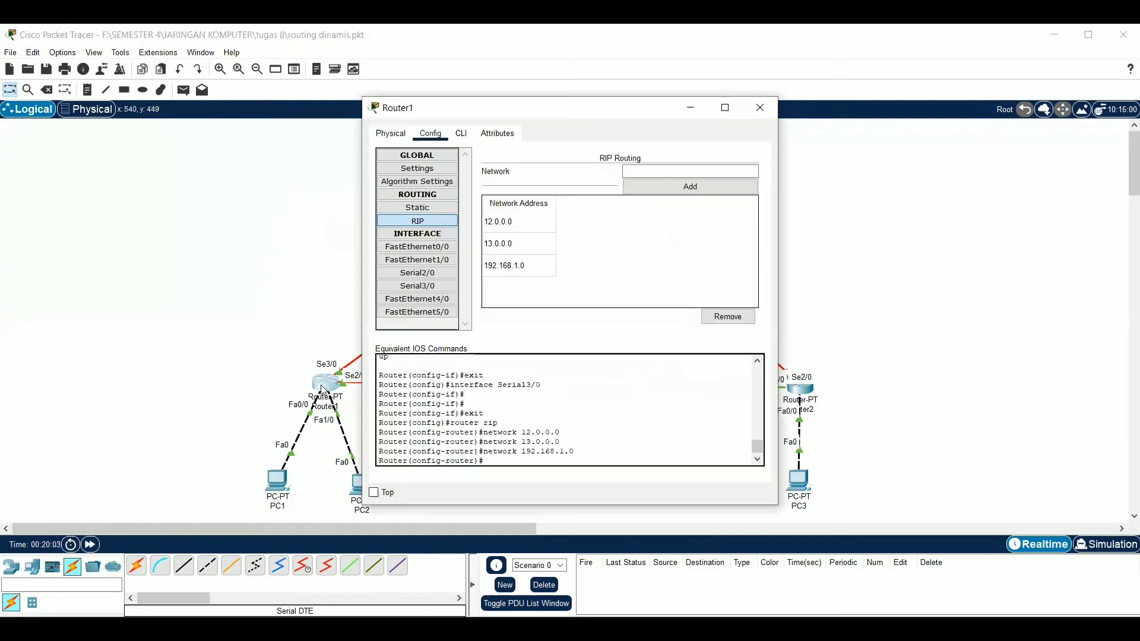
{"action": "left_click", "coordinate": [462, 134]}
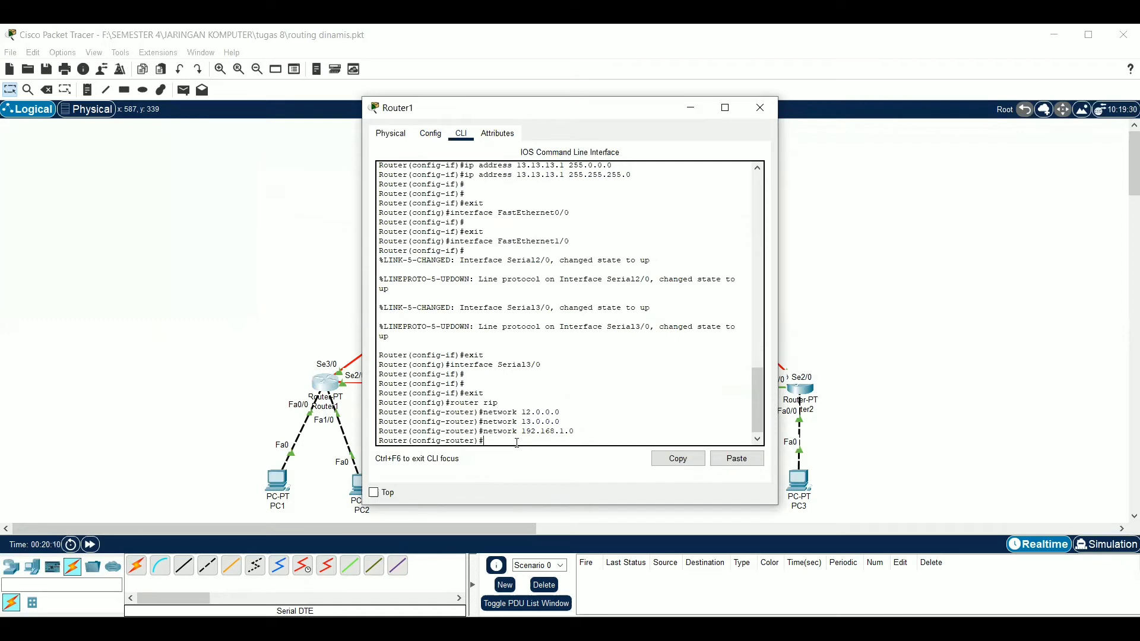
{"action": "type", "text": "no auto-summary"}
{"action": "key", "text": "Return"}
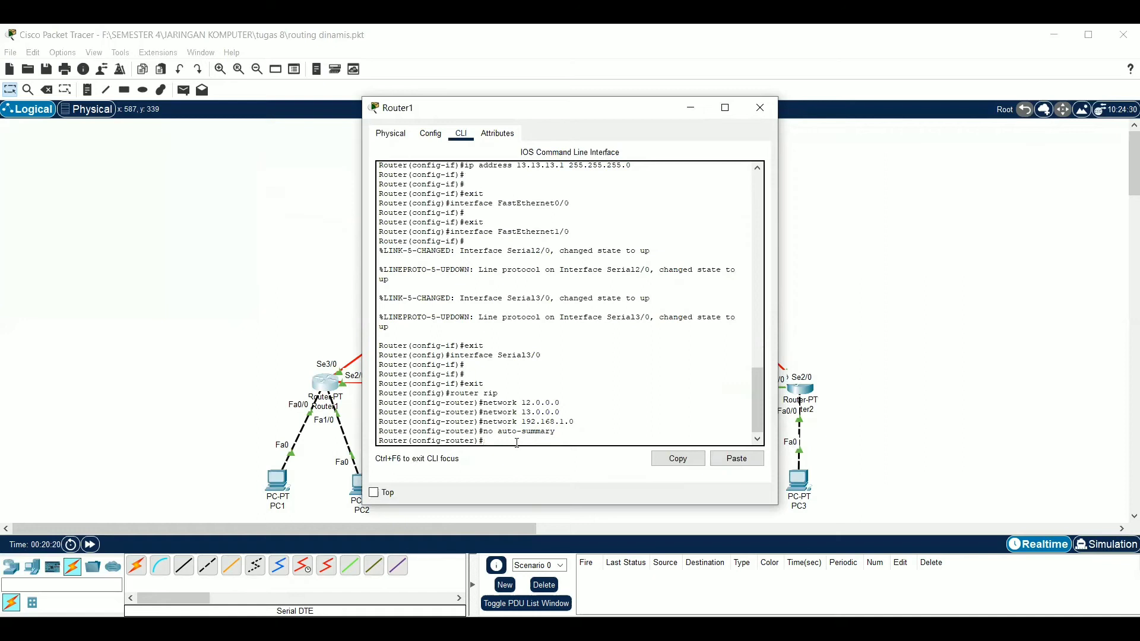
{"action": "type", "text": "version 2"}
{"action": "key", "text": "Return"}
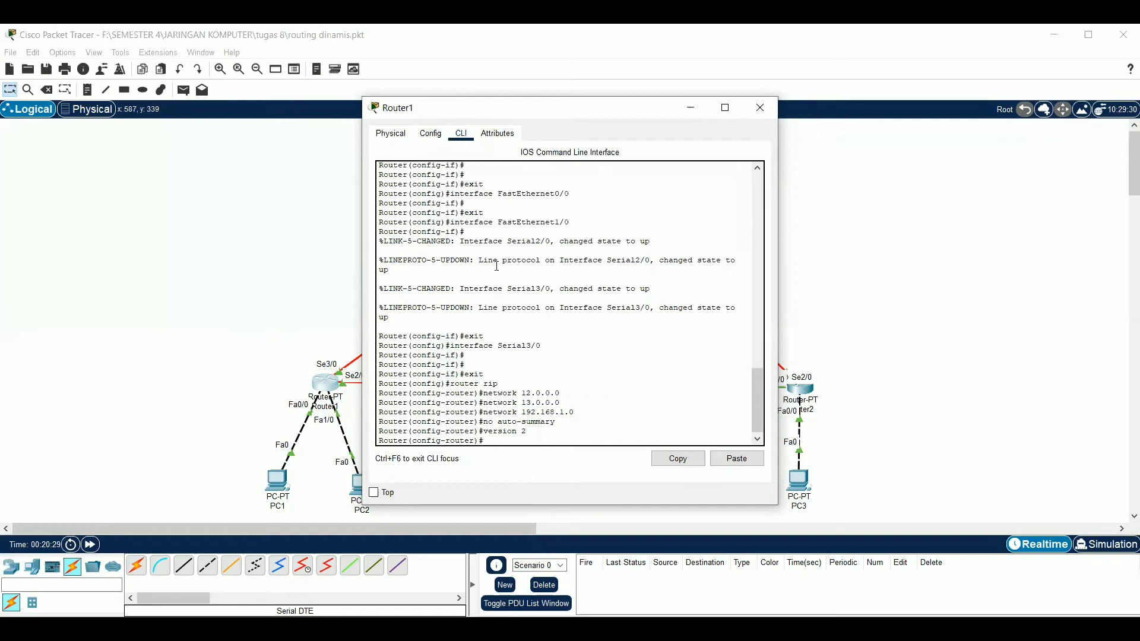
Save Router1's running configuration to NVRAM from its global settings and return to the topology
{"action": "left_click", "coordinate": [426, 139]}
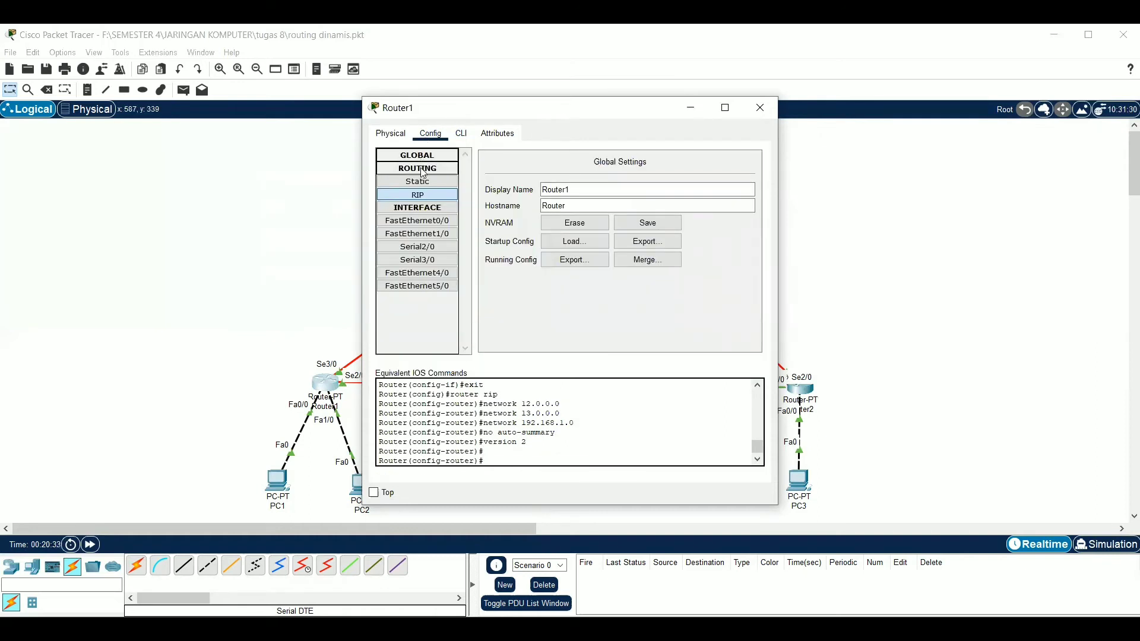
{"action": "left_click", "coordinate": [421, 158]}
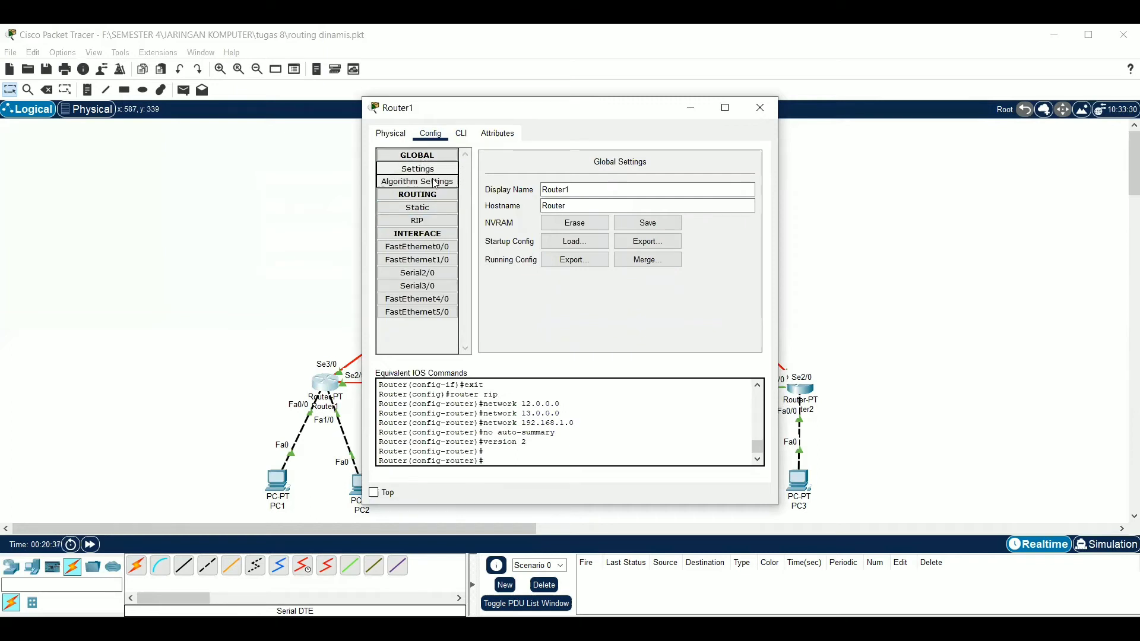
{"action": "left_click", "coordinate": [648, 224]}
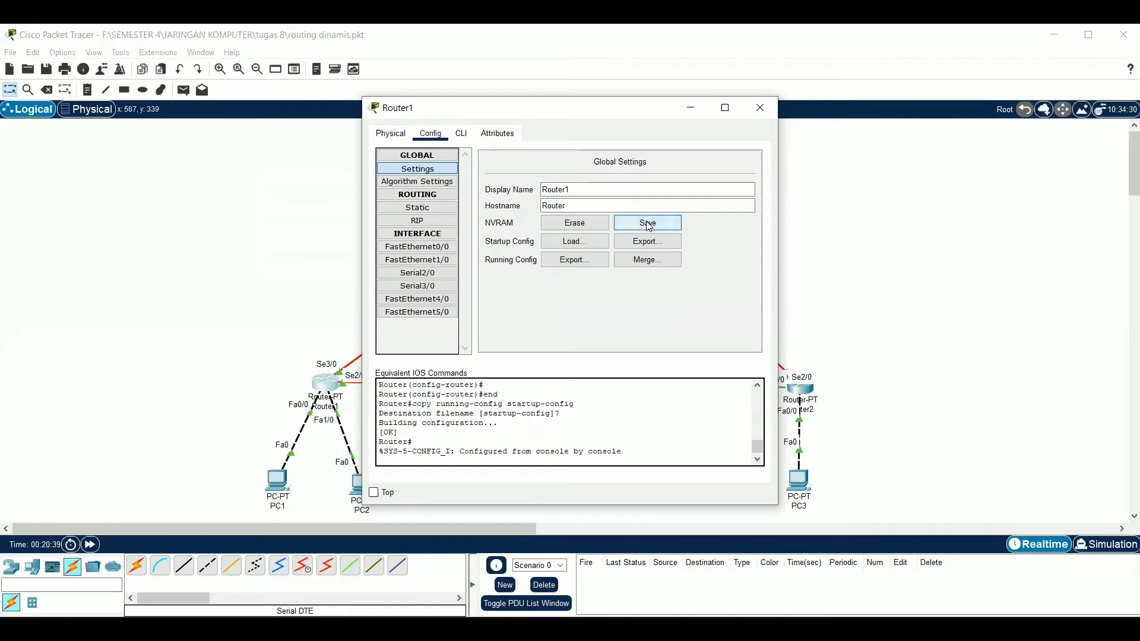
{"action": "left_click", "coordinate": [1018, 272]}
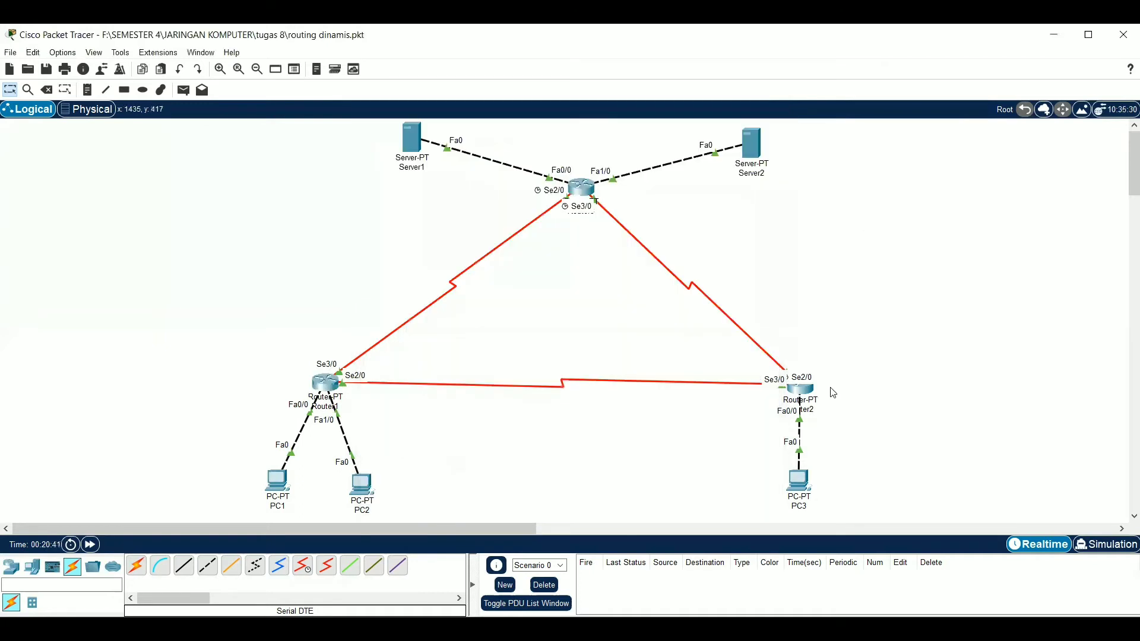
In Router2's command line, run "no auto-summary" and "version 2" for the RIP process
{"action": "left_click", "coordinate": [806, 391]}
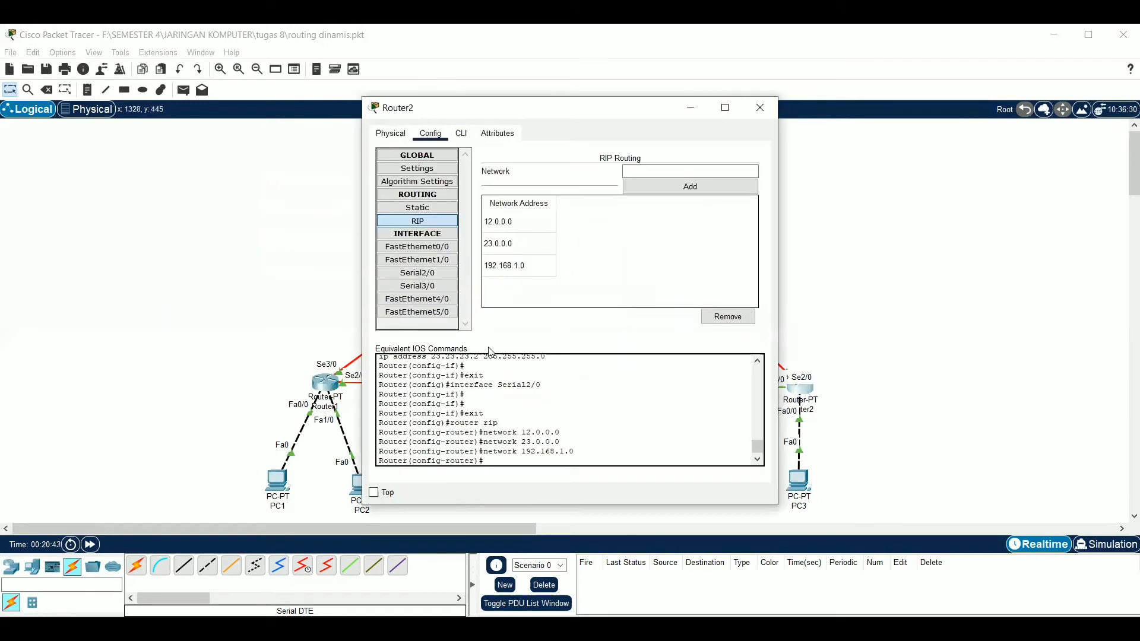
{"action": "left_click", "coordinate": [460, 132]}
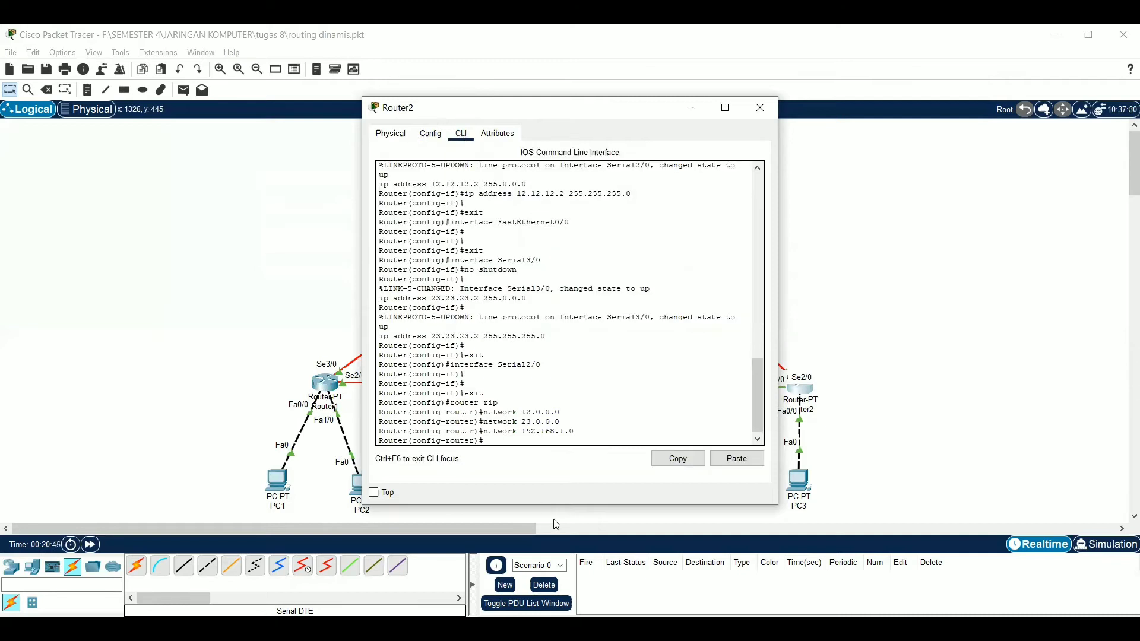
{"action": "type", "text": "no auto-summary"}
{"action": "key", "text": "Return"}
{"action": "type", "text": "version 2"}
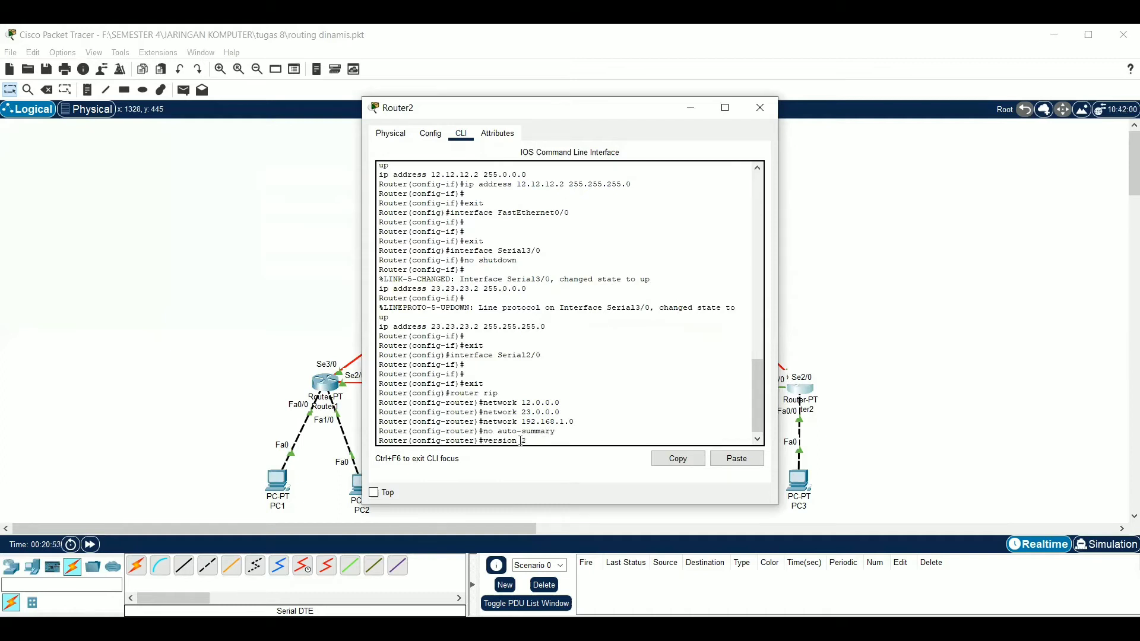
{"action": "key", "text": "Return"}
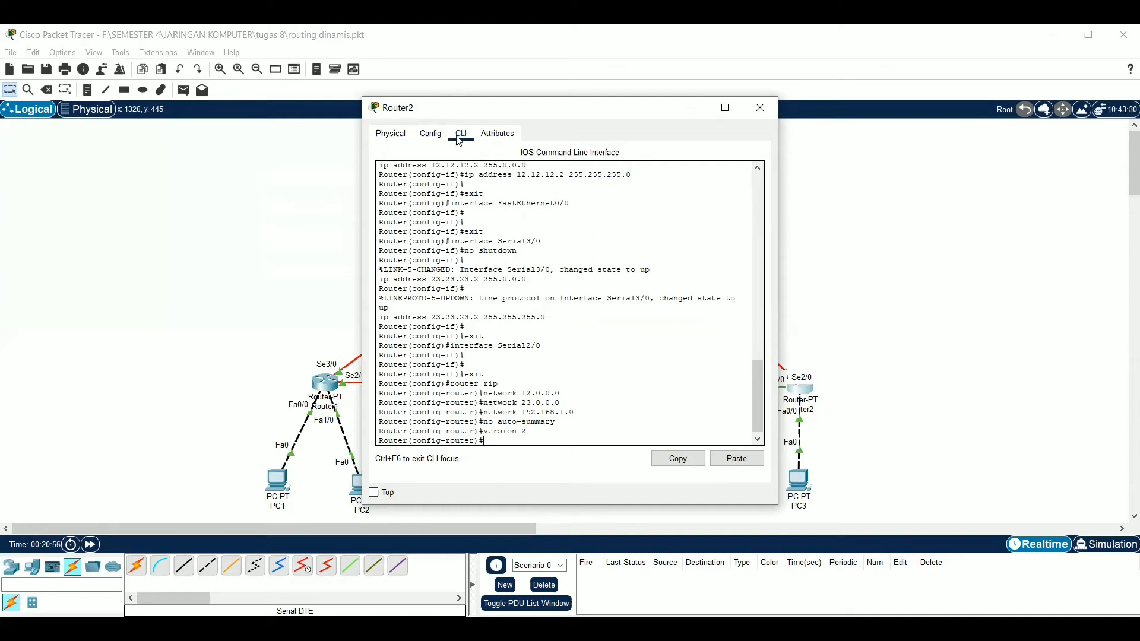
Save Router2's running configuration to NVRAM from its global settings and return to the topology
{"action": "left_click", "coordinate": [431, 134]}
{"action": "left_click", "coordinate": [434, 165]}
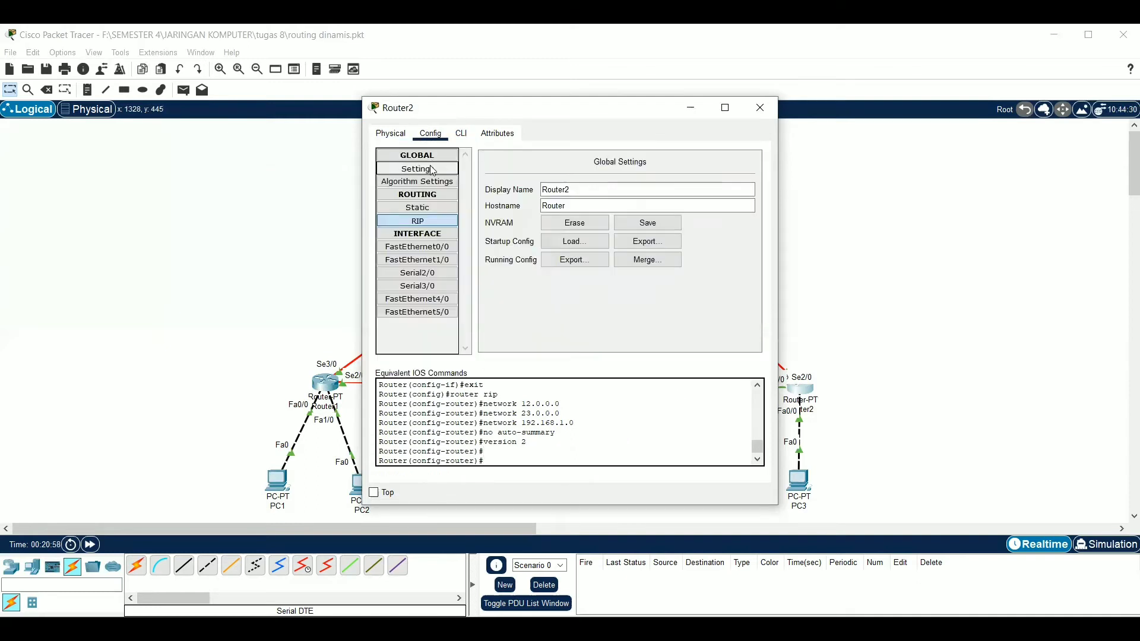
{"action": "left_click", "coordinate": [642, 224]}
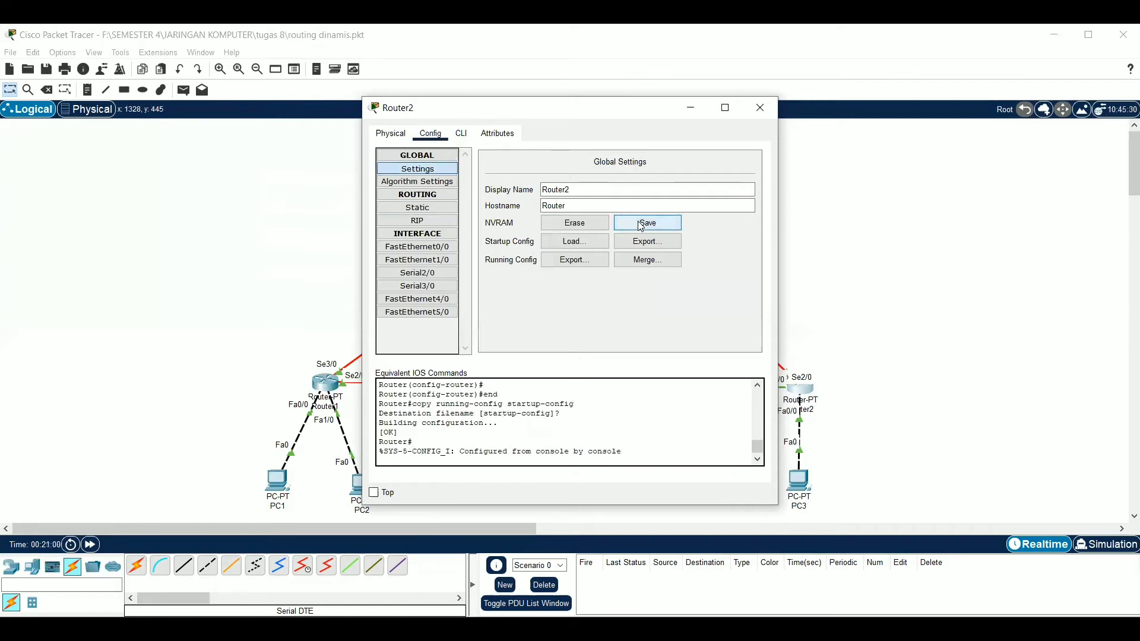
{"action": "left_click", "coordinate": [810, 221]}
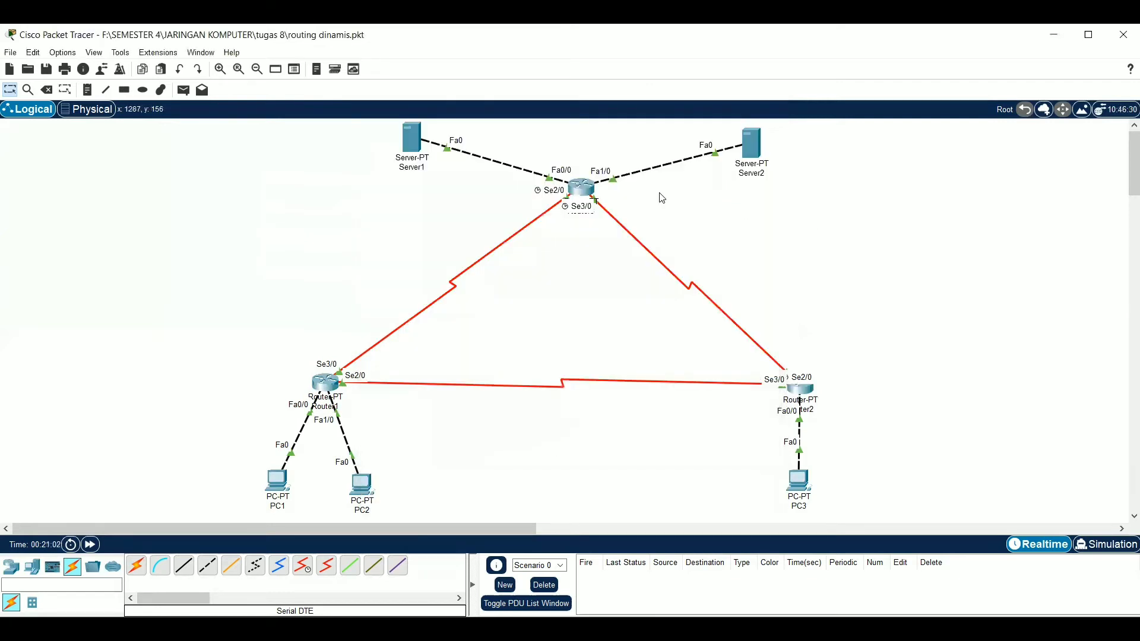
In Router3's command line, run "no auto-summary" and "version 2" for the RIP process
{"action": "left_click", "coordinate": [585, 189]}
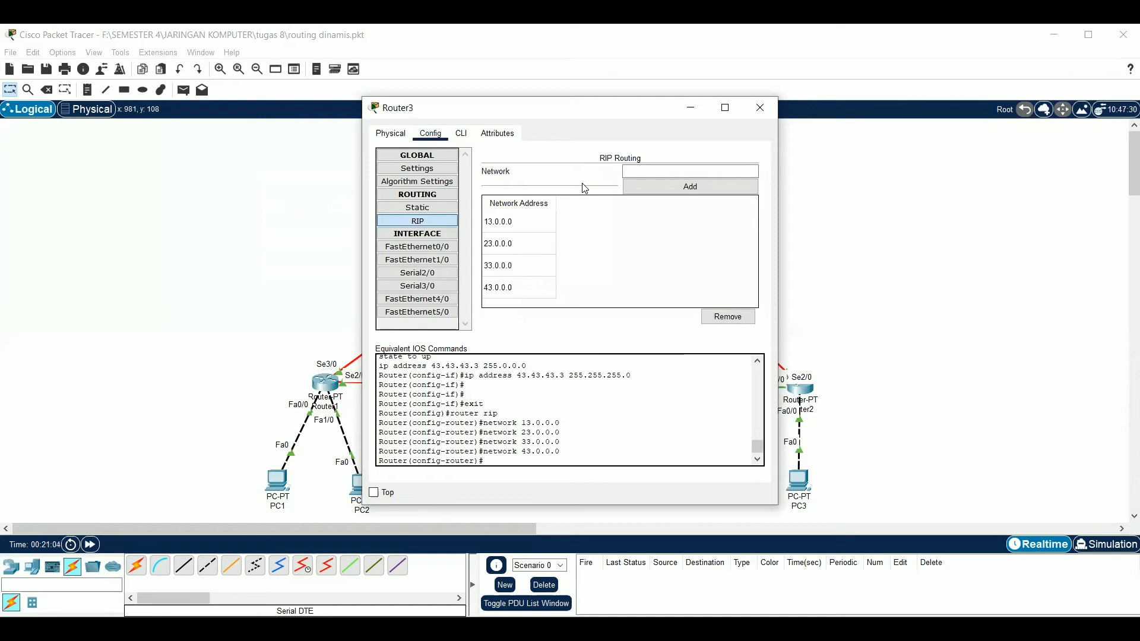
{"action": "left_click", "coordinate": [464, 133]}
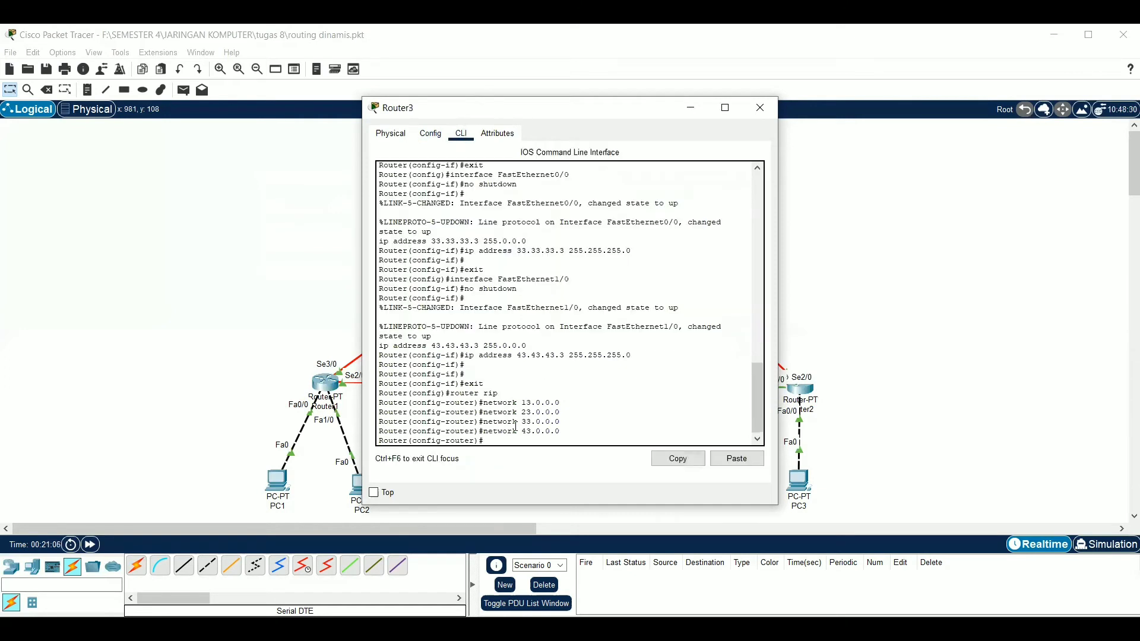
{"action": "type", "text": "no auto"}
{"action": "type", "text": "mmary"}
{"action": "key", "text": "Return"}
{"action": "type", "text": "vers"}
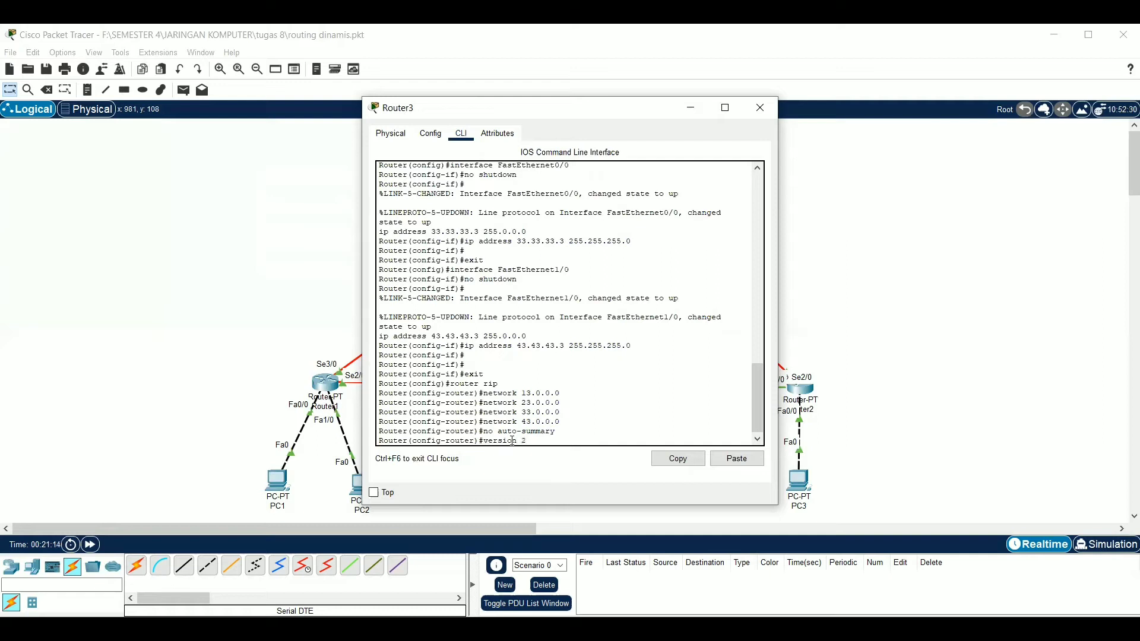
{"action": "type", "text": "ion 2"}
{"action": "key", "text": "Return"}
Save Router3's running configuration to NVRAM from its global settings and return to the topology
{"action": "left_click", "coordinate": [423, 137]}
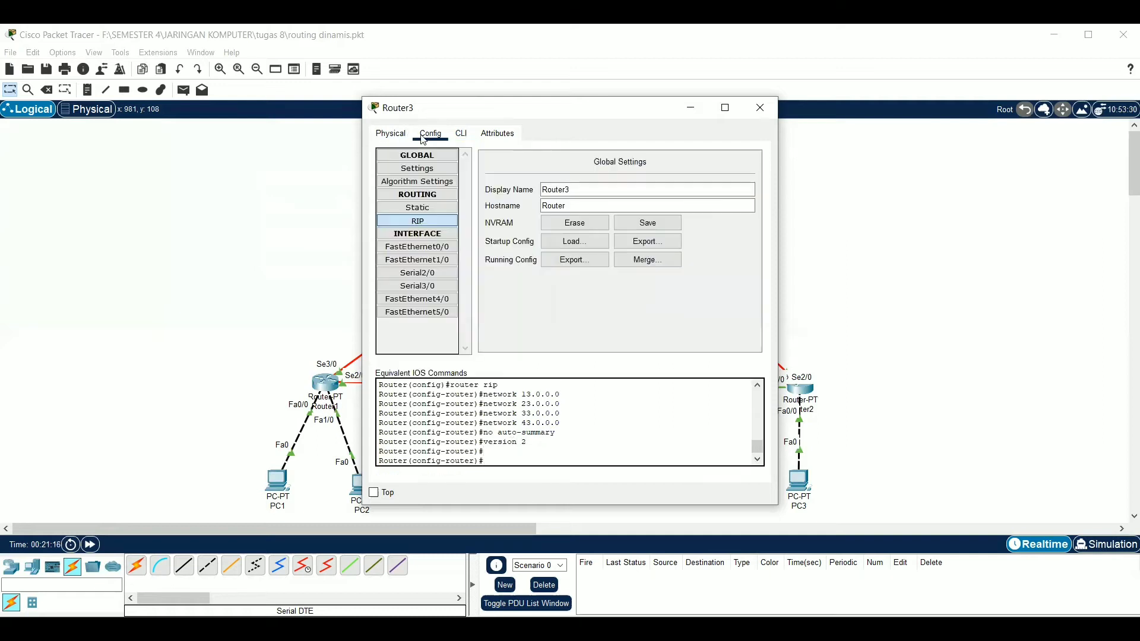
{"action": "left_click", "coordinate": [415, 168]}
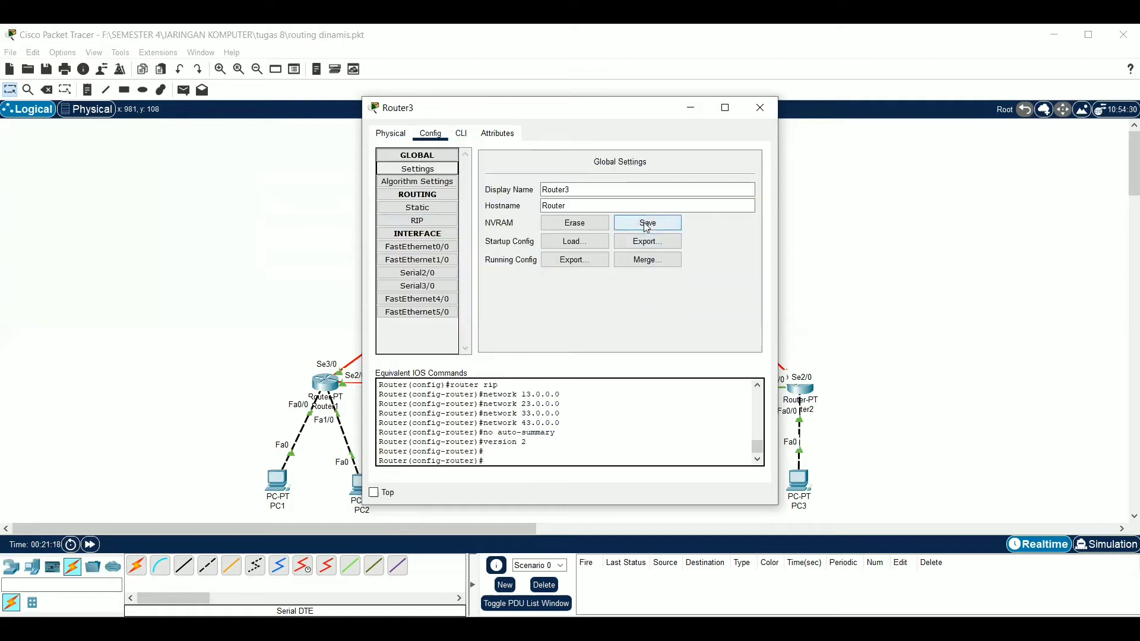
{"action": "left_click", "coordinate": [645, 223]}
{"action": "left_click", "coordinate": [815, 217]}
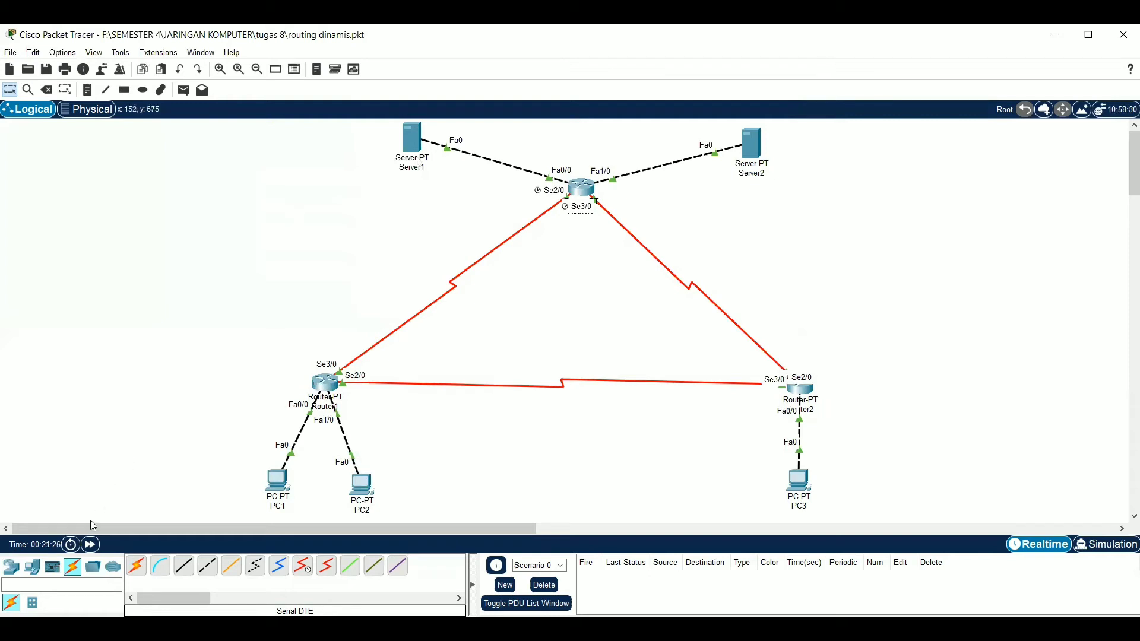
Power cycle all devices in the topology and confirm the network reset
{"action": "left_click", "coordinate": [70, 545]}
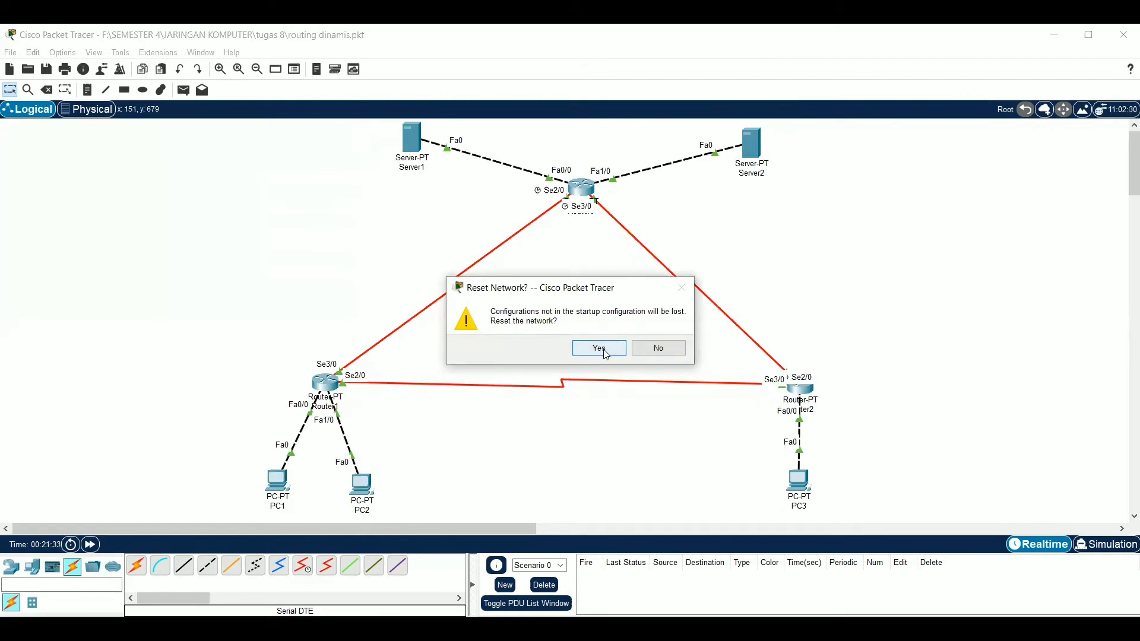
{"action": "left_click", "coordinate": [648, 353]}
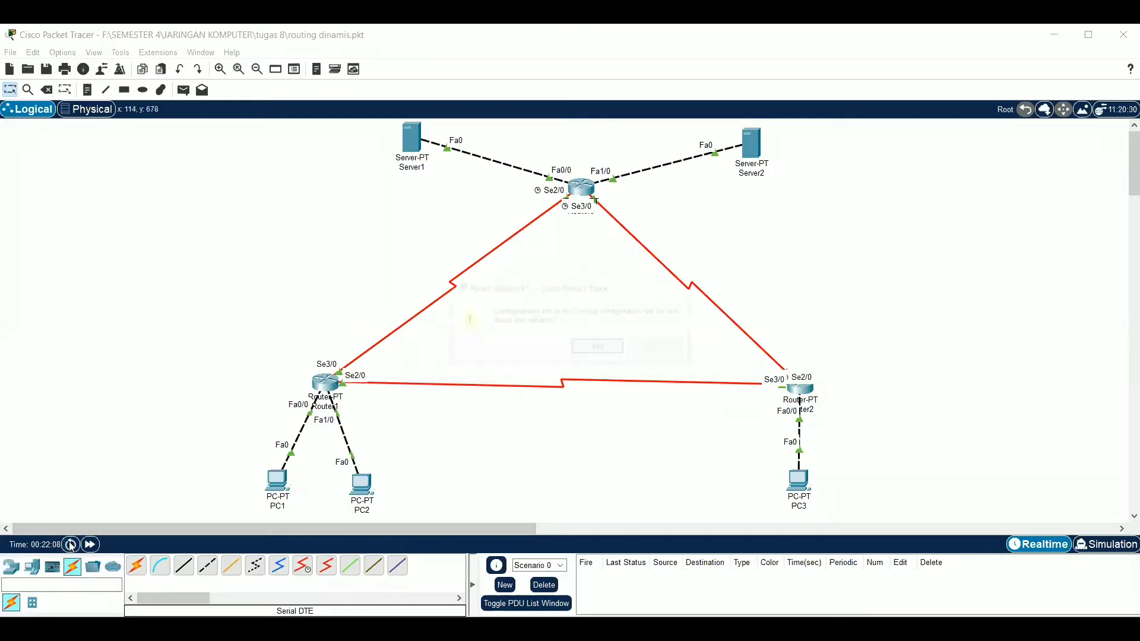
{"action": "key", "text": "Return"}
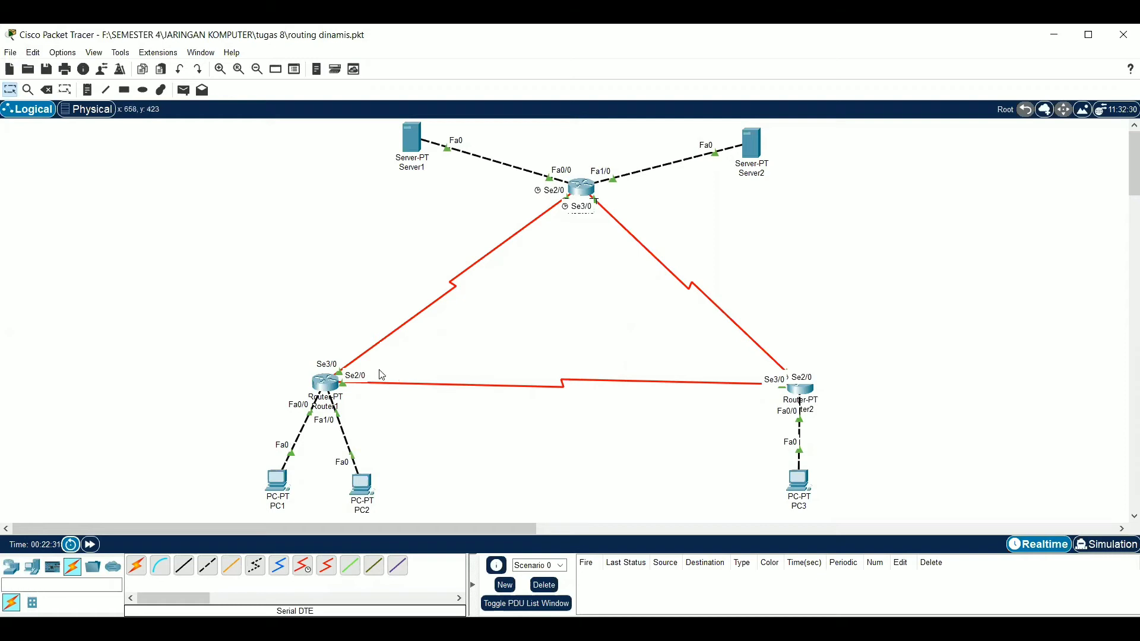
Examine Router1's routing table with "show ip route" in its command line, then return to the topology
{"action": "left_click", "coordinate": [329, 385]}
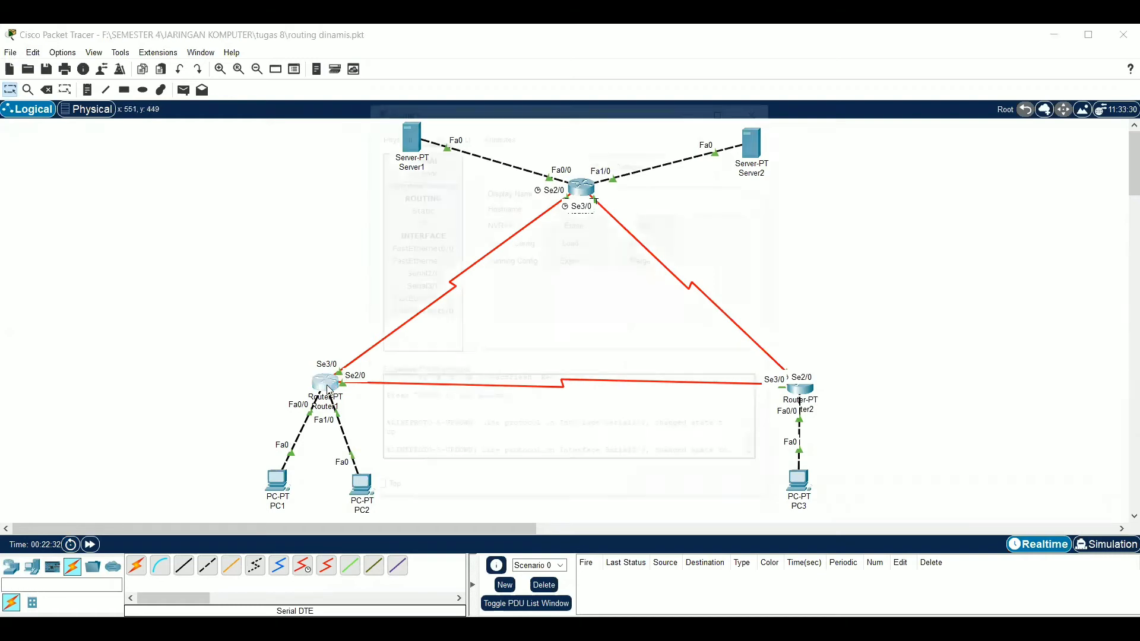
{"action": "left_click", "coordinate": [462, 135]}
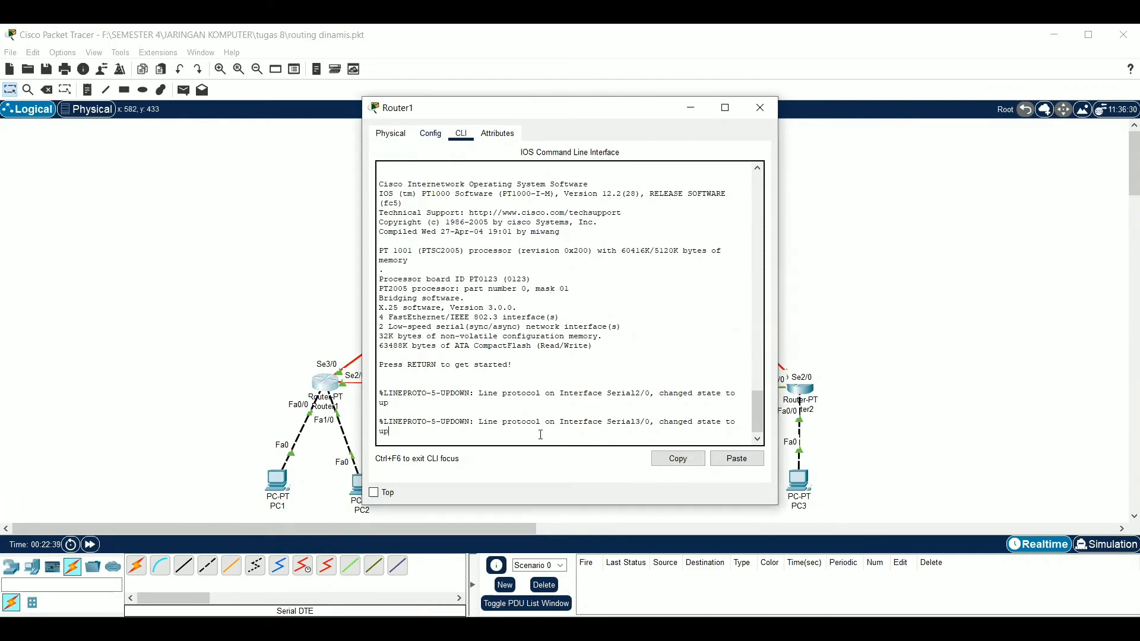
{"action": "key", "text": "Return"}
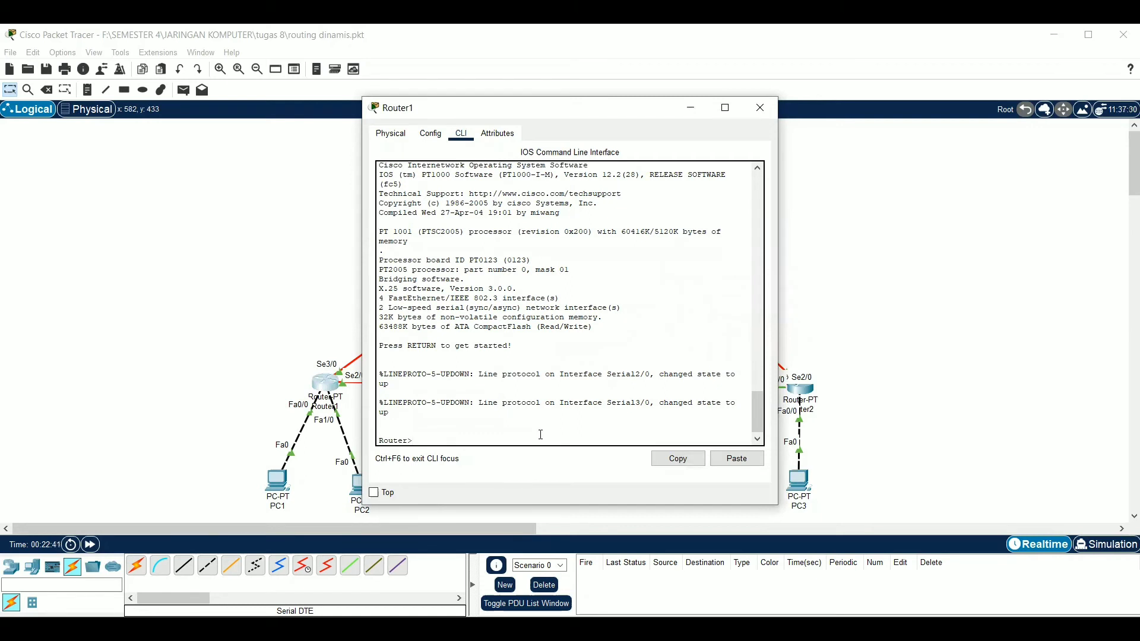
{"action": "key", "text": "Return"}
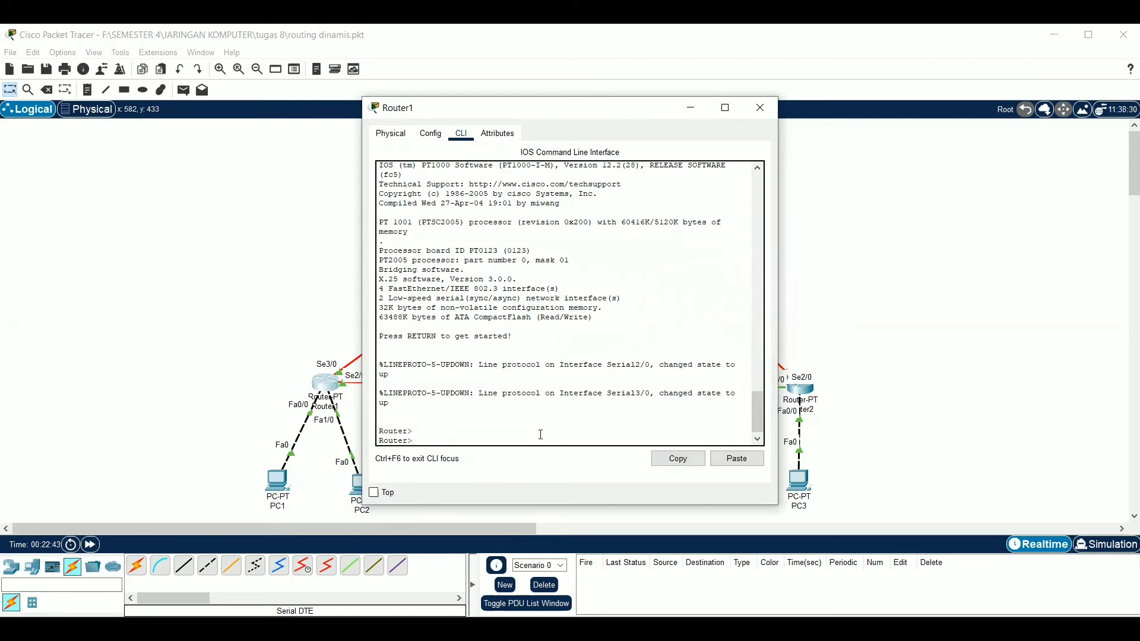
{"action": "type", "text": "show ip route"}
{"action": "key", "text": "Return"}
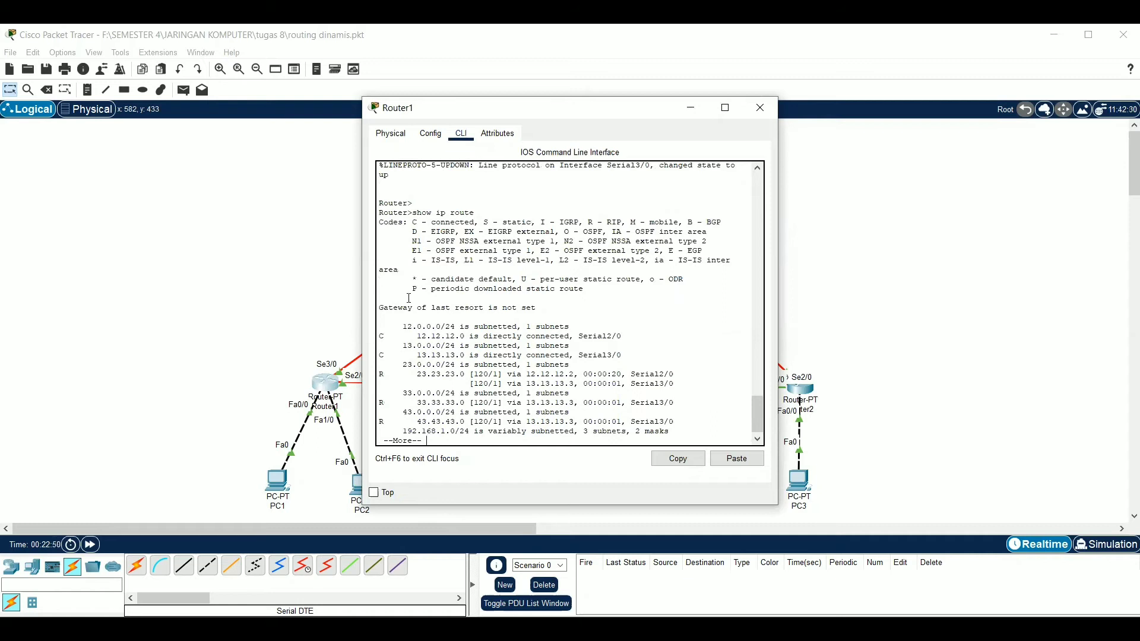
{"action": "left_click", "coordinate": [903, 322]}
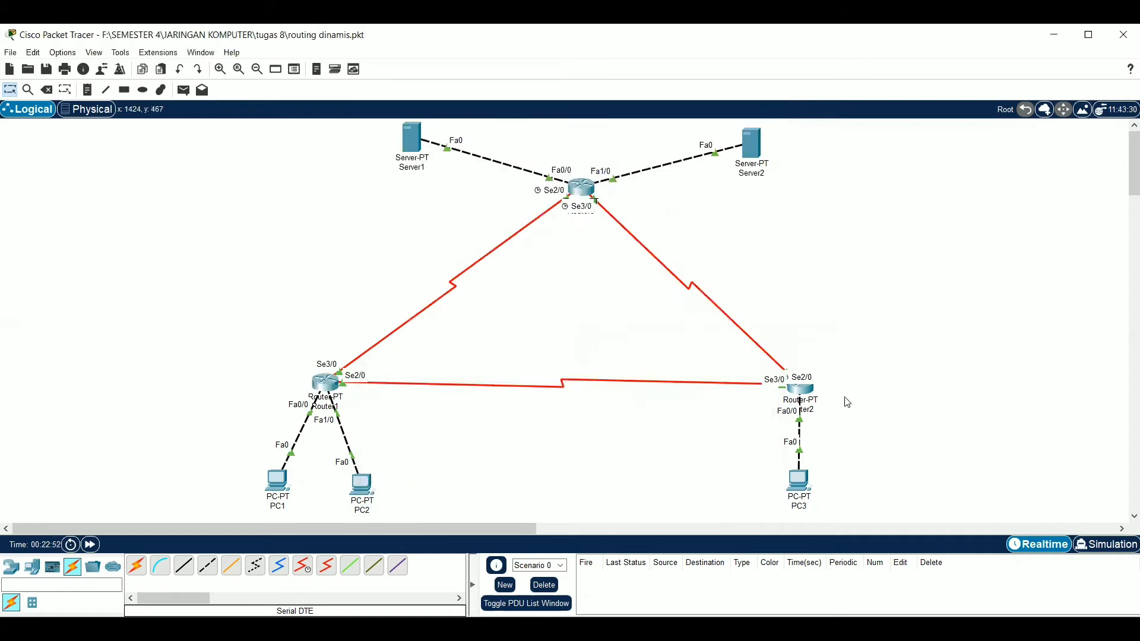
Examine Router2's routing table with "show ip route" in its command line, then return to the topology
{"action": "left_click", "coordinate": [800, 392]}
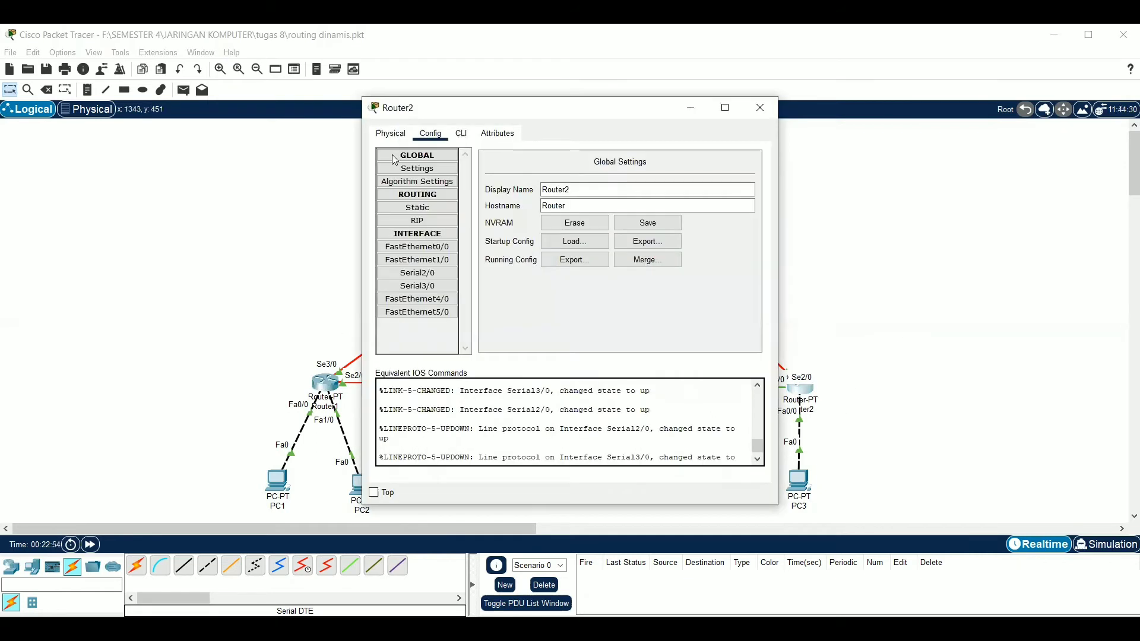
{"action": "left_click", "coordinate": [462, 134]}
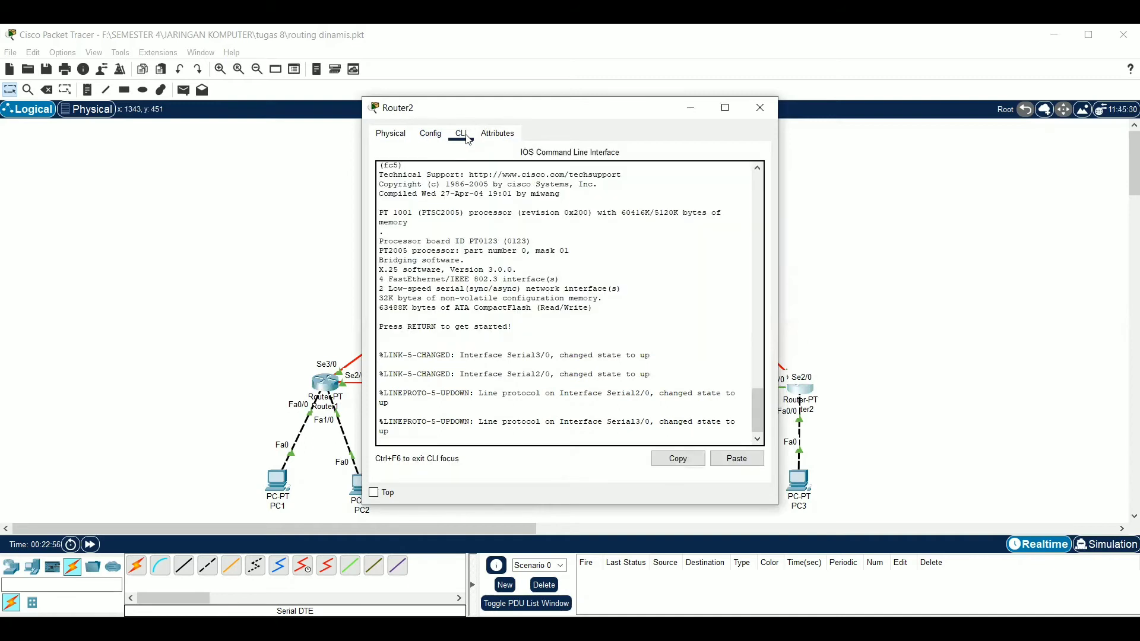
{"action": "key", "text": "Return"}
{"action": "type", "text": "show ip "}
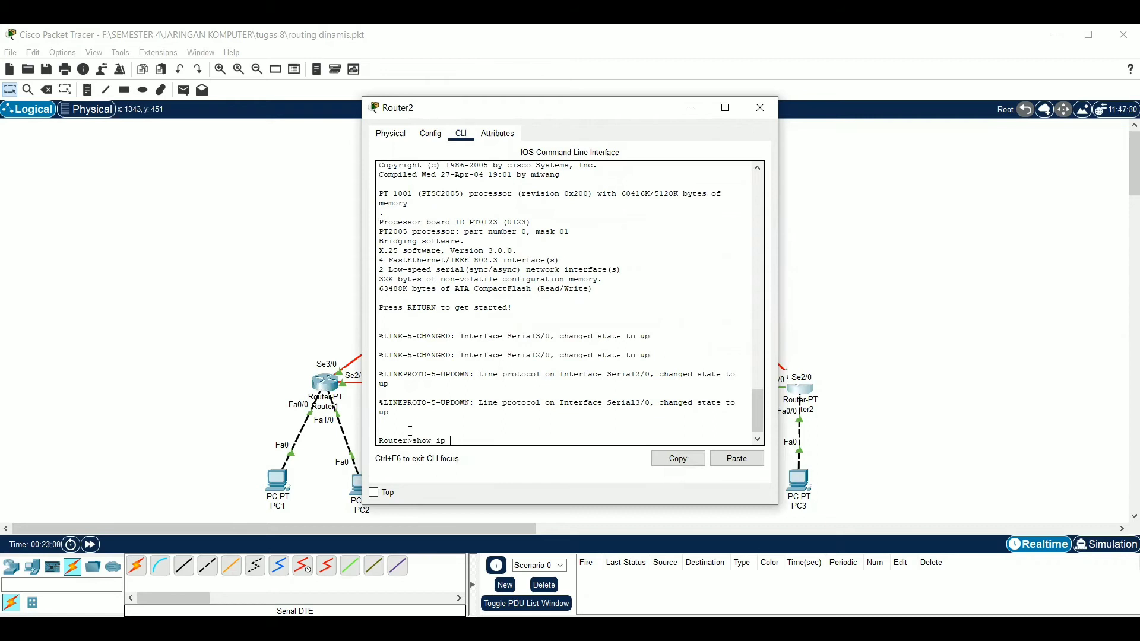
{"action": "type", "text": "route"}
{"action": "key", "text": "Return"}
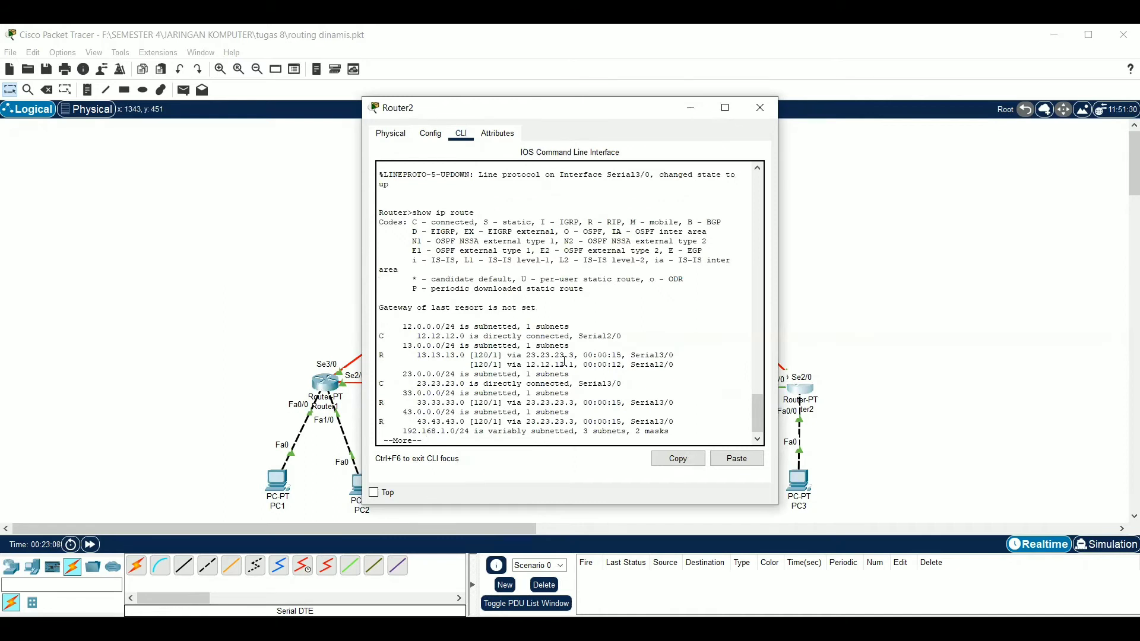
{"action": "left_click", "coordinate": [861, 254]}
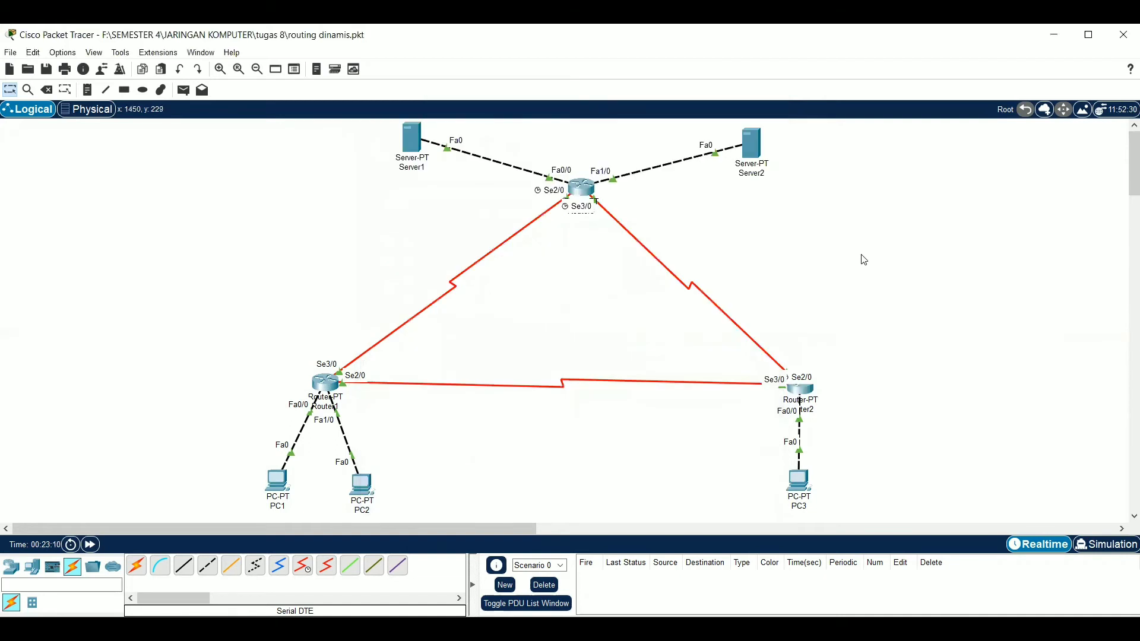
Examine Router3's routing table with "show ip route" in its command line, then return to the topology
{"action": "left_click", "coordinate": [582, 188]}
{"action": "left_click", "coordinate": [461, 133]}
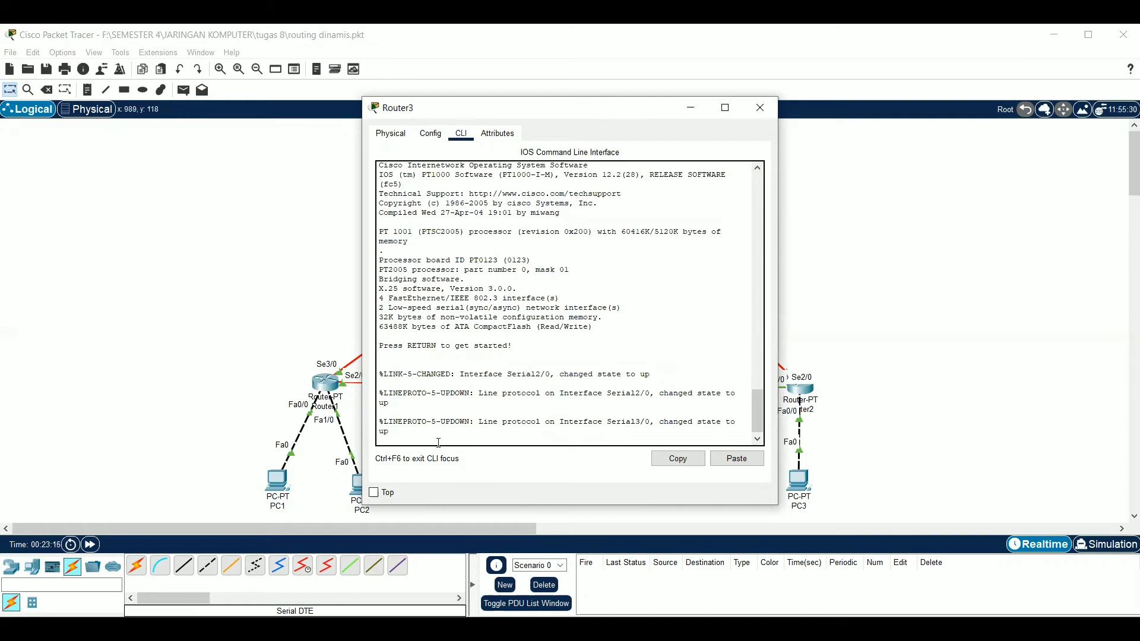
{"action": "key", "text": "Return"}
{"action": "type", "text": "show "}
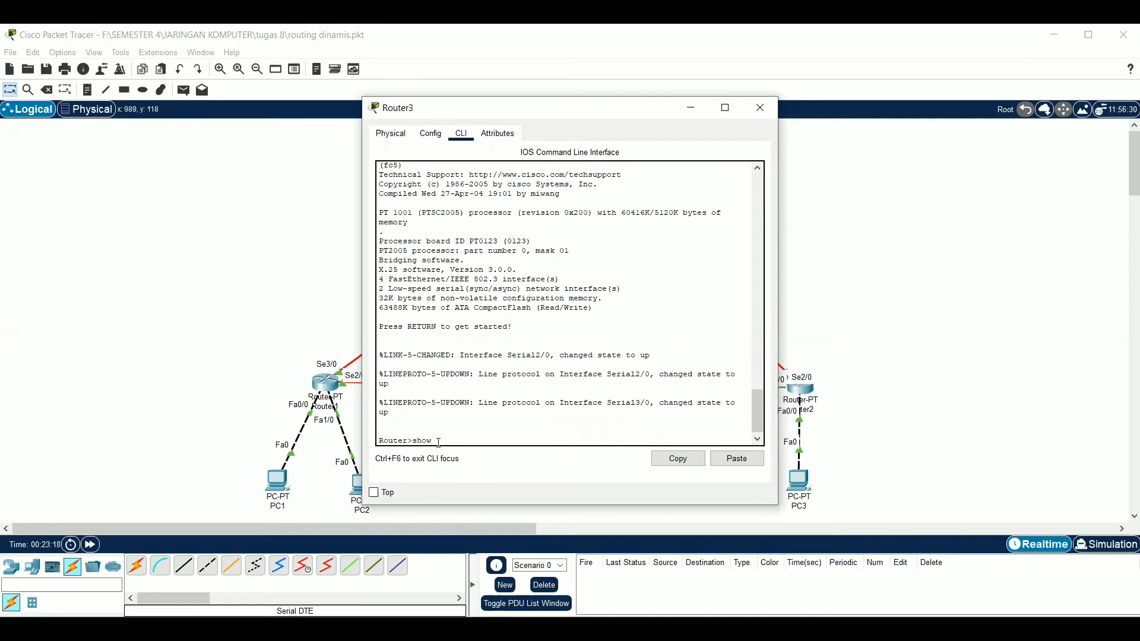
{"action": "type", "text": "ip route"}
{"action": "key", "text": "Return"}
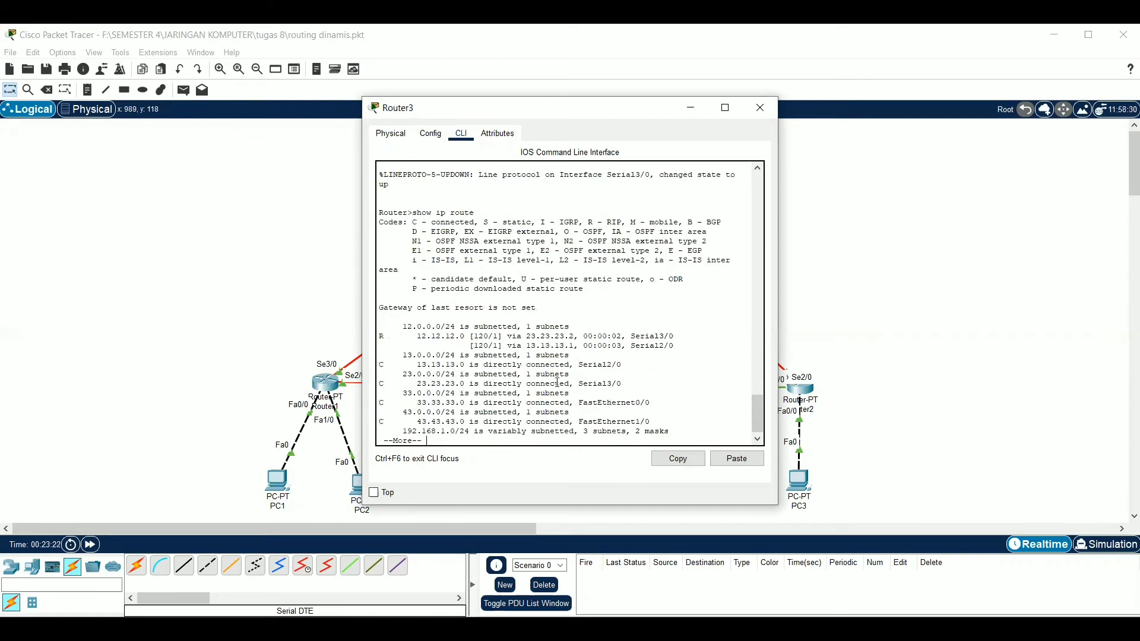
{"action": "left_click", "coordinate": [839, 347]}
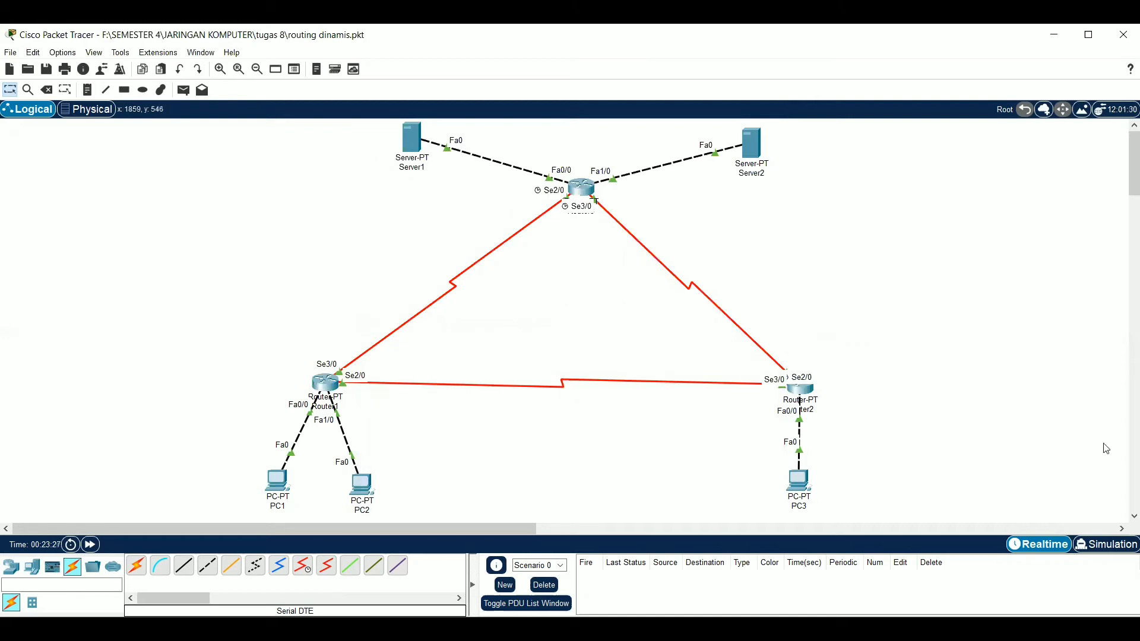
Switch to Simulation mode and limit the visible events in the event list filters to ICMP only
{"action": "left_click", "coordinate": [1104, 545]}
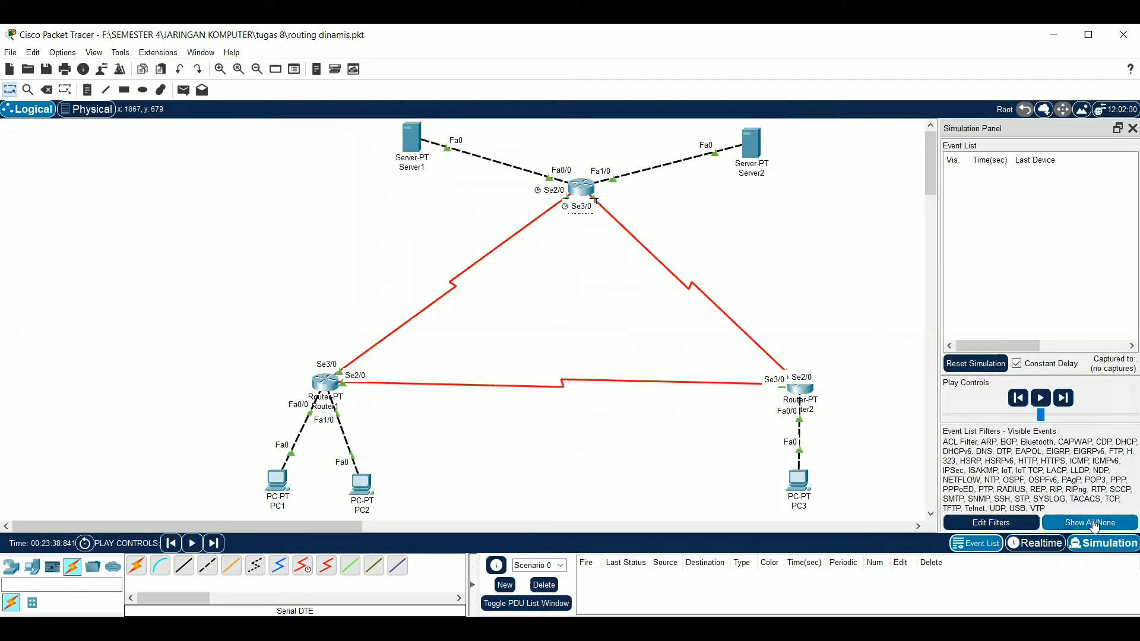
{"action": "left_click", "coordinate": [1093, 522]}
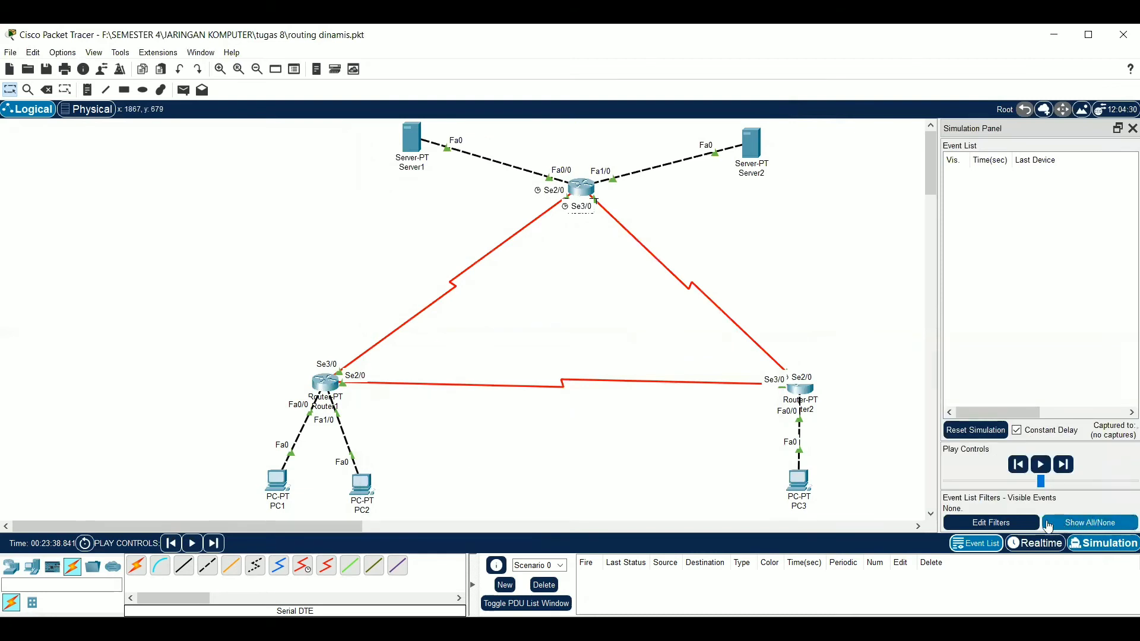
{"action": "left_click", "coordinate": [1024, 524]}
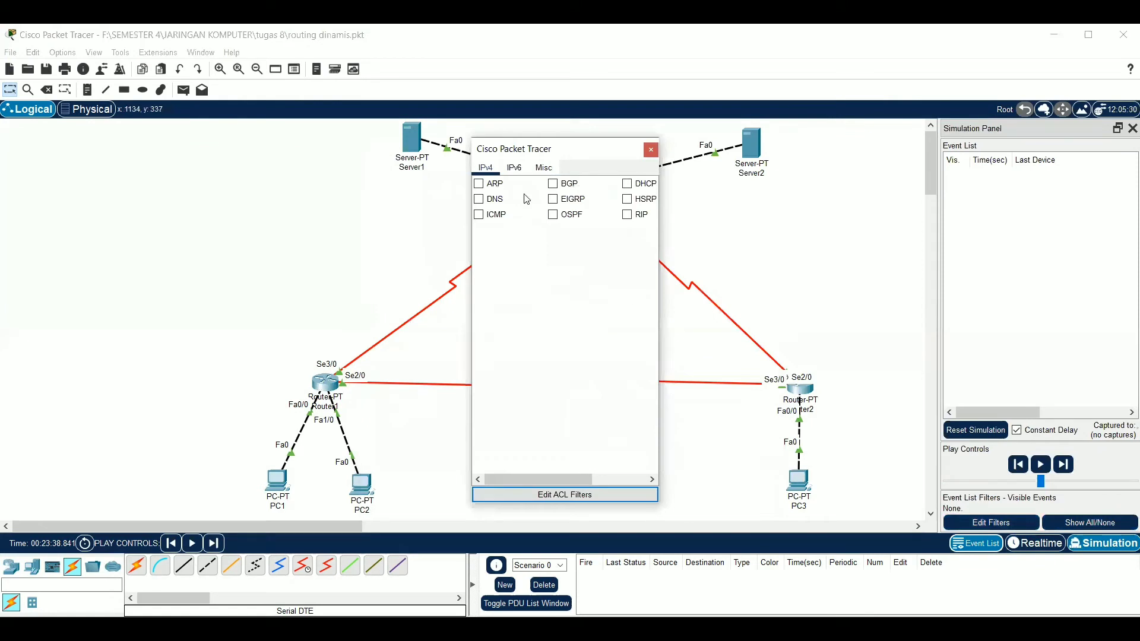
{"action": "left_click", "coordinate": [493, 219]}
{"action": "left_click", "coordinate": [651, 153]}
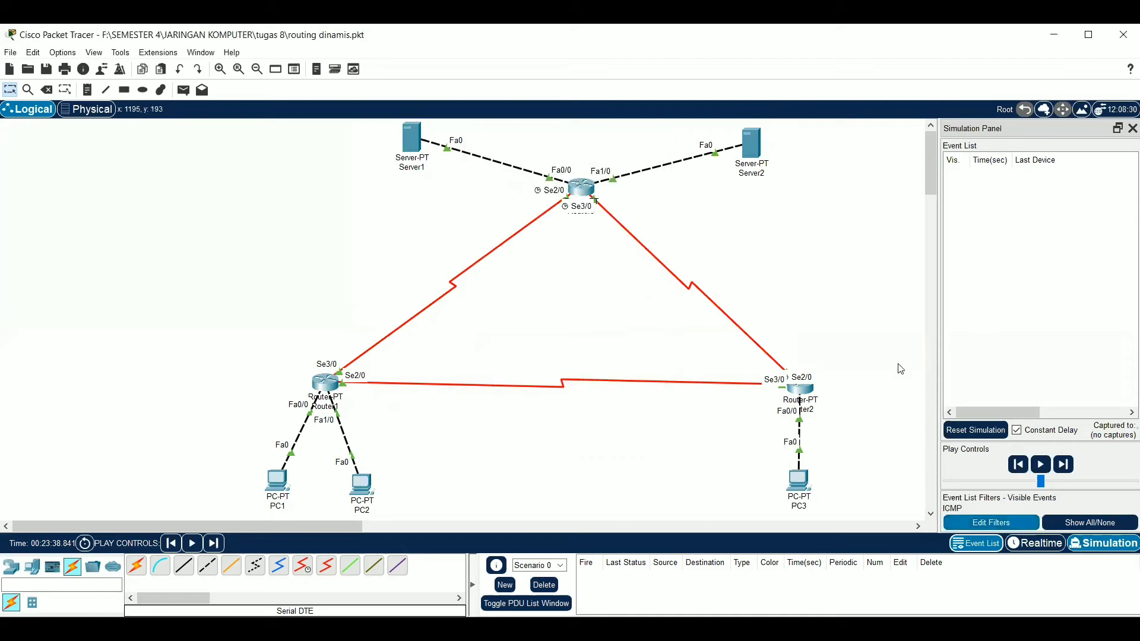
{"action": "left_click", "coordinate": [1009, 522]}
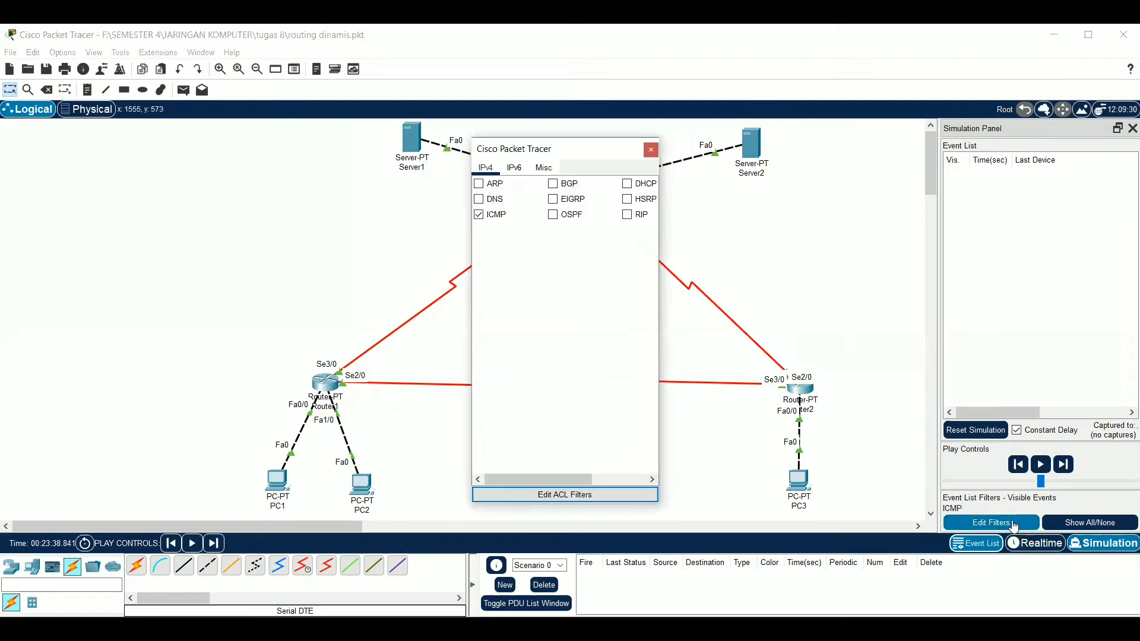
{"action": "left_click", "coordinate": [651, 150]}
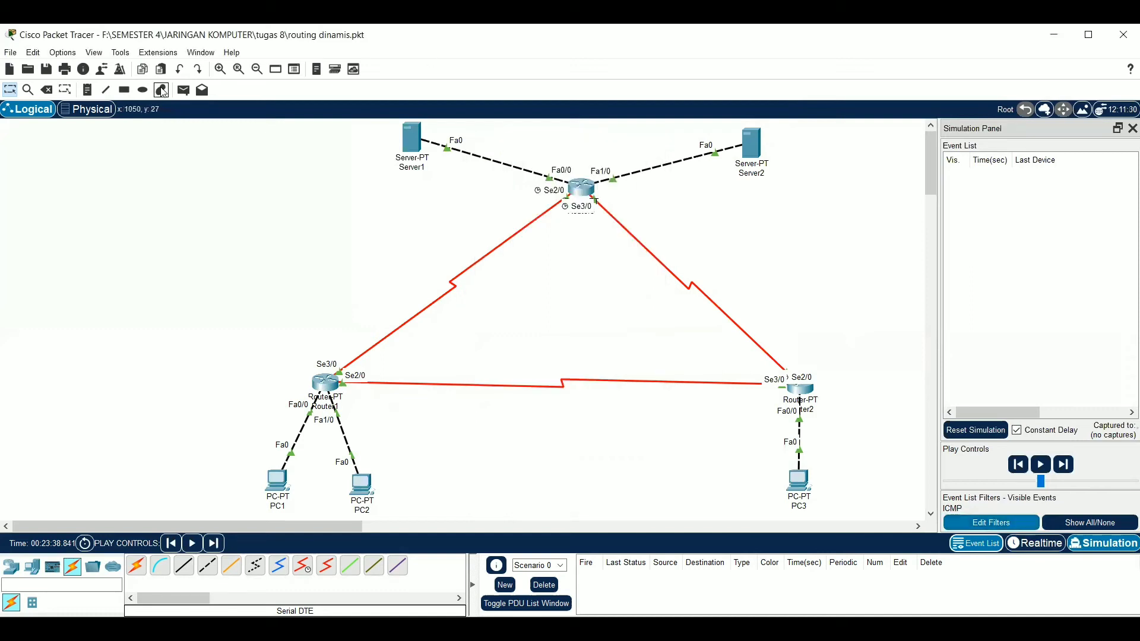
Add a simple PDU with PC1 as the source and PC2 as the destination
{"action": "left_click", "coordinate": [181, 92]}
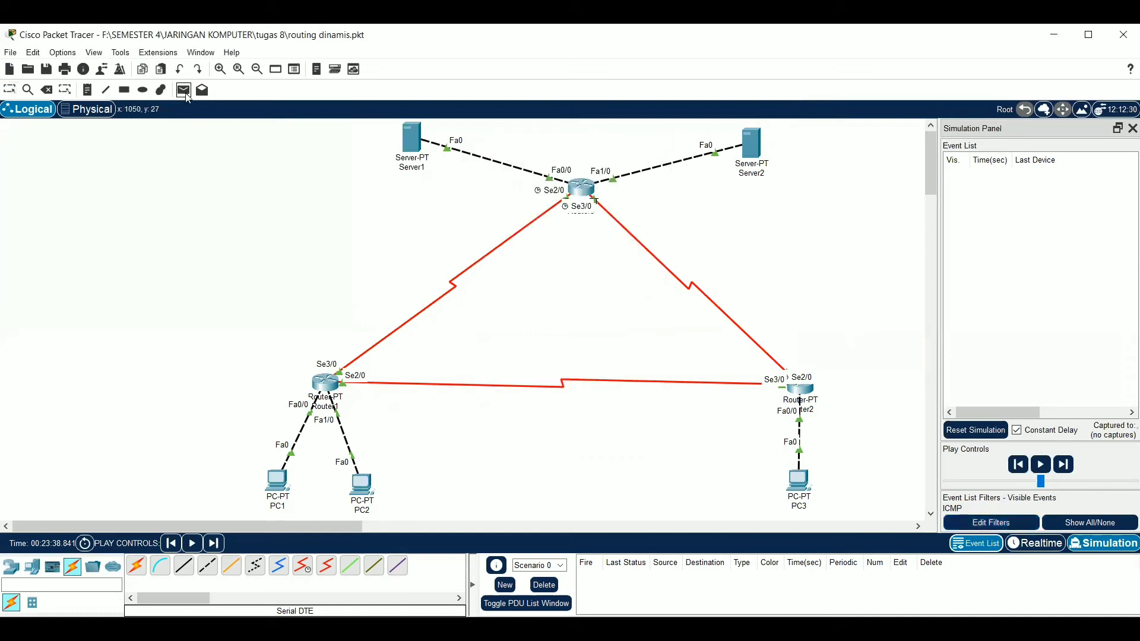
{"action": "left_click", "coordinate": [277, 480]}
{"action": "left_click", "coordinate": [362, 484]}
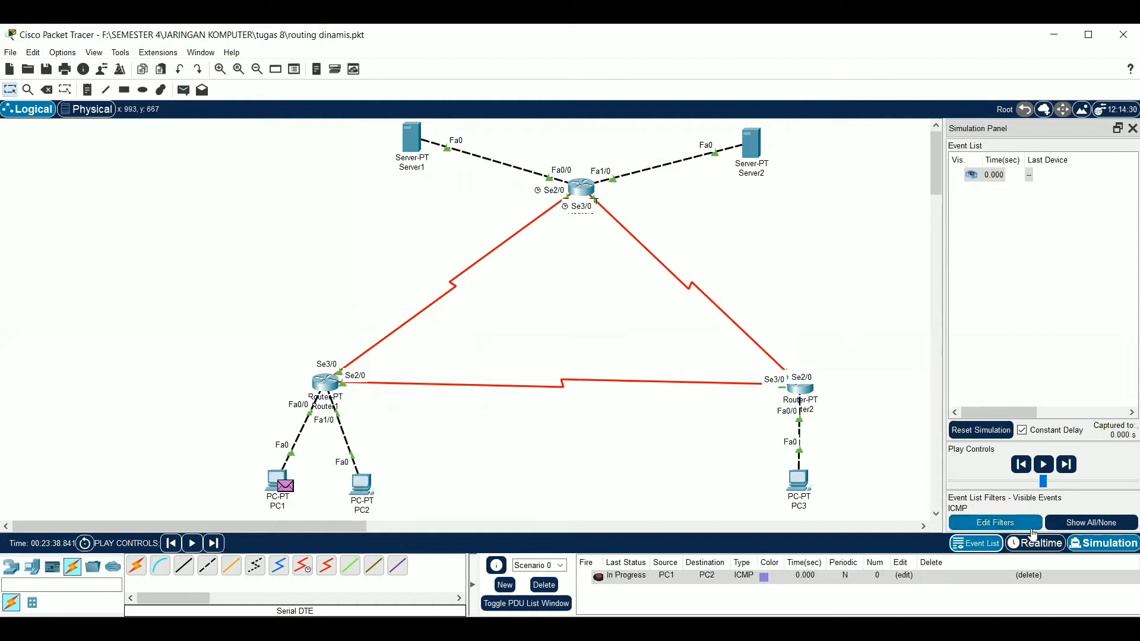
Advance the simulation of the PC1-to-PC2 packet event by event, and delete Scenario 0 to clear its PDU
{"action": "left_click", "coordinate": [1067, 464]}
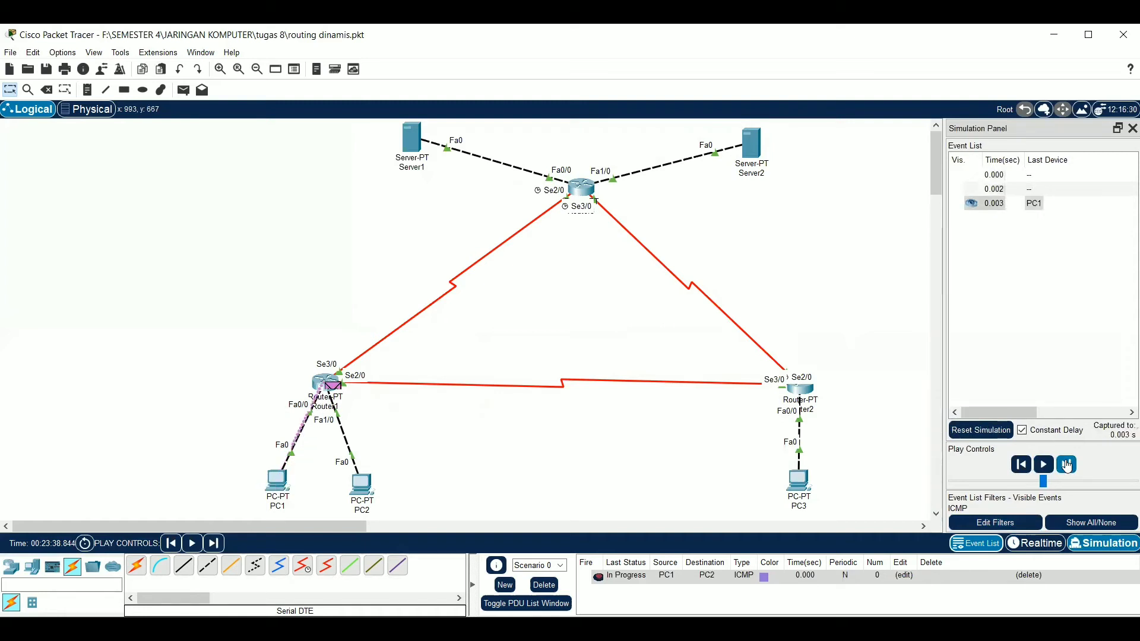
{"action": "left_click", "coordinate": [1067, 465]}
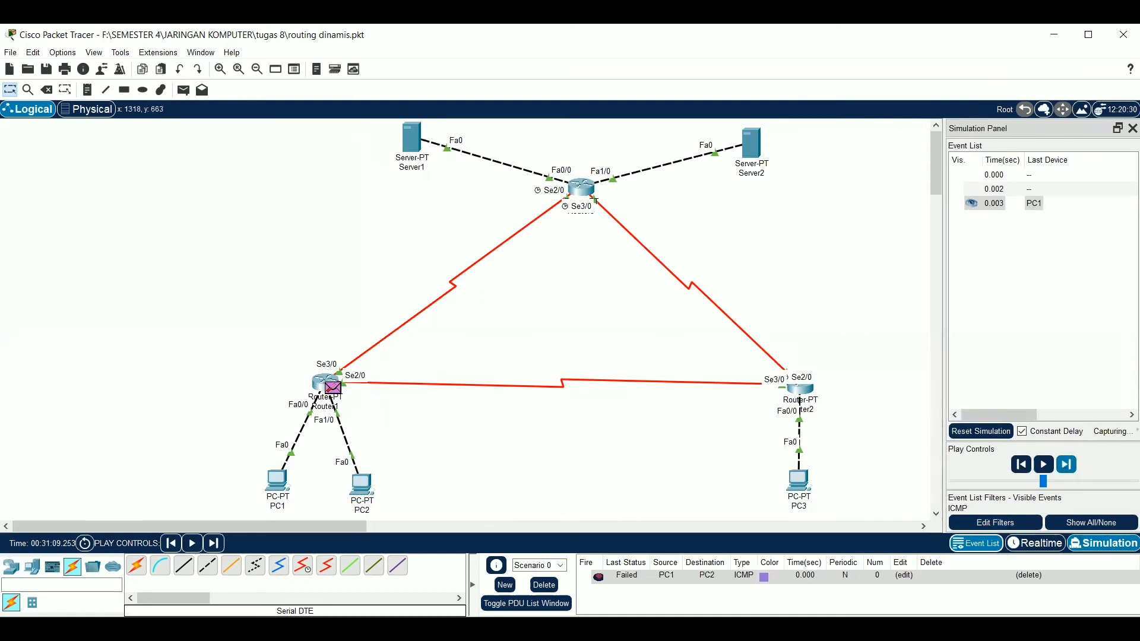
{"action": "left_click", "coordinate": [558, 585]}
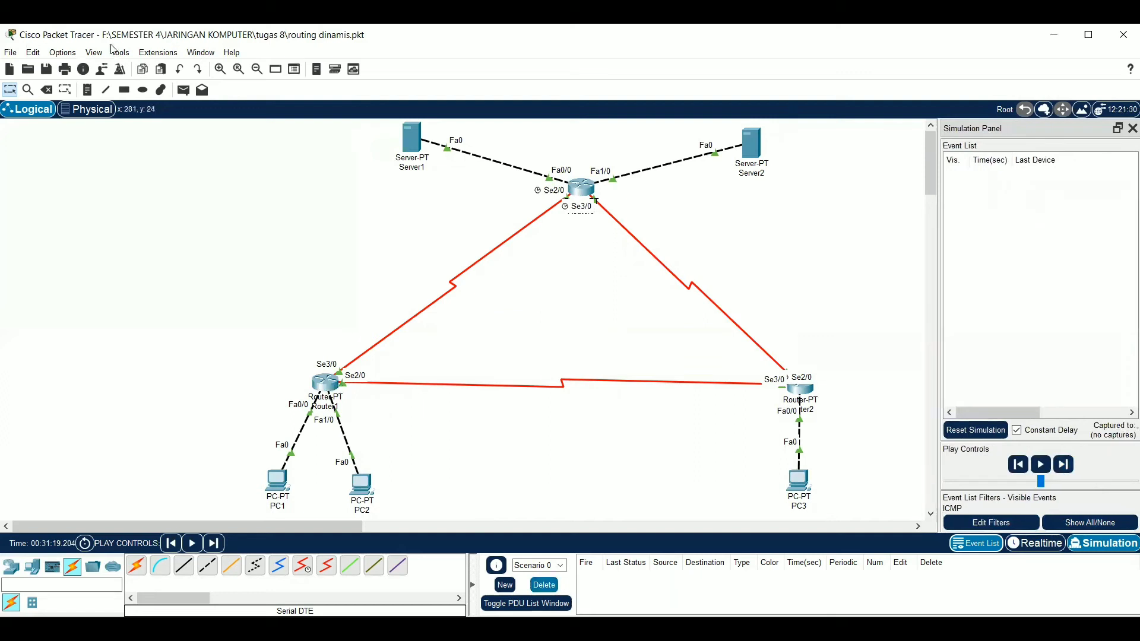
Add a new simple PDU with PC1 as the source and PC2 as the destination
{"action": "left_click", "coordinate": [183, 89]}
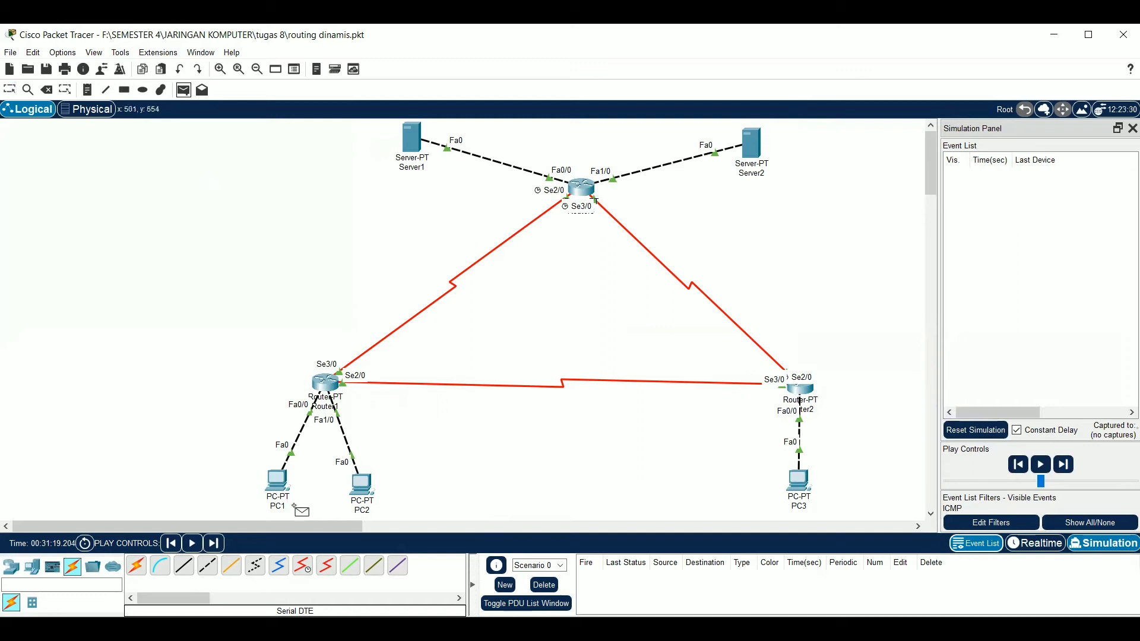
{"action": "left_click", "coordinate": [279, 486]}
{"action": "left_click", "coordinate": [364, 484]}
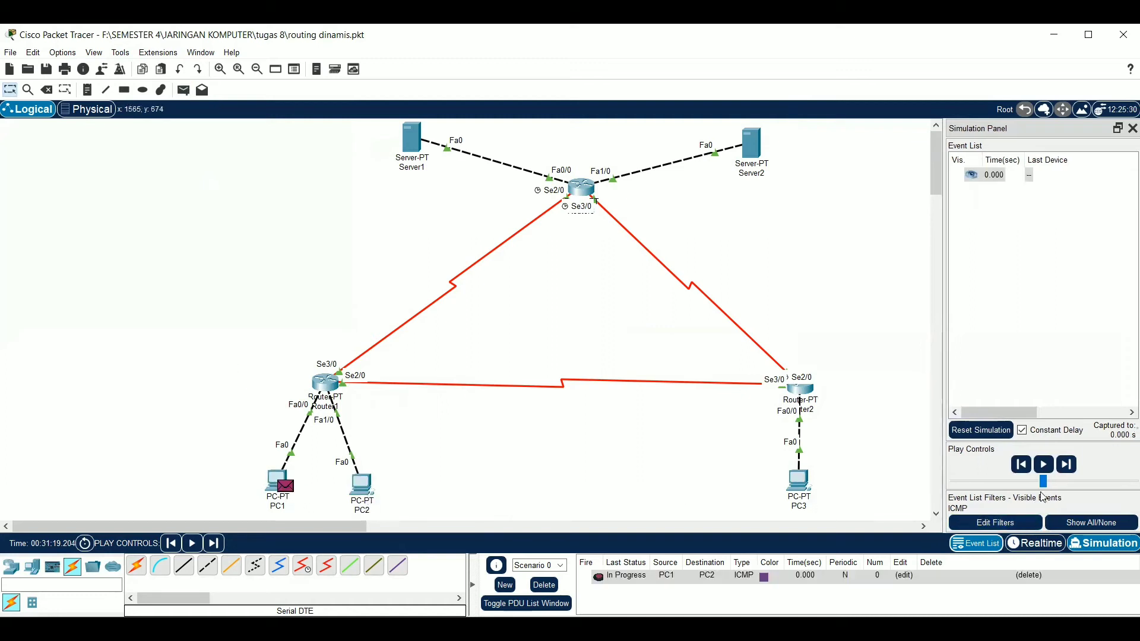
Advance the simulation event by event until the ICMP packet has gone from PC1 to PC2 and its reply is back at PC1
{"action": "left_click", "coordinate": [1067, 469]}
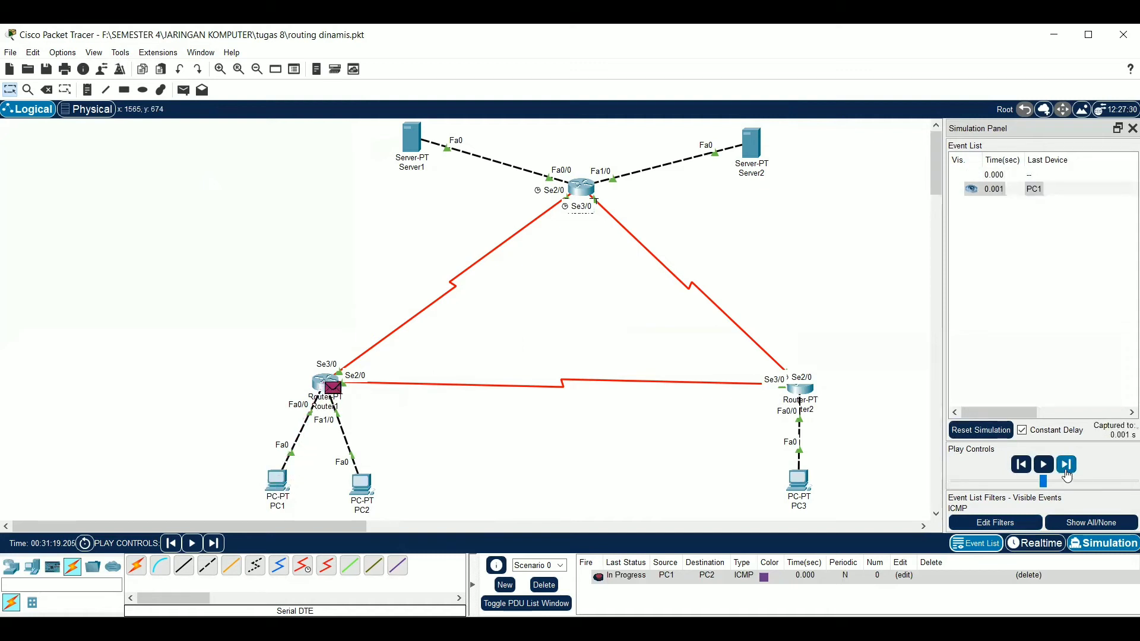
{"action": "left_click", "coordinate": [1066, 471]}
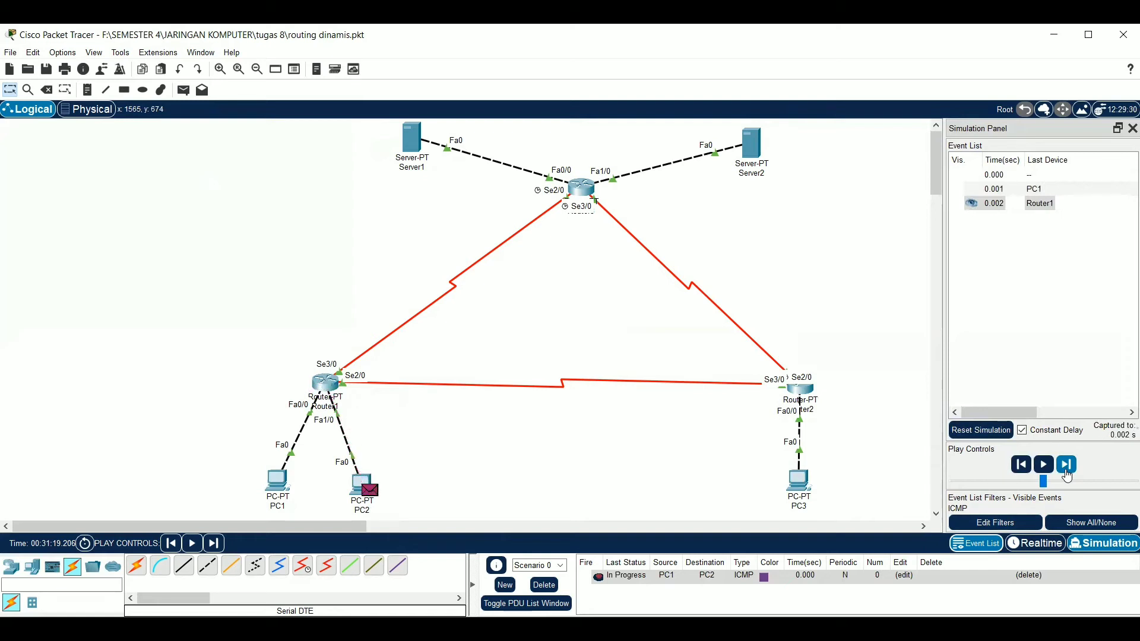
{"action": "left_click", "coordinate": [1066, 470]}
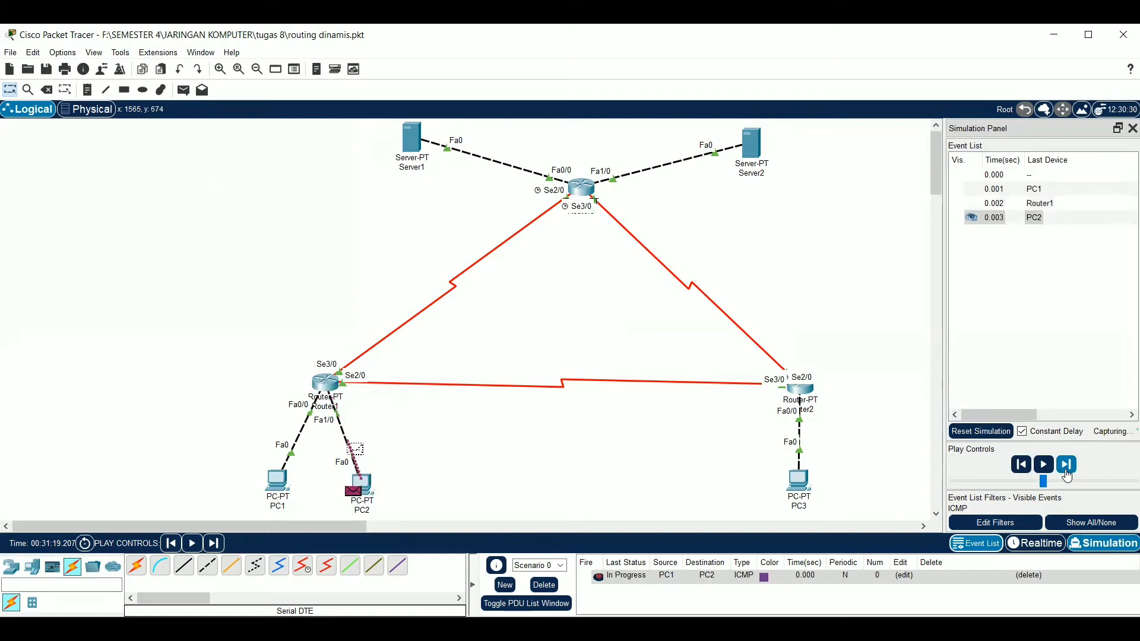
{"action": "left_click", "coordinate": [1066, 470]}
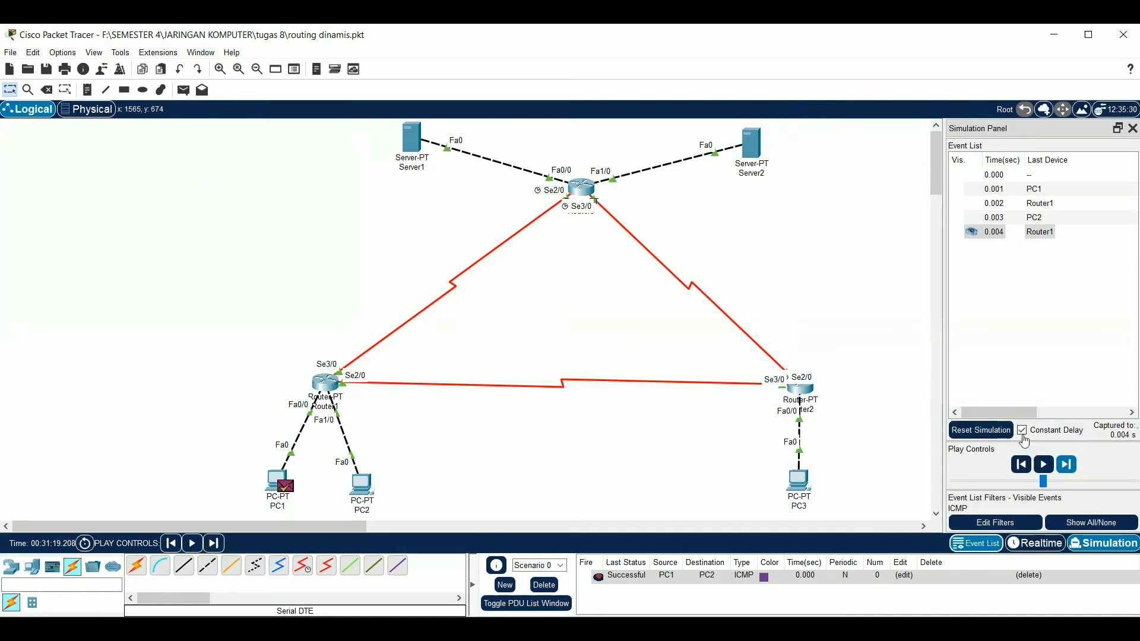
Try to send a simple PDU from PC1 to PC3 by advancing the simulation, and clear the scenario's PDUs
{"action": "left_click", "coordinate": [185, 94]}
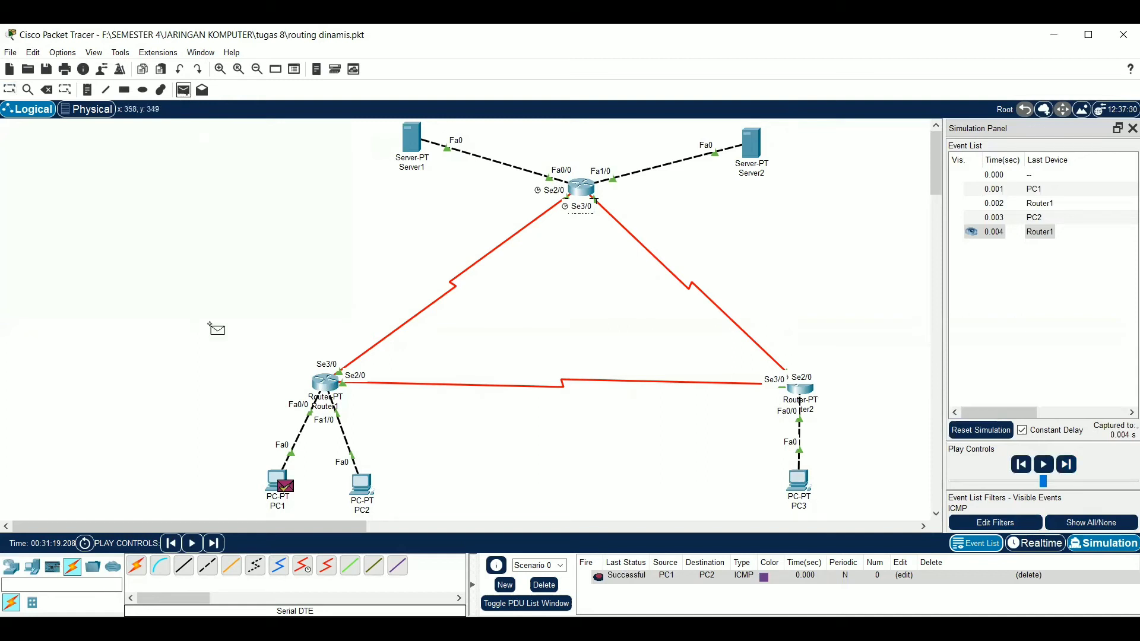
{"action": "left_click", "coordinate": [266, 477]}
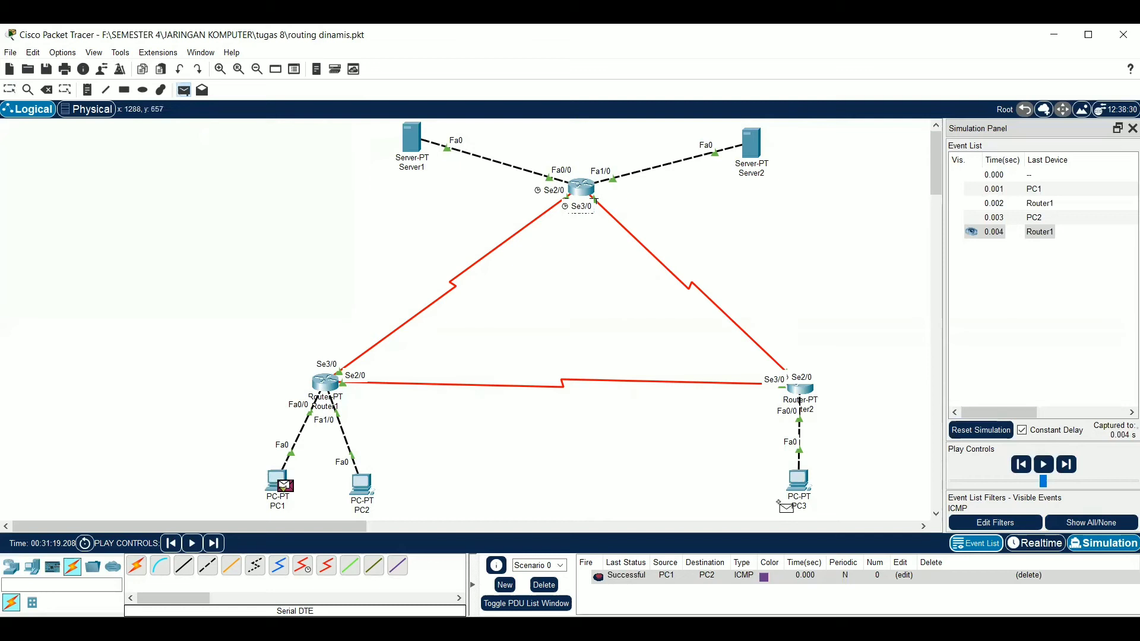
{"action": "left_click", "coordinate": [802, 484]}
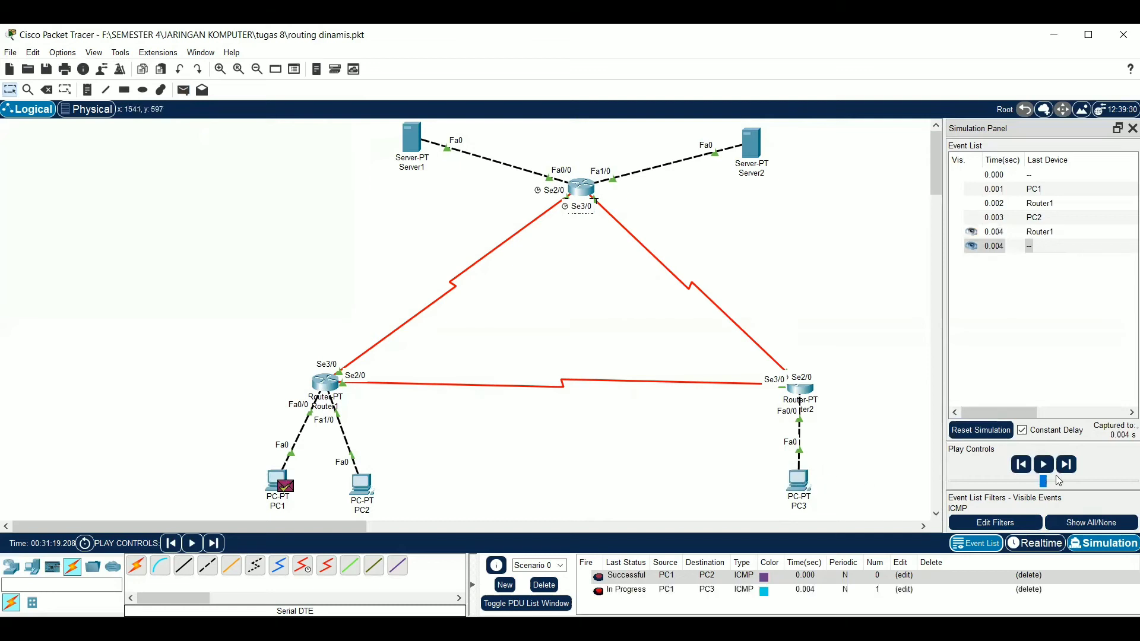
{"action": "left_click", "coordinate": [1066, 465]}
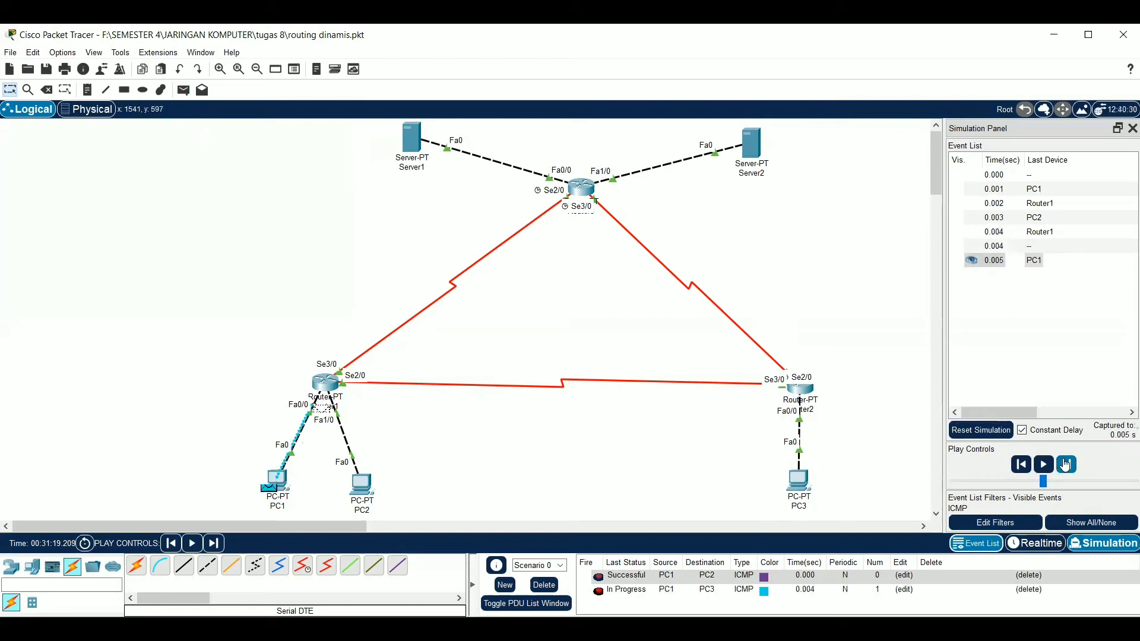
{"action": "left_click", "coordinate": [1066, 465]}
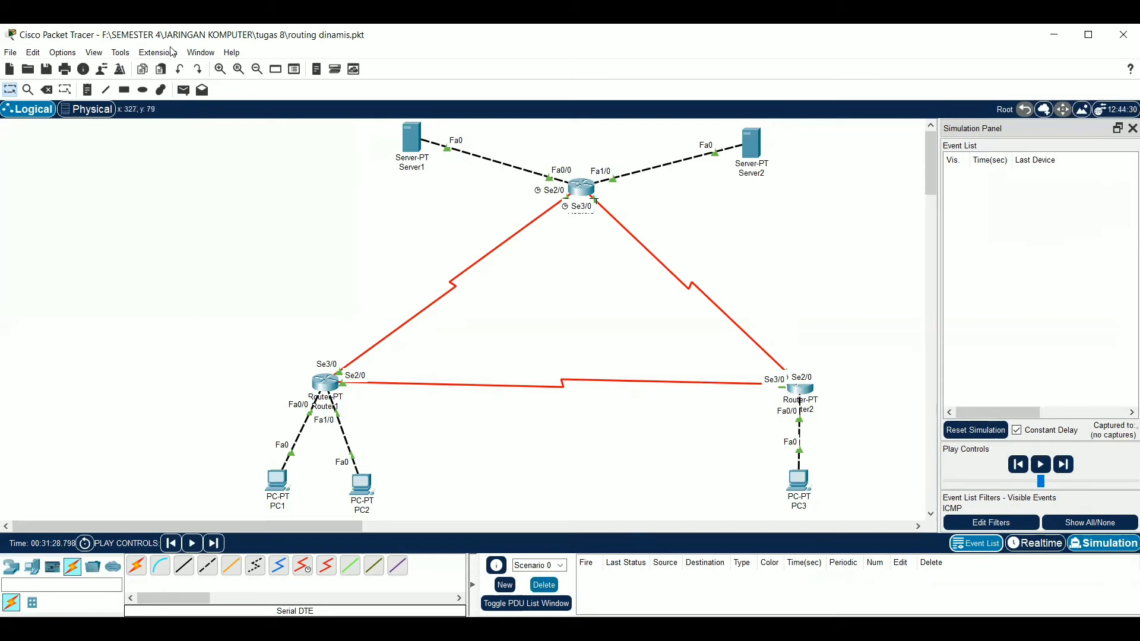
Add a simple PDU with PC1 as the source and PC3 as the destination in the cleared scenario
{"action": "left_click", "coordinate": [183, 90]}
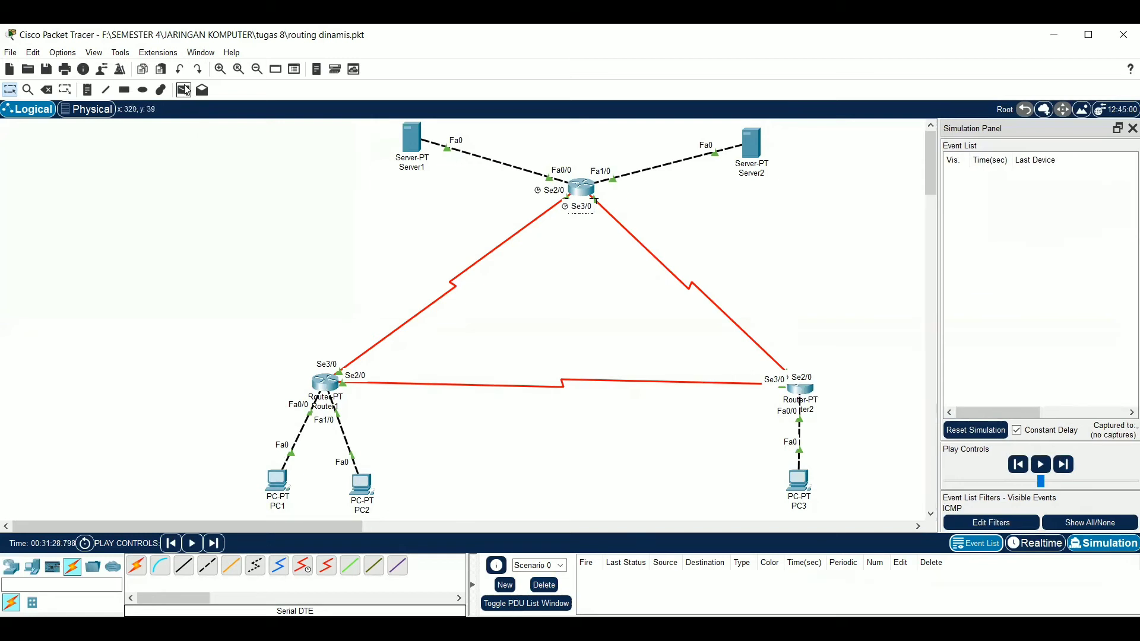
{"action": "left_click", "coordinate": [275, 491]}
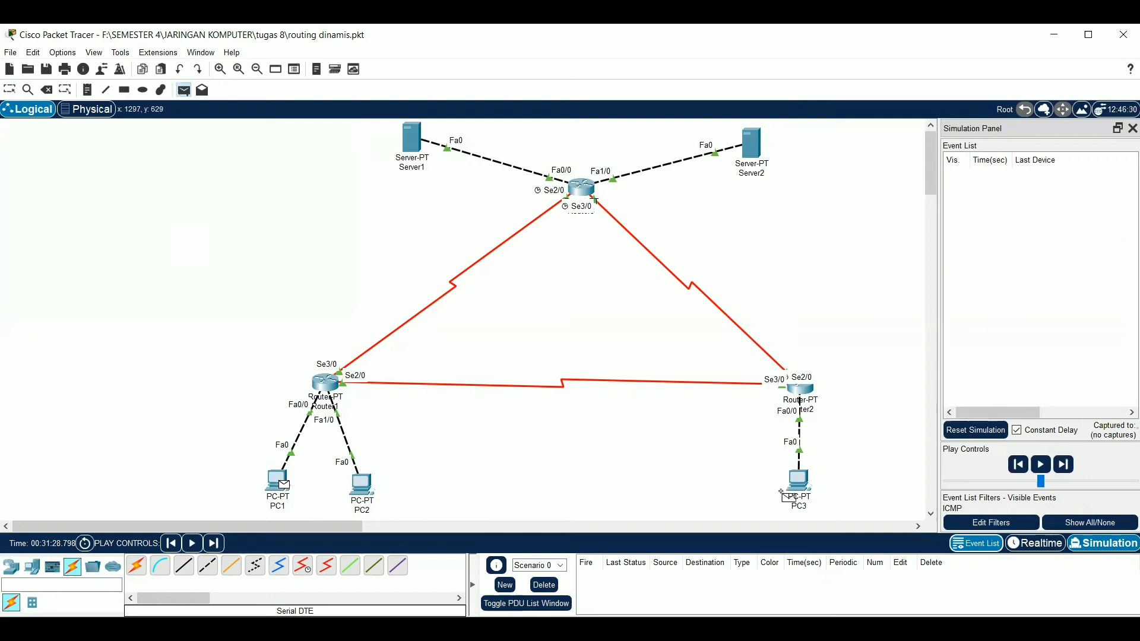
{"action": "left_click", "coordinate": [805, 486]}
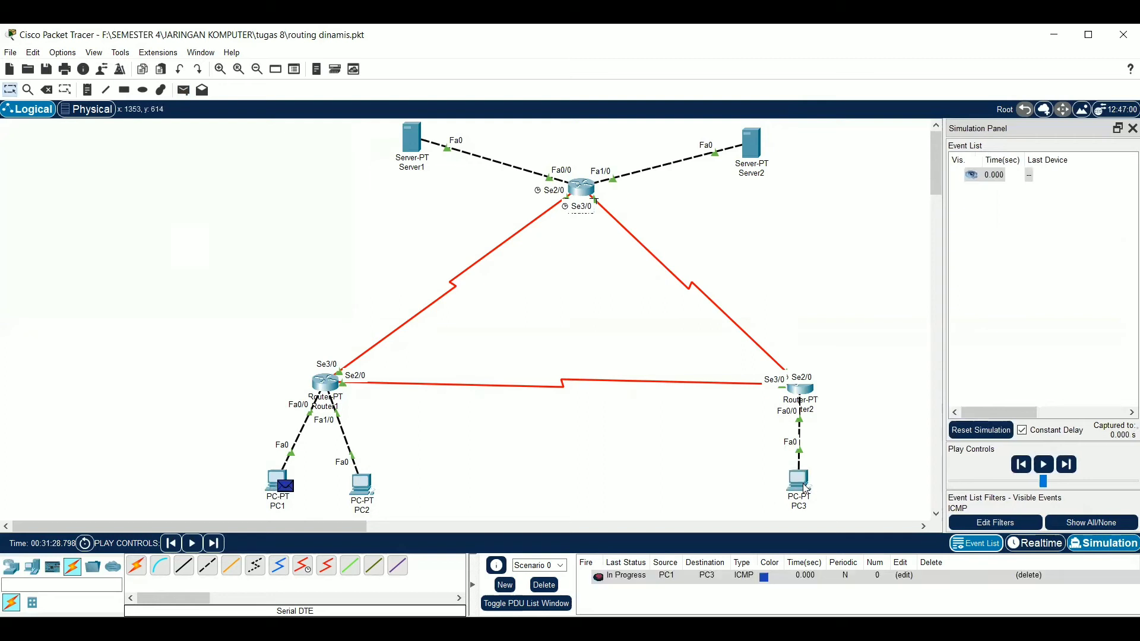
Advance the simulation event by event until the ICMP packet has travelled from PC1 to PC3 and its reply is back at PC1
{"action": "left_click", "coordinate": [1072, 470]}
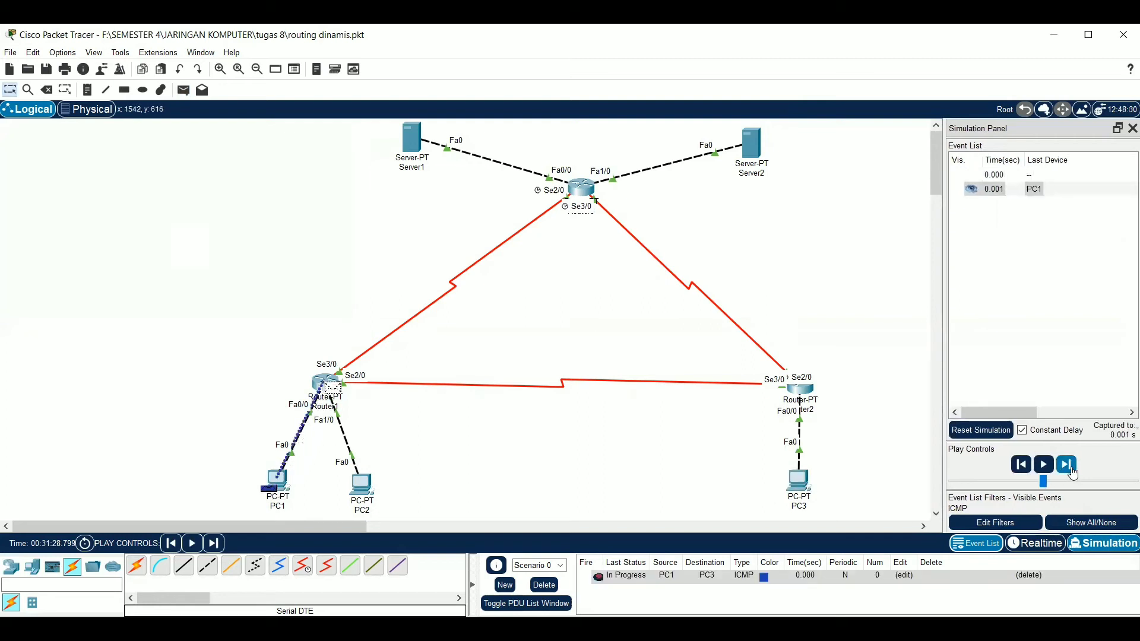
{"action": "left_click", "coordinate": [1072, 471]}
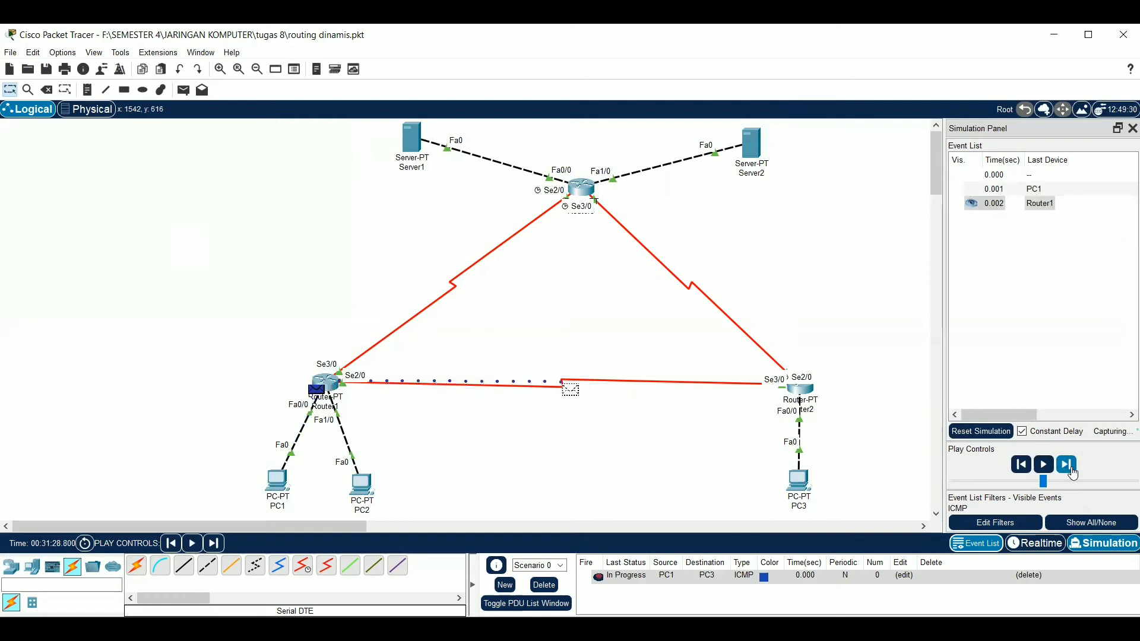
{"action": "left_click", "coordinate": [1072, 470]}
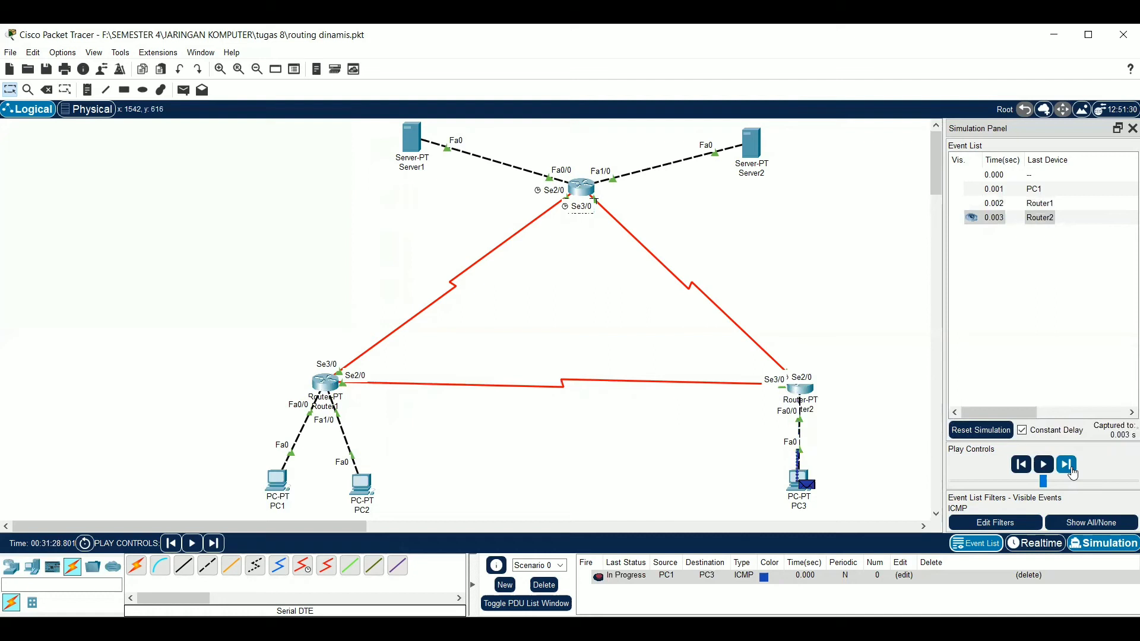
{"action": "left_click", "coordinate": [1072, 470]}
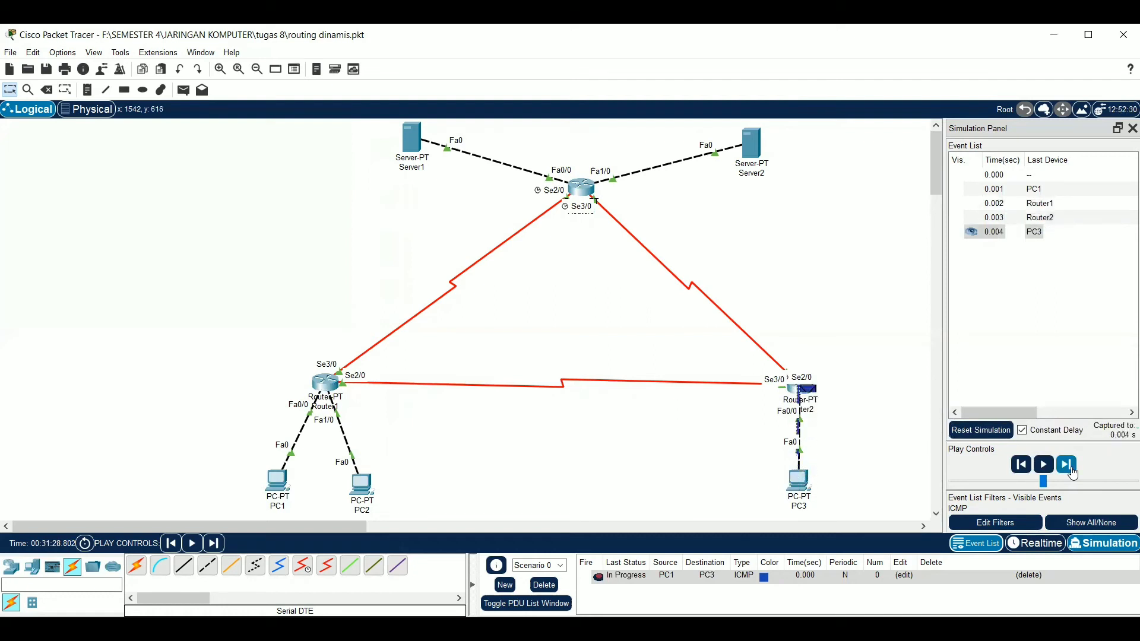
{"action": "left_click", "coordinate": [1072, 470]}
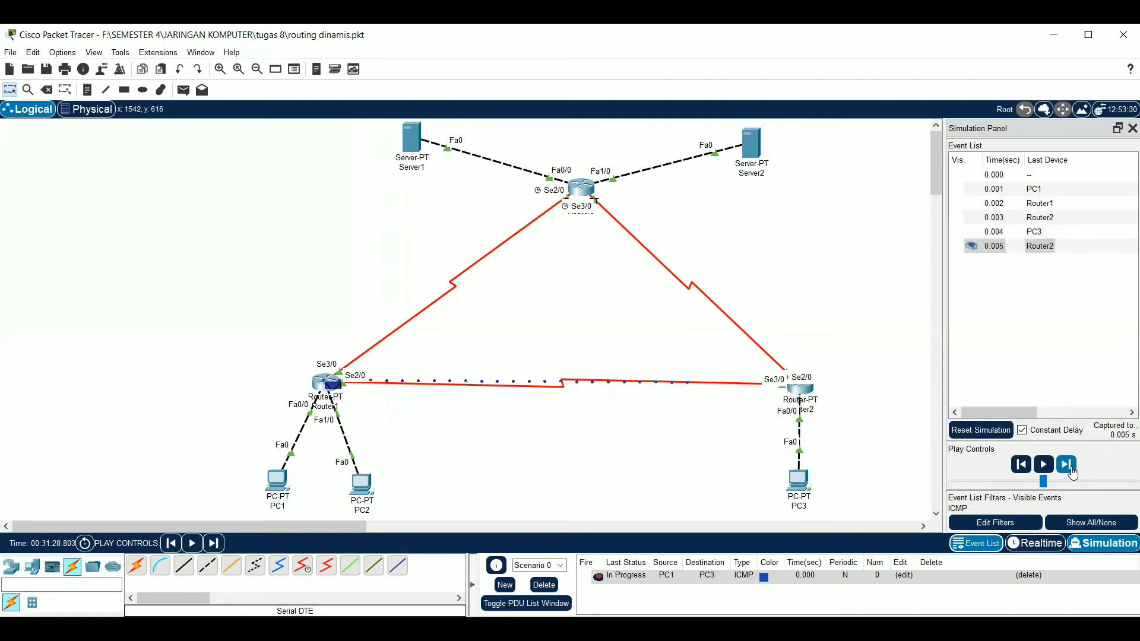
{"action": "left_click", "coordinate": [1072, 471]}
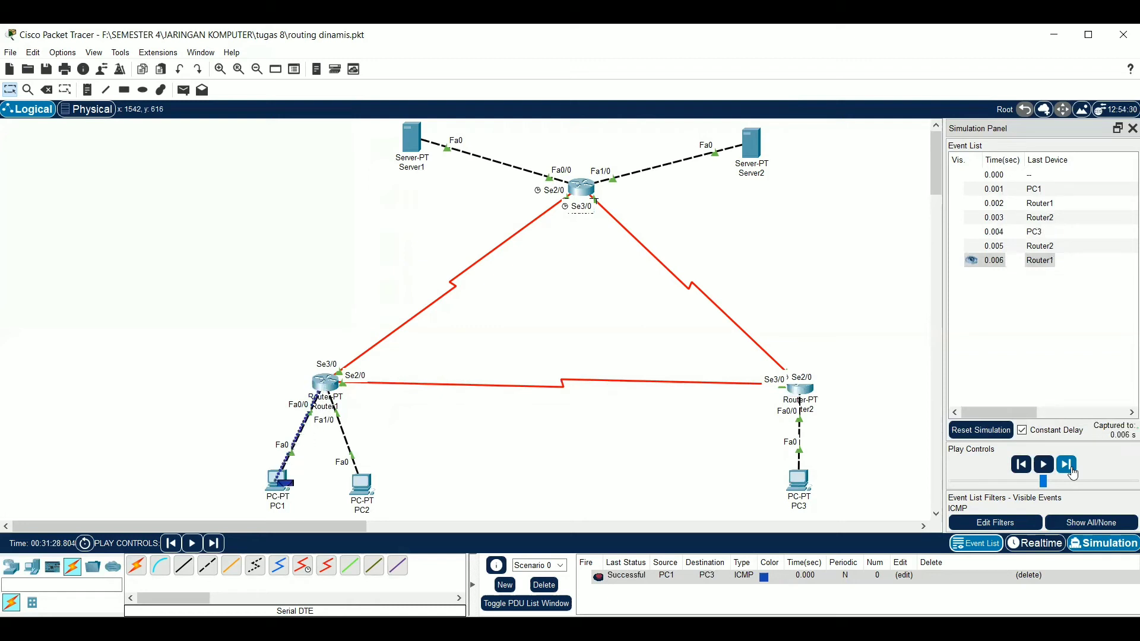
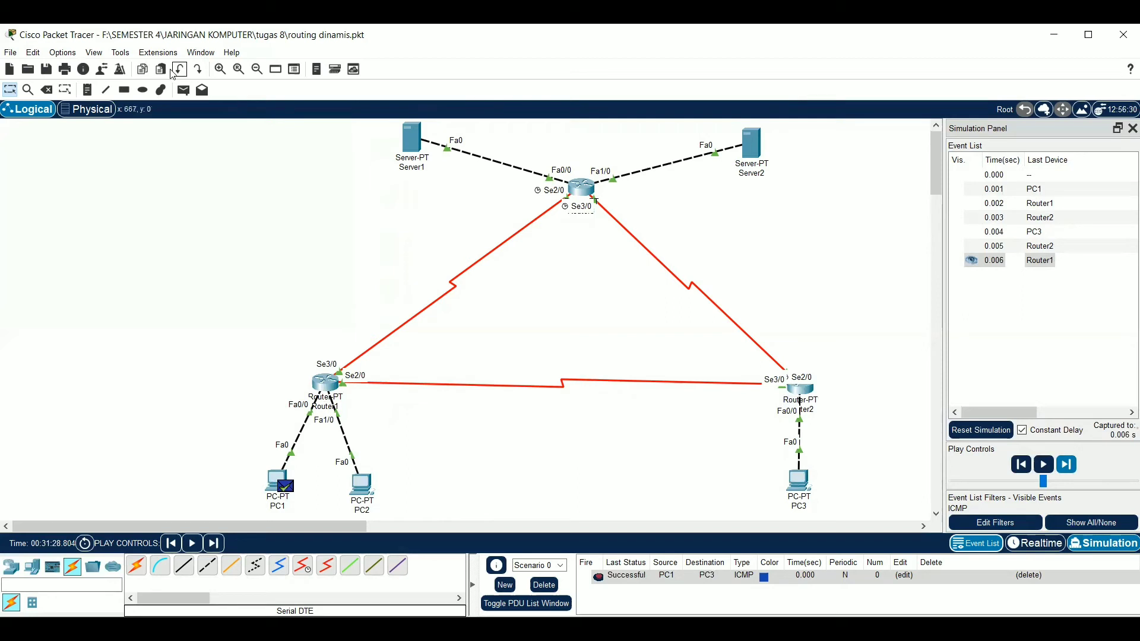
Try to send a simple PDU from PC1 to Server1, advancing the simulation until the packet reaches Router3
{"action": "left_click", "coordinate": [184, 90]}
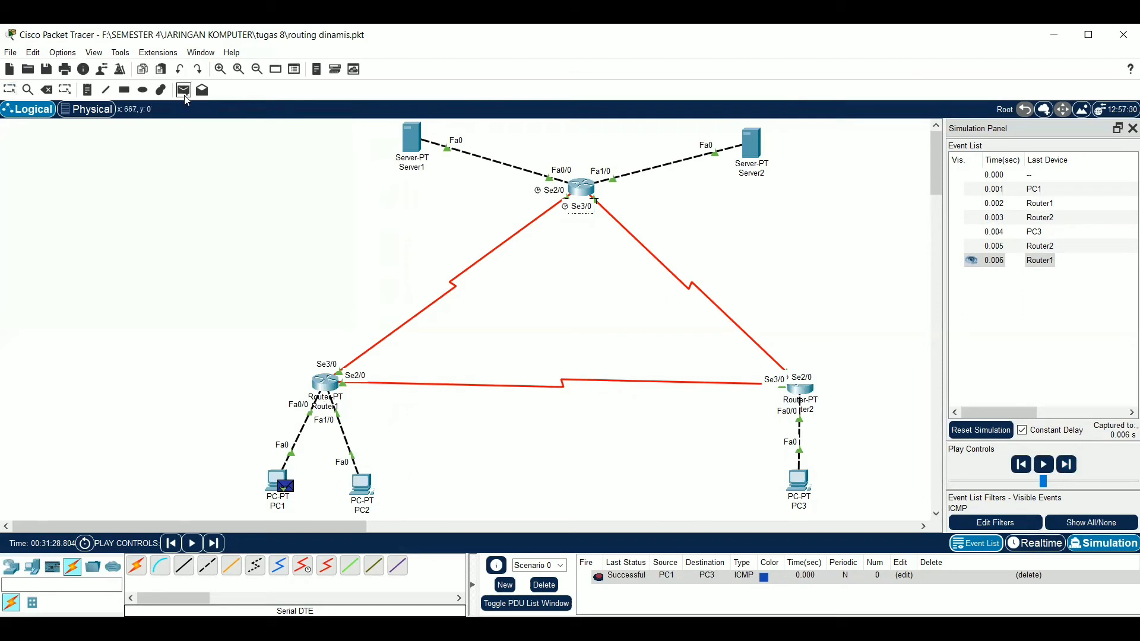
{"action": "left_click", "coordinate": [283, 485]}
{"action": "left_click", "coordinate": [405, 144]}
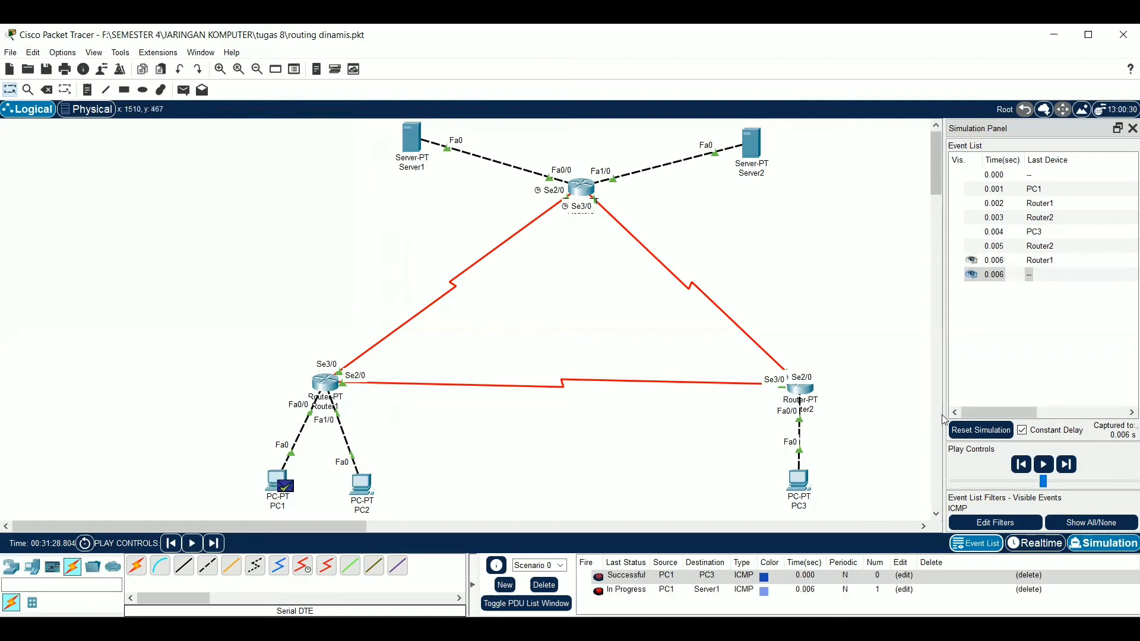
{"action": "left_click", "coordinate": [1066, 466]}
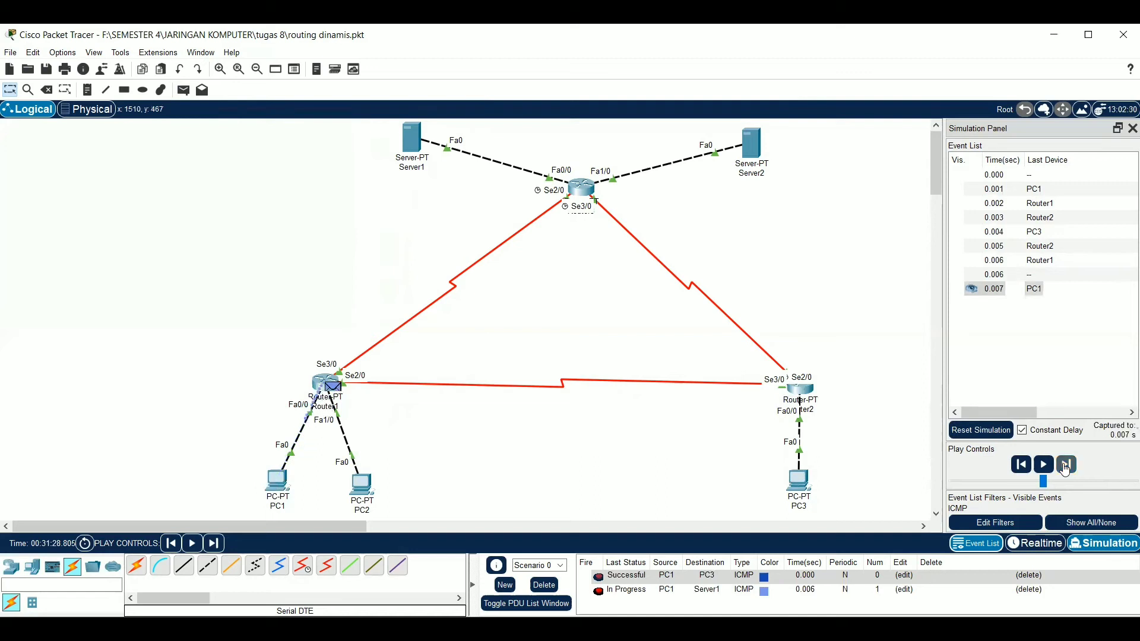
{"action": "left_click", "coordinate": [1066, 466]}
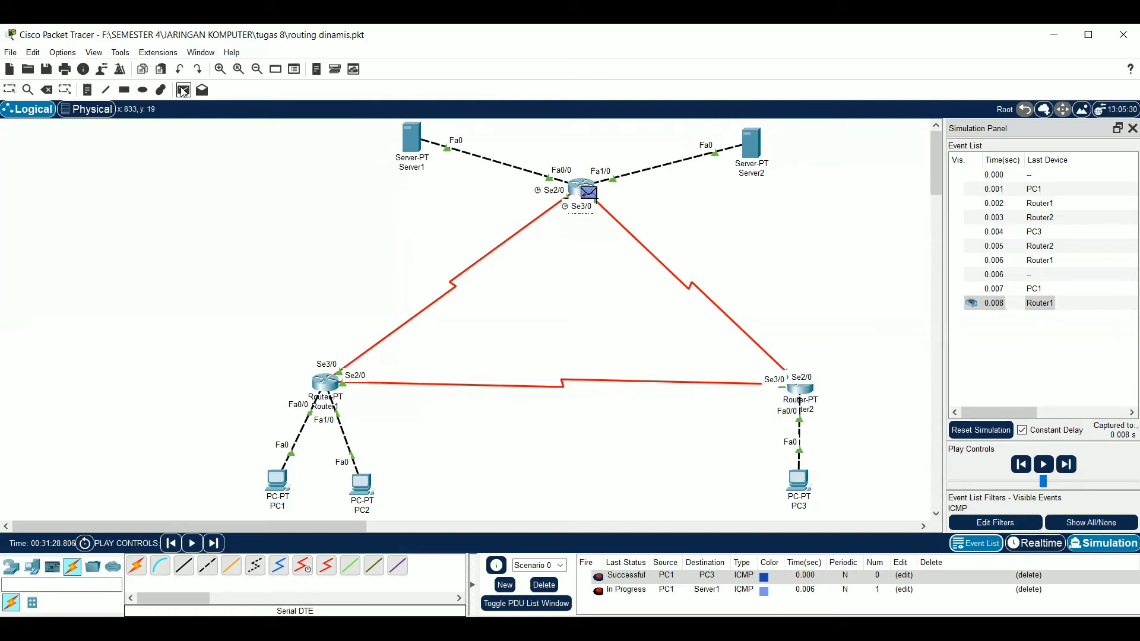
Add another simple PDU from PC1 to Server1 and advance the simulation event by event until its reply is back at PC1
{"action": "left_click", "coordinate": [278, 482]}
{"action": "left_click", "coordinate": [411, 140]}
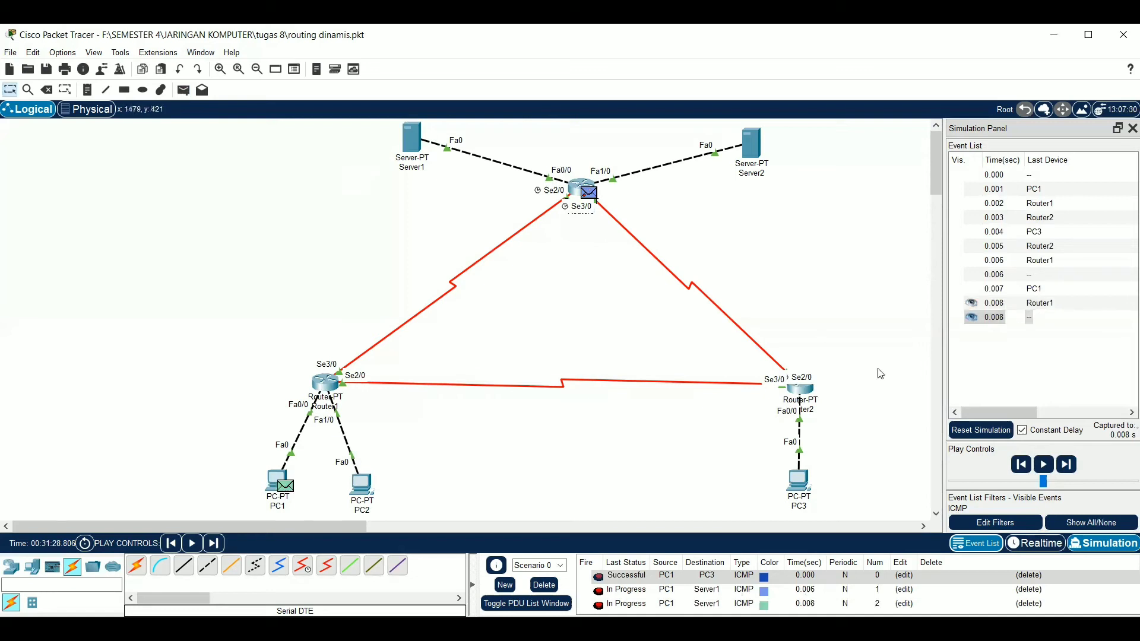
{"action": "left_click", "coordinate": [1068, 466]}
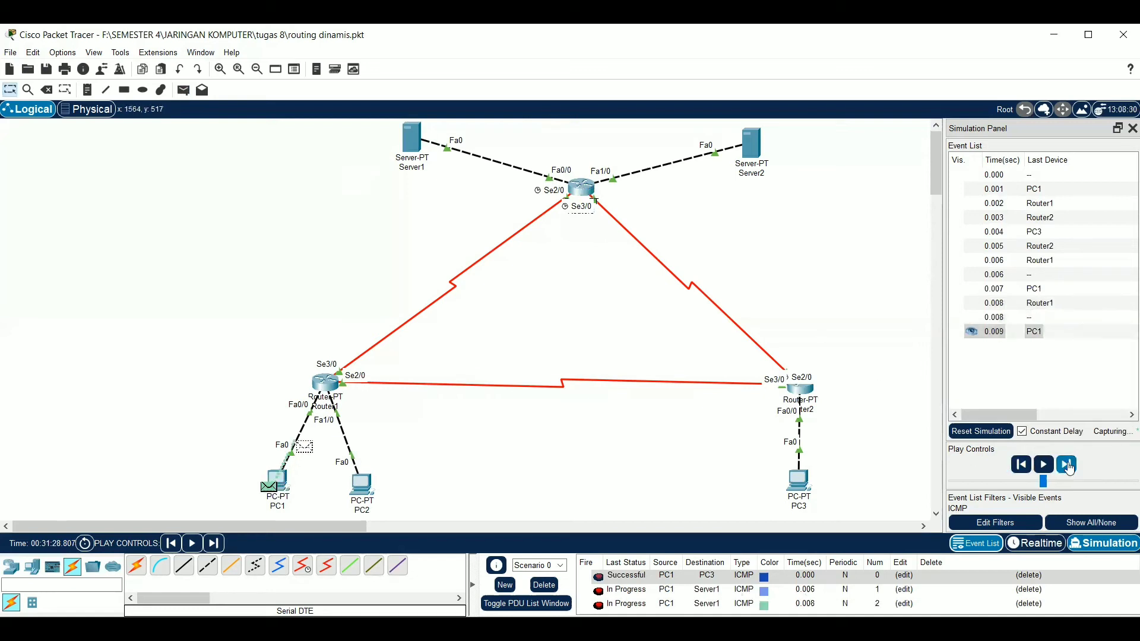
{"action": "left_click", "coordinate": [1068, 465]}
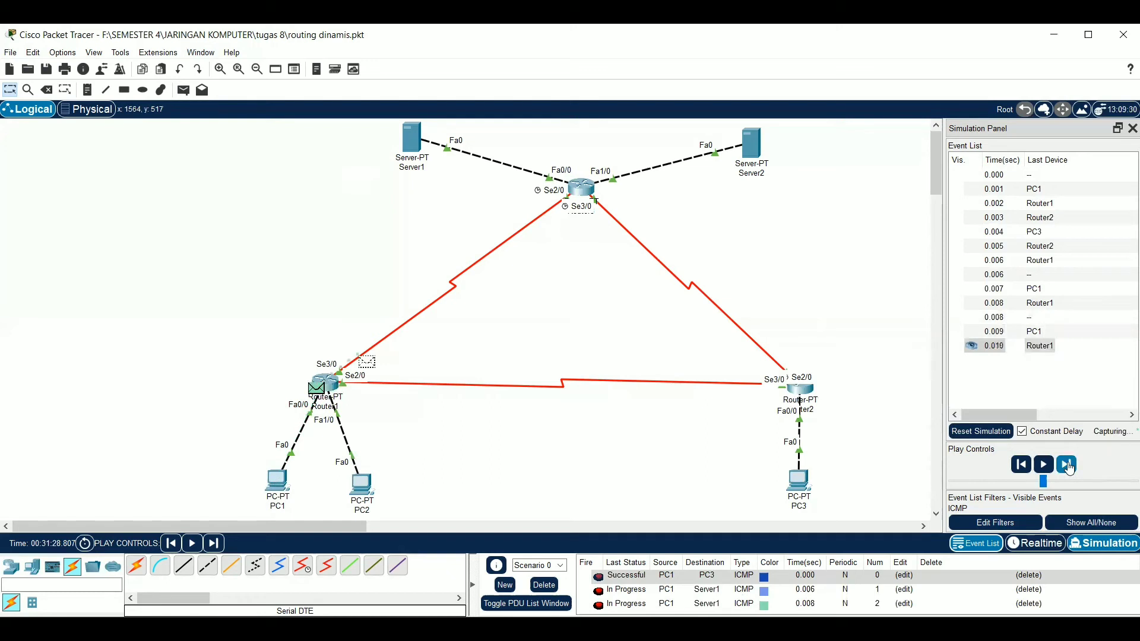
{"action": "left_click", "coordinate": [1067, 466]}
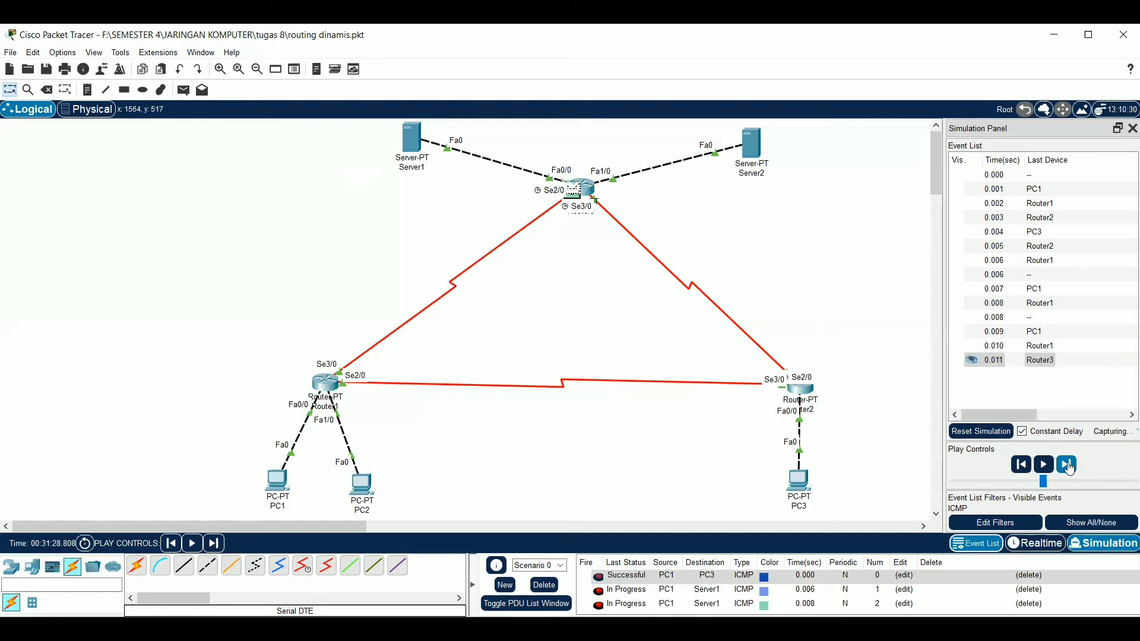
{"action": "left_click", "coordinate": [1068, 466]}
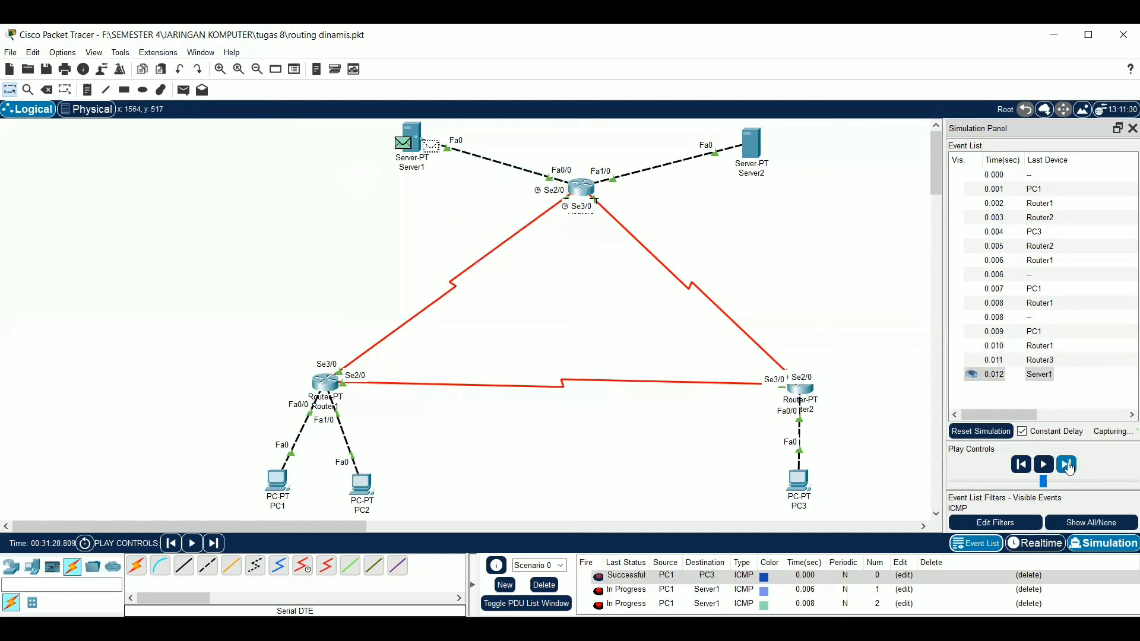
{"action": "left_click", "coordinate": [1067, 466]}
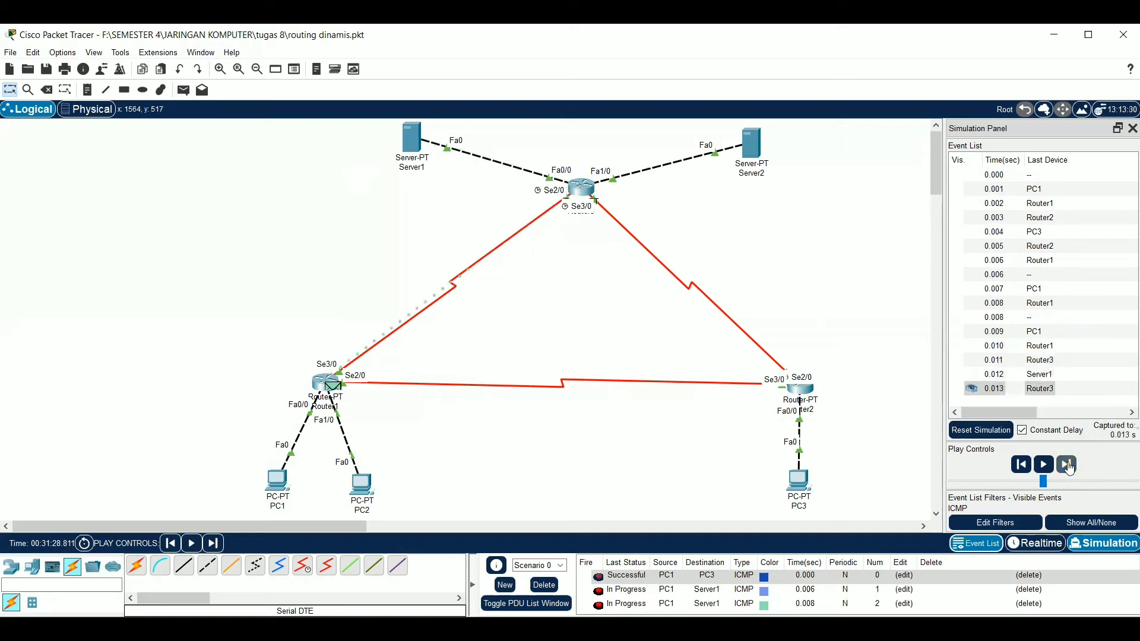
{"action": "left_click", "coordinate": [1068, 465]}
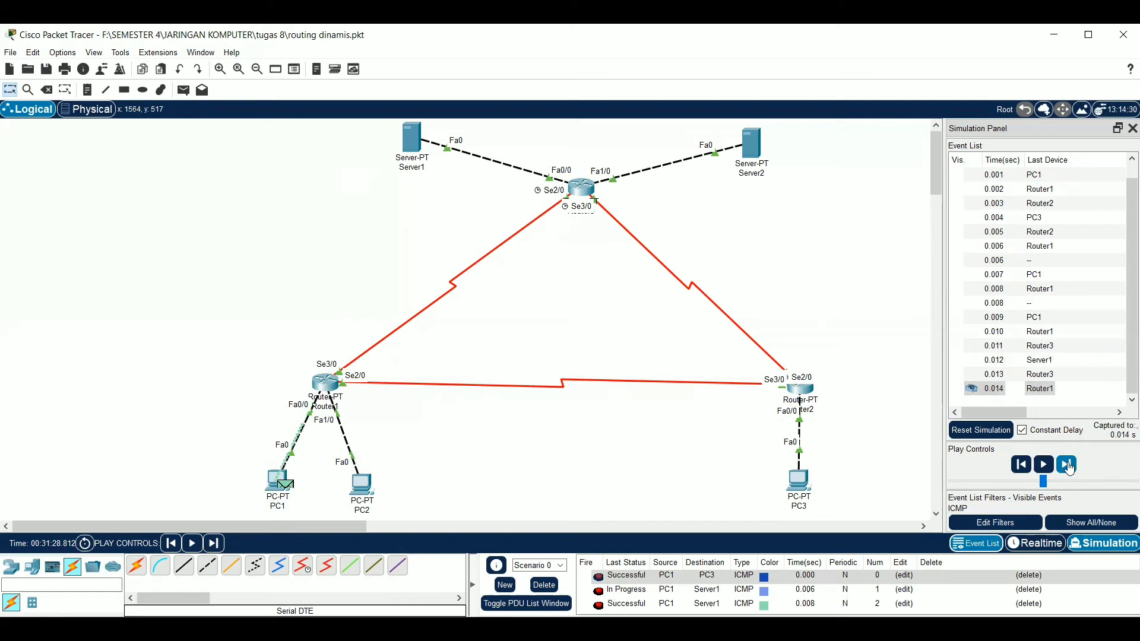
Clear the scenario's PDUs and try to send a simple PDU from PC1 to Server2 by advancing the simulation
{"action": "left_click", "coordinate": [542, 587]}
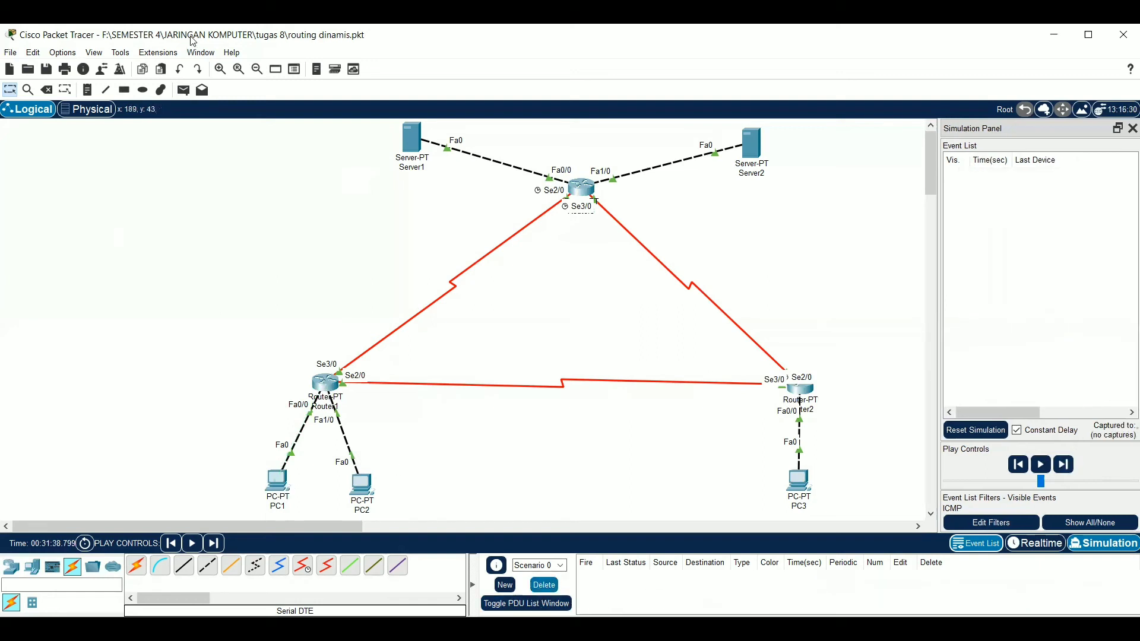
{"action": "left_click", "coordinate": [184, 90]}
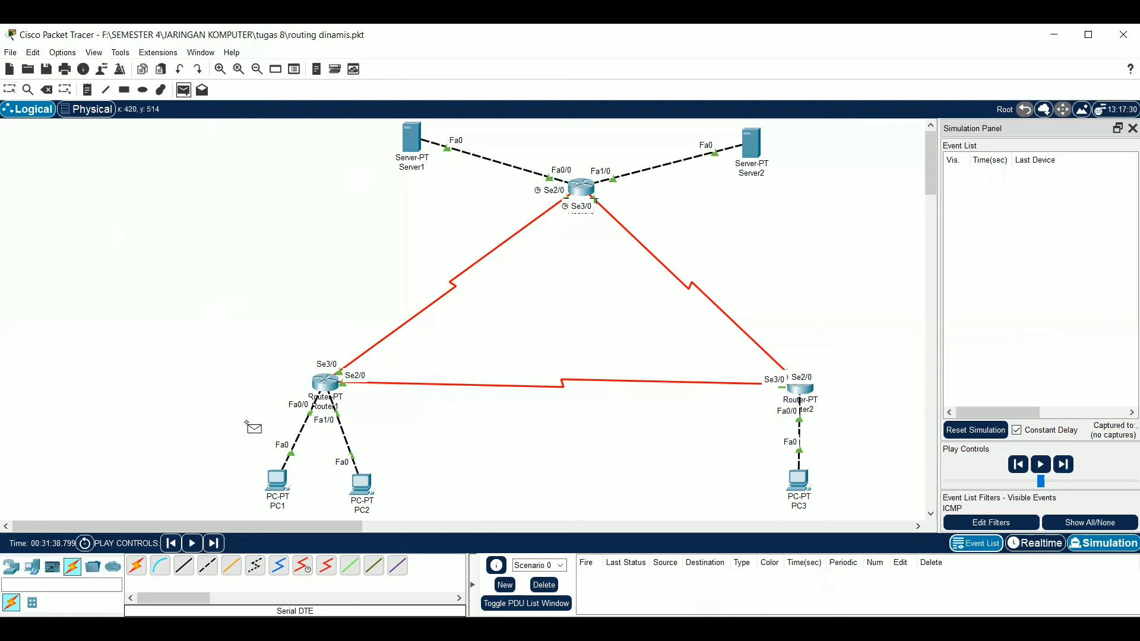
{"action": "left_click", "coordinate": [282, 476]}
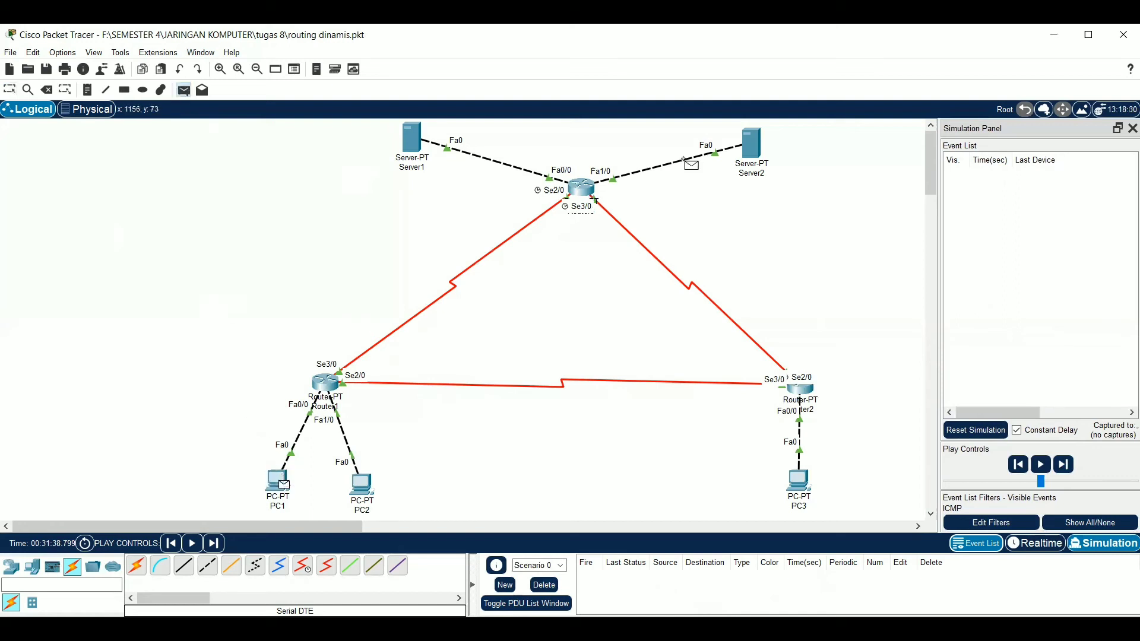
{"action": "left_click", "coordinate": [752, 149]}
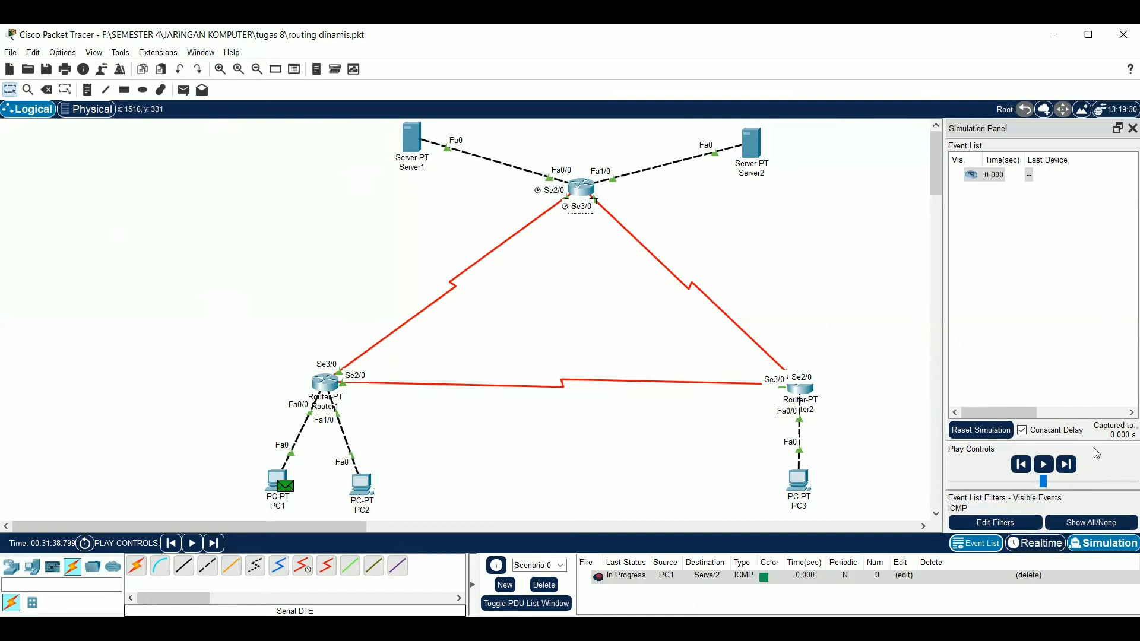
{"action": "left_click", "coordinate": [1069, 466]}
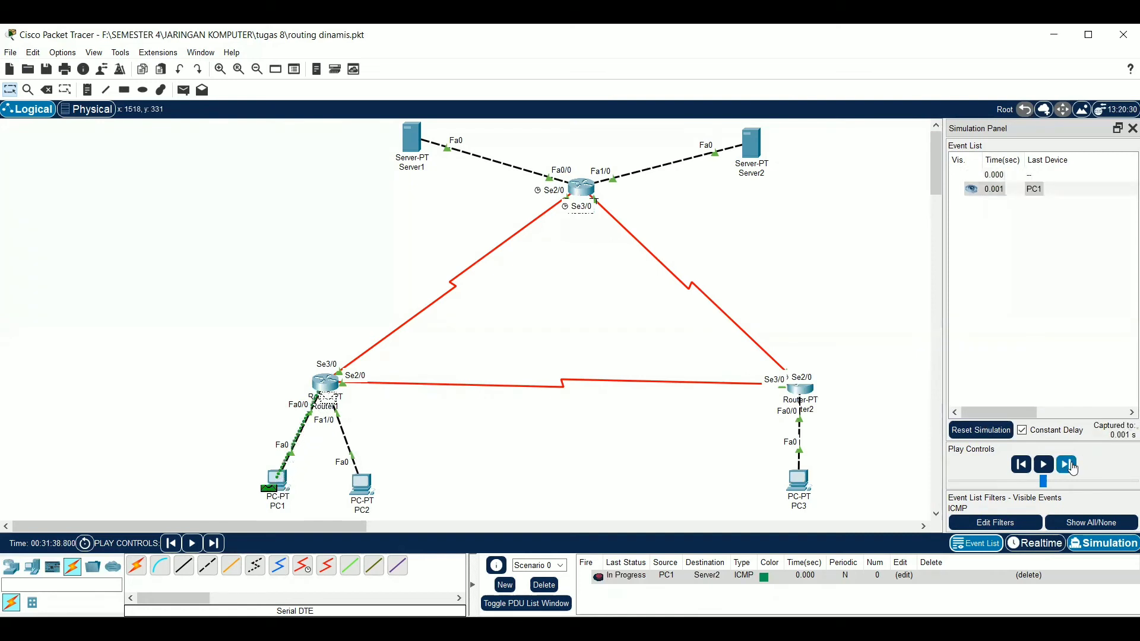
{"action": "left_click", "coordinate": [1069, 466]}
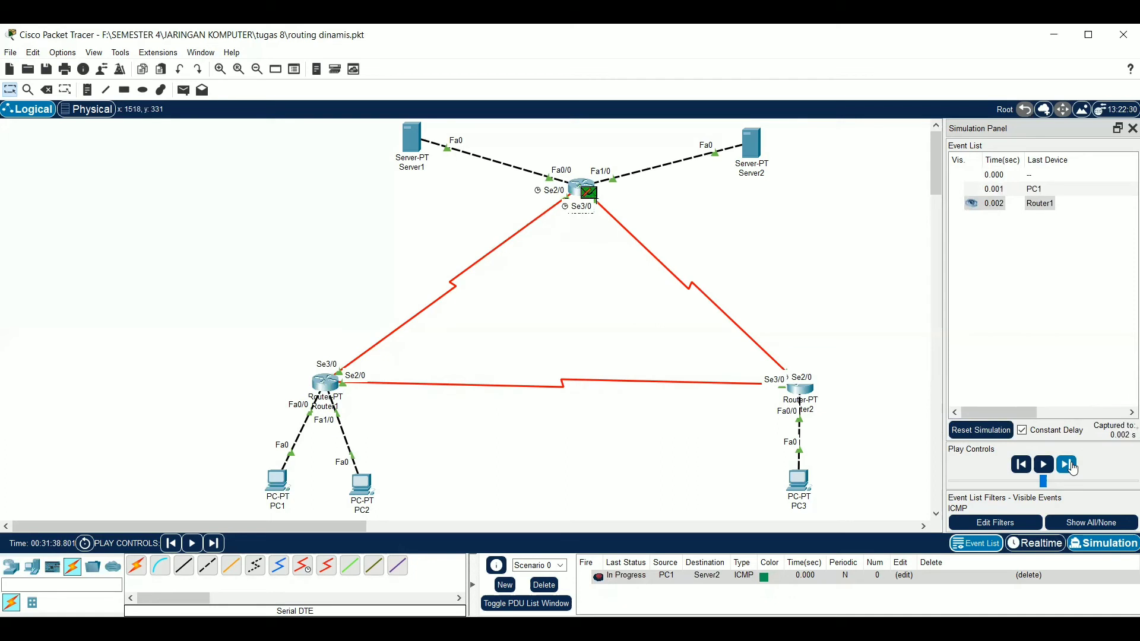
Clear the scenario again and add a new simple PDU with PC1 as the source and Server2 as the destination
{"action": "left_click", "coordinate": [544, 585]}
{"action": "left_click", "coordinate": [185, 90]}
{"action": "left_click", "coordinate": [278, 482]}
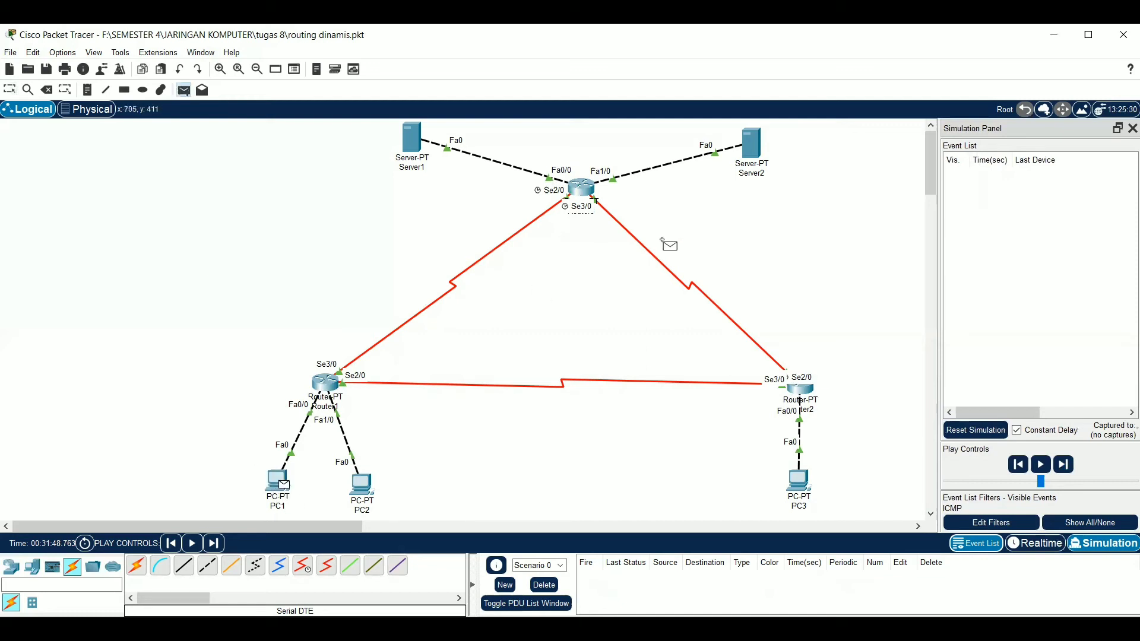
{"action": "left_click", "coordinate": [752, 153]}
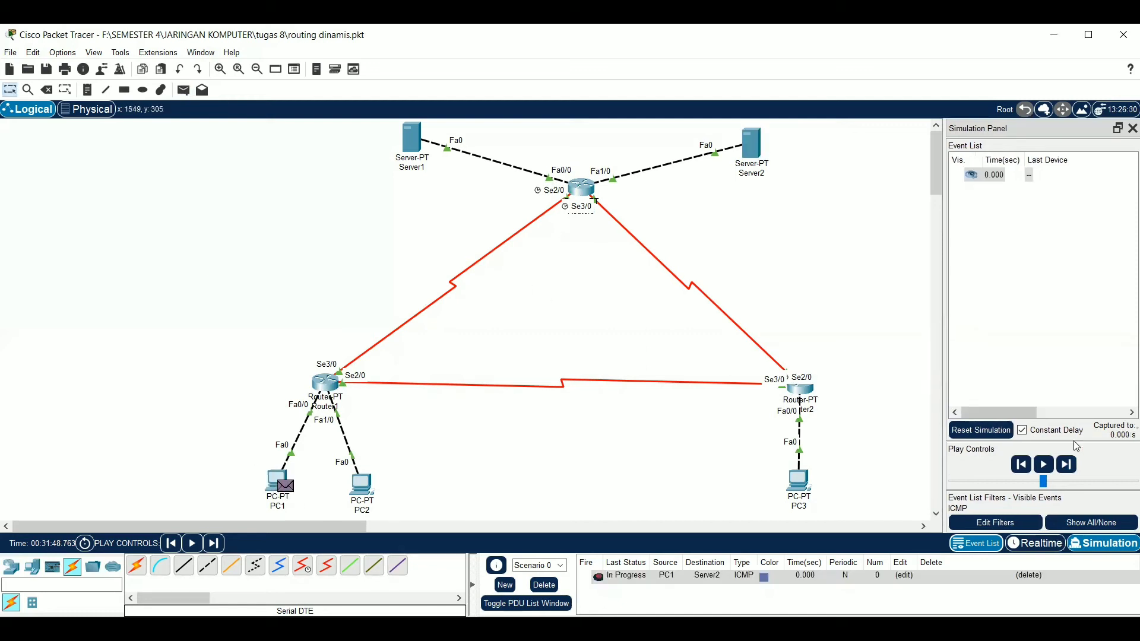
Advance the simulation event by event until the ICMP packet has travelled from PC1 to Server2 and its reply is back at PC1
{"action": "left_click", "coordinate": [1069, 465]}
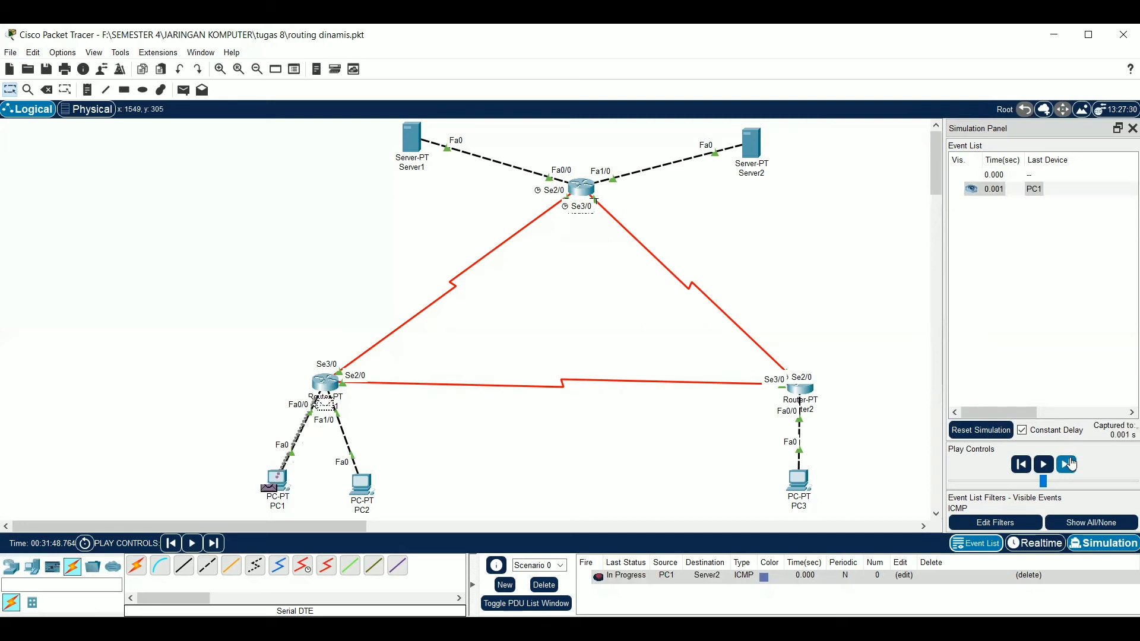
{"action": "left_click", "coordinate": [1069, 464]}
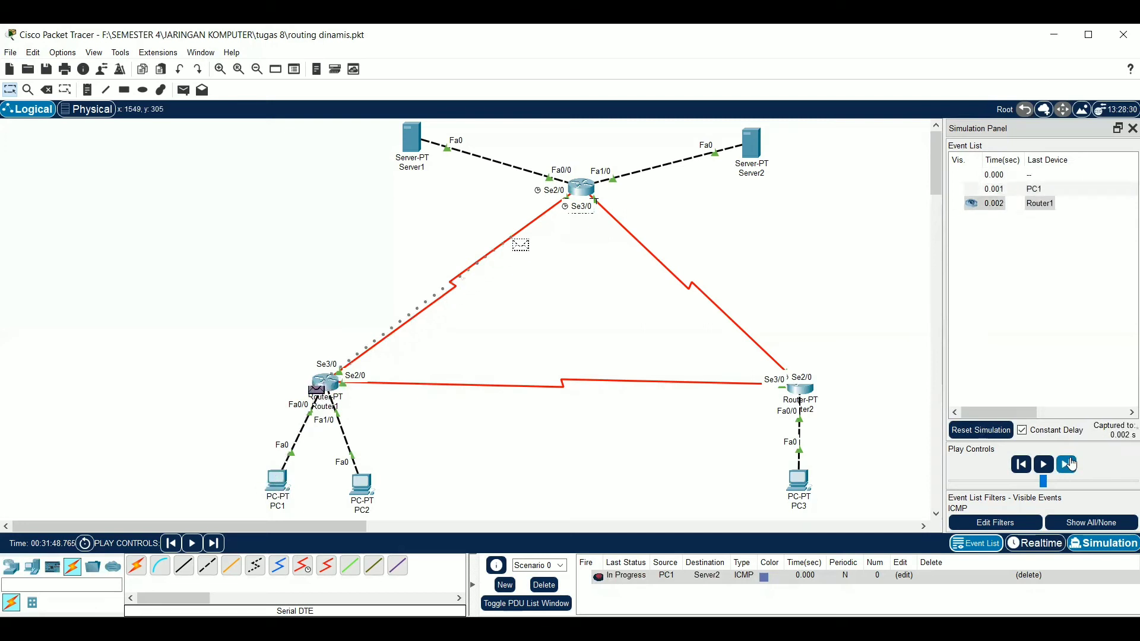
{"action": "left_click", "coordinate": [1069, 465]}
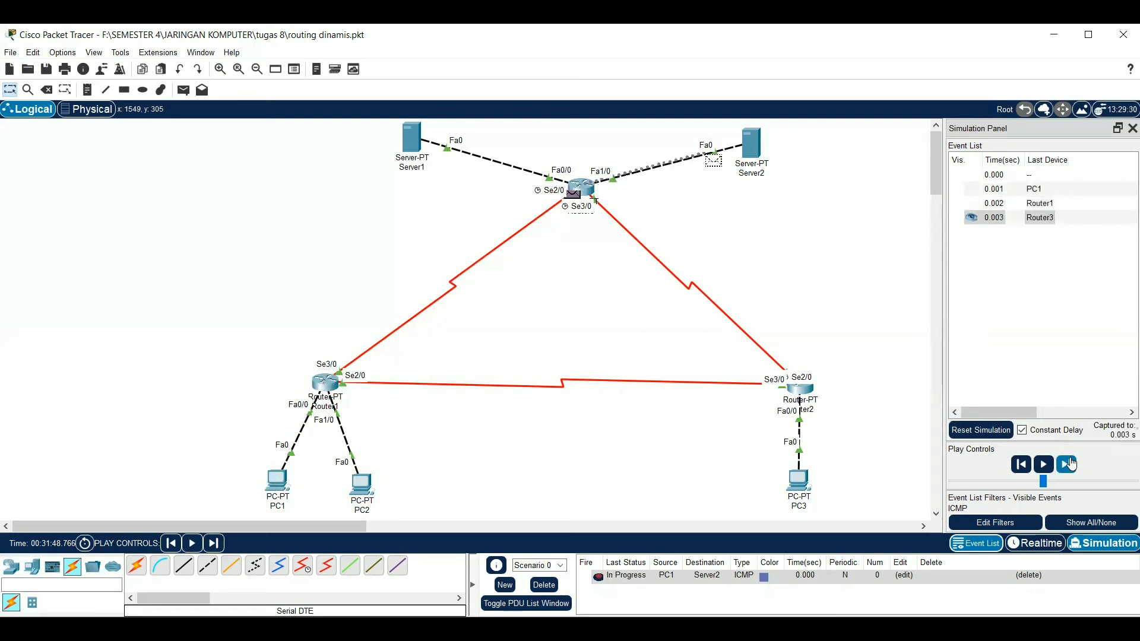
{"action": "left_click", "coordinate": [1069, 464]}
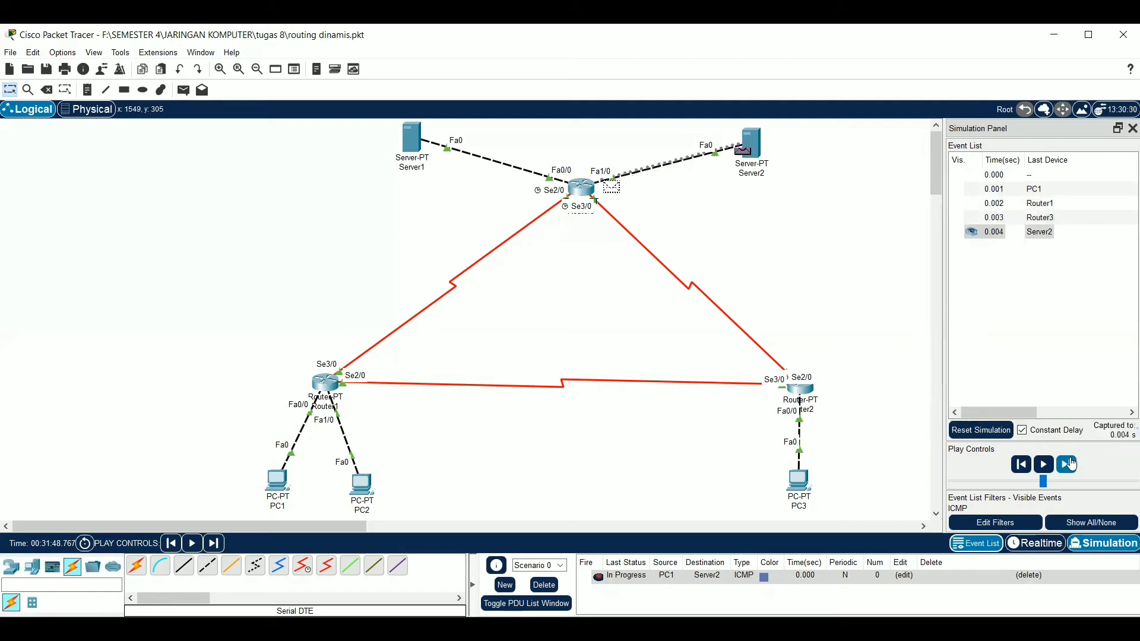
{"action": "left_click", "coordinate": [1069, 465]}
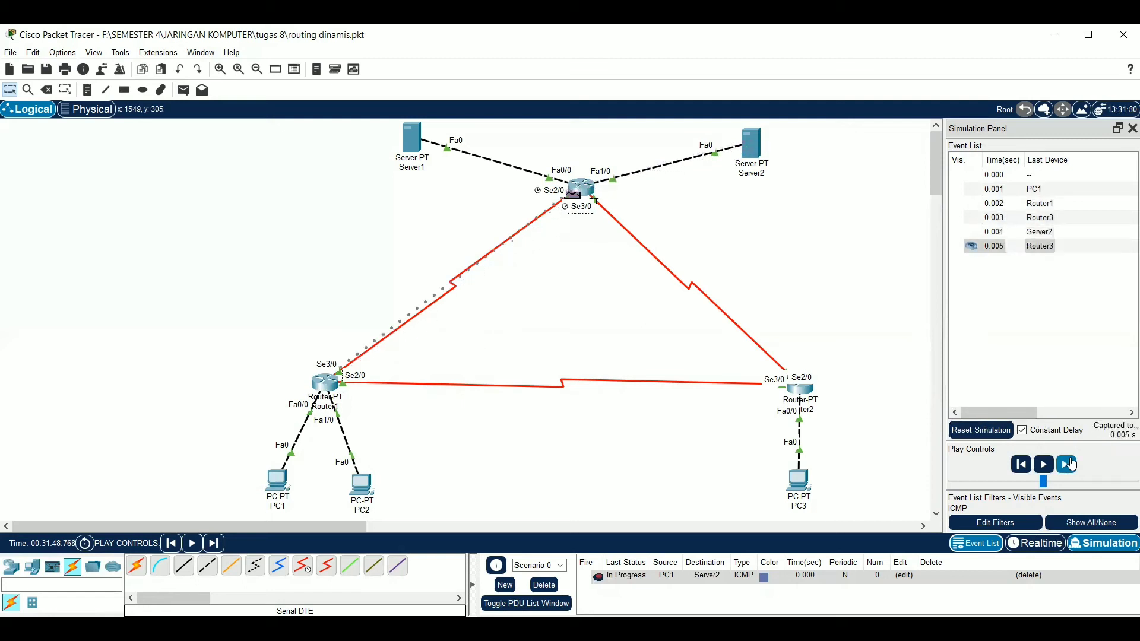
{"action": "left_click", "coordinate": [1069, 465]}
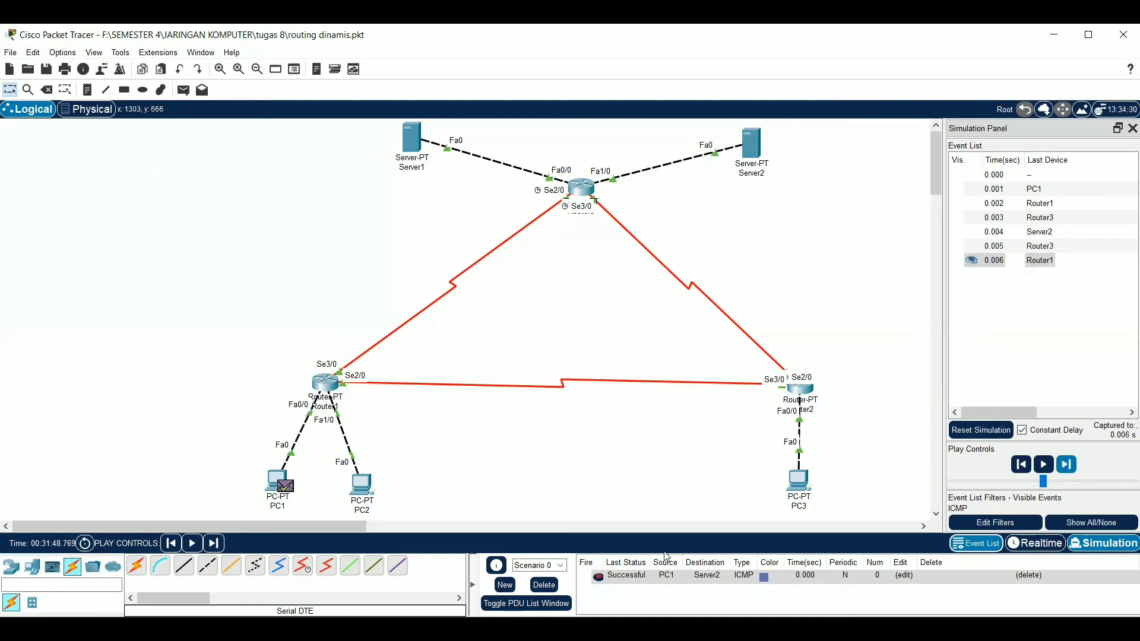
Add a simple PDU from PC3 to PC1 and advance the simulation event by event until its reply is back at PC3
{"action": "left_click", "coordinate": [184, 90]}
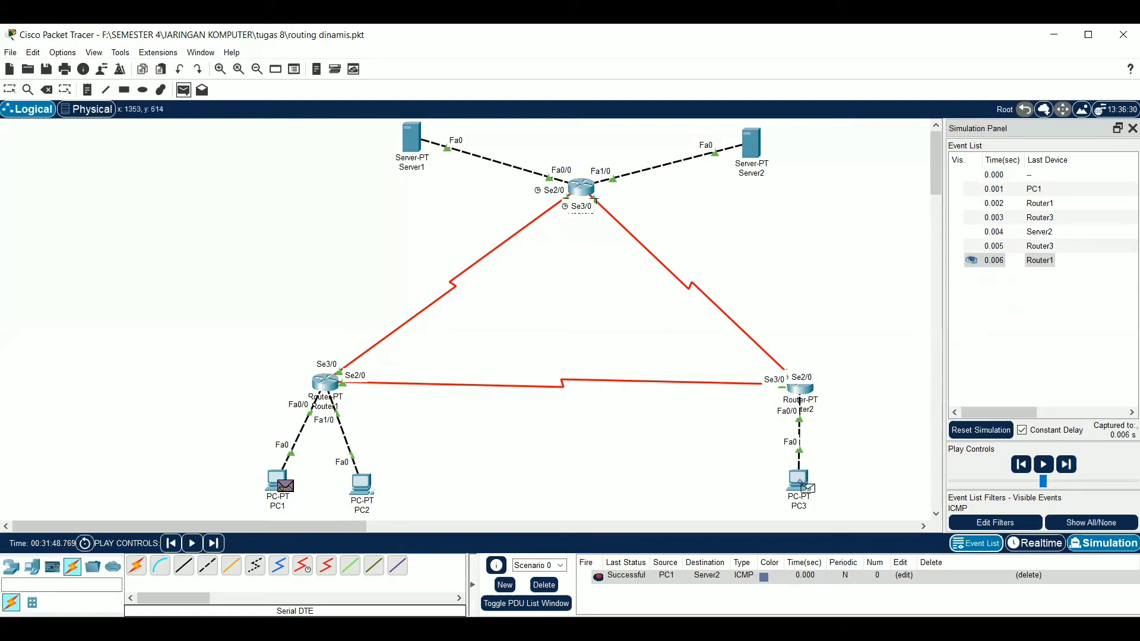
{"action": "left_click", "coordinate": [279, 483]}
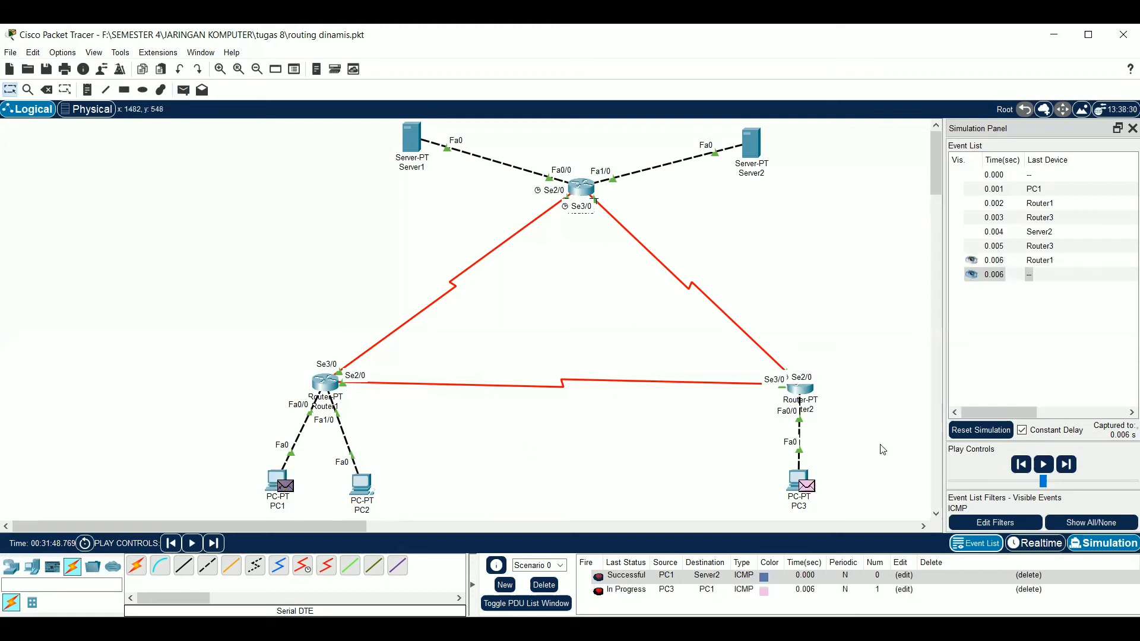
{"action": "left_click", "coordinate": [1067, 464]}
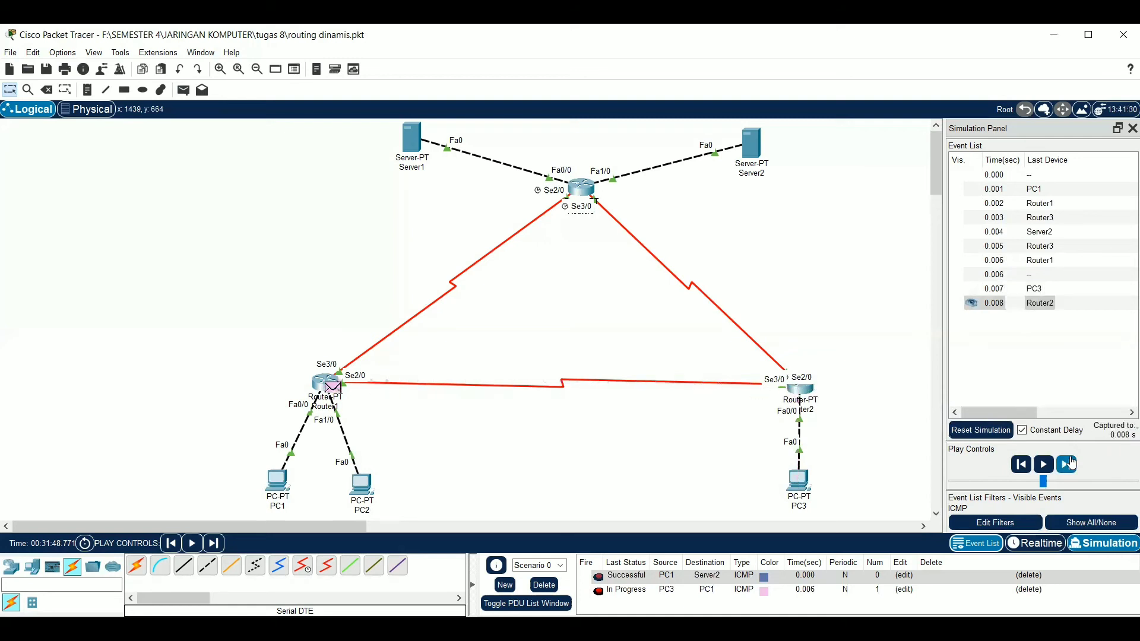
{"action": "left_click", "coordinate": [1068, 464]}
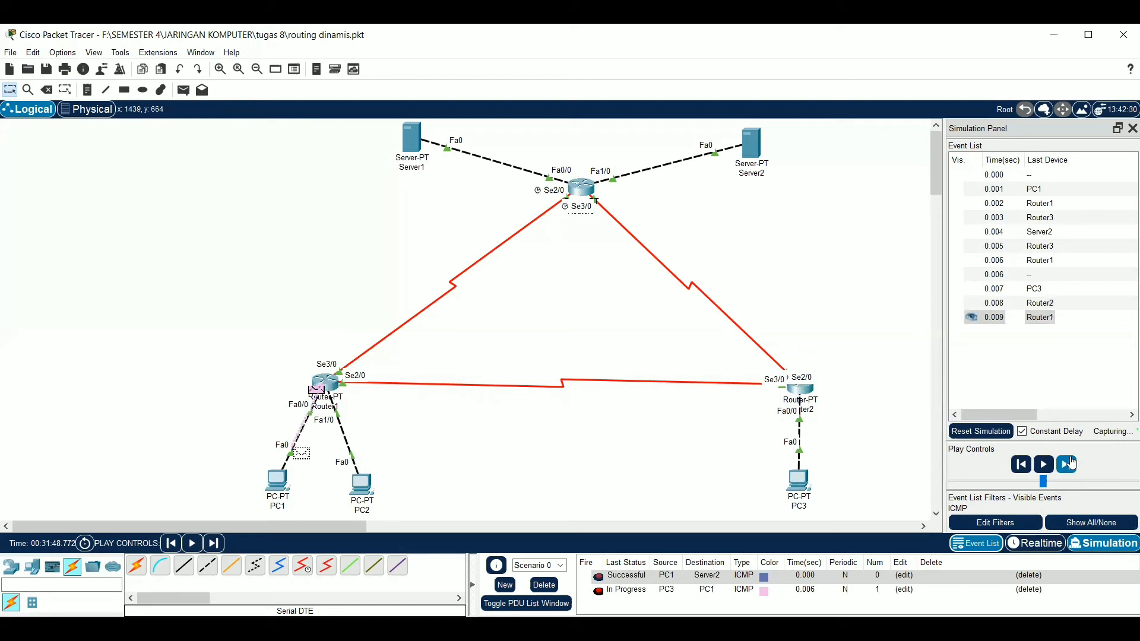
{"action": "left_click", "coordinate": [1068, 464]}
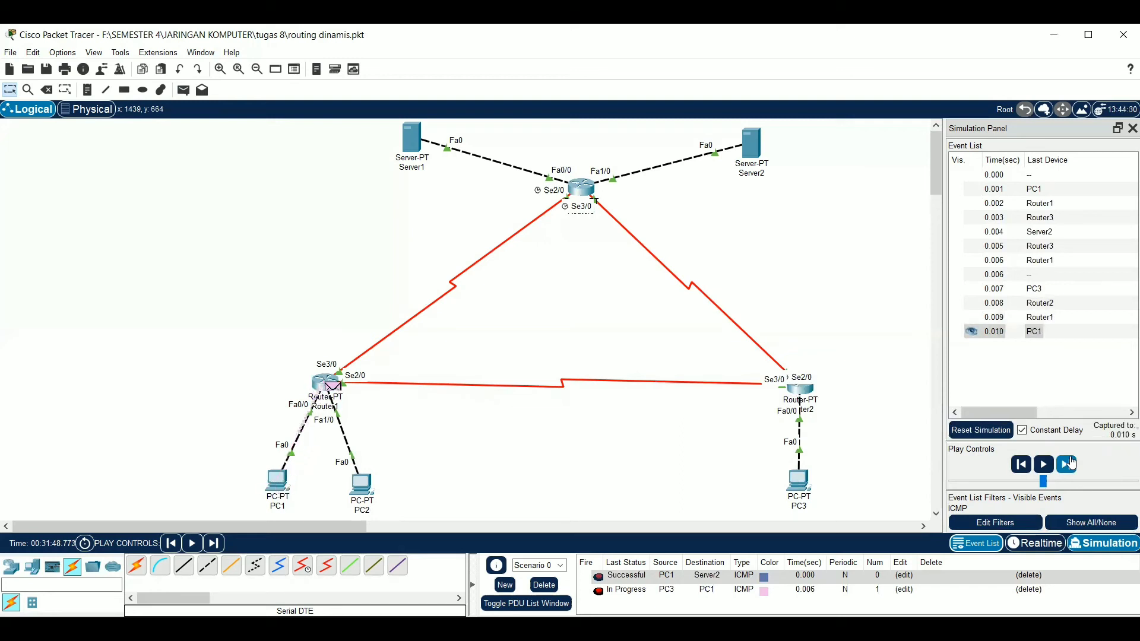
{"action": "left_click", "coordinate": [1071, 463]}
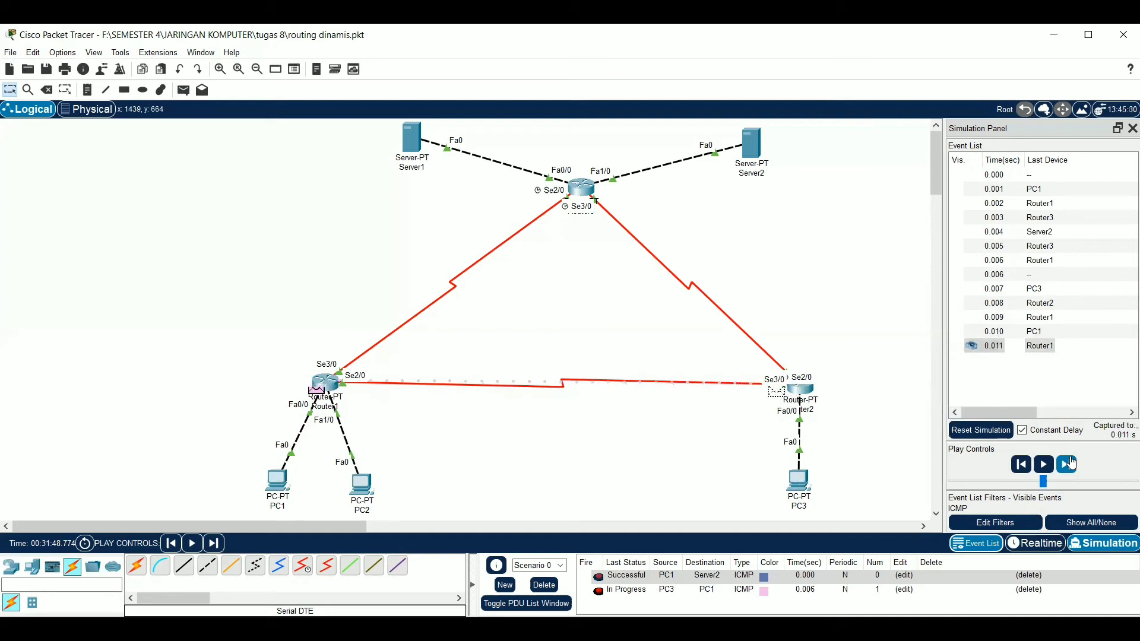
{"action": "left_click", "coordinate": [1071, 462]}
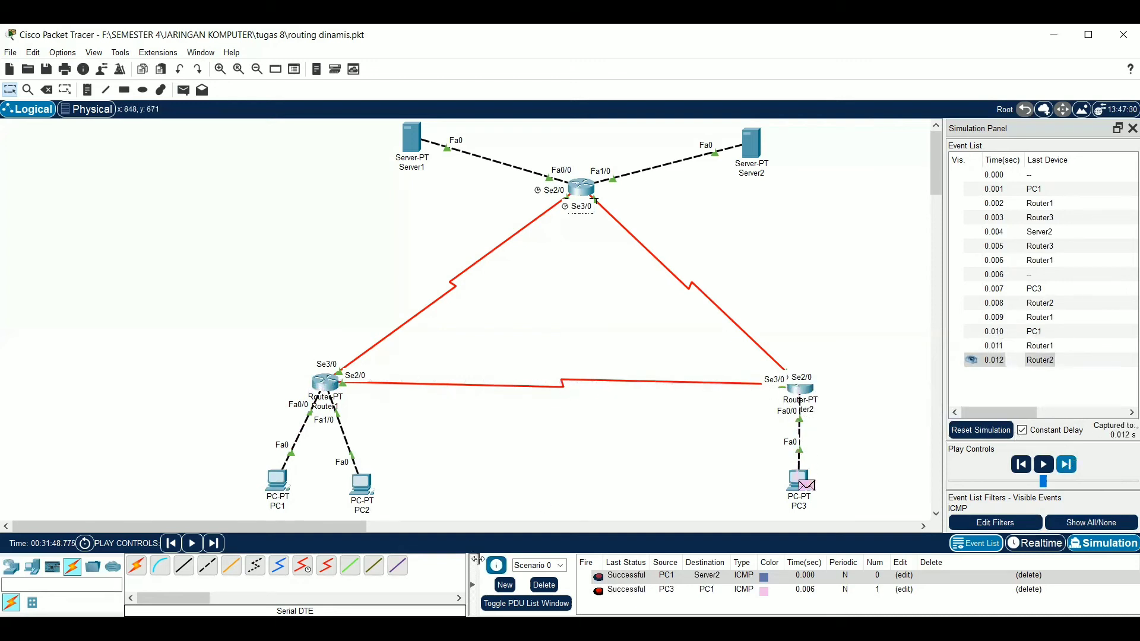
Add a simple PDU from PC3 to PC2 and advance the simulation event by event until its reply is back at PC3
{"action": "left_click", "coordinate": [185, 90]}
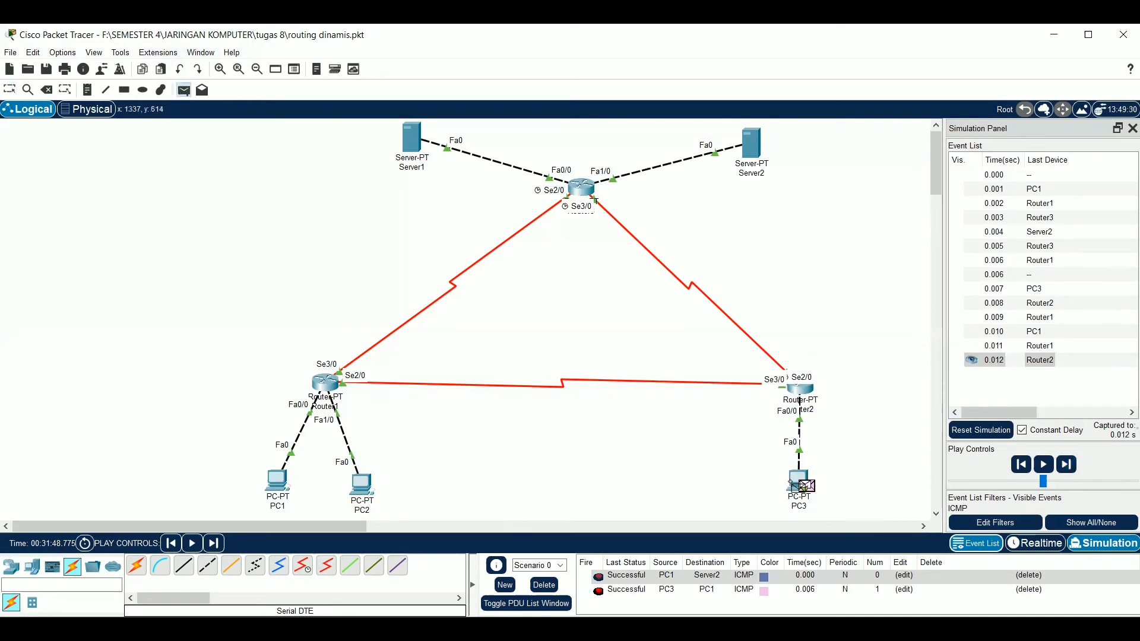
{"action": "left_click", "coordinate": [370, 488]}
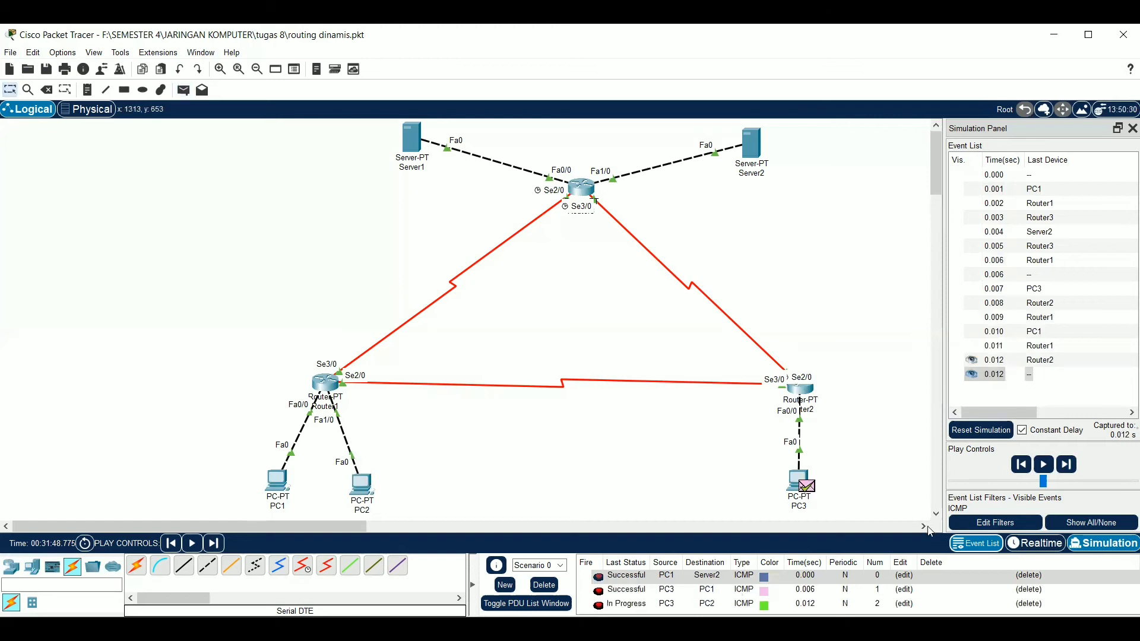
{"action": "left_click", "coordinate": [1067, 466]}
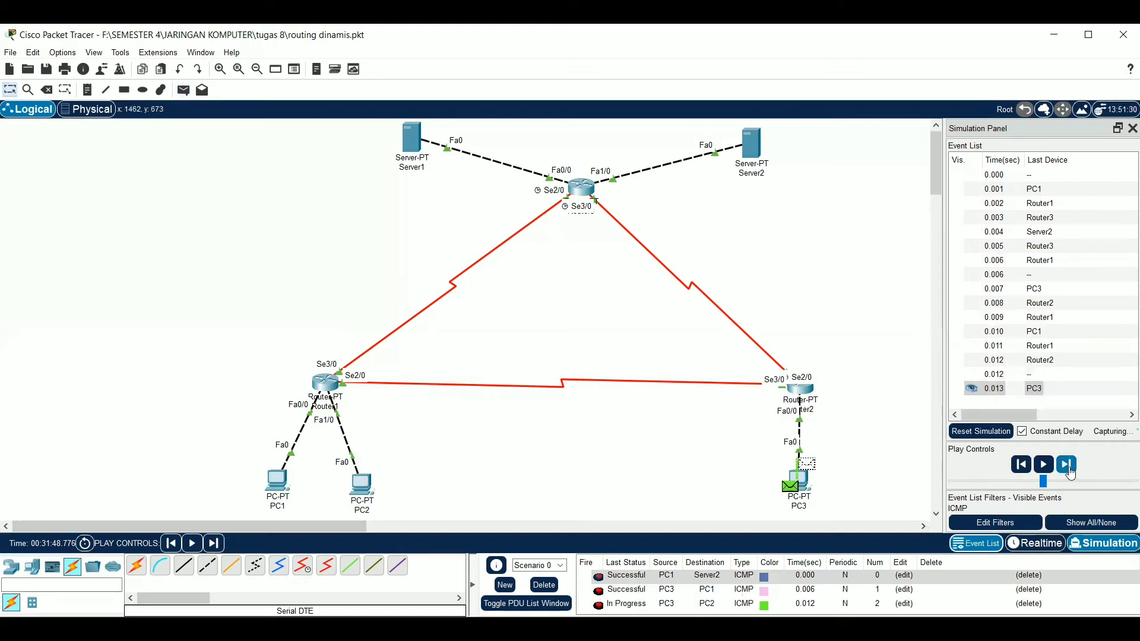
{"action": "left_click", "coordinate": [1067, 467]}
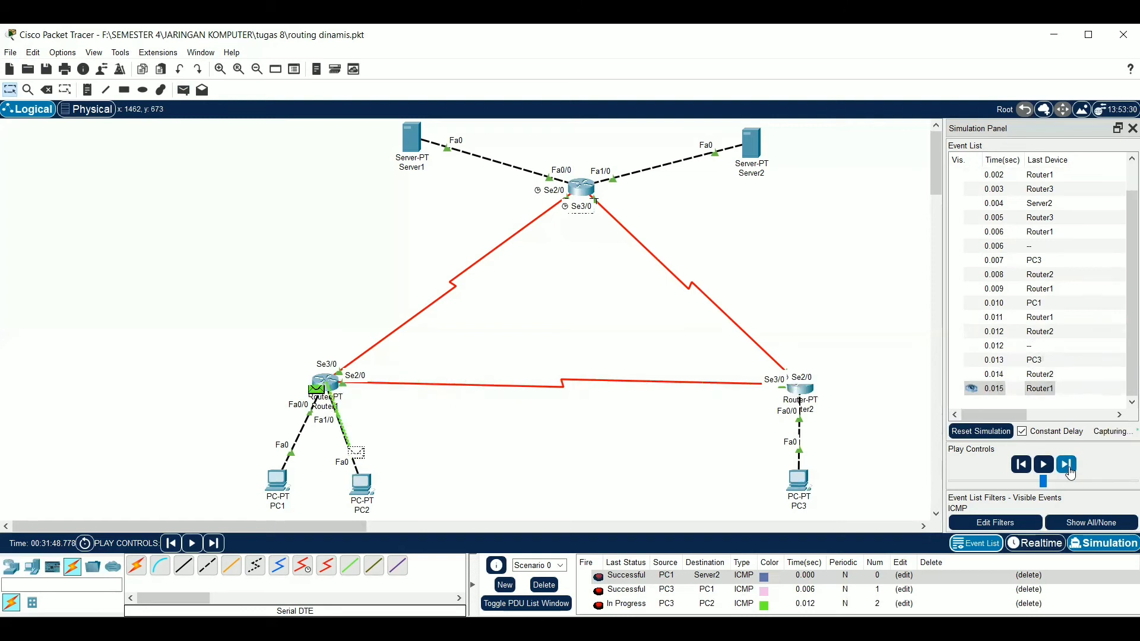
{"action": "left_click", "coordinate": [1067, 467]}
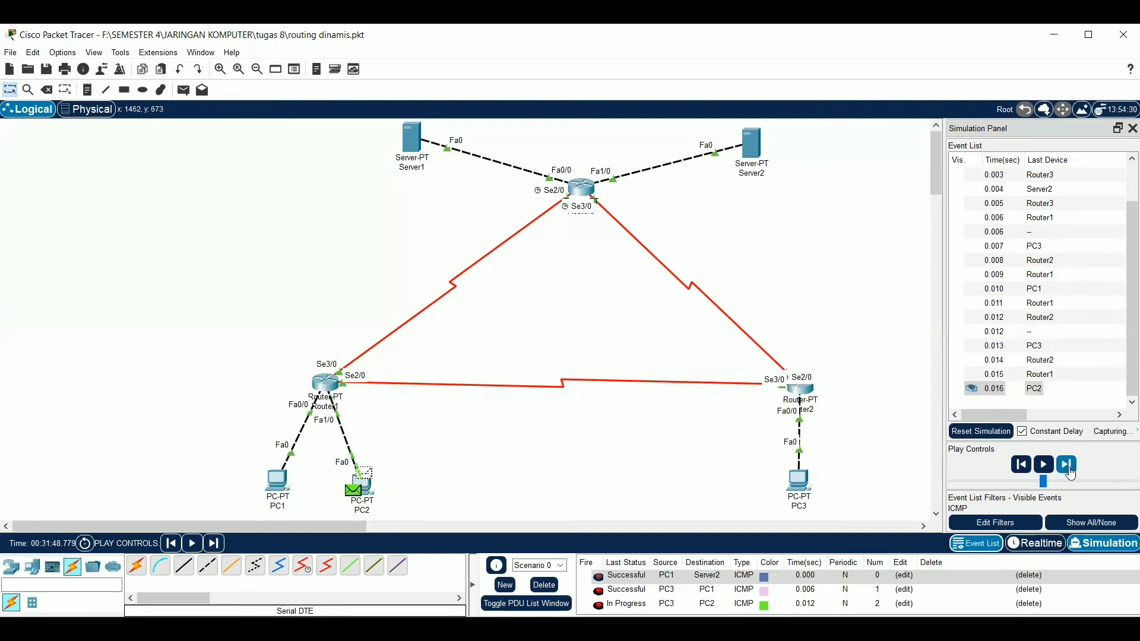
{"action": "left_click", "coordinate": [1068, 468]}
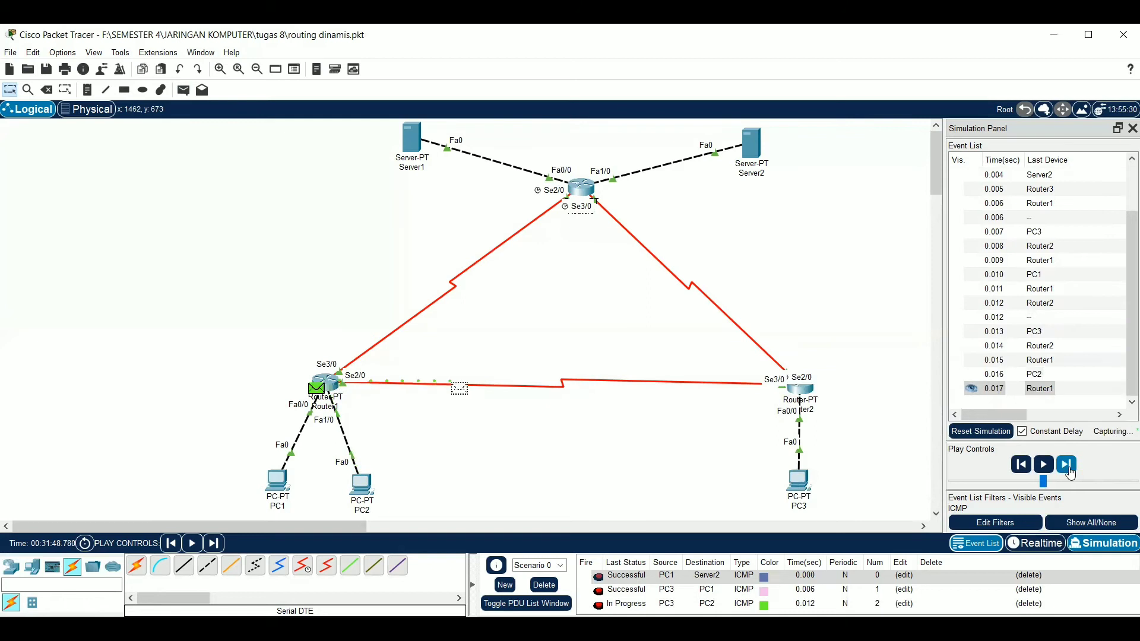
{"action": "left_click", "coordinate": [1068, 468]}
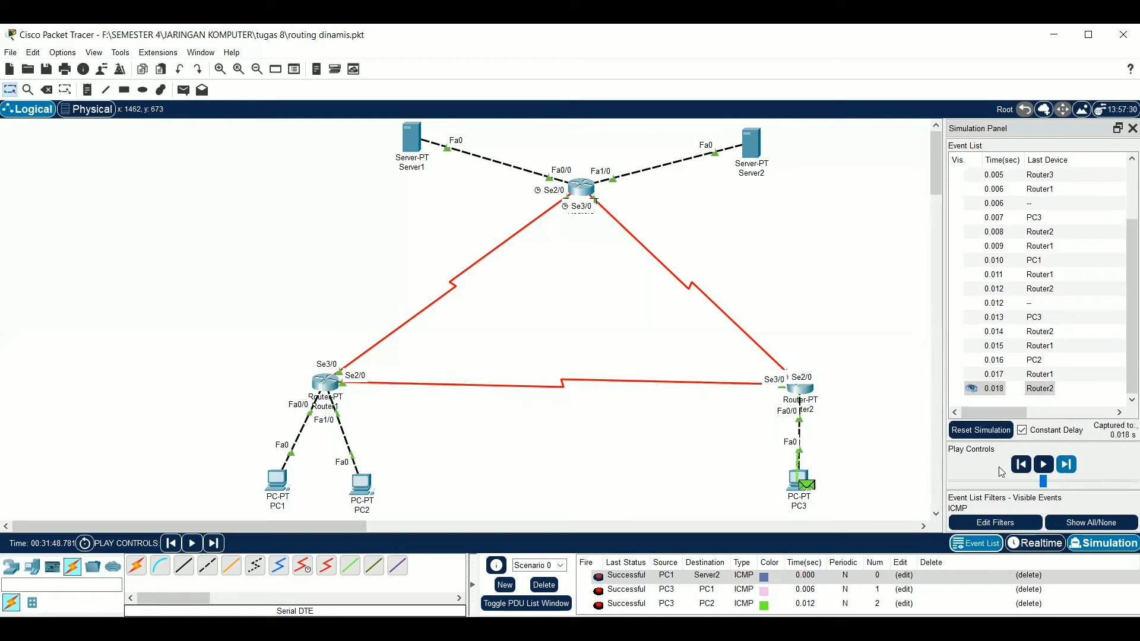
Clear the scenario's PDUs and add a new simple PDU with PC3 as the source and Server1 as the destination
{"action": "left_click", "coordinate": [542, 586]}
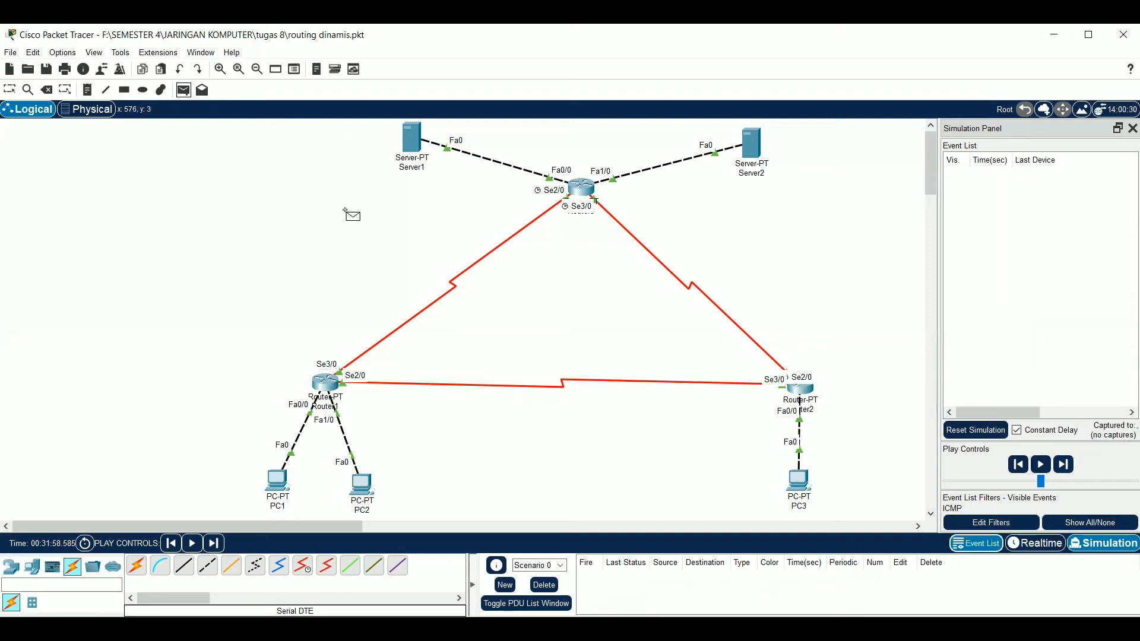
{"action": "left_click", "coordinate": [802, 483]}
{"action": "left_click", "coordinate": [412, 132]}
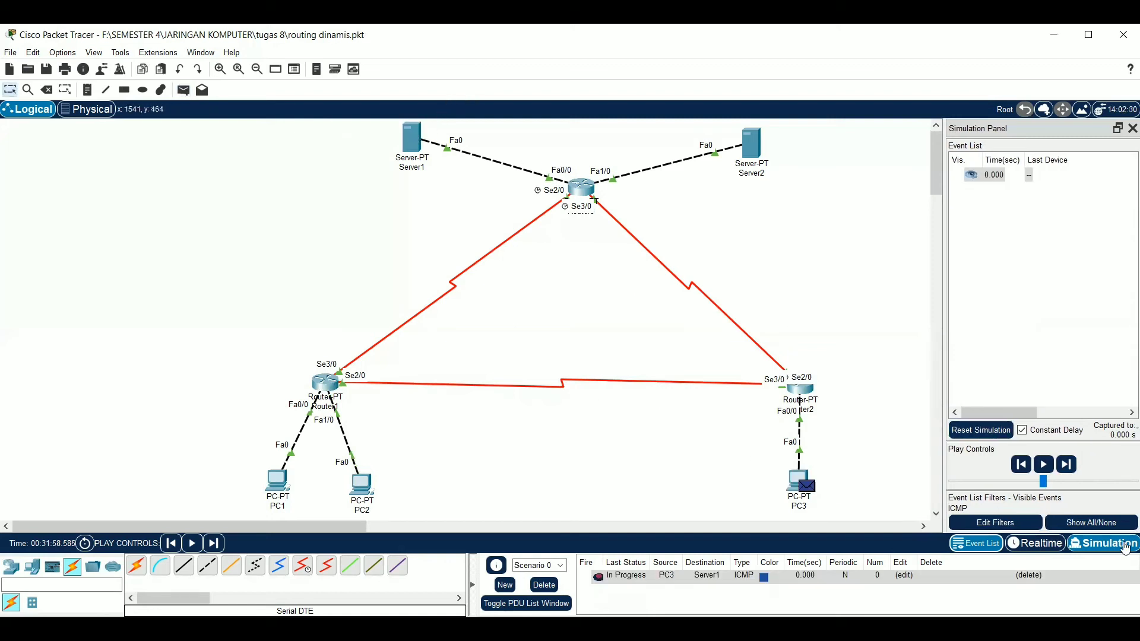
Advance the simulation event by event until the ICMP packet has reached Server1 and its reply is back at PC3
{"action": "left_click", "coordinate": [1068, 465]}
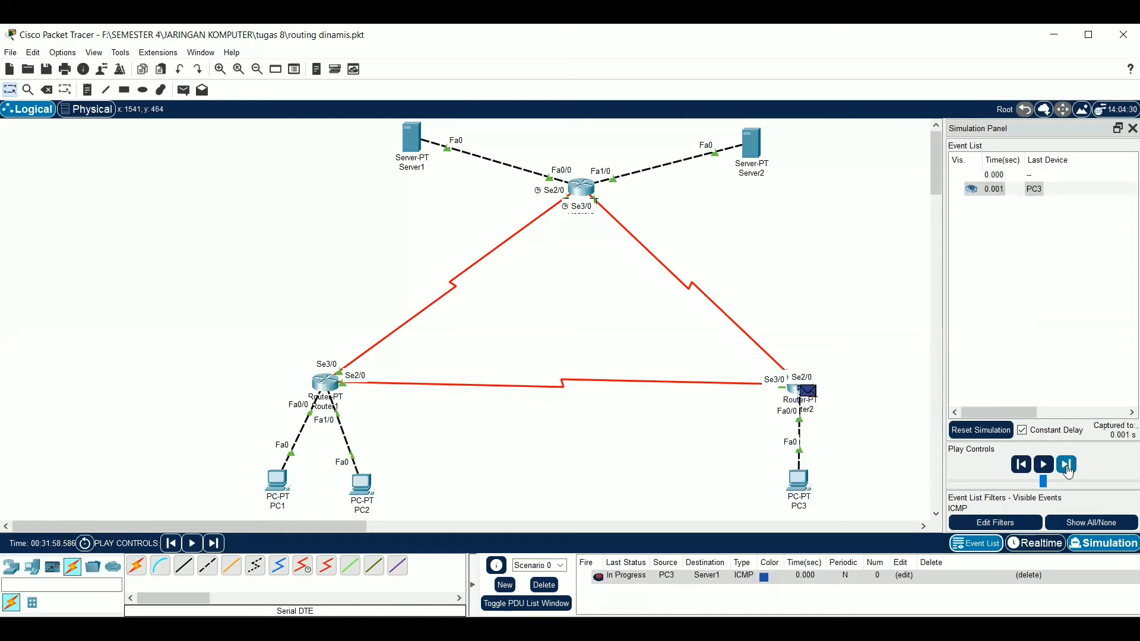
{"action": "left_click", "coordinate": [1067, 466]}
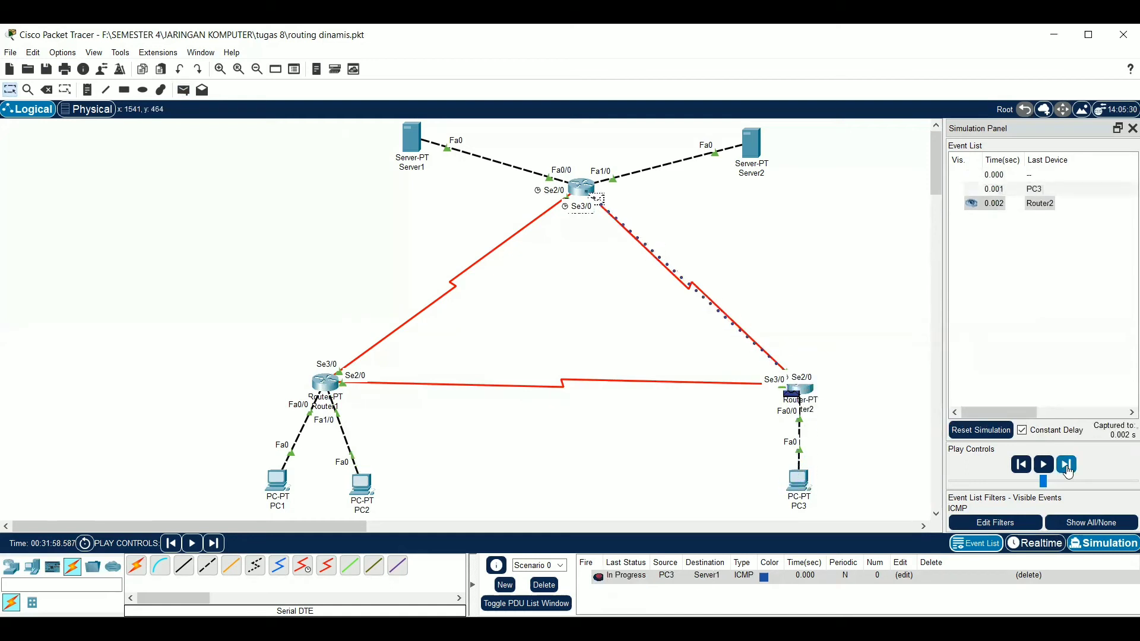
{"action": "left_click", "coordinate": [1067, 467]}
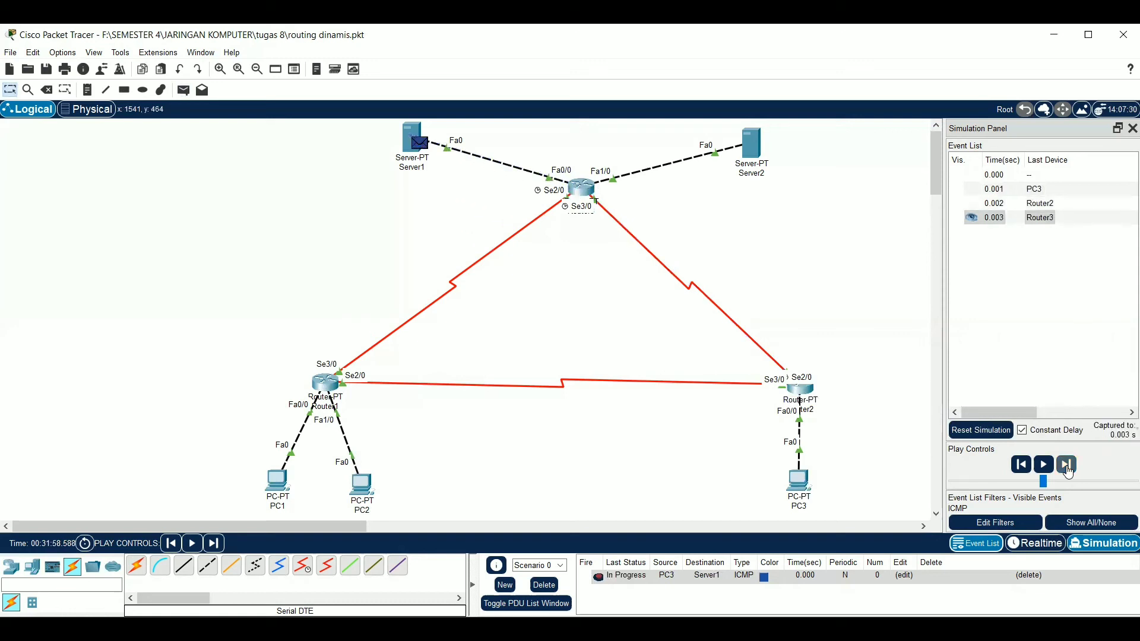
{"action": "left_click", "coordinate": [1067, 467]}
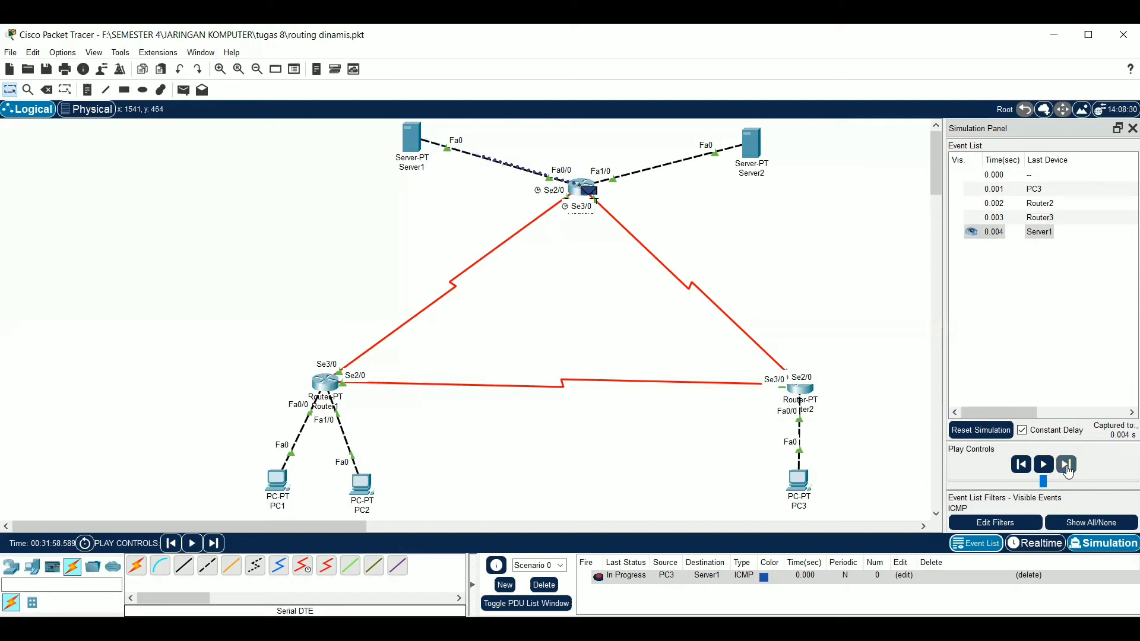
{"action": "left_click", "coordinate": [1067, 465]}
{"action": "left_click", "coordinate": [1067, 466]}
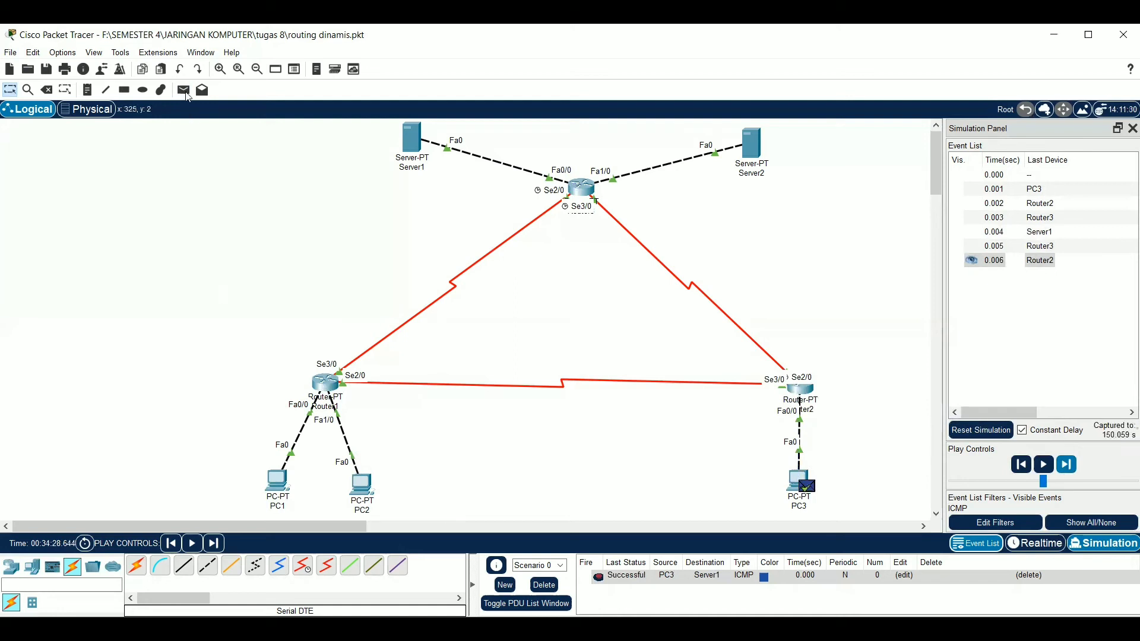
Add a simple PDU from PC3 to Server2 and advance the simulation event by event until its reply is back at PC3
{"action": "left_click", "coordinate": [184, 91]}
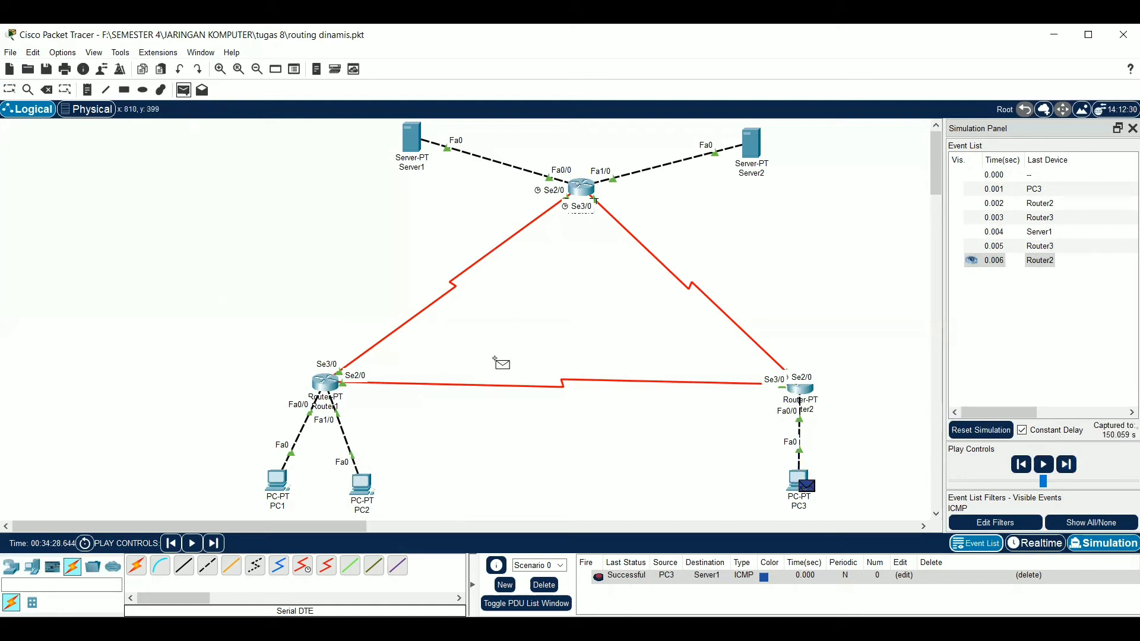
{"action": "left_click", "coordinate": [793, 482]}
{"action": "left_click", "coordinate": [750, 146]}
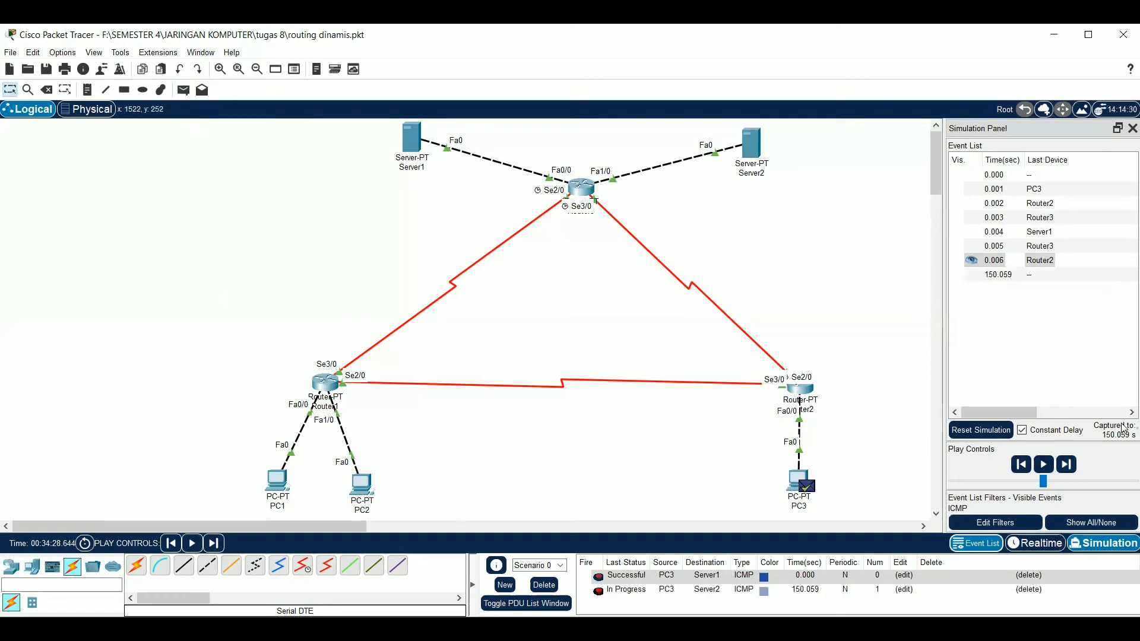
{"action": "left_click", "coordinate": [1065, 465]}
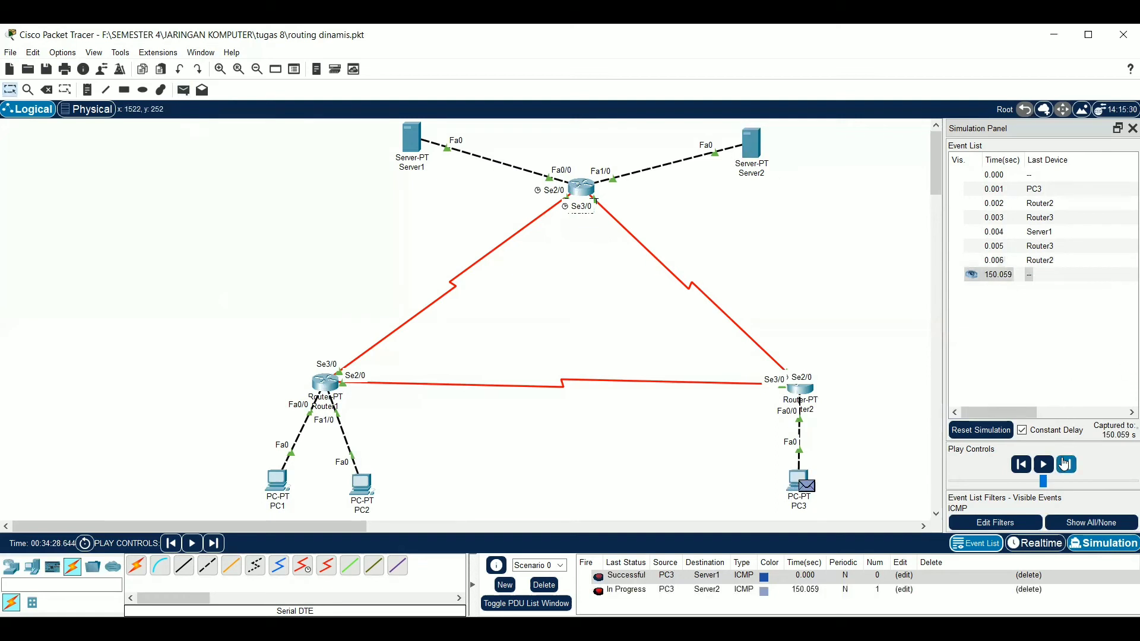
{"action": "left_click", "coordinate": [1065, 464]}
{"action": "left_click", "coordinate": [1065, 464]}
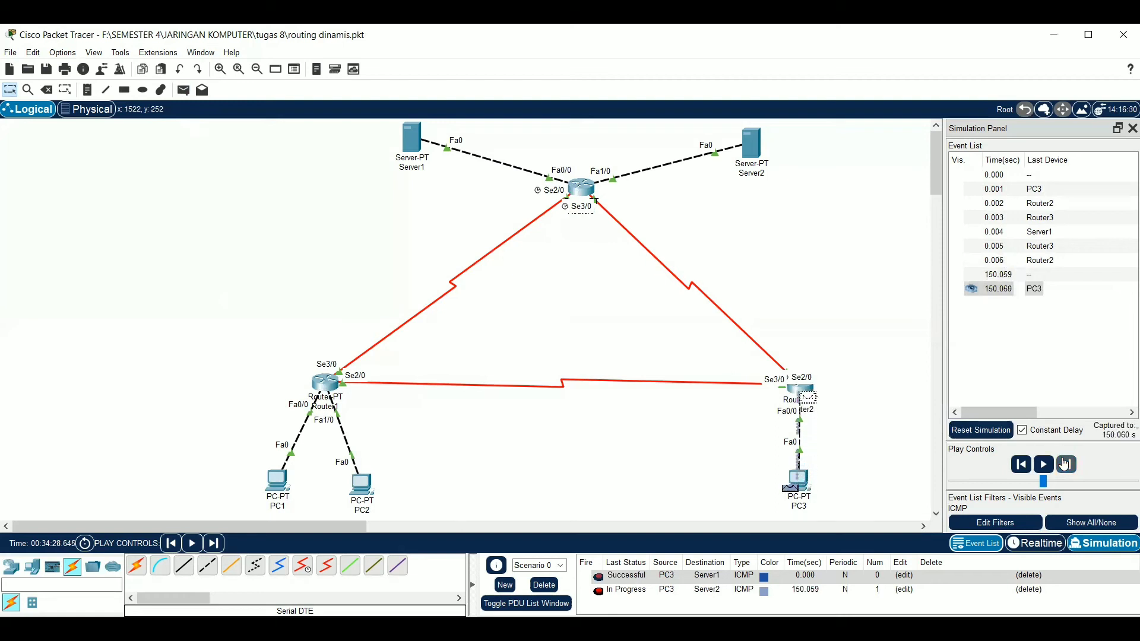
{"action": "left_click", "coordinate": [1065, 464]}
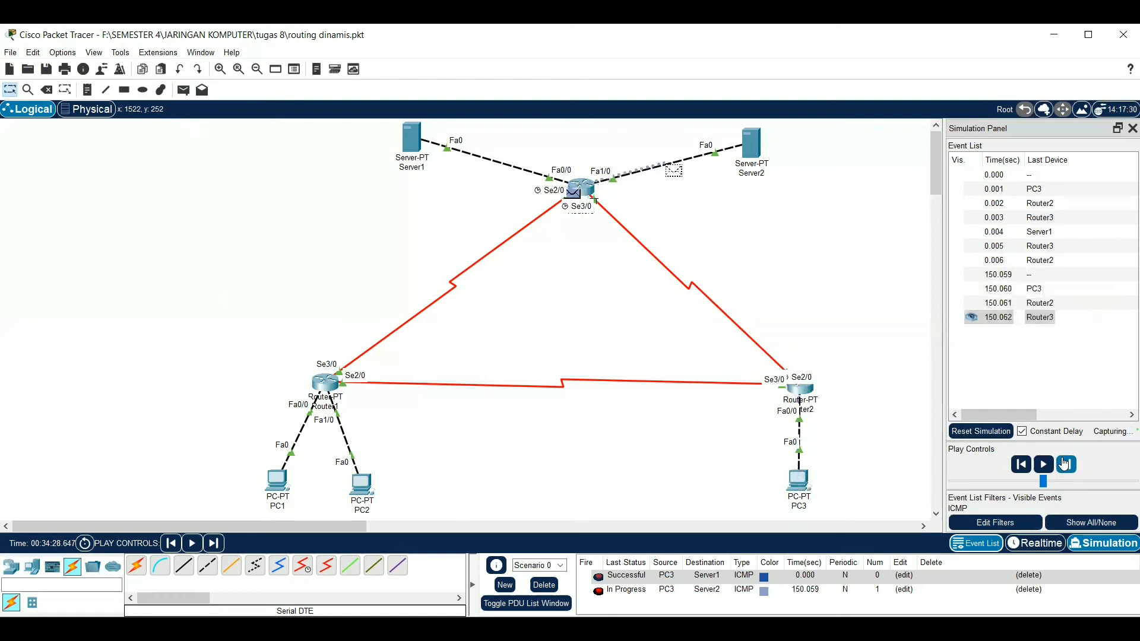
{"action": "left_click", "coordinate": [1065, 465]}
{"action": "left_click", "coordinate": [1066, 464]}
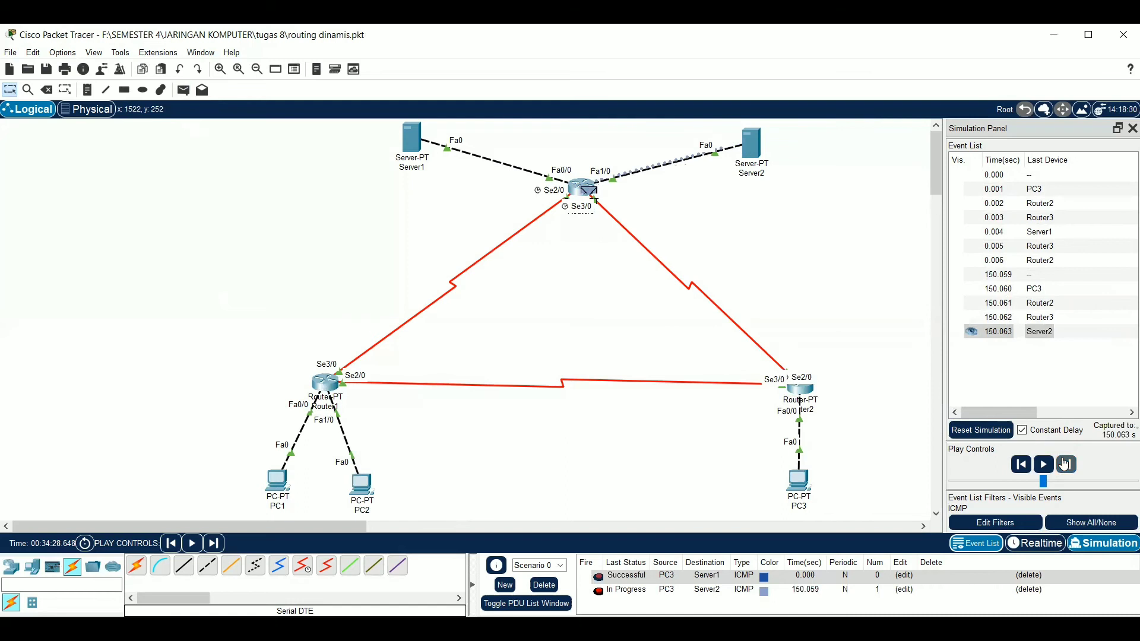
{"action": "left_click", "coordinate": [1065, 465]}
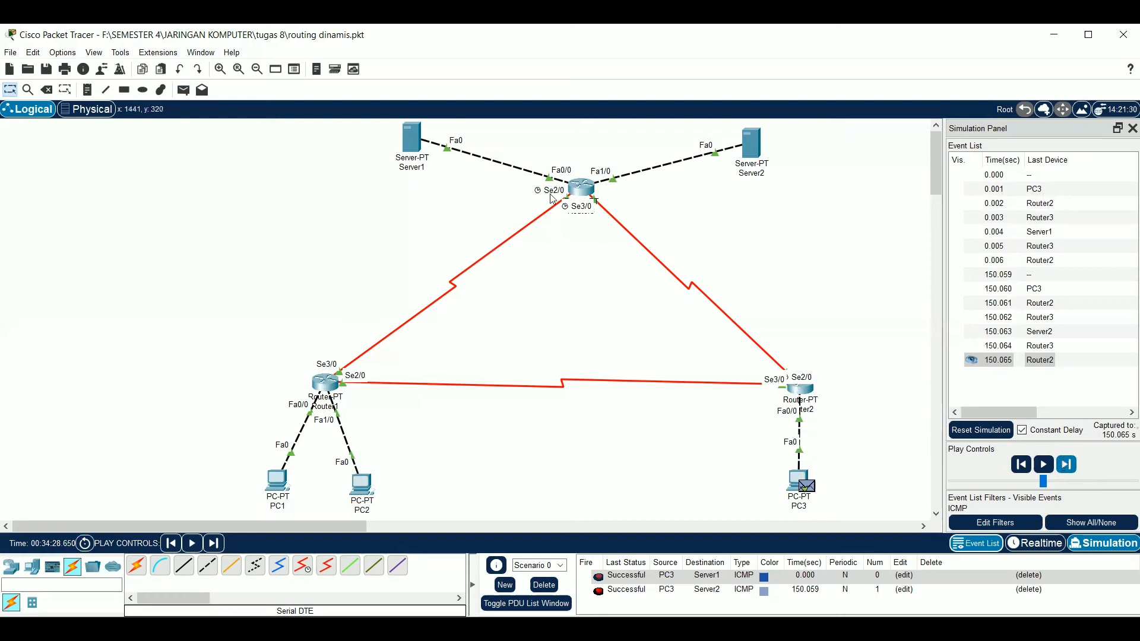
{"action": "left_click", "coordinate": [183, 90]}
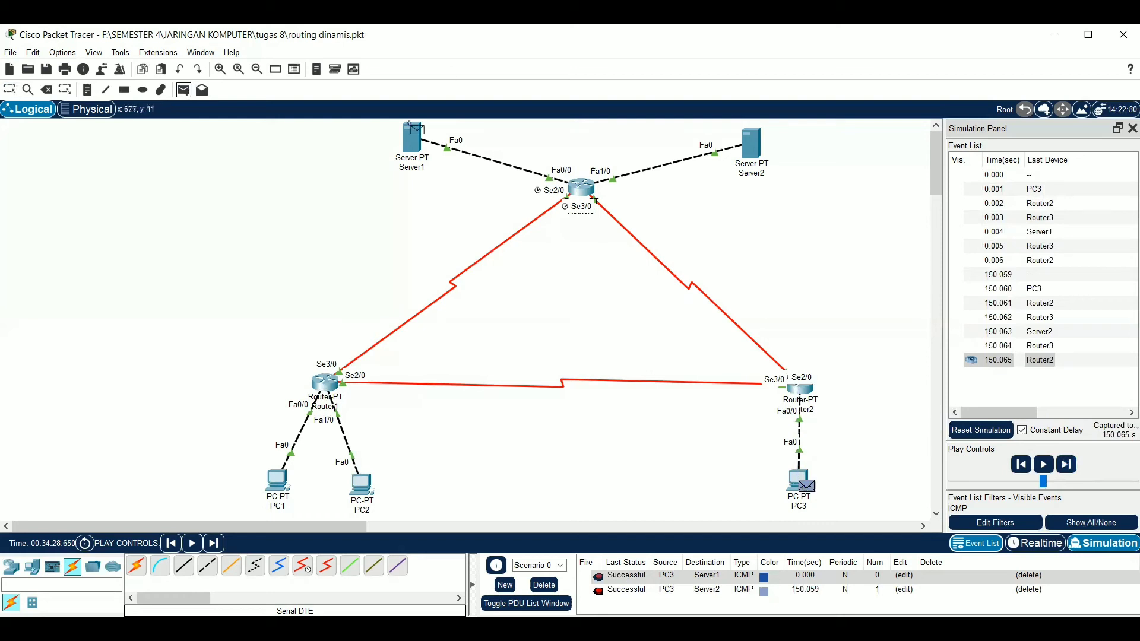
{"action": "left_click", "coordinate": [418, 138]}
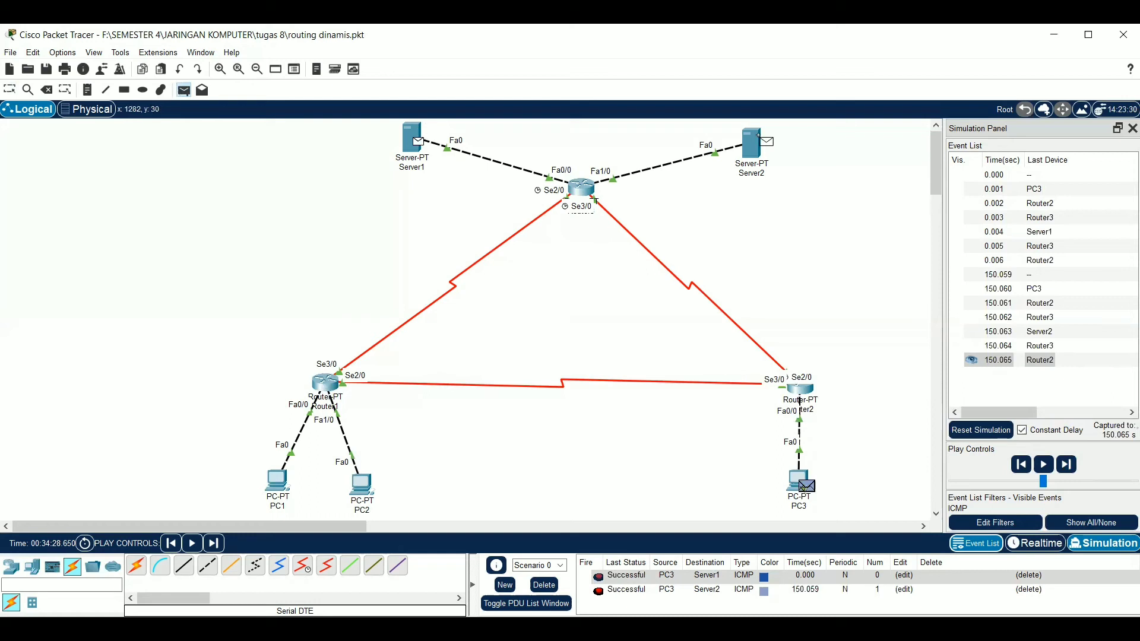
{"action": "left_click", "coordinate": [751, 144]}
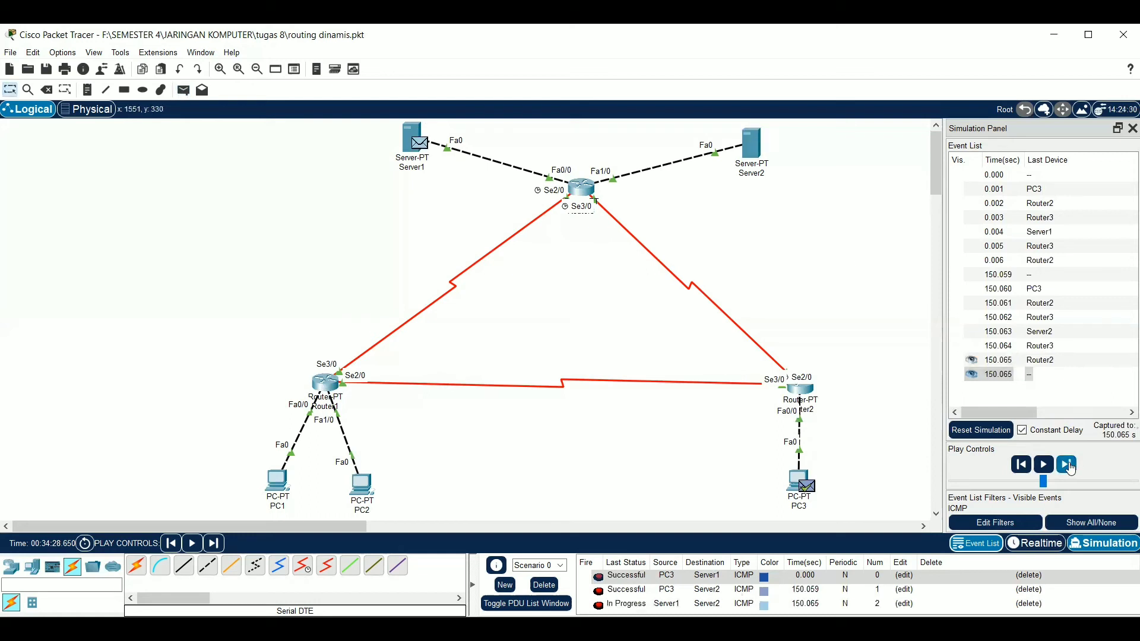
Clear the scenario's PDUs and add a new simple PDU with Server1 as the source and Server2 as the destination
{"action": "left_click", "coordinate": [542, 586]}
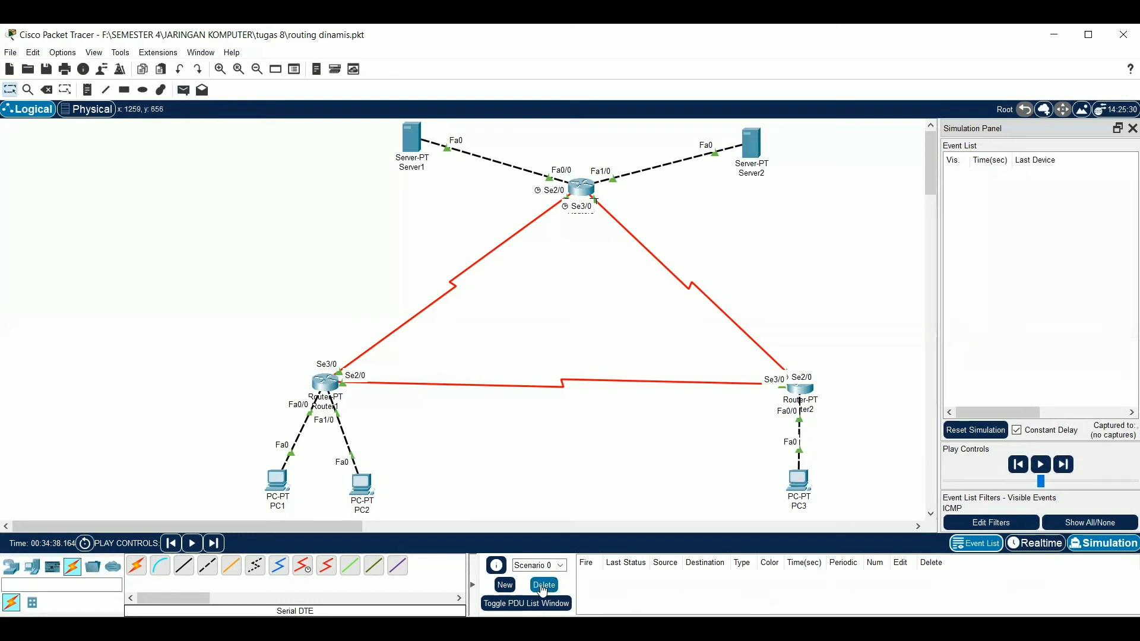
{"action": "left_click", "coordinate": [183, 91]}
{"action": "left_click", "coordinate": [412, 139]}
{"action": "left_click", "coordinate": [752, 140]}
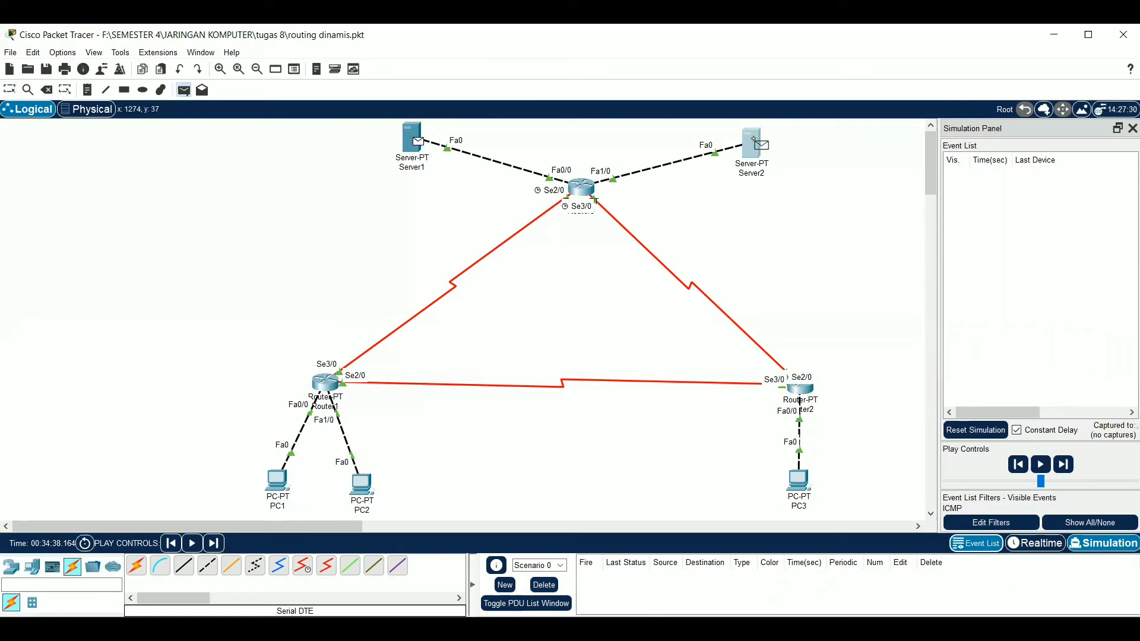
Advance the simulation event by event until the ICMP packet has reached Server2 and its reply is back at Server1
{"action": "left_click", "coordinate": [1065, 465]}
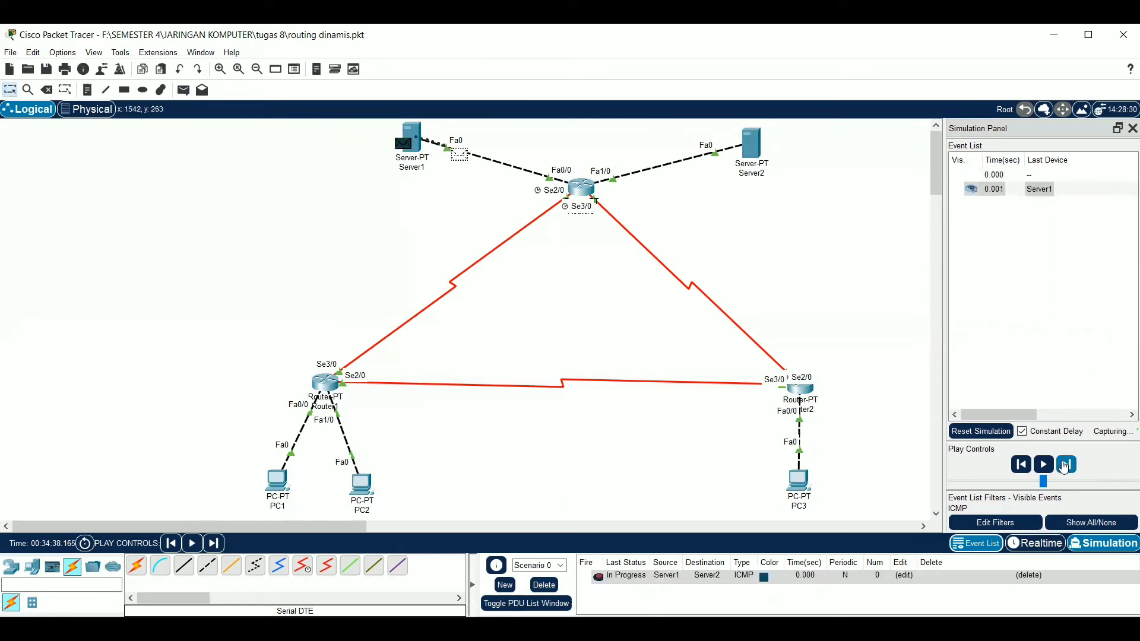
{"action": "left_click", "coordinate": [1065, 465]}
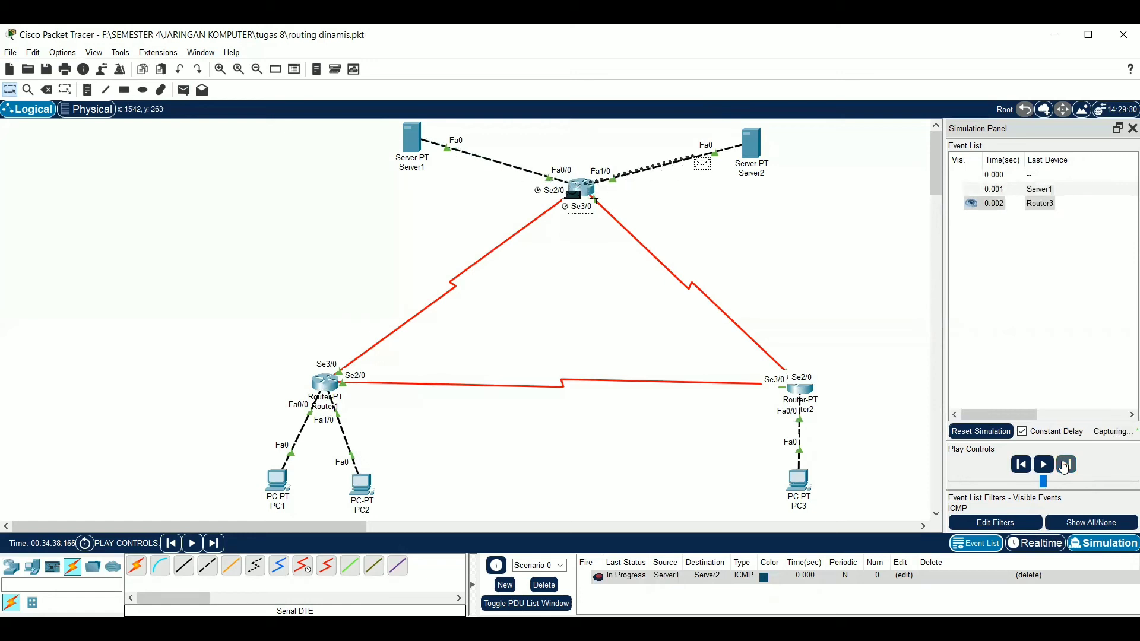
{"action": "left_click", "coordinate": [1065, 465]}
{"action": "left_click", "coordinate": [1065, 465]}
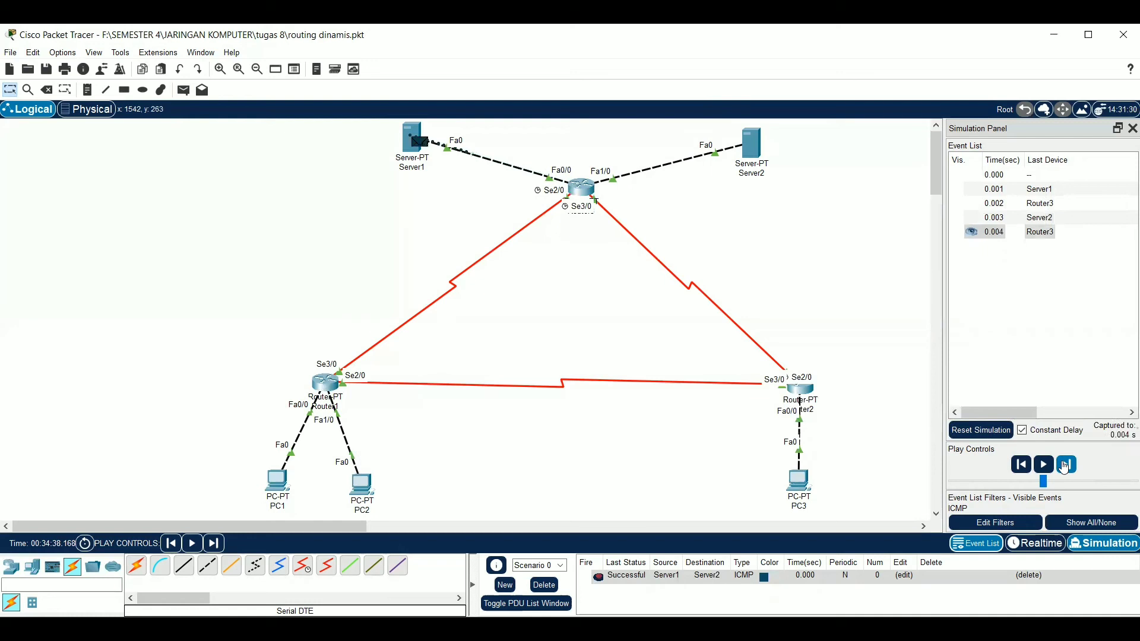
Add a simple PDU from Server1 to PC1 and advance the simulation event by event until its reply is back at Server1
{"action": "left_click", "coordinate": [182, 90]}
{"action": "left_click", "coordinate": [410, 129]}
{"action": "left_click", "coordinate": [282, 479]}
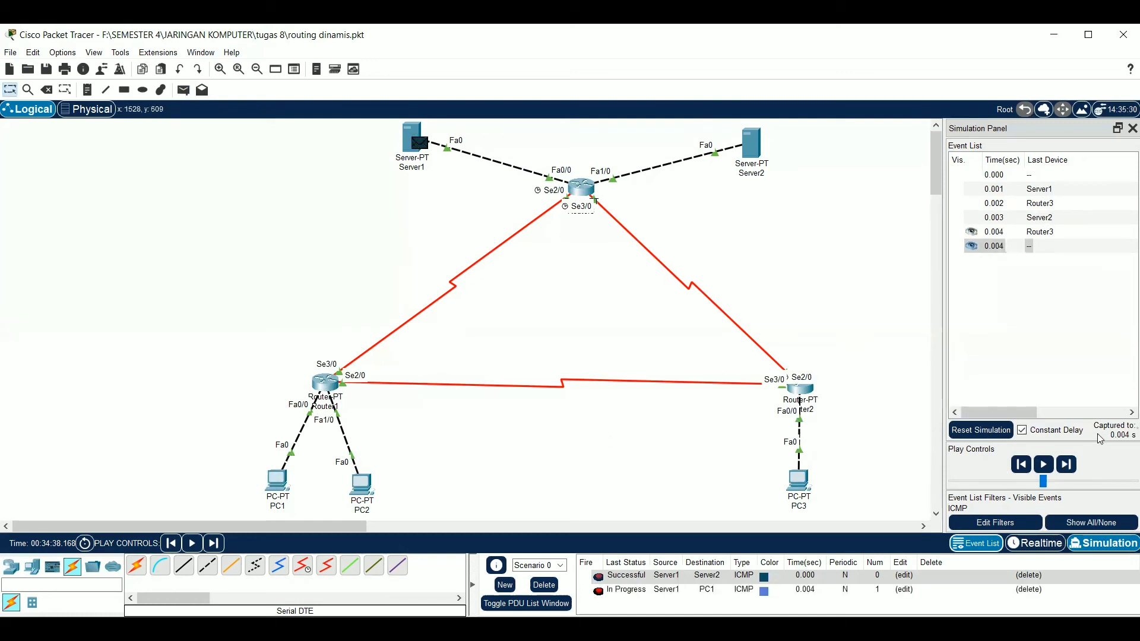
{"action": "left_click", "coordinate": [1067, 465]}
{"action": "left_click", "coordinate": [1067, 464]}
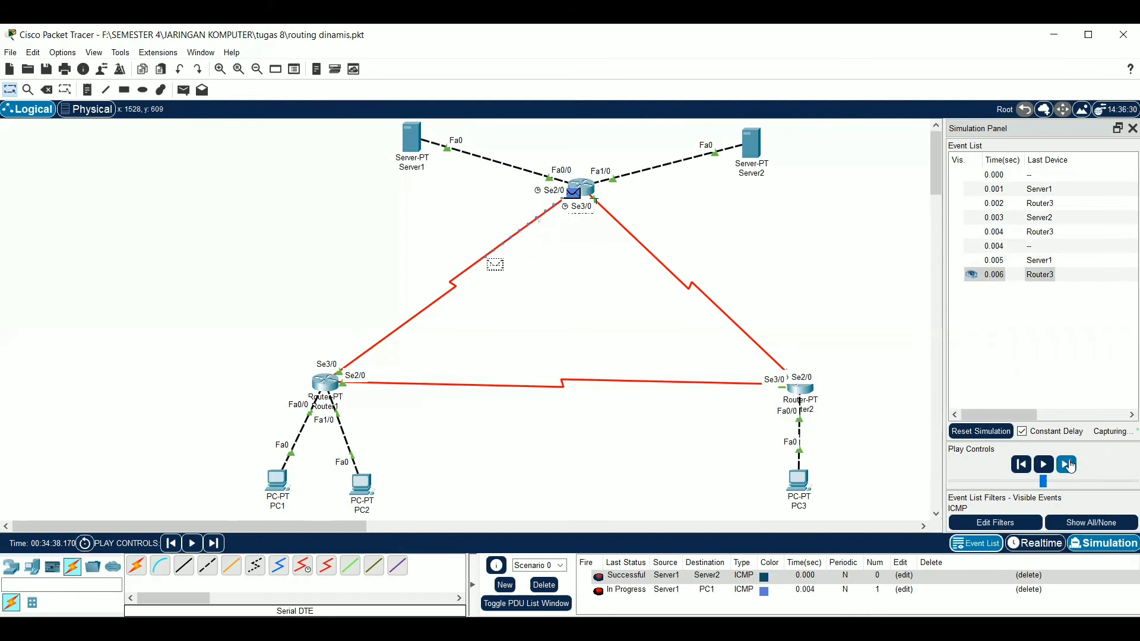
{"action": "left_click", "coordinate": [1067, 465]}
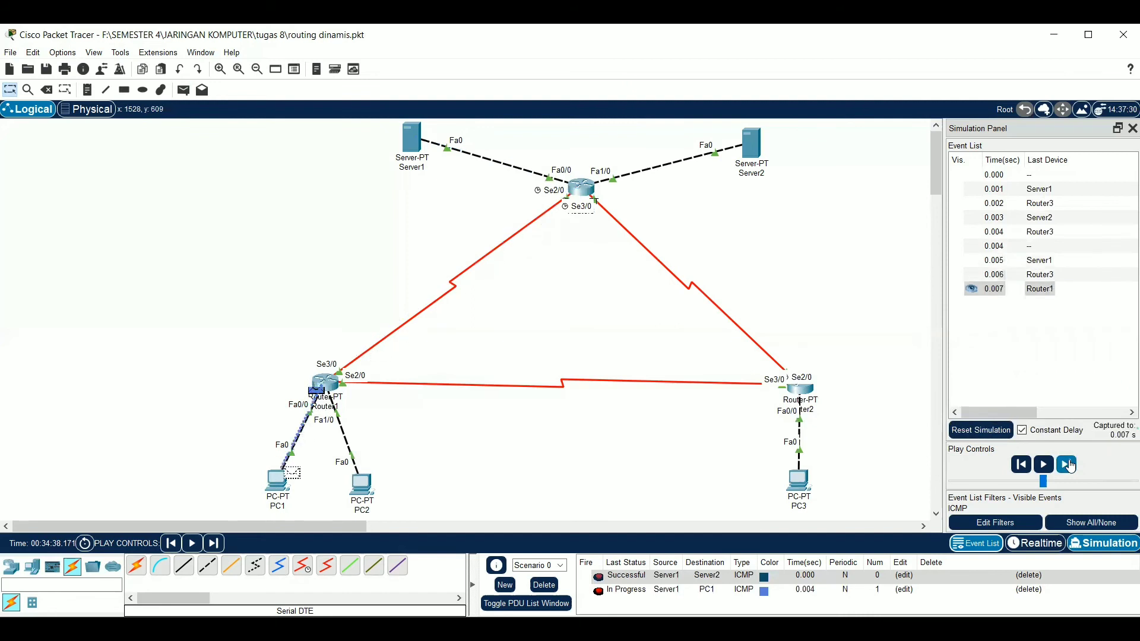
{"action": "left_click", "coordinate": [1067, 464]}
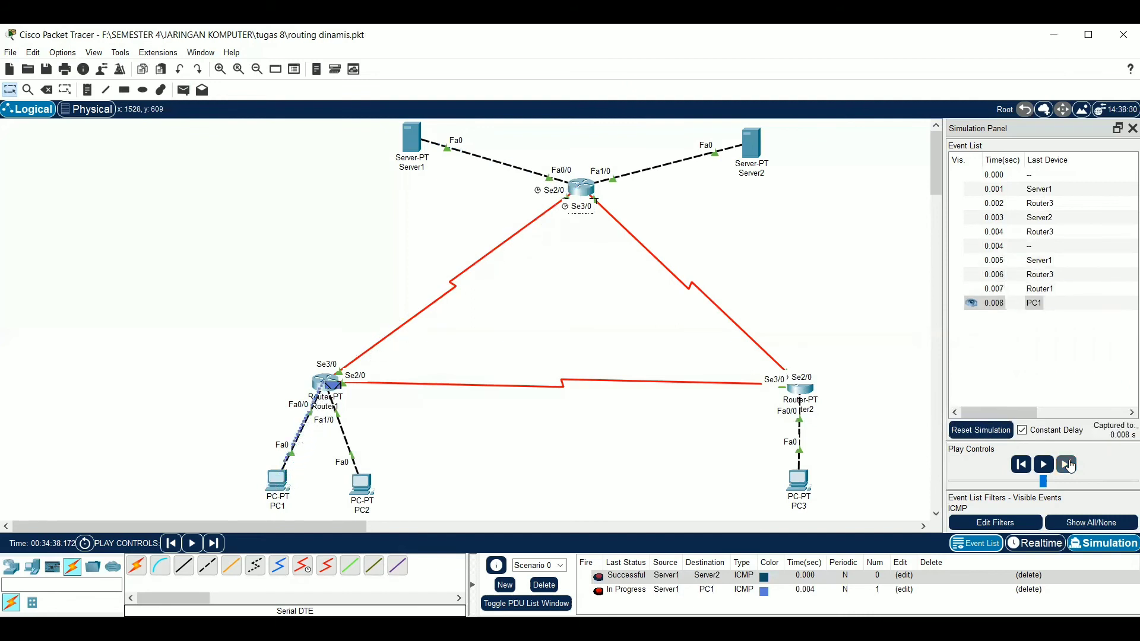
{"action": "left_click", "coordinate": [1067, 464]}
{"action": "left_click", "coordinate": [1067, 465]}
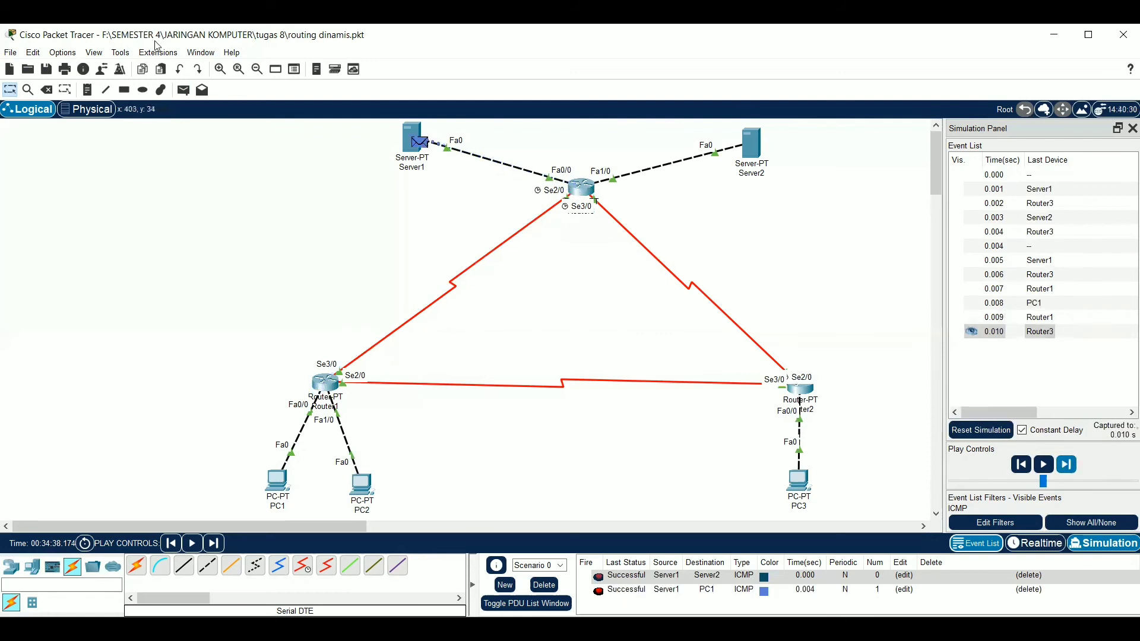
Add a simple PDU from Server1 to PC2 and advance the simulation event by event until its reply is back at Server1
{"action": "left_click", "coordinate": [185, 92]}
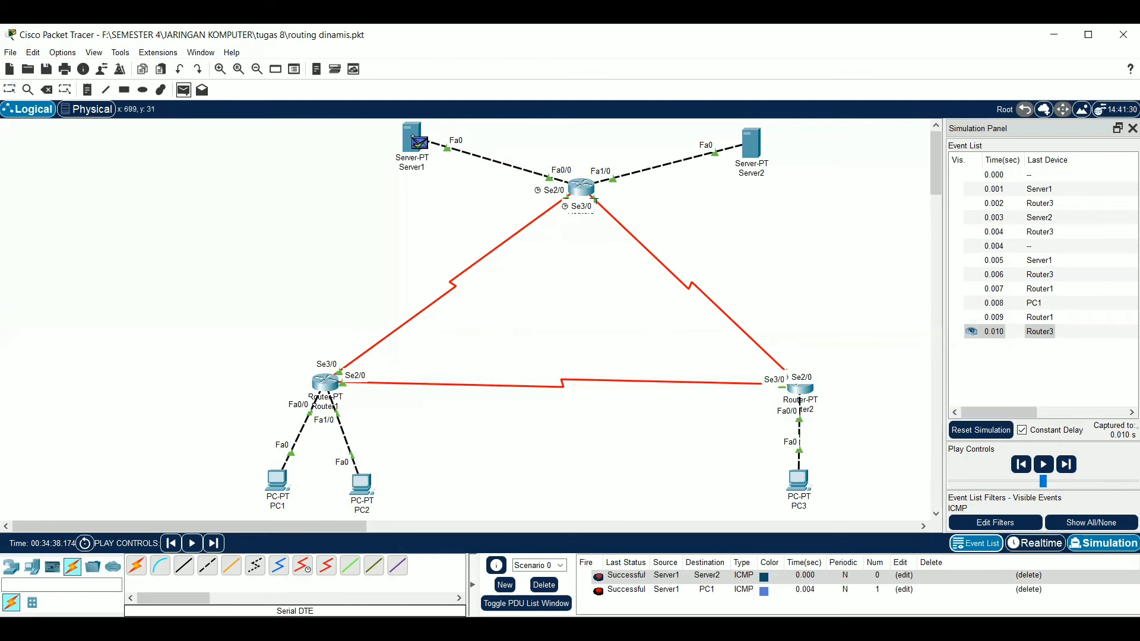
{"action": "left_click", "coordinate": [418, 143]}
{"action": "left_click", "coordinate": [369, 484]}
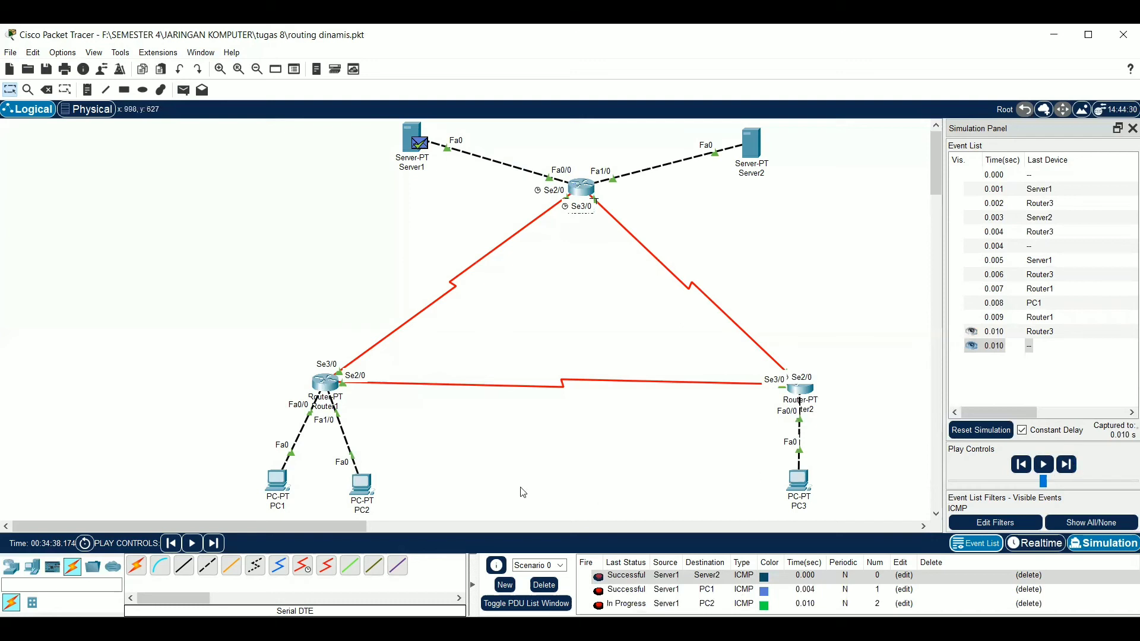
{"action": "left_click", "coordinate": [1067, 465]}
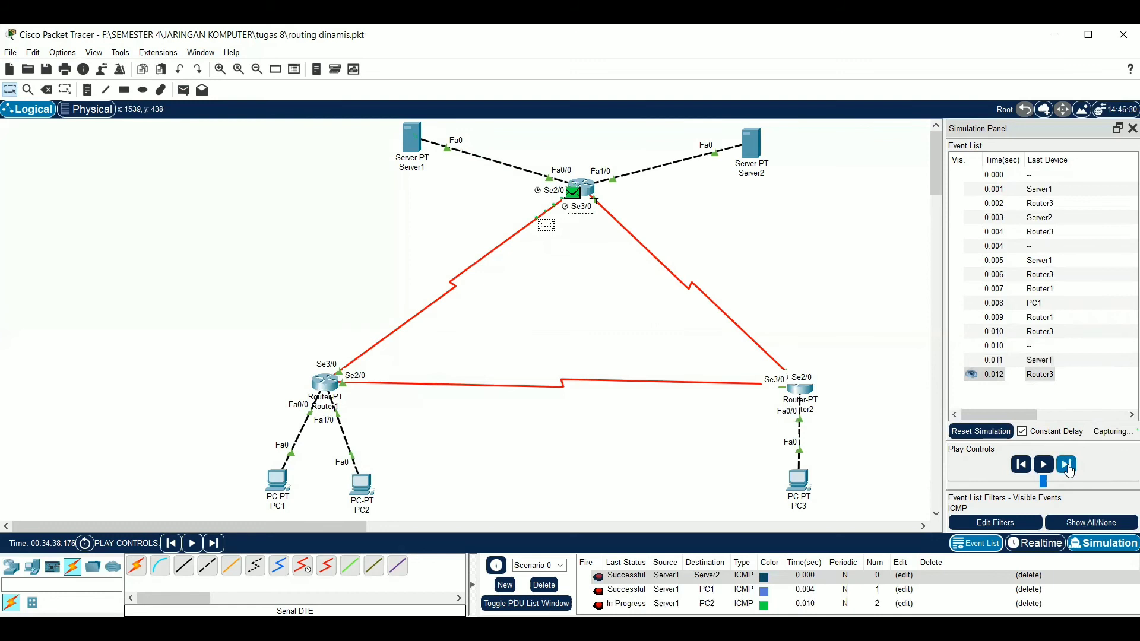
{"action": "left_click", "coordinate": [1068, 466]}
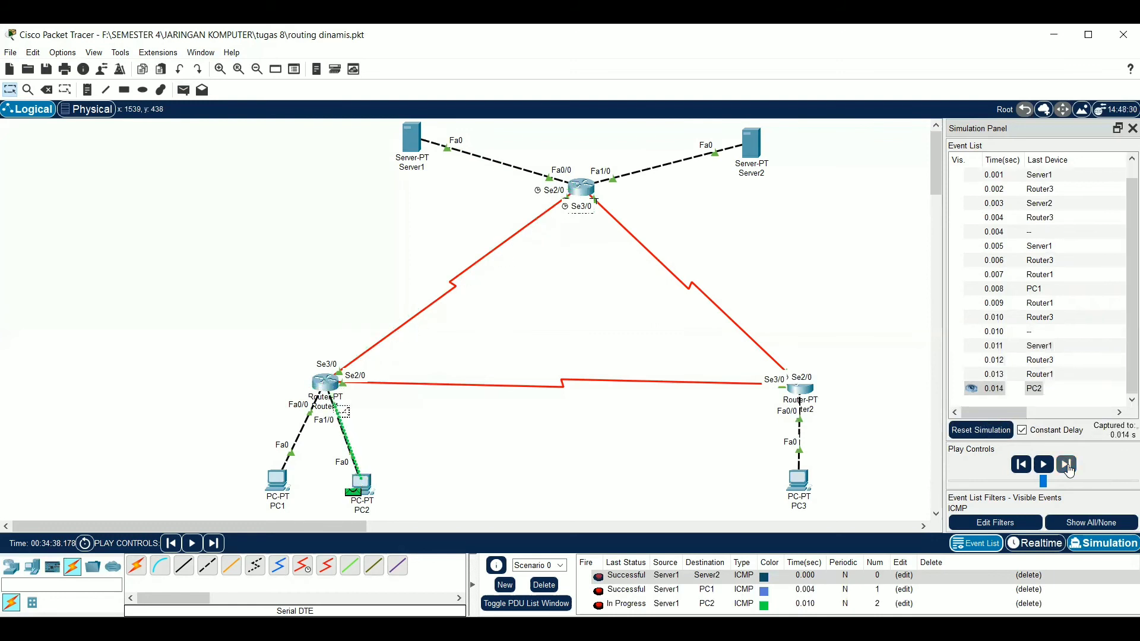
{"action": "left_click", "coordinate": [1067, 465]}
{"action": "left_click", "coordinate": [1067, 465]}
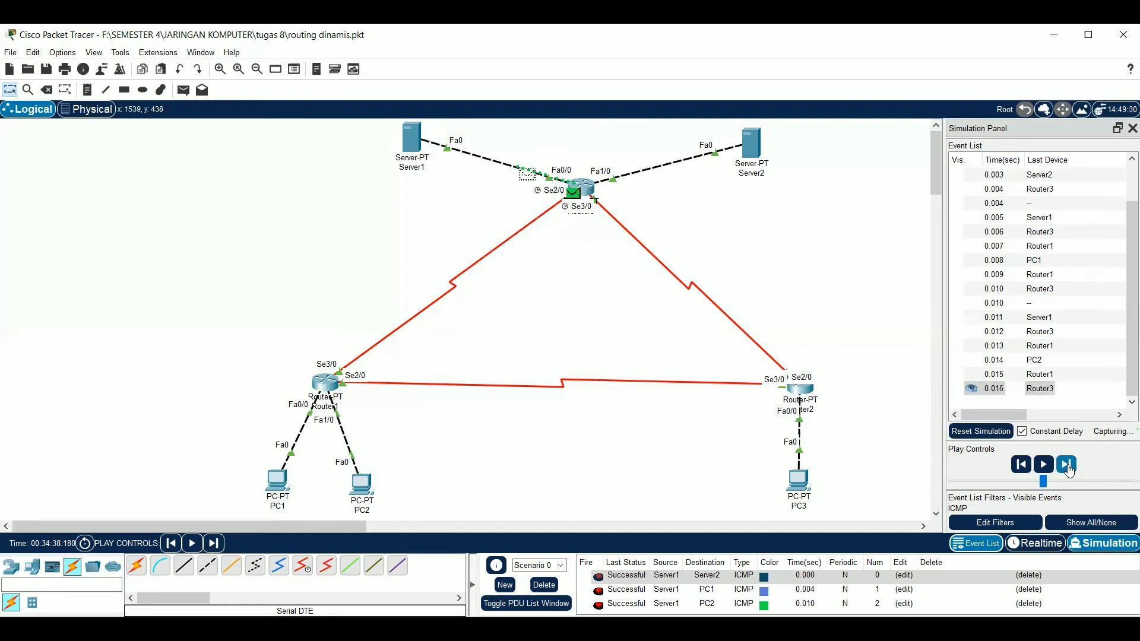
{"action": "left_click", "coordinate": [1067, 465]}
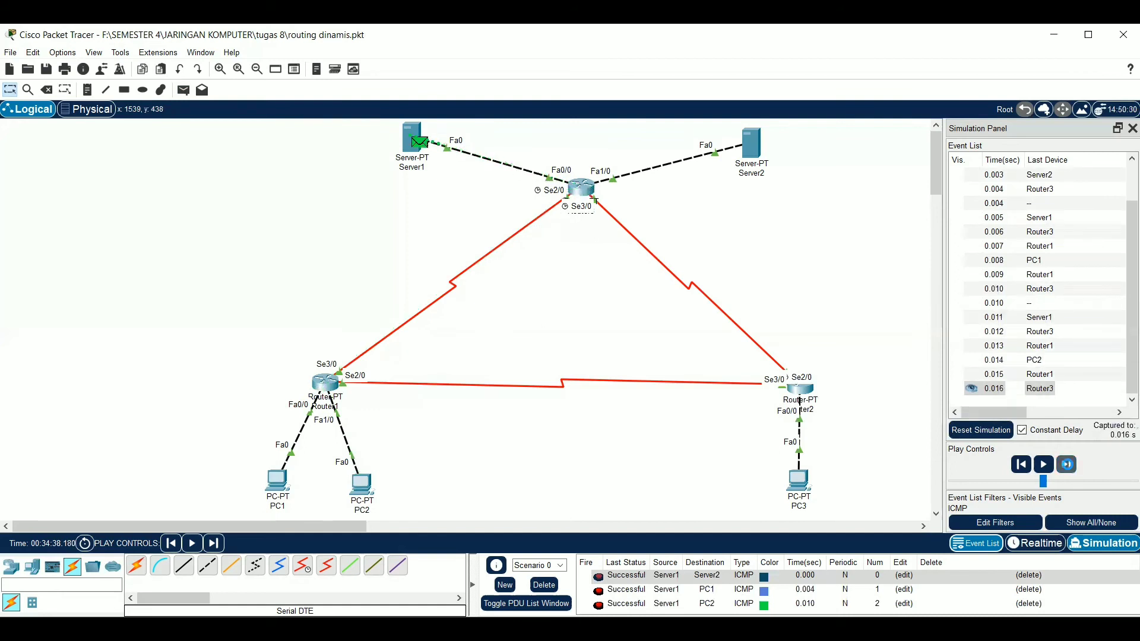
Add a simple PDU from Server1 to PC3 and advance the simulation event by event until its reply is back at Server1
{"action": "left_click", "coordinate": [185, 91]}
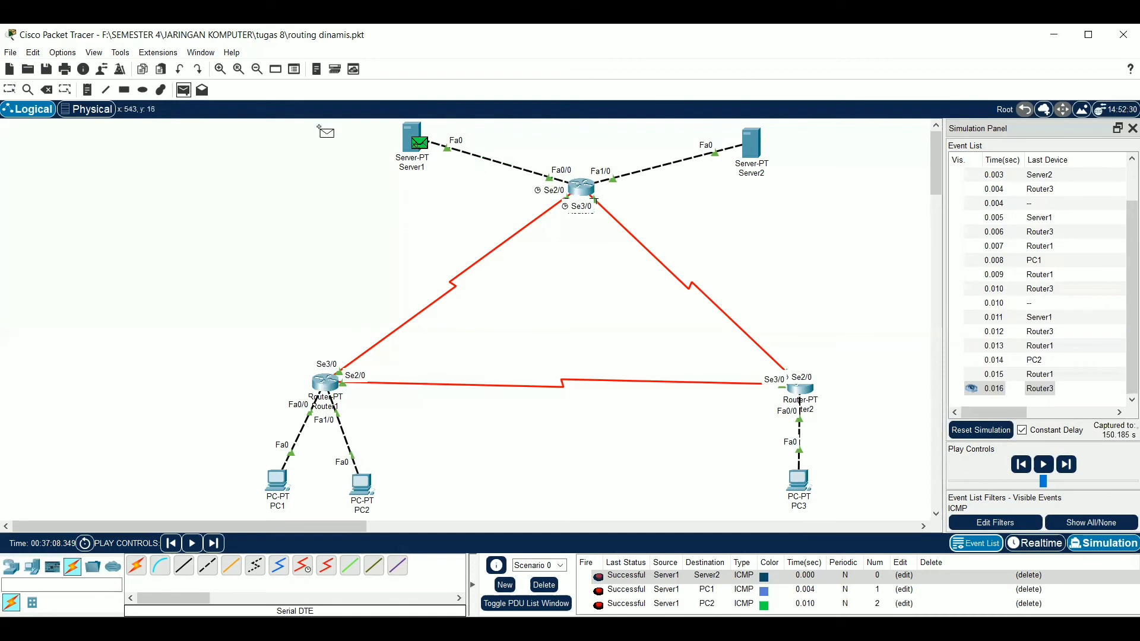
{"action": "left_click", "coordinate": [412, 127]}
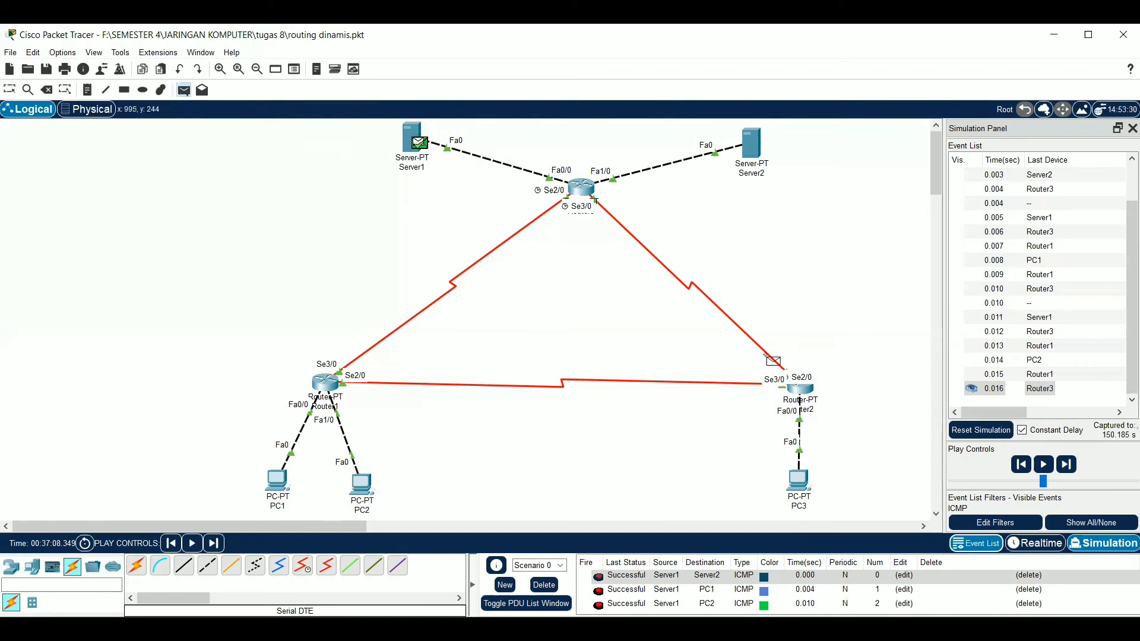
{"action": "left_click", "coordinate": [798, 477]}
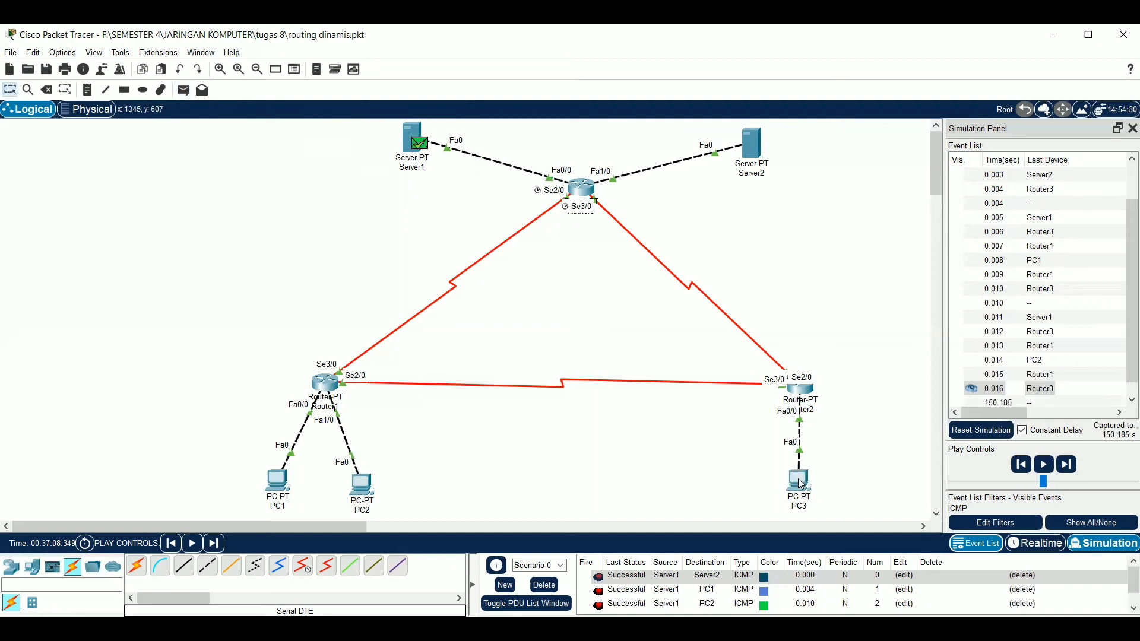
{"action": "left_click", "coordinate": [1068, 465]}
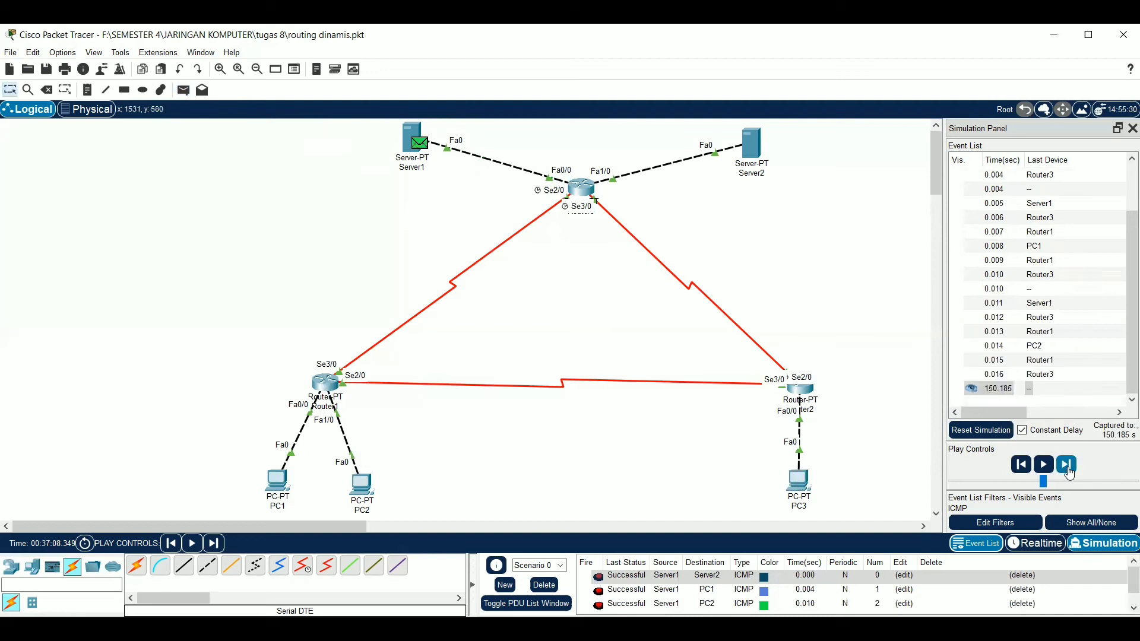
{"action": "left_click", "coordinate": [1068, 466]}
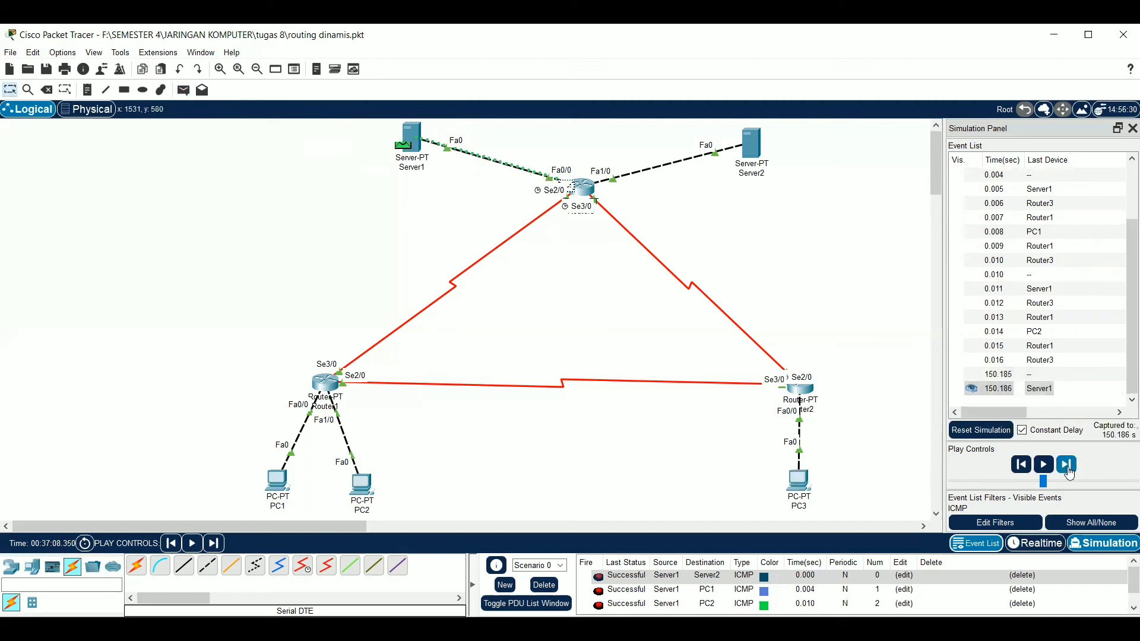
{"action": "left_click", "coordinate": [1067, 466]}
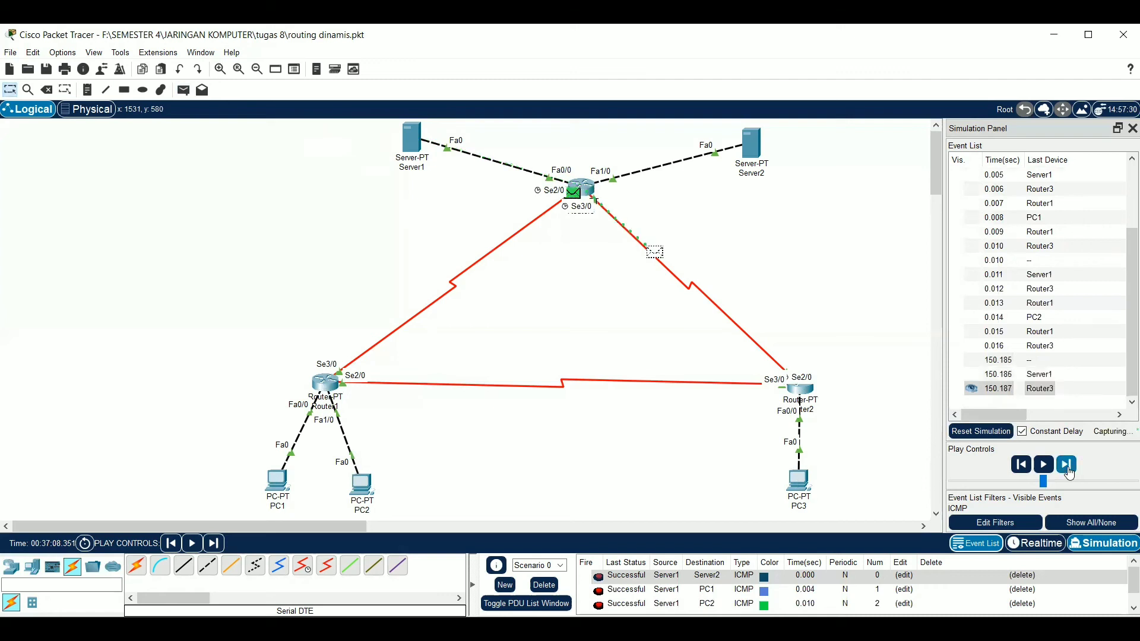
{"action": "left_click", "coordinate": [1068, 469]}
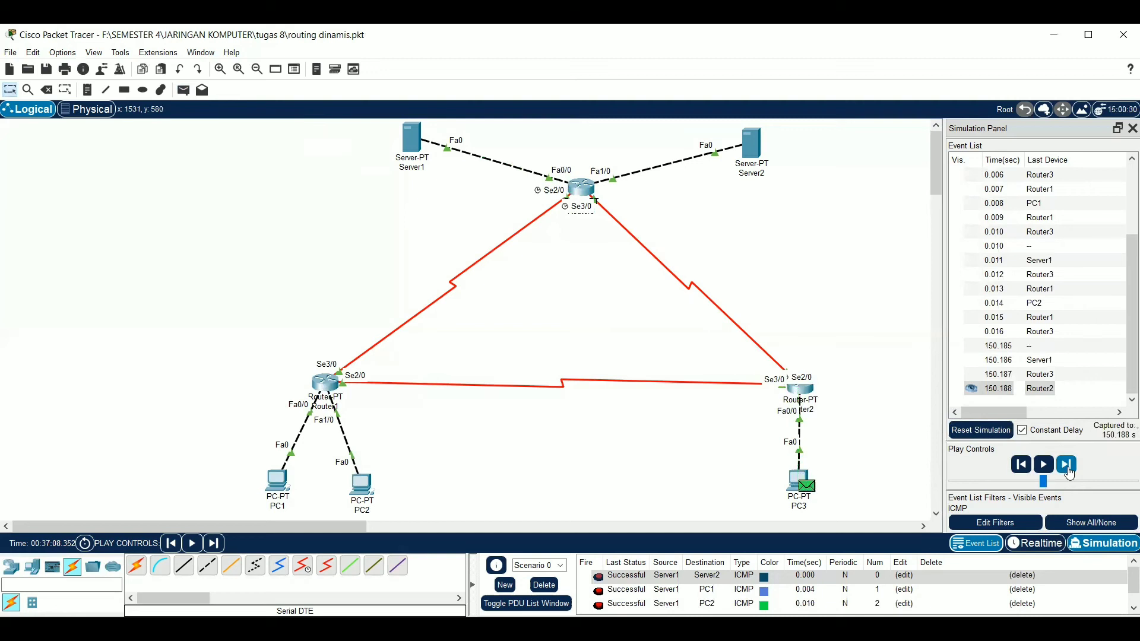
{"action": "left_click", "coordinate": [1068, 469]}
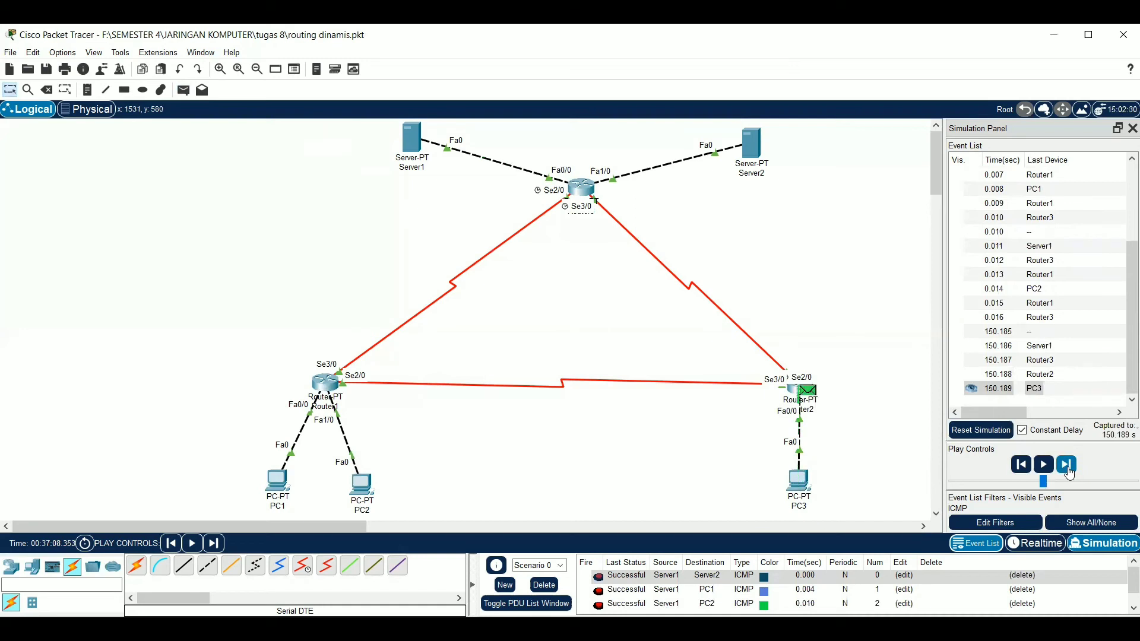
{"action": "left_click", "coordinate": [1068, 469]}
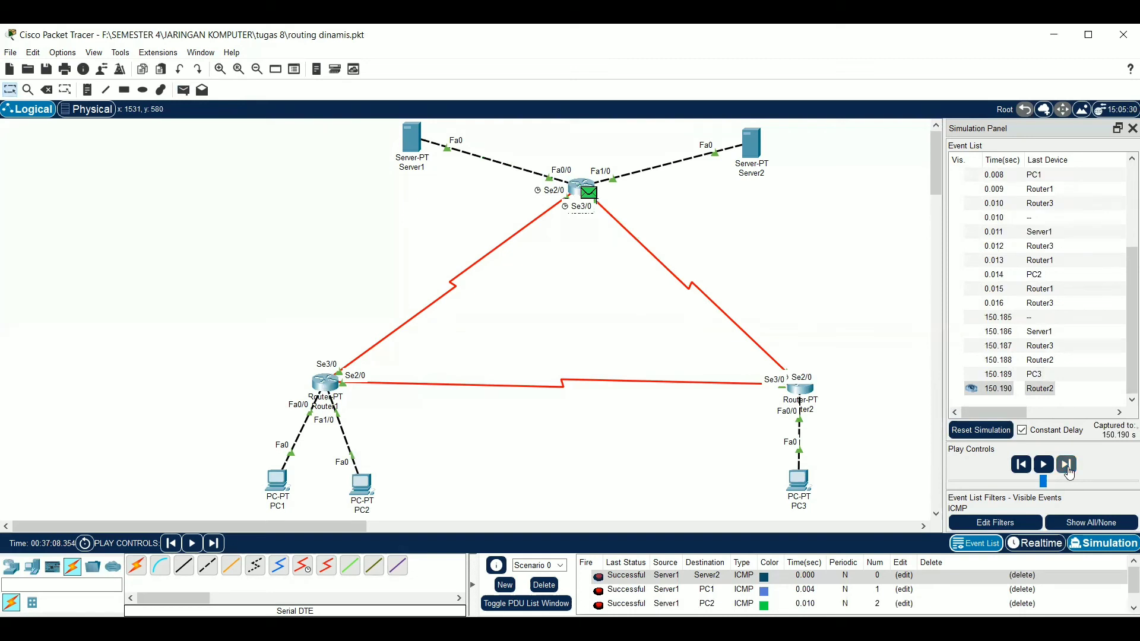
{"action": "left_click", "coordinate": [1068, 469]}
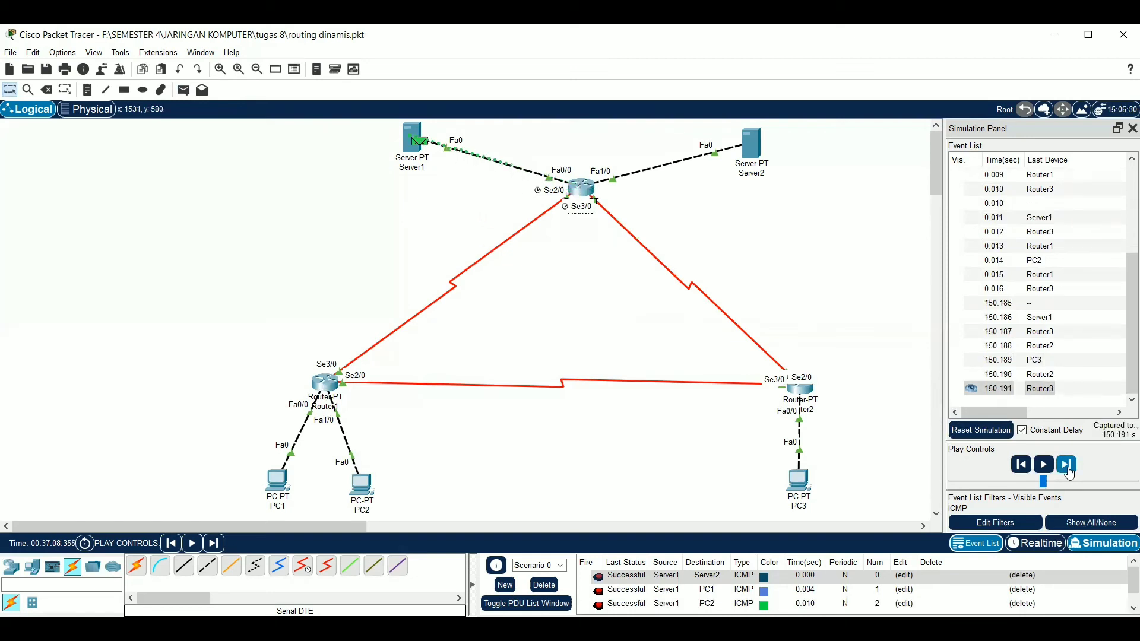
{"action": "left_click", "coordinate": [1068, 469]}
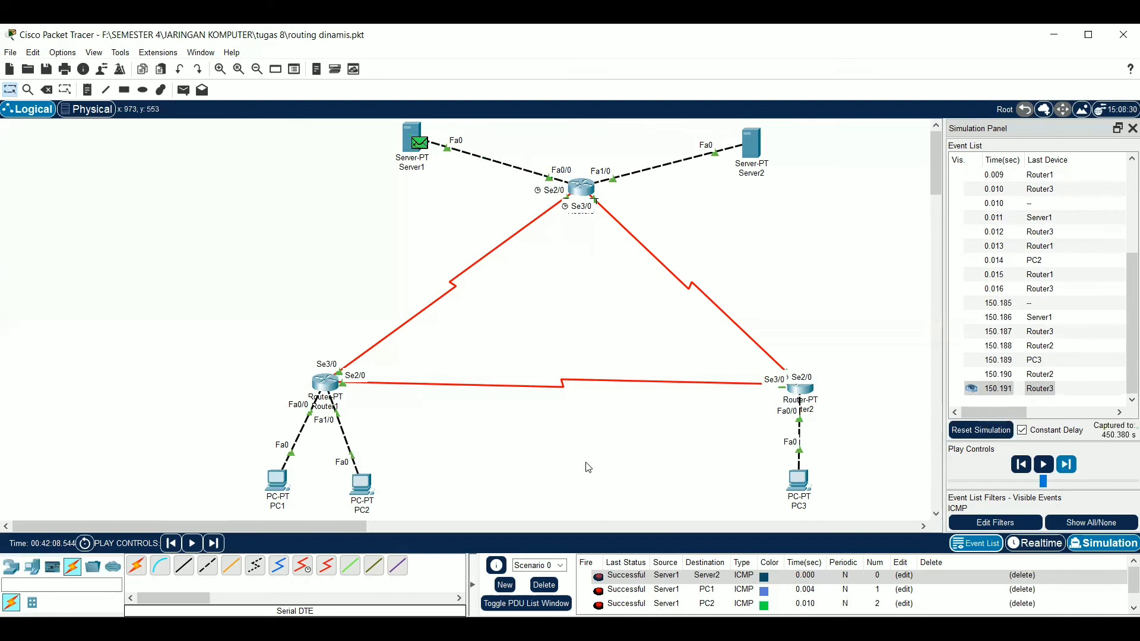
Clear the scenario's PDUs and return the network to Realtime mode
{"action": "left_click", "coordinate": [544, 585]}
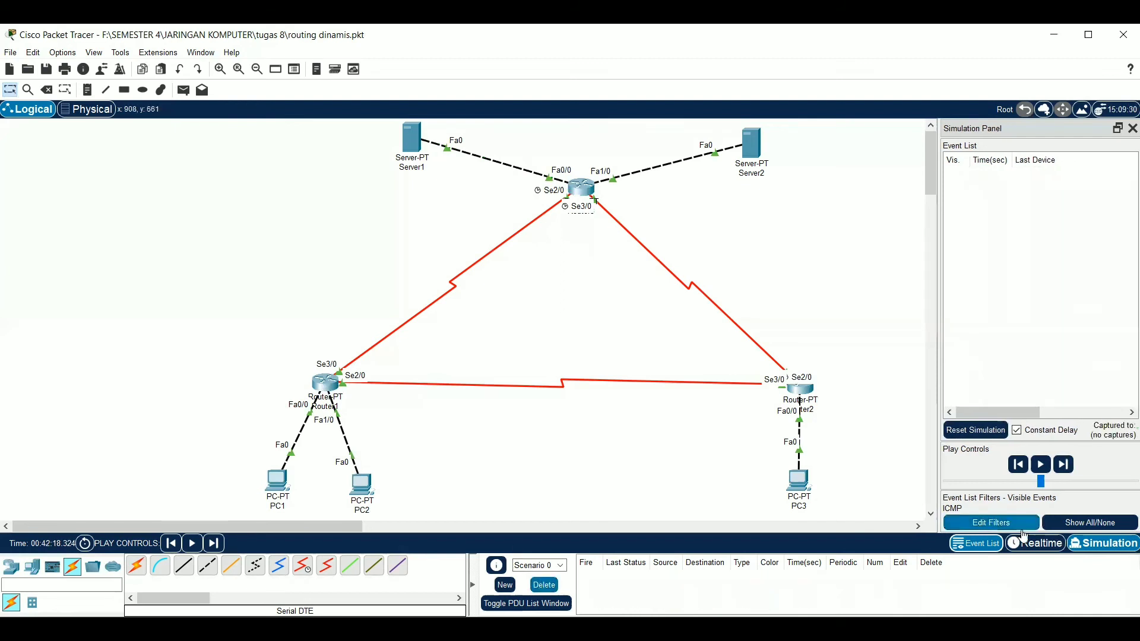
{"action": "left_click", "coordinate": [1036, 543]}
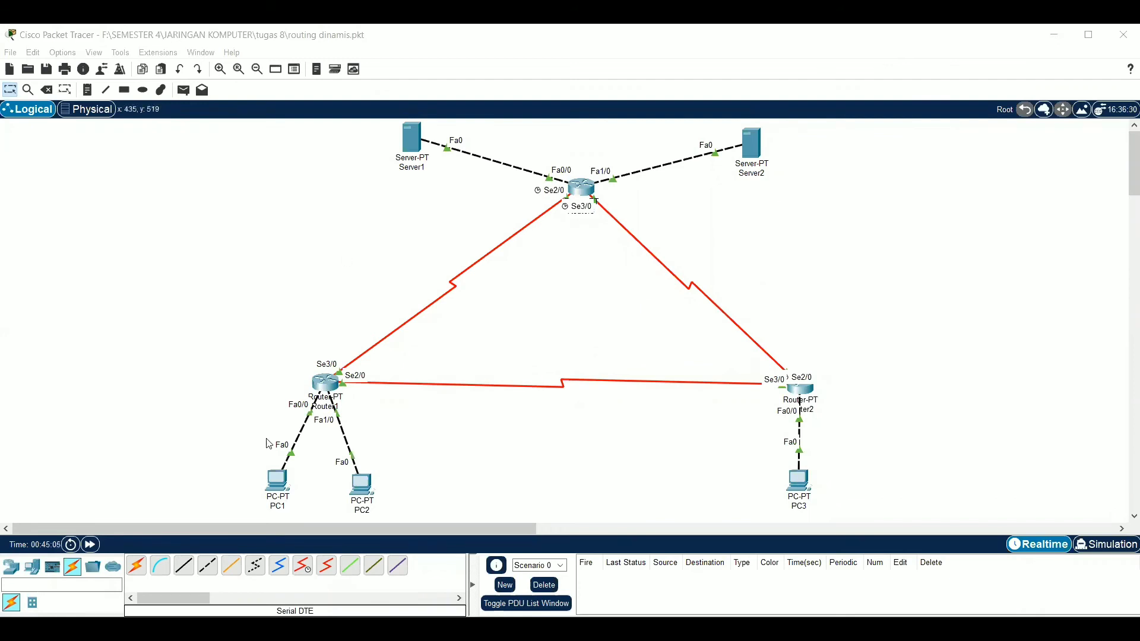
Open the command prompt on PC1 and trace the route to 192.168.1.65 with tracert
{"action": "left_click", "coordinate": [278, 481]}
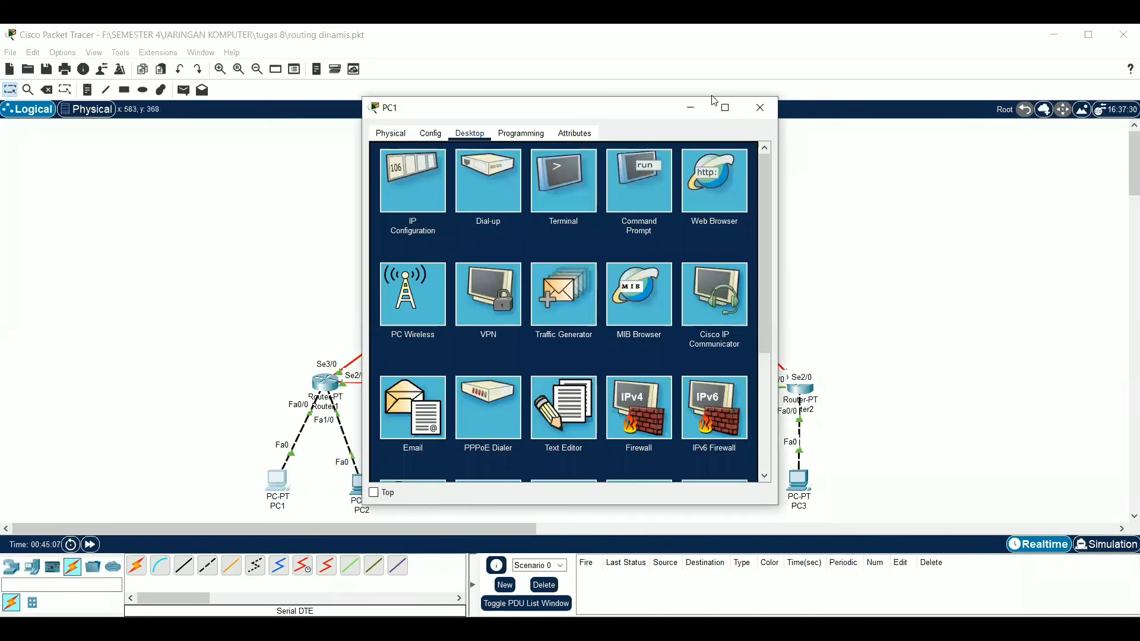
{"action": "left_click", "coordinate": [665, 171]}
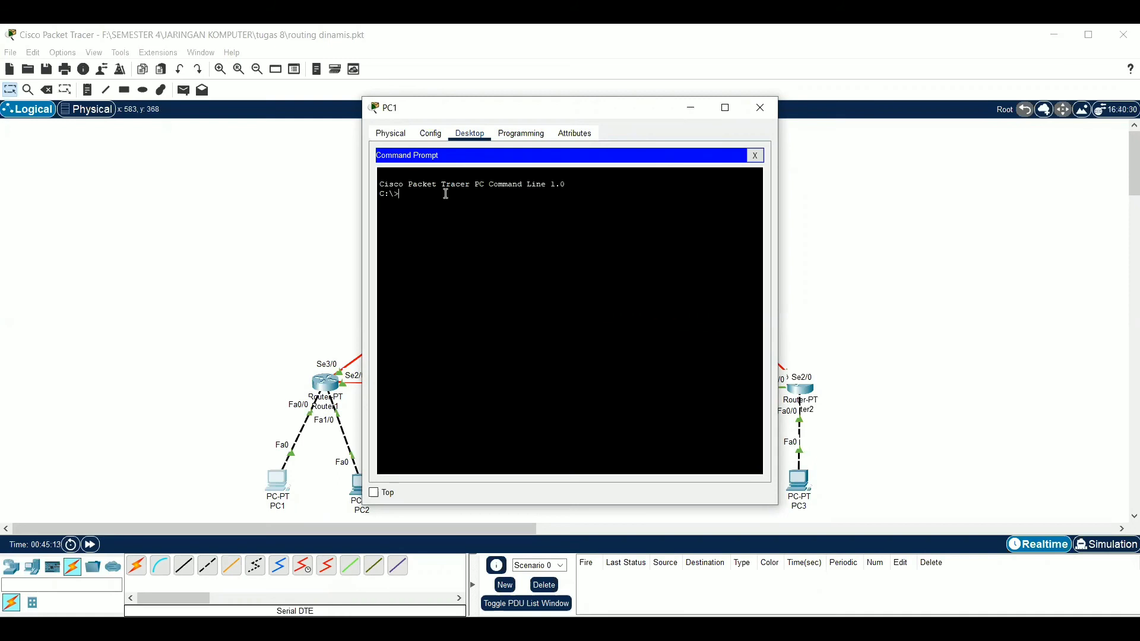
{"action": "type", "text": "tra"}
{"action": "type", "text": "cert"}
{"action": "type", "text": "192.168.1"}
{"action": "type", "text": ".168.1."}
{"action": "type", "text": "65"}
{"action": "key", "text": "Return"}
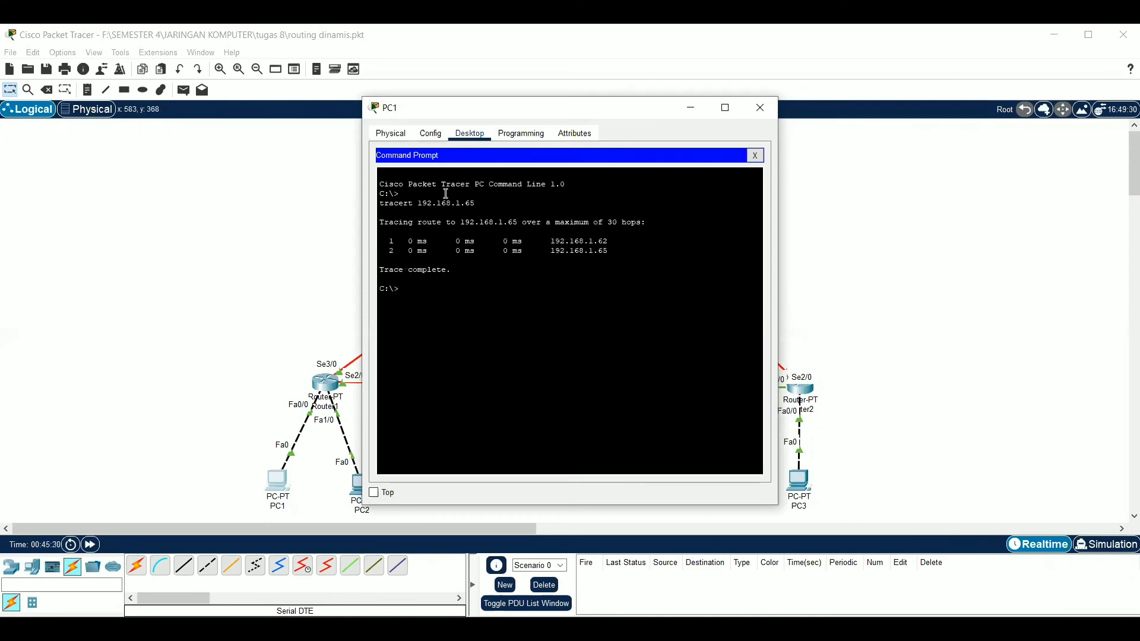
Run tracert from PC1 to 192.168.1.254
{"action": "type", "text": "tracert 192.168.1.254"}
{"action": "key", "text": "Return"}
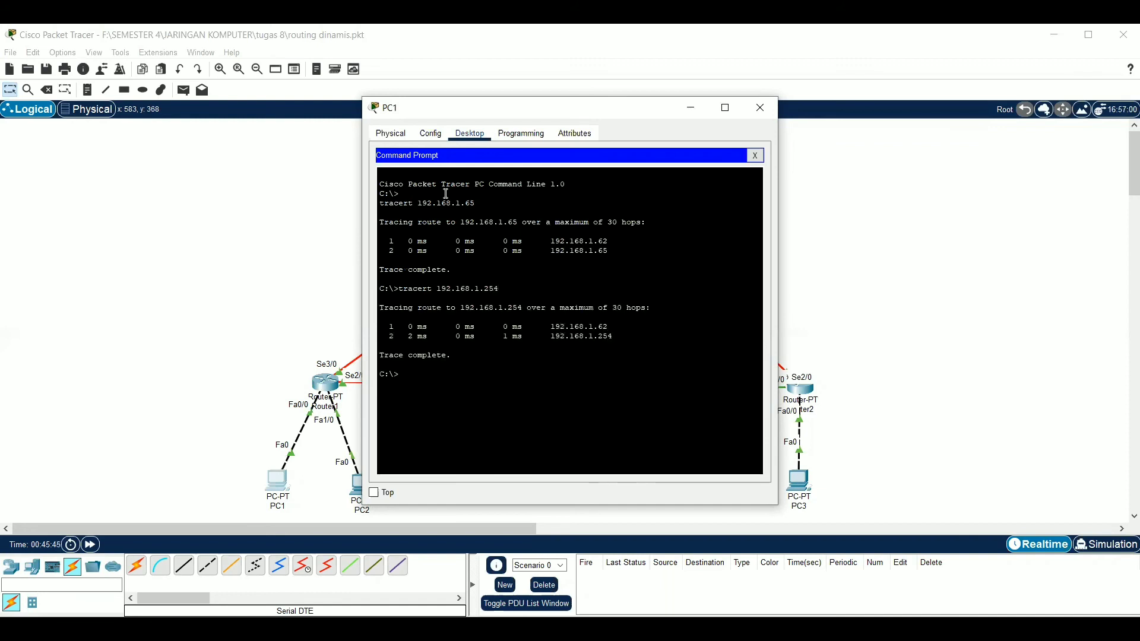
Run tracert from PC1 to the server at 43.43.43.1, and close PC1's command prompt and device window
{"action": "type", "text": "tracert 33.33.33.1"}
Run tracert from PC1 to the server at 33.33.33.1
{"action": "key", "text": "Return"}
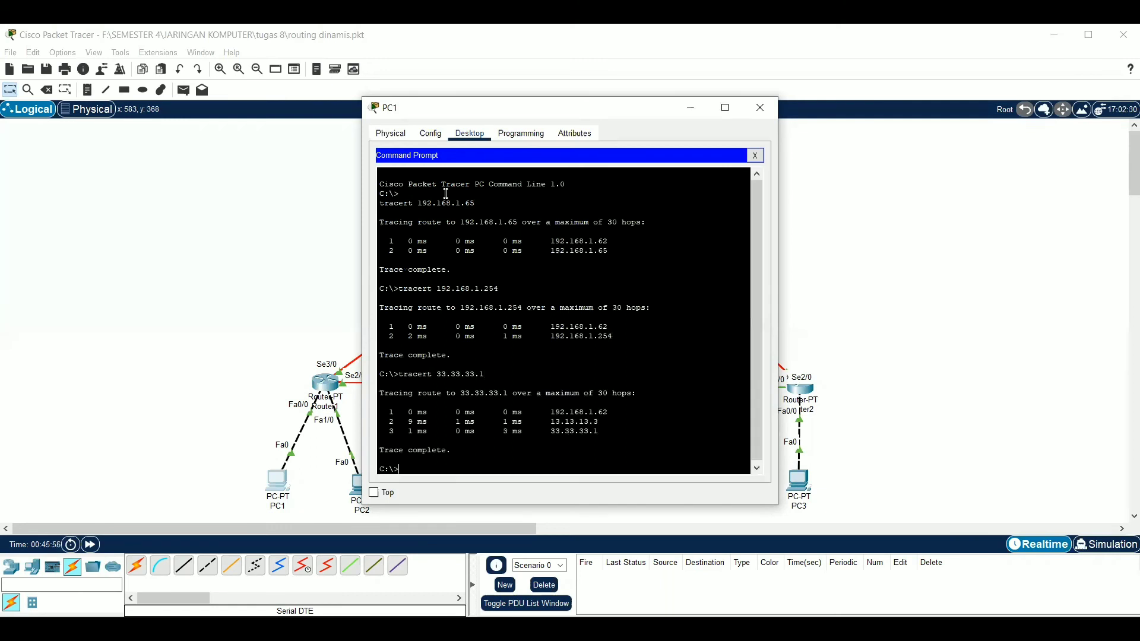
{"action": "type", "text": "tracert 43.43"}
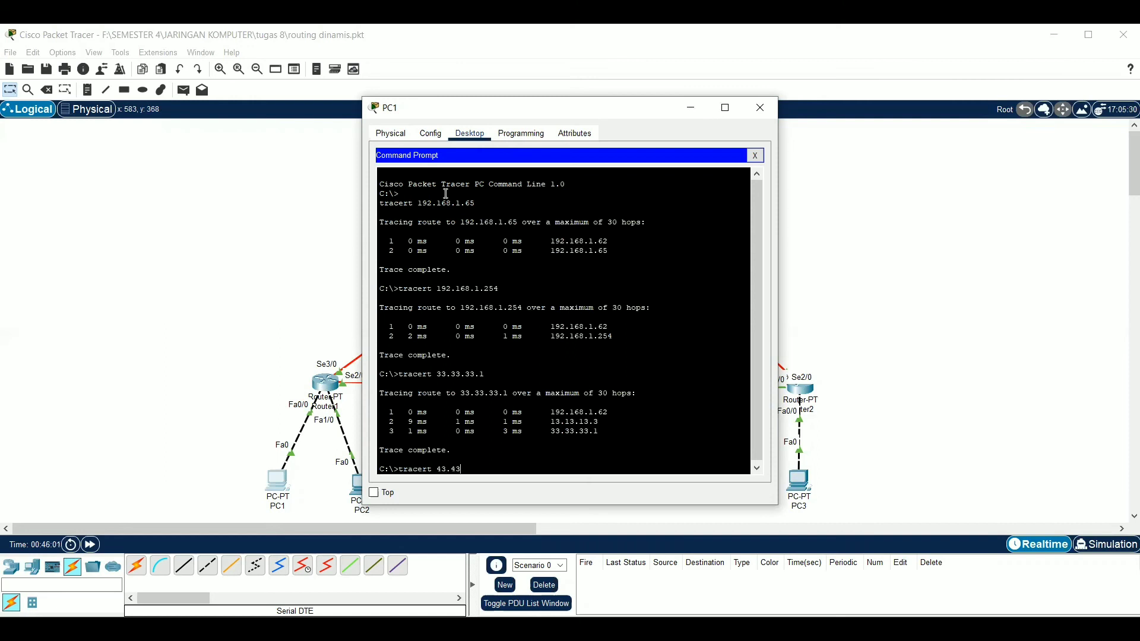
{"action": "type", "text": ".1"}
{"action": "key", "text": "Return"}
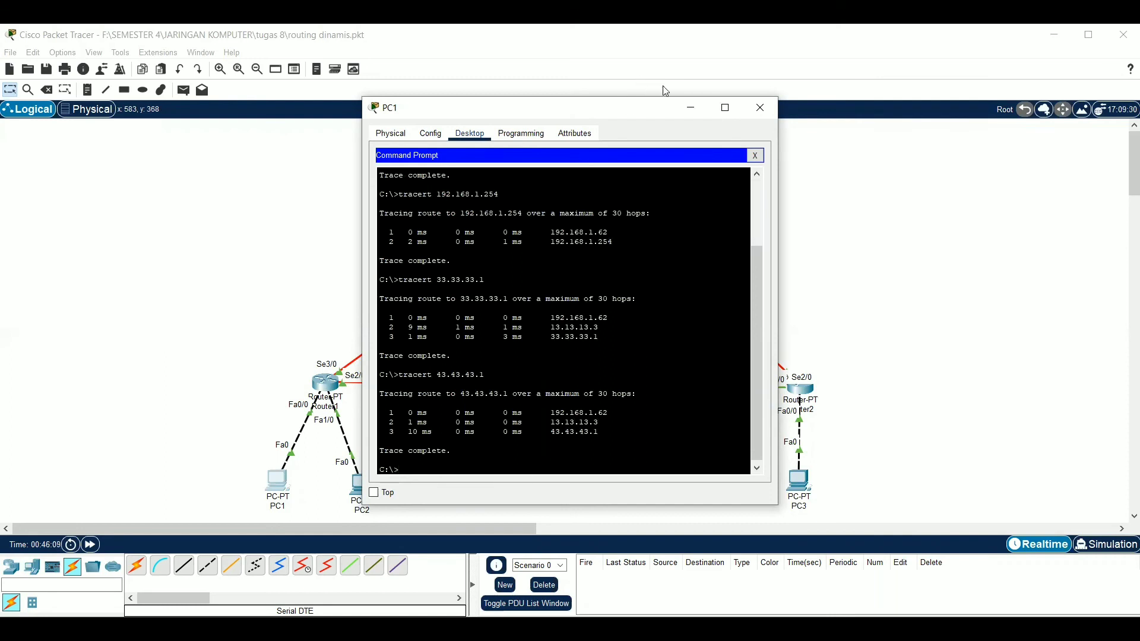
{"action": "left_click", "coordinate": [758, 154]}
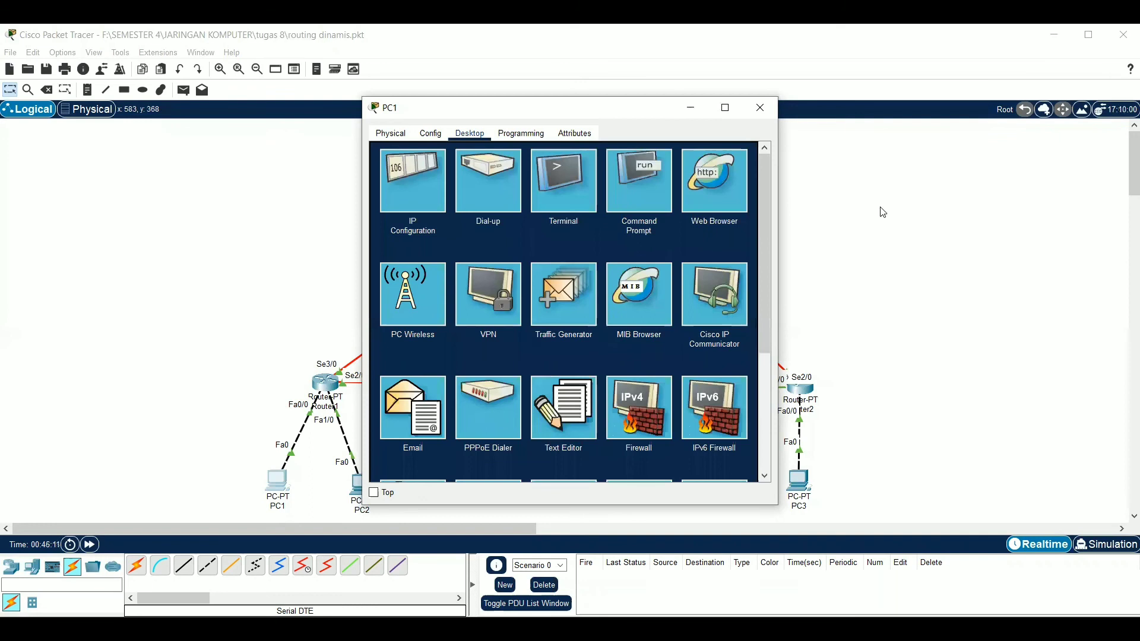
{"action": "left_click", "coordinate": [760, 108]}
Open the command prompt on PC3 and trace the route to 192.168.1.1 with tracert
{"action": "left_click", "coordinate": [801, 492]}
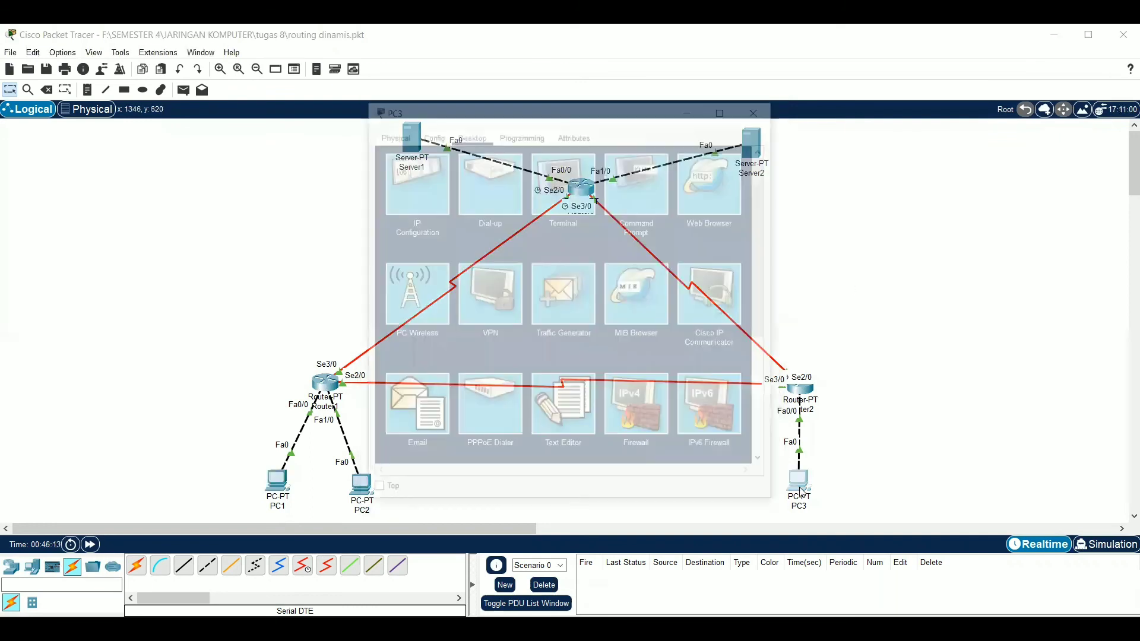
{"action": "left_click", "coordinate": [661, 186]}
{"action": "type", "text": "tracert"}
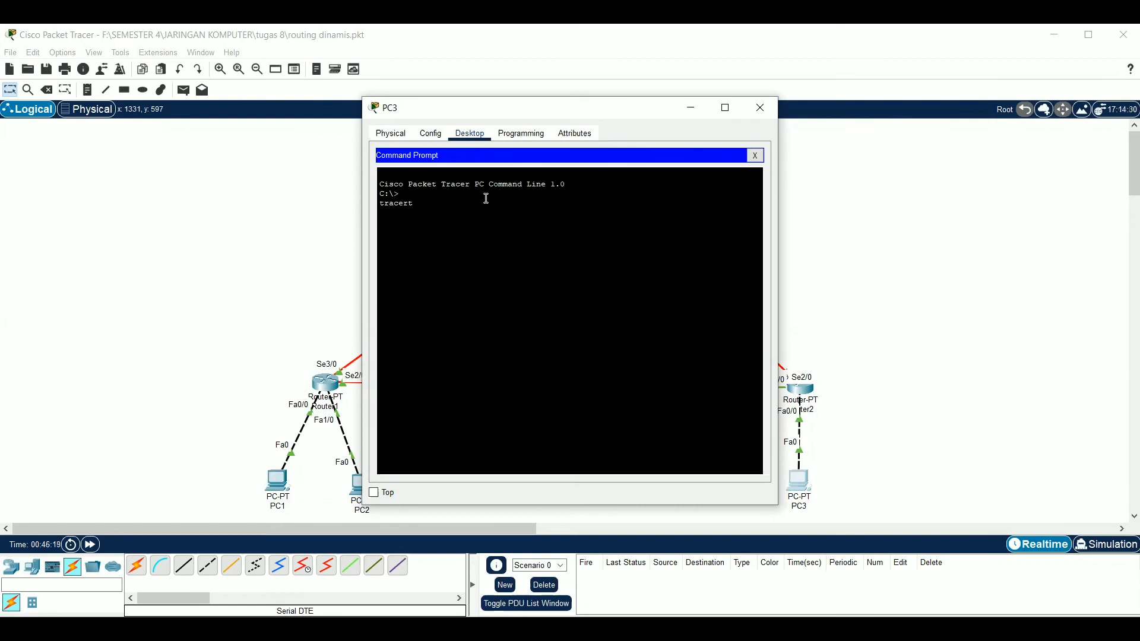
{"action": "type", "text": " 192.168.1.1"}
{"action": "key", "text": "Return"}
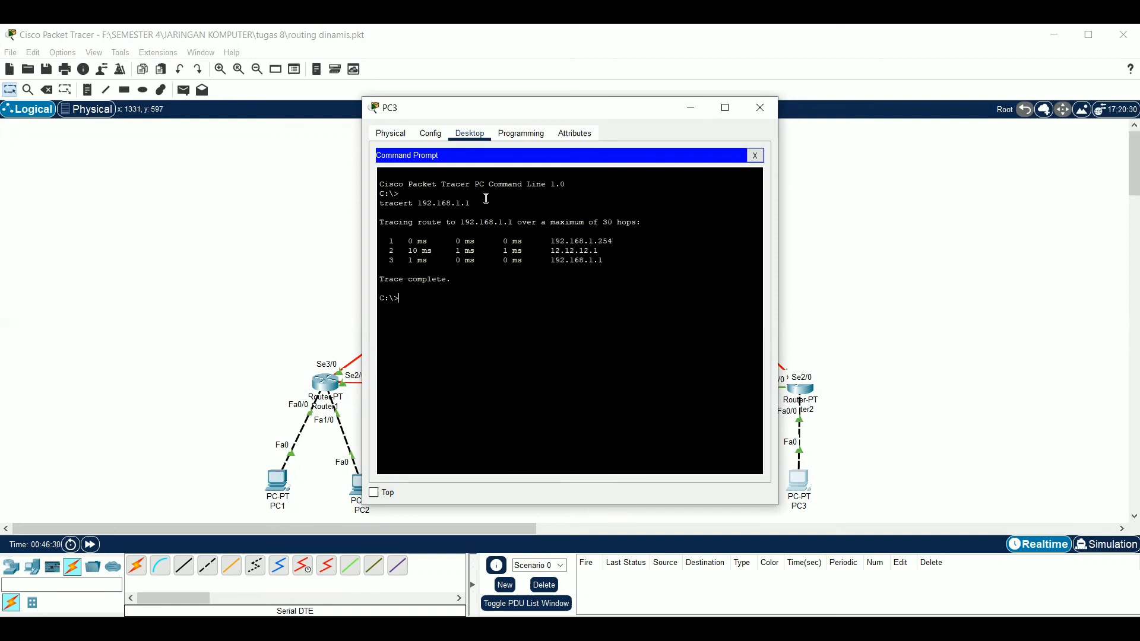
Run tracert from PC3 to 192.168.1.65 and to 33.33.33.1
{"action": "type", "text": "tracert 192.168.1.65"}
{"action": "key", "text": "Return"}
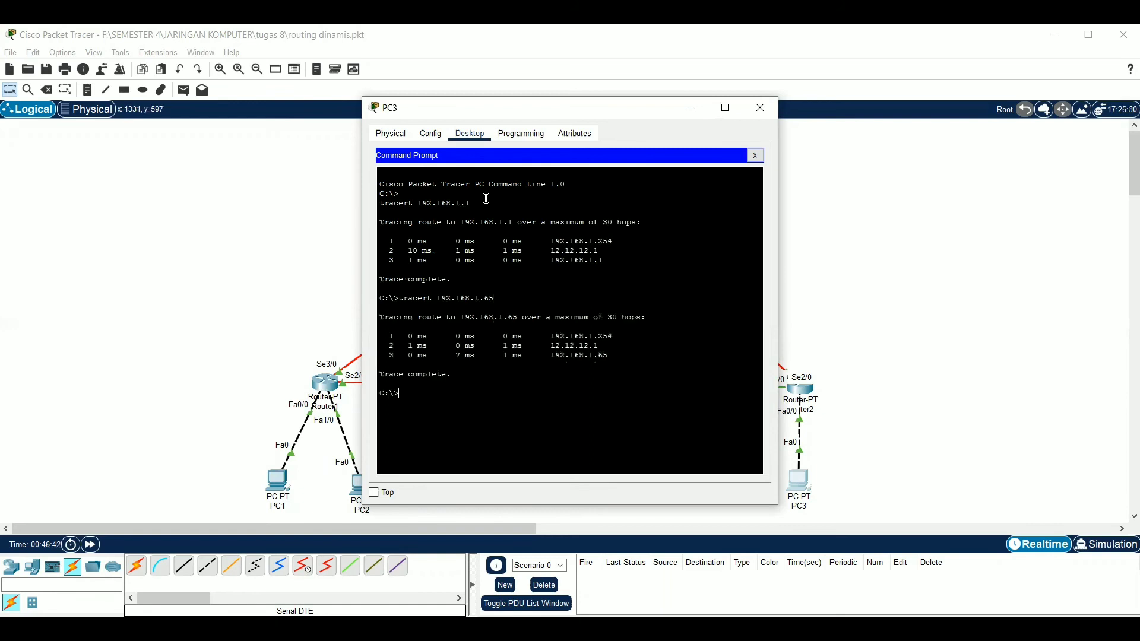
{"action": "type", "text": "tracert 33.33.33.1"}
{"action": "key", "text": "Return"}
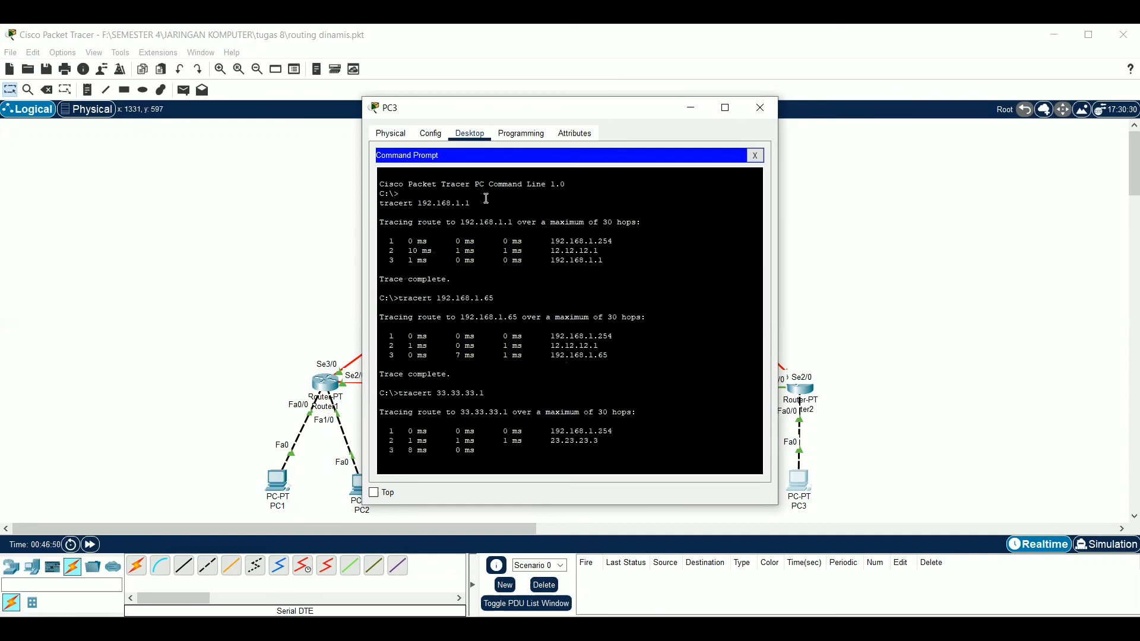
Run tracert from PC3 to the server at 43.43.43.1, and close PC3's command prompt and device window
{"action": "type", "text": "tracert"}
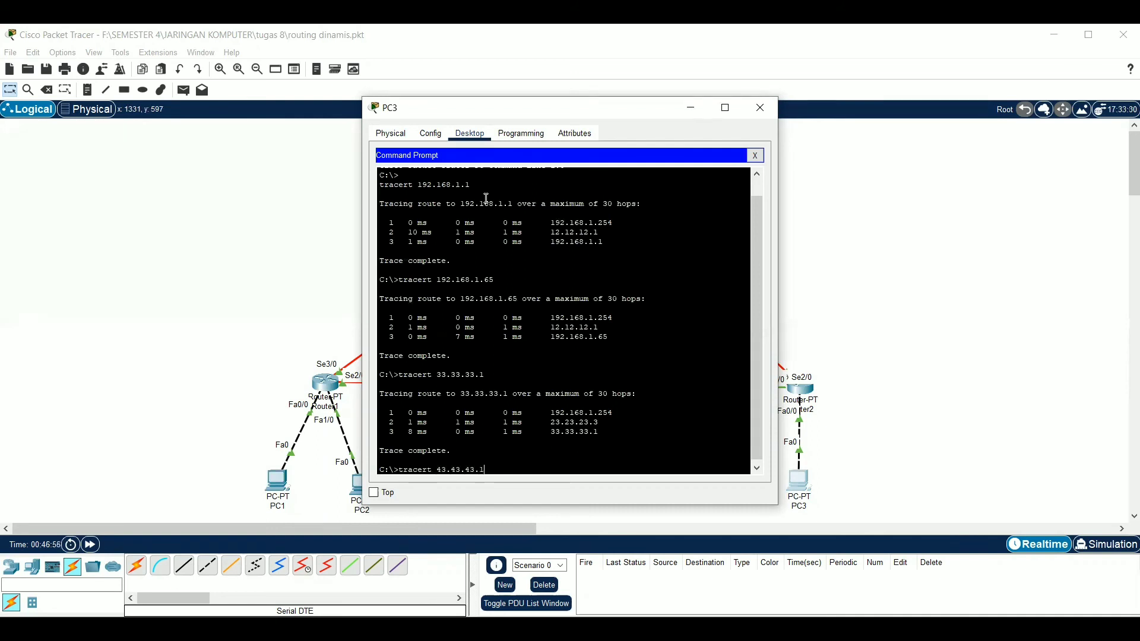
{"action": "type", "text": " 43.43.43.1"}
{"action": "key", "text": "Return"}
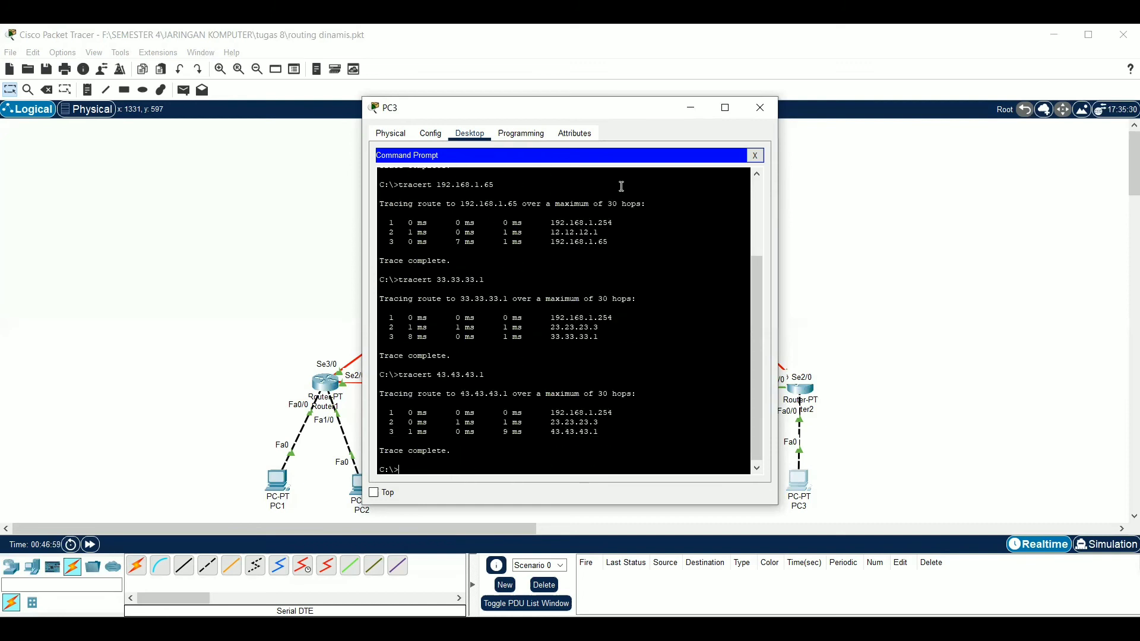
{"action": "left_click", "coordinate": [755, 155]}
{"action": "left_click", "coordinate": [845, 186]}
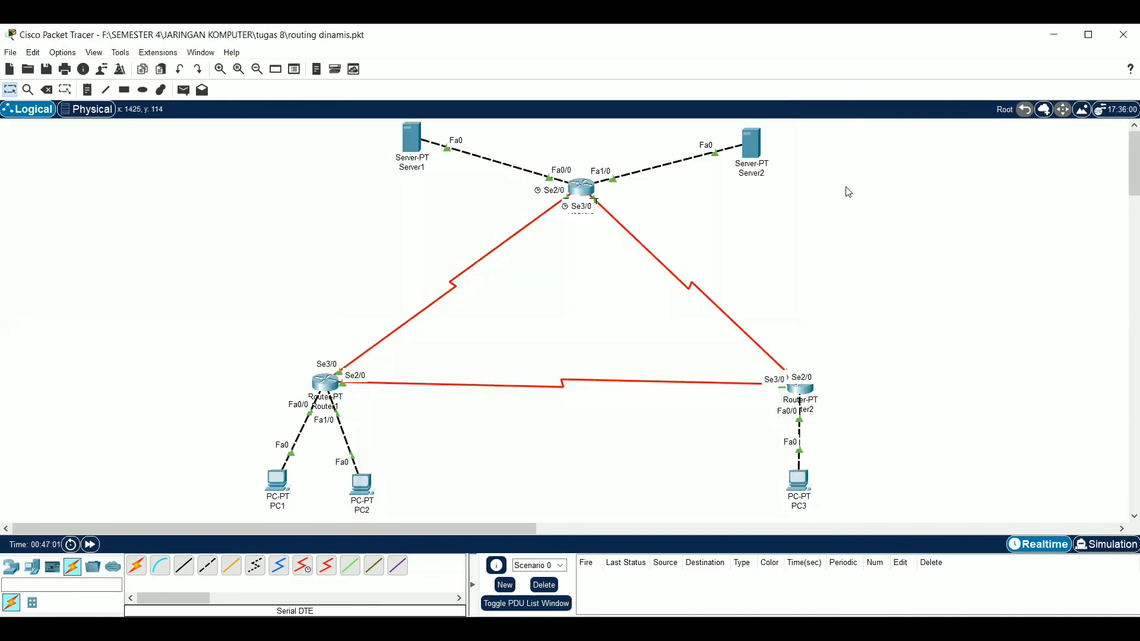
Open the command prompt on Server1 and trace the route to 43.43.43.1 with tracert
{"action": "left_click", "coordinate": [412, 143]}
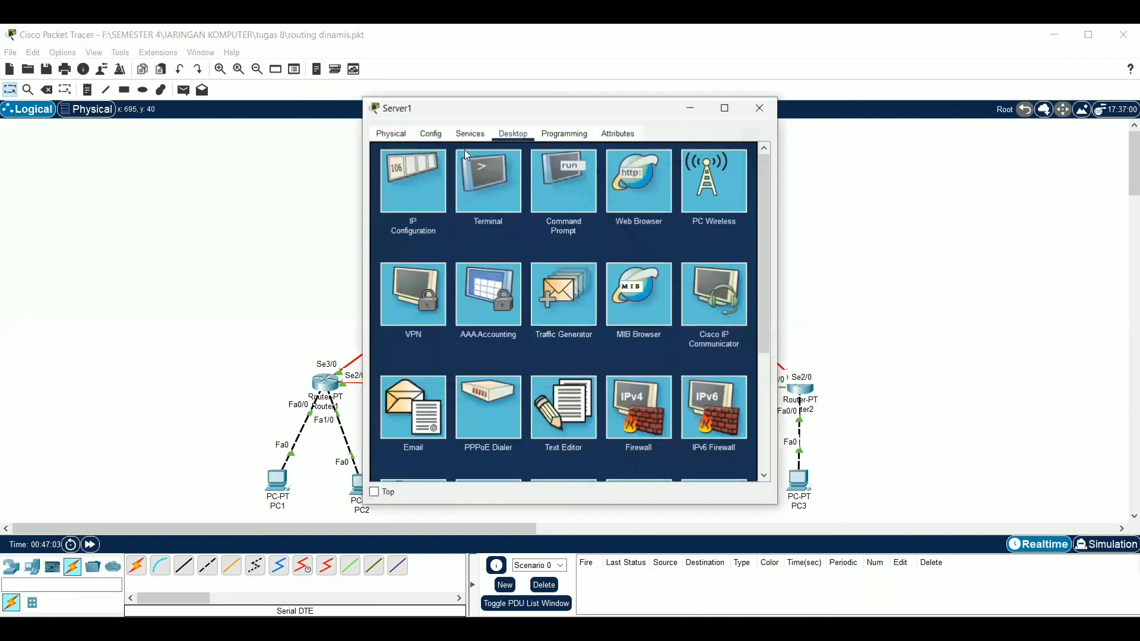
{"action": "left_click", "coordinate": [559, 184]}
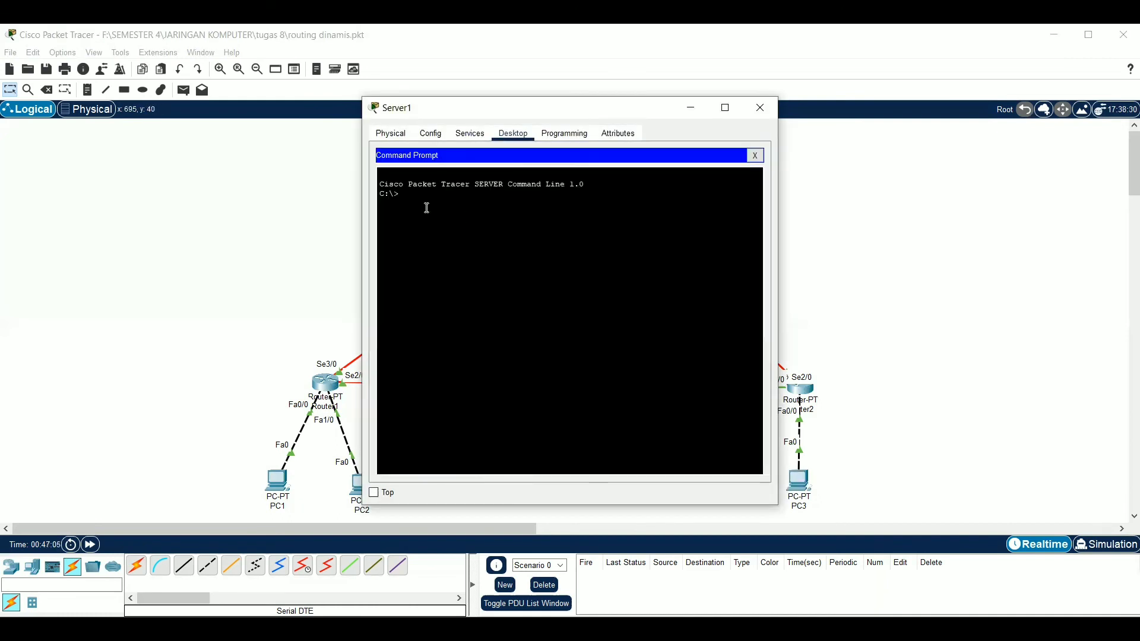
{"action": "type", "text": "tracert 43"}
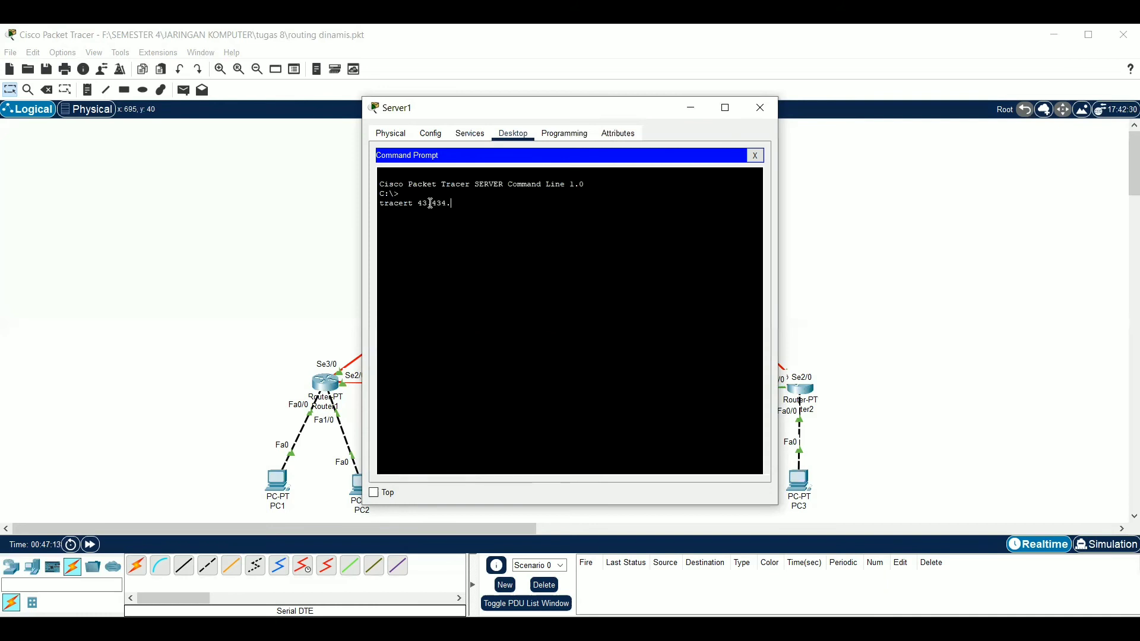
{"action": "type", "text": ".43.43.1"}
{"action": "key", "text": "Return"}
Run tracert from Server1 to 192.168.1.1 and to 192.168.1.65
{"action": "type", "text": "tracert"}
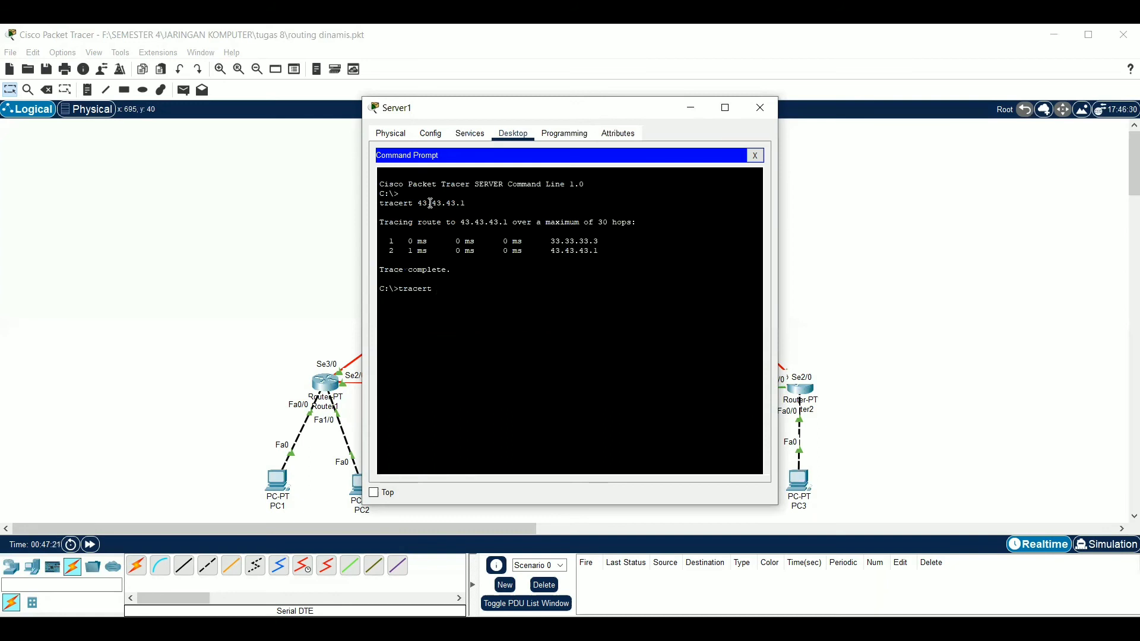
{"action": "type", "text": " 192.168.1.1"}
{"action": "key", "text": "Return"}
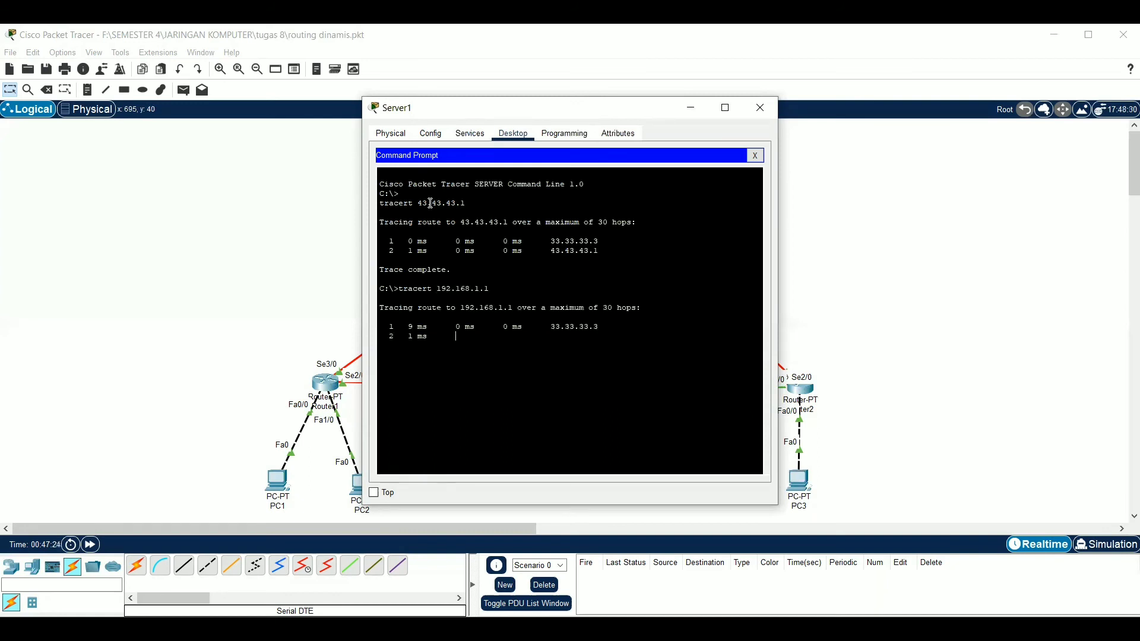
{"action": "type", "text": "tracert"}
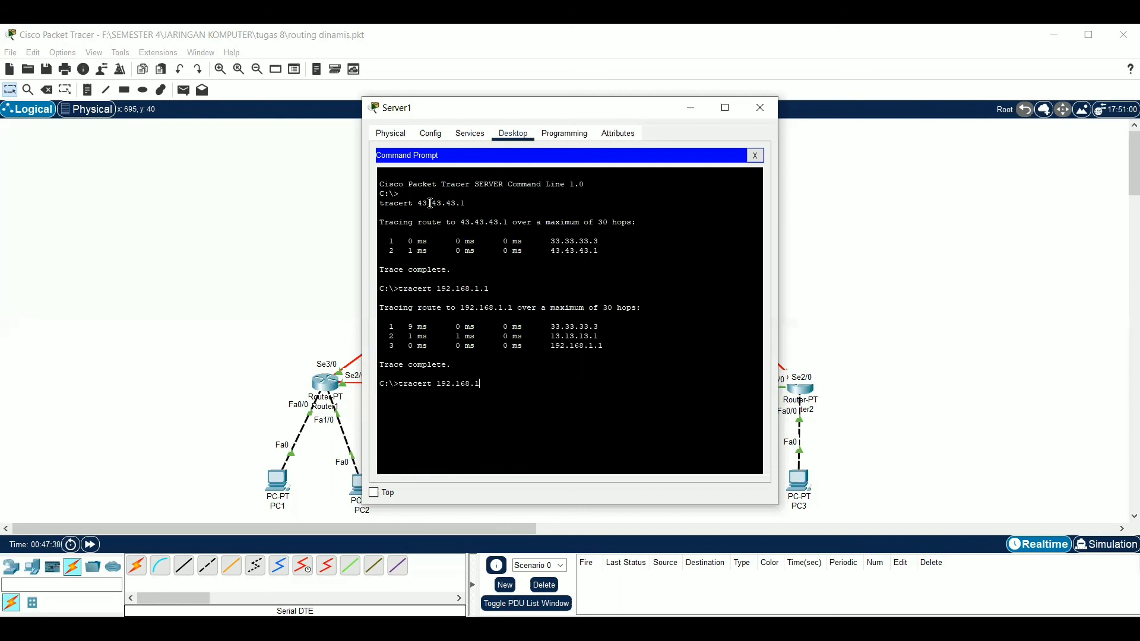
{"action": "type", "text": "192.168.1.65"}
{"action": "key", "text": "Return"}
Run tracert from Server1 to 192.168.1.254, and close Server1's command prompt and device window
{"action": "type", "text": "tracert 192.168.1.2"}
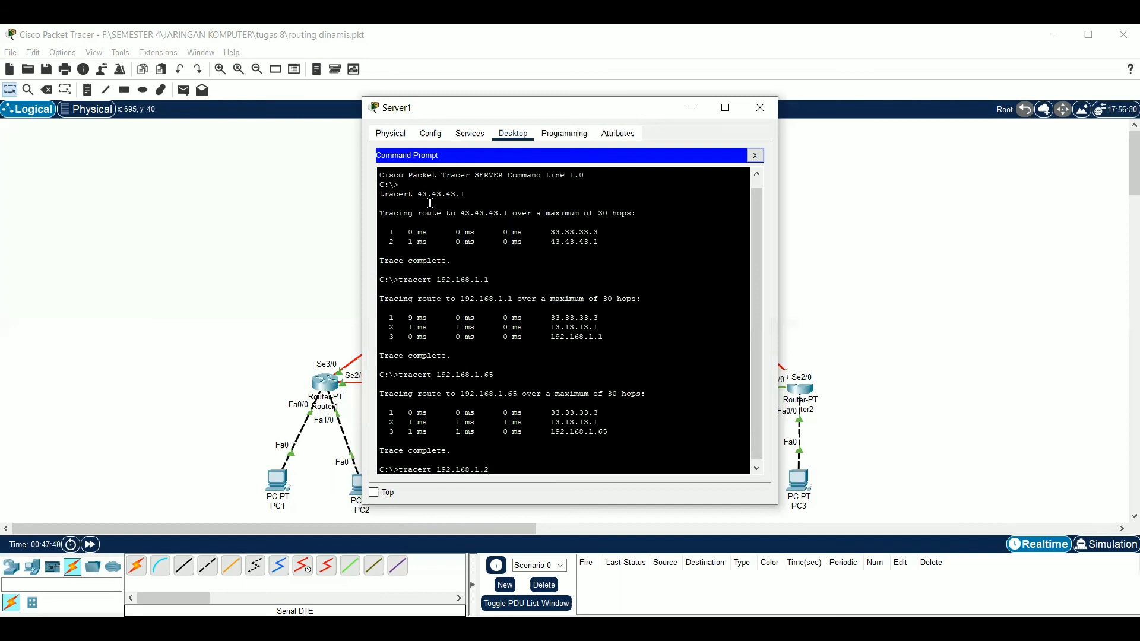
{"action": "type", "text": "54"}
{"action": "key", "text": "Return"}
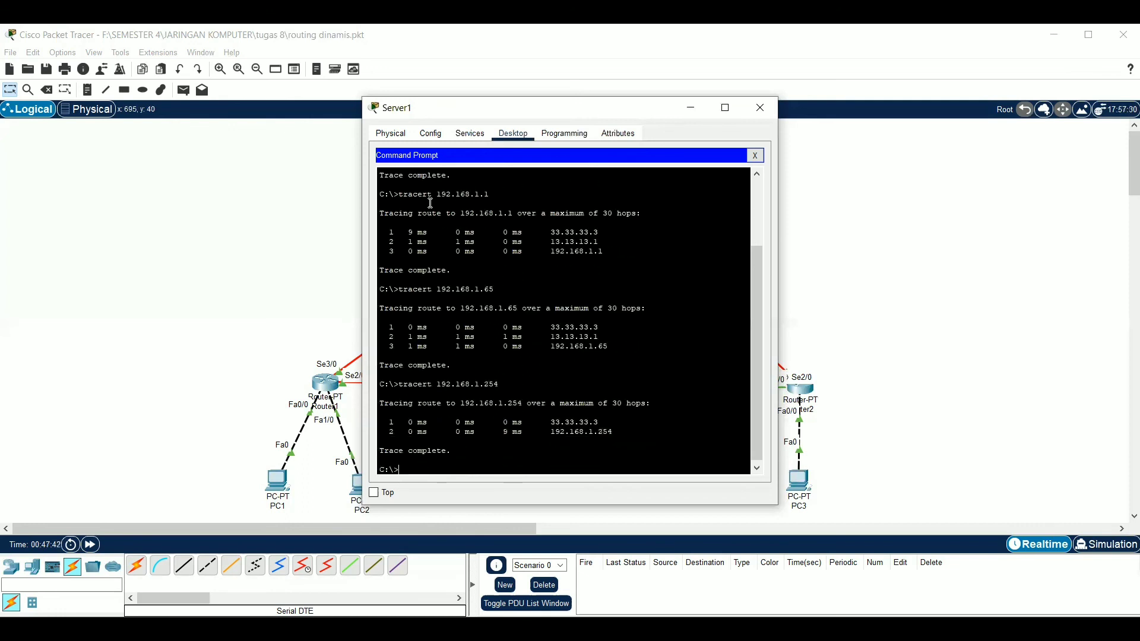
{"action": "left_click", "coordinate": [755, 155]}
{"action": "left_click", "coordinate": [835, 163]}
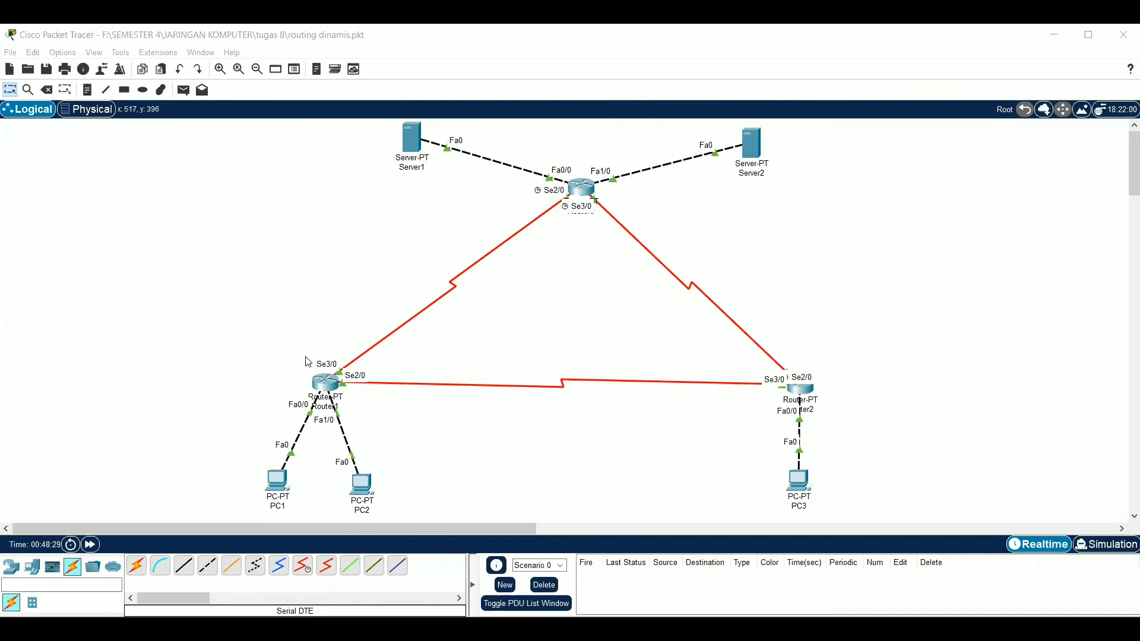
Turn off the Serial3/0 port on Router1 and close its configuration window
{"action": "left_click", "coordinate": [326, 383]}
{"action": "left_click", "coordinate": [436, 137]}
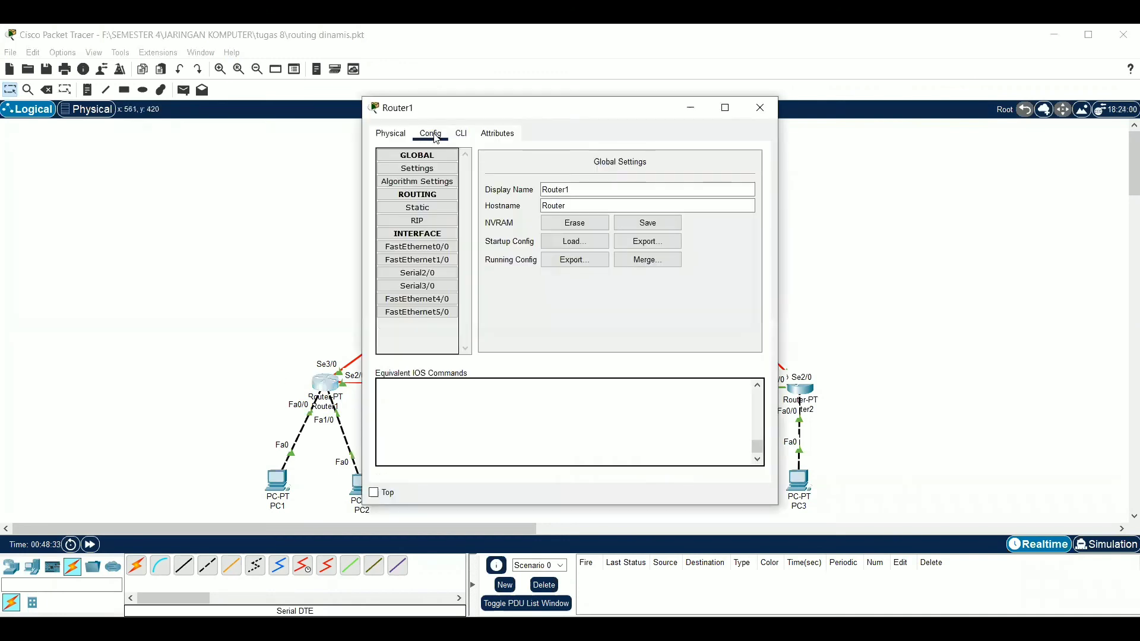
{"action": "left_click_drag", "start_coordinate": [508, 111], "coordinate": [653, 103]}
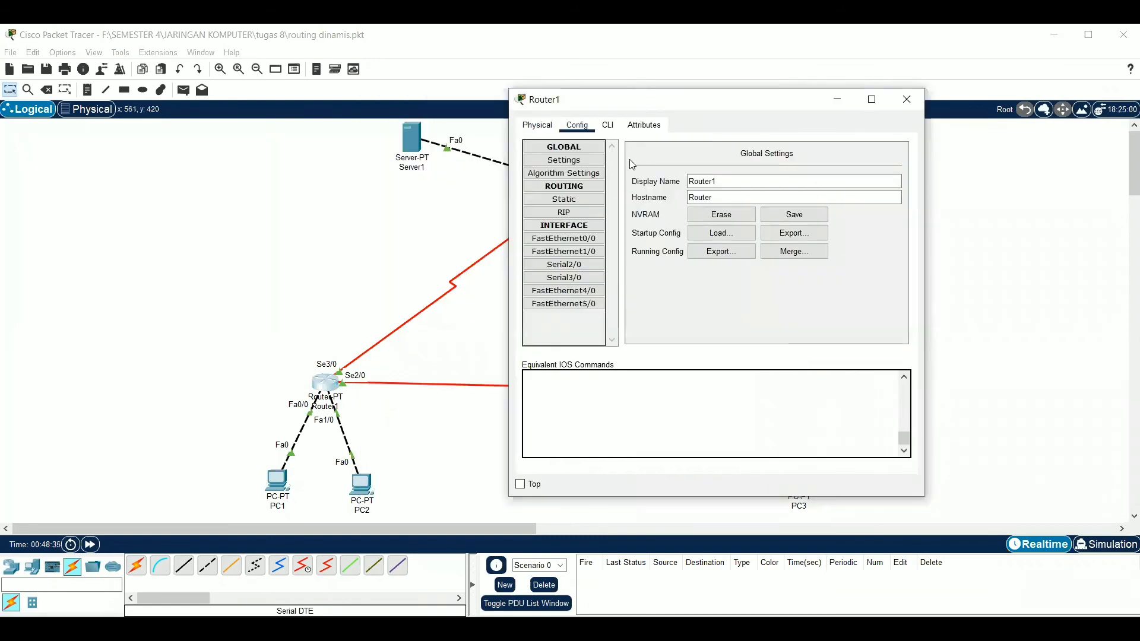
{"action": "left_click", "coordinate": [565, 279]}
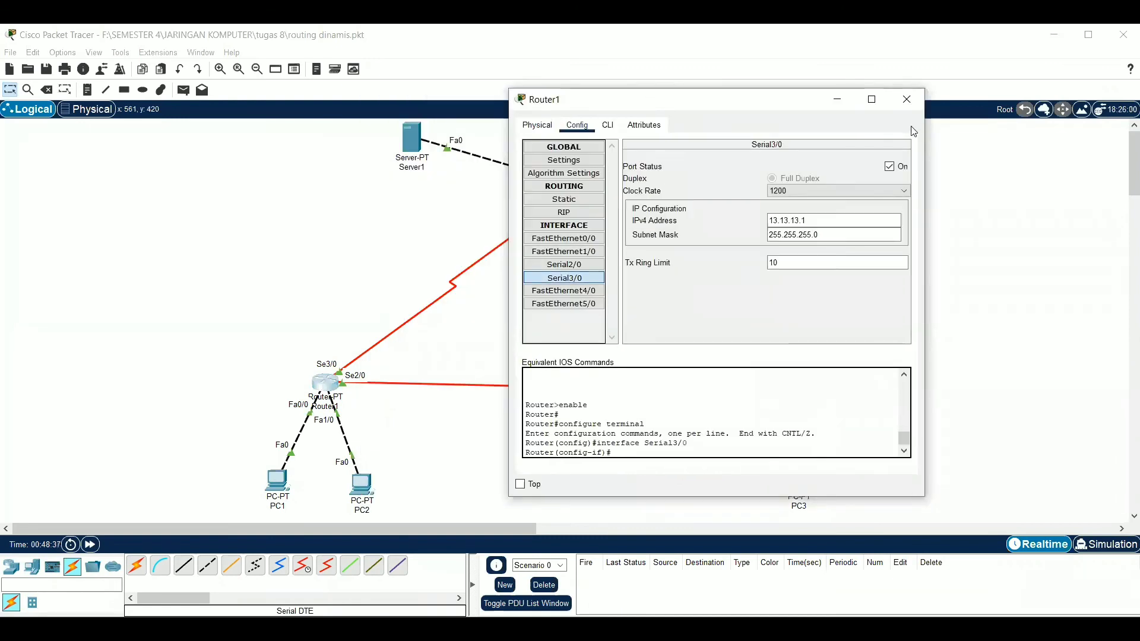
{"action": "left_click", "coordinate": [895, 169]}
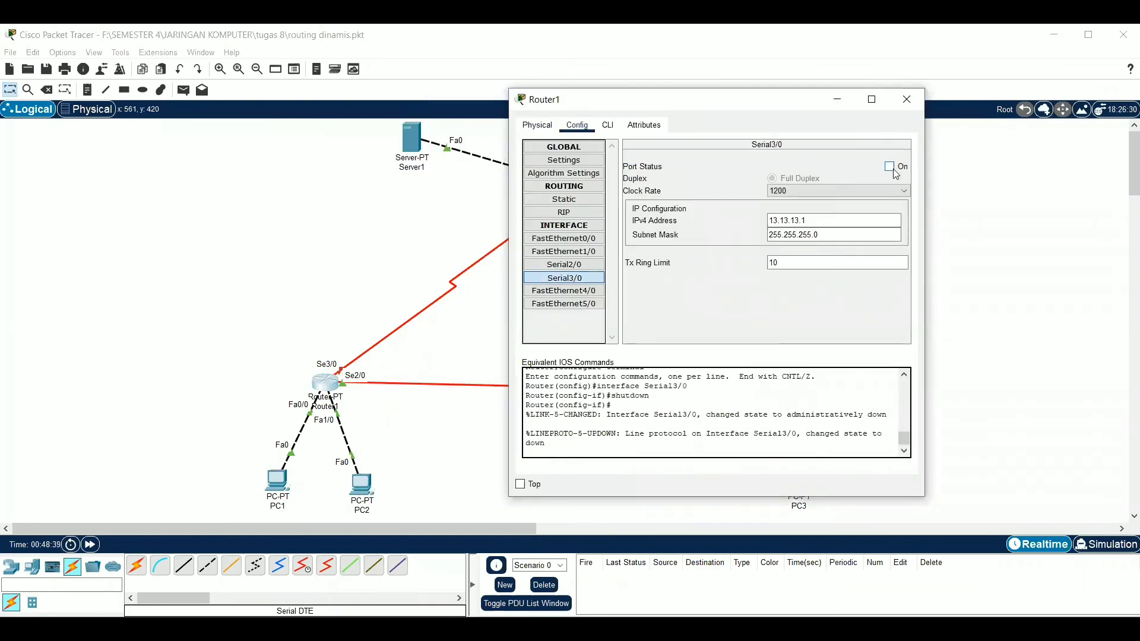
{"action": "left_click", "coordinate": [958, 183]}
Turn off the Serial2/0 port on Router3 and close its configuration window
{"action": "left_click", "coordinate": [589, 193]}
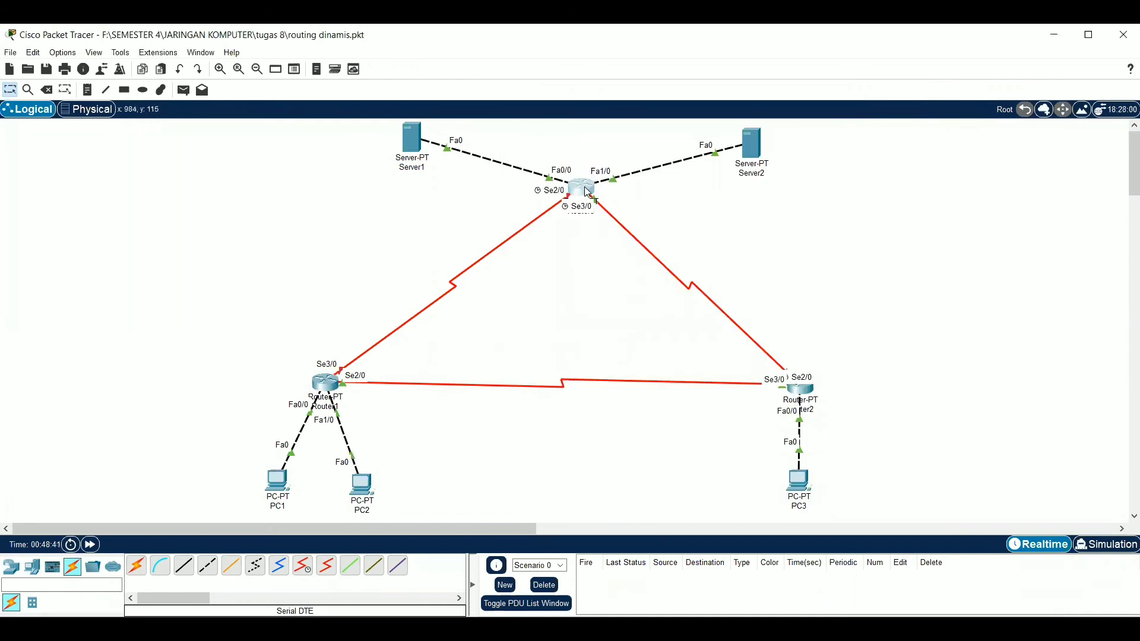
{"action": "left_click", "coordinate": [422, 135]}
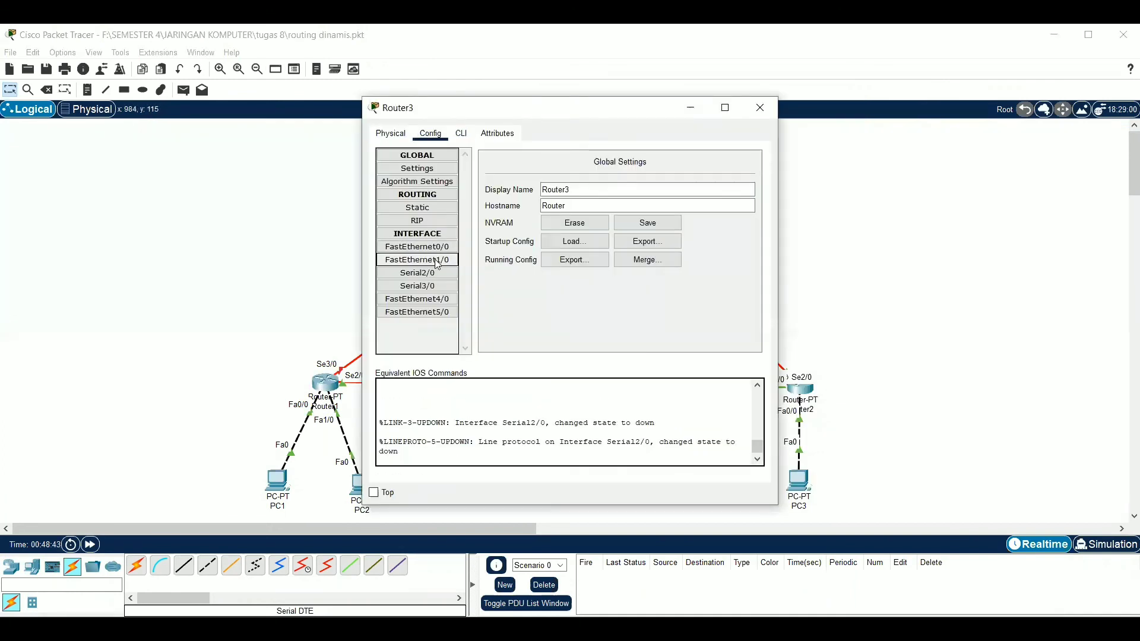
{"action": "left_click", "coordinate": [417, 273]}
{"action": "left_click", "coordinate": [742, 175]}
{"action": "left_click", "coordinate": [840, 226]}
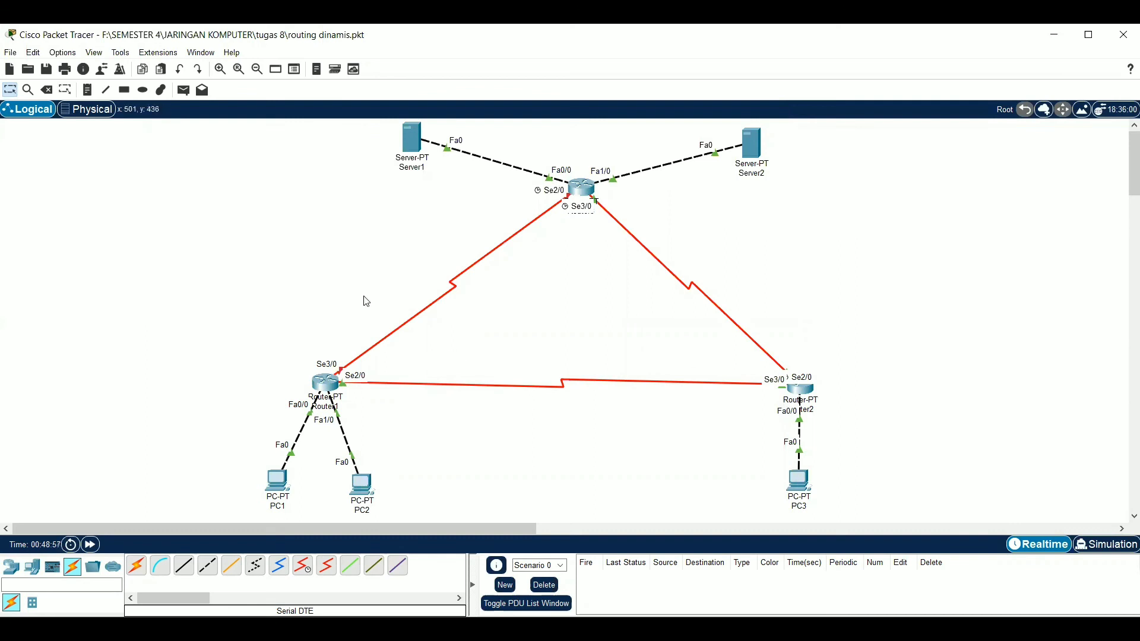
Switch to Simulation mode and check that the event filters are limited to ICMP
{"action": "left_click", "coordinate": [1096, 546]}
{"action": "left_click", "coordinate": [1022, 524]}
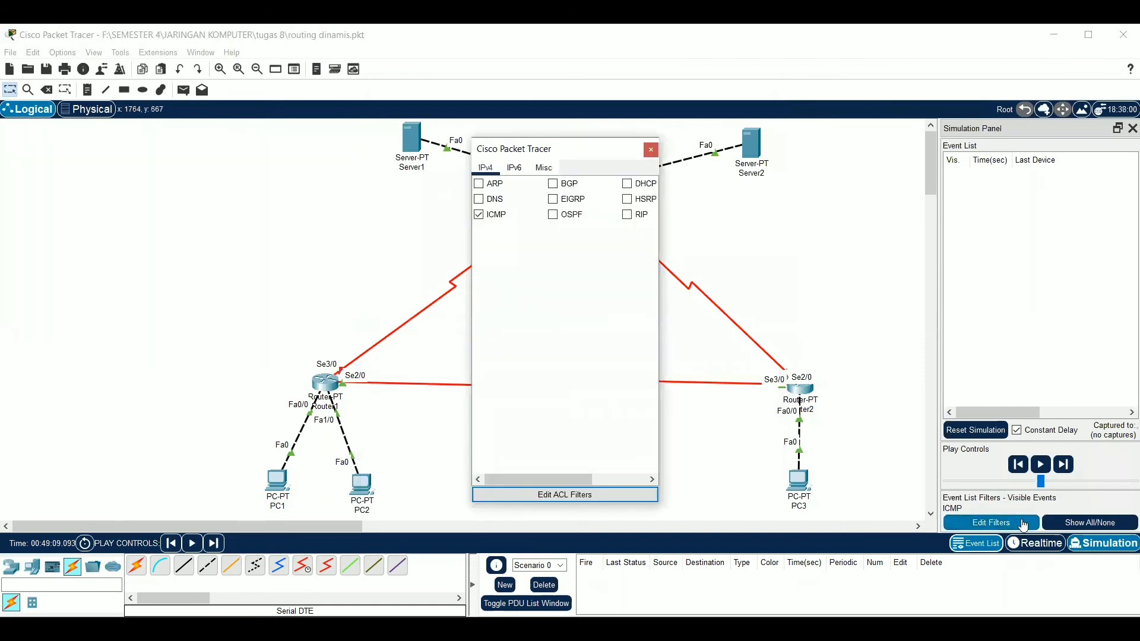
{"action": "left_click", "coordinate": [651, 149]}
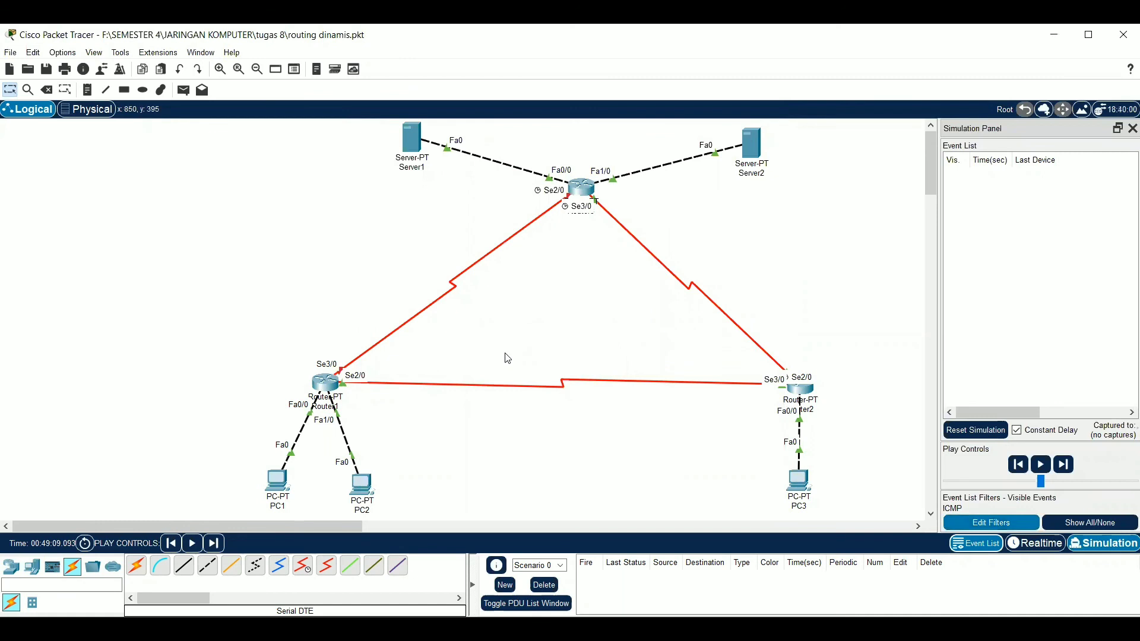
Send a simple PDU from PC1 to PC2 and advance the simulation event by event until the reply returns to PC1
{"action": "left_click", "coordinate": [182, 91]}
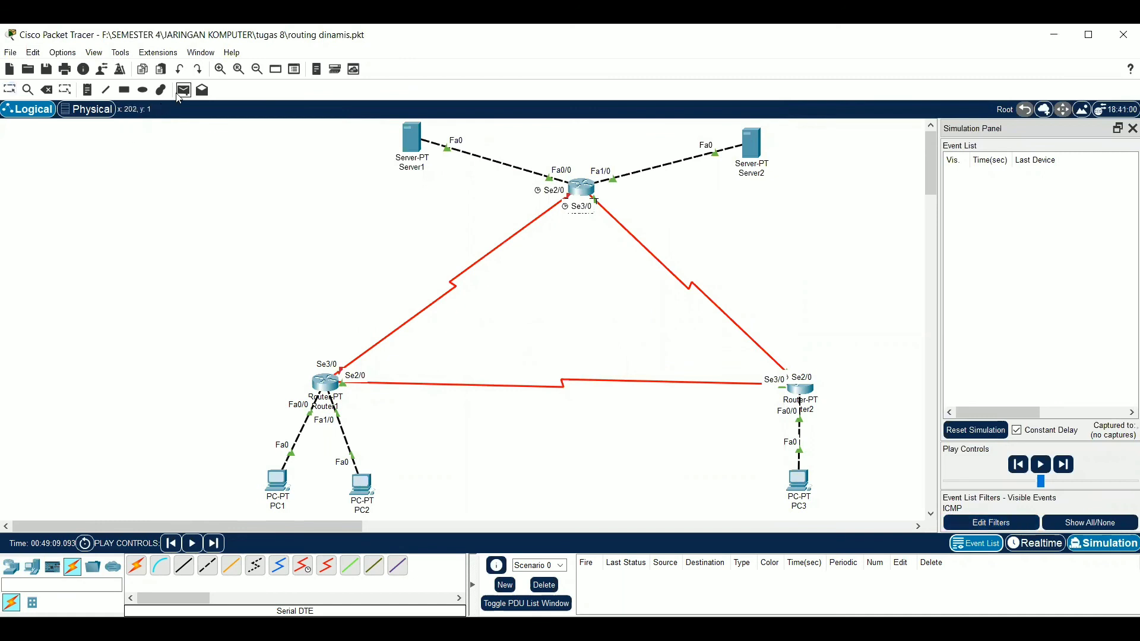
{"action": "left_click", "coordinate": [277, 481]}
{"action": "left_click", "coordinate": [362, 485]}
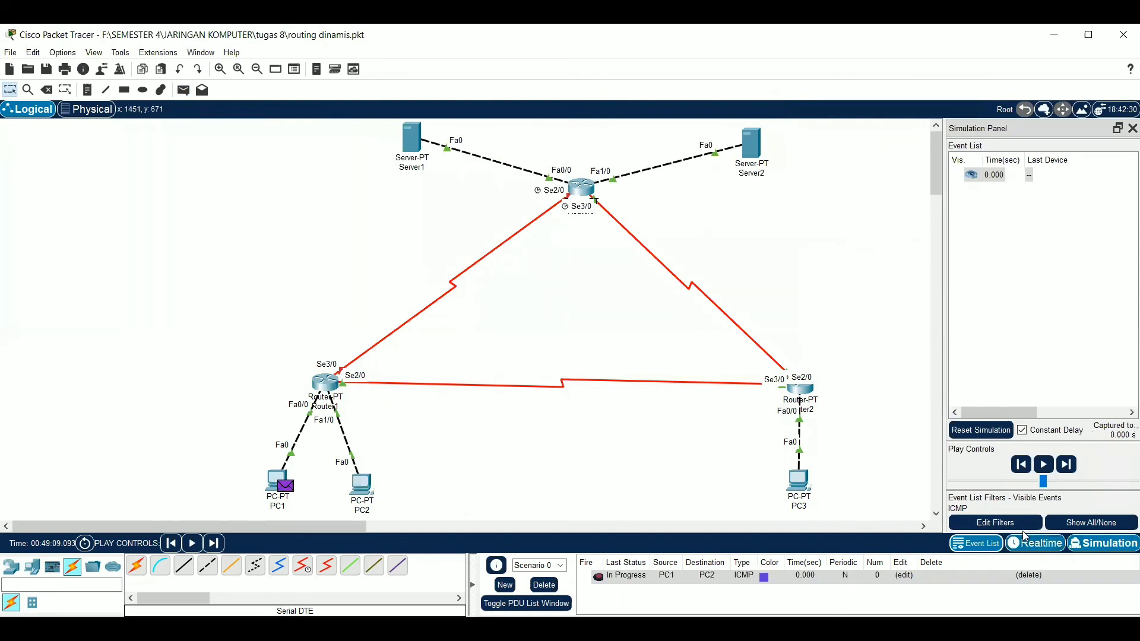
{"action": "left_click", "coordinate": [1067, 465]}
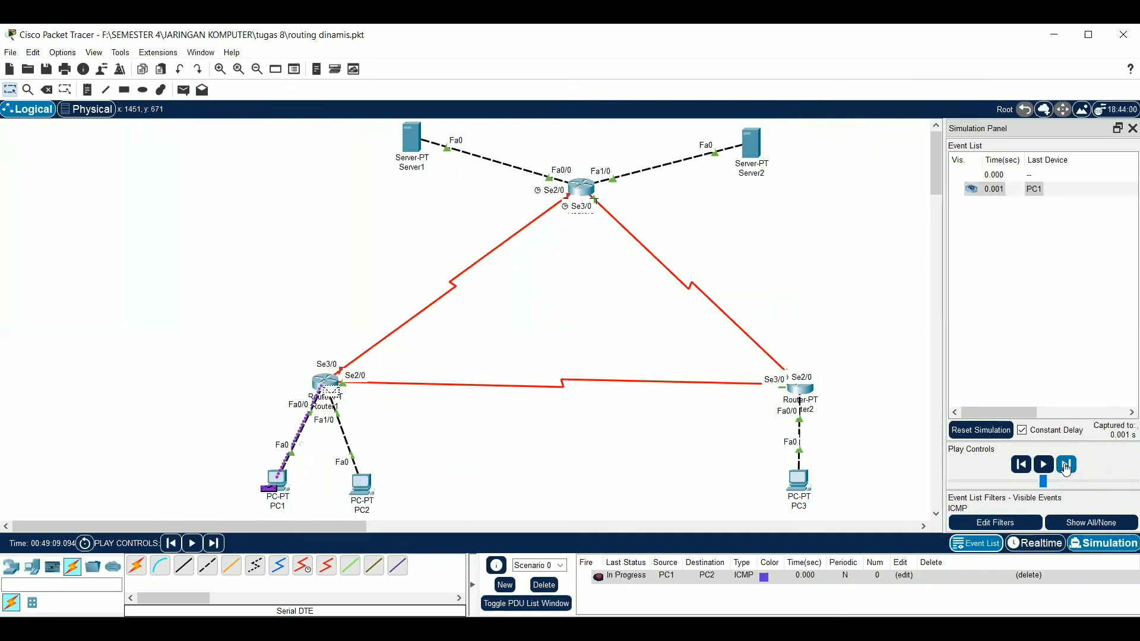
{"action": "left_click", "coordinate": [1067, 466]}
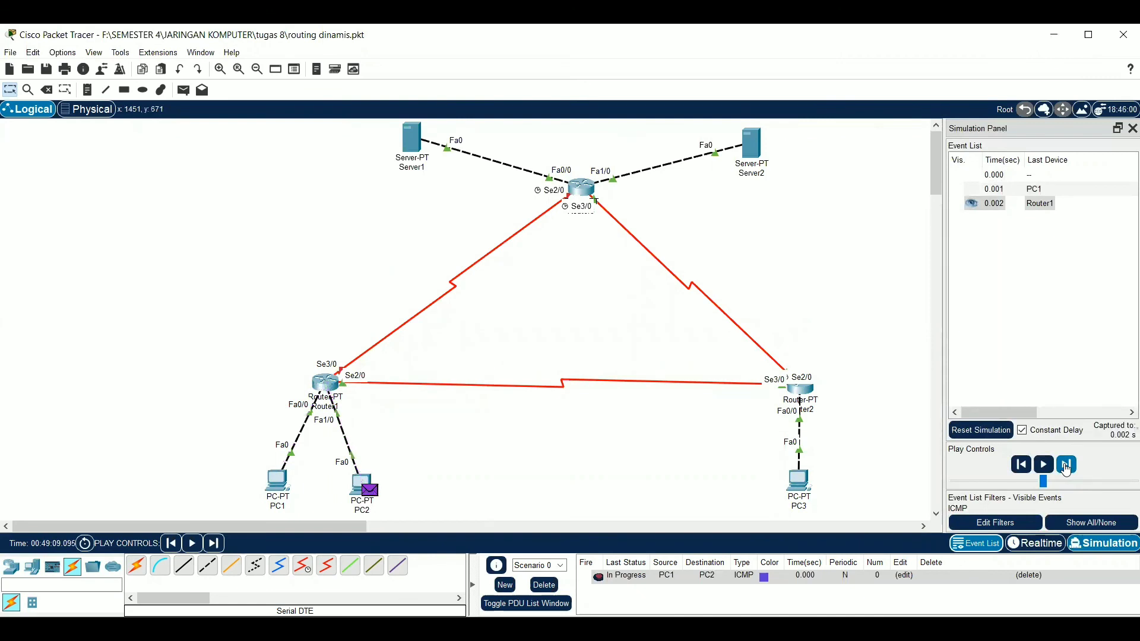
{"action": "left_click", "coordinate": [1066, 467]}
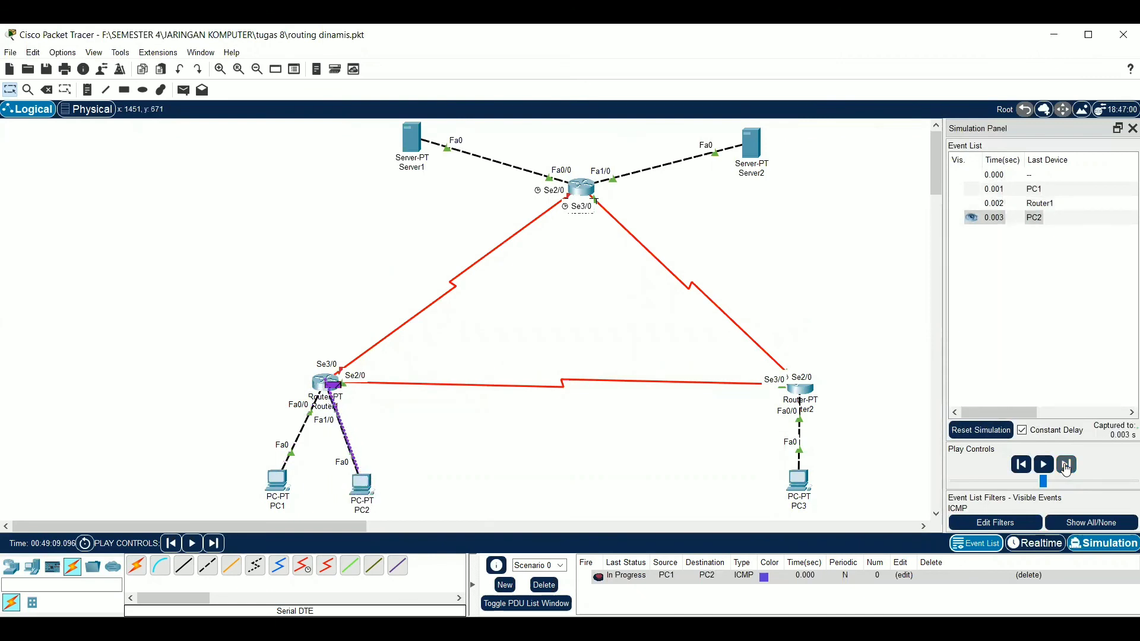
{"action": "left_click", "coordinate": [1066, 466]}
{"action": "left_click", "coordinate": [1067, 468]}
{"action": "left_click", "coordinate": [1066, 467]}
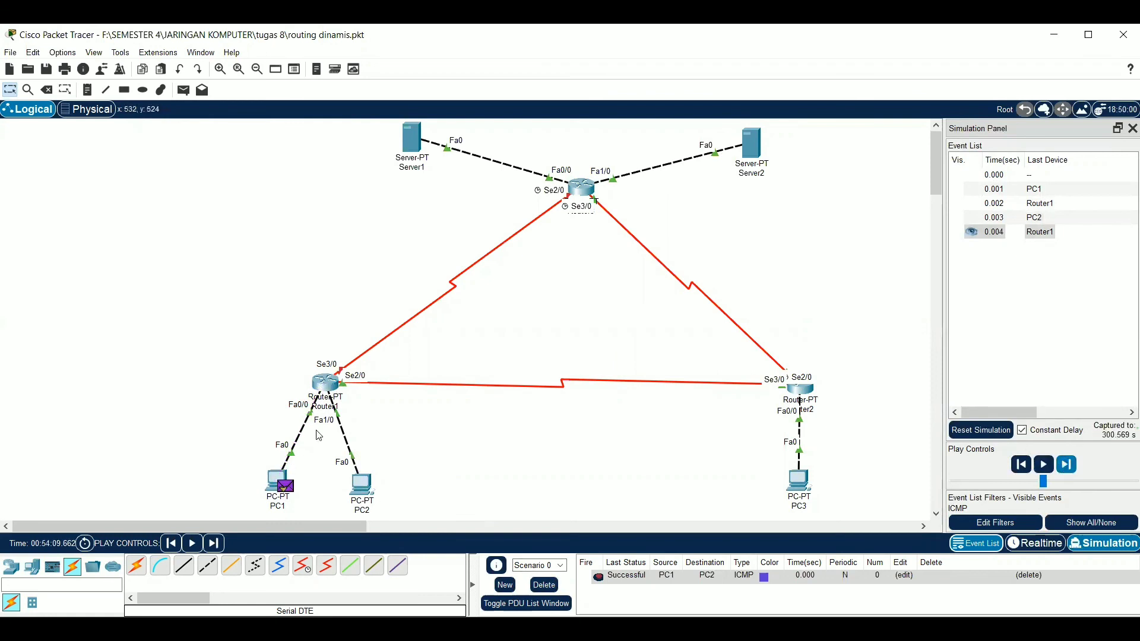
Send a simple PDU from PC1 to Server1 and advance the simulation event by event until the reply returns to PC1
{"action": "left_click", "coordinate": [182, 94]}
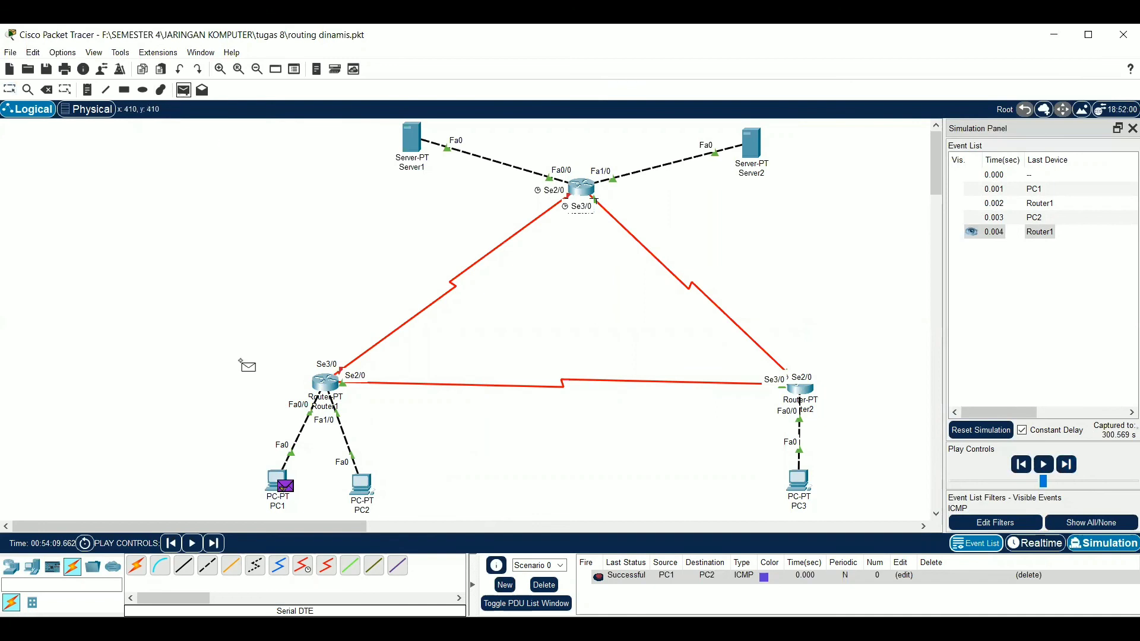
{"action": "left_click", "coordinate": [276, 482]}
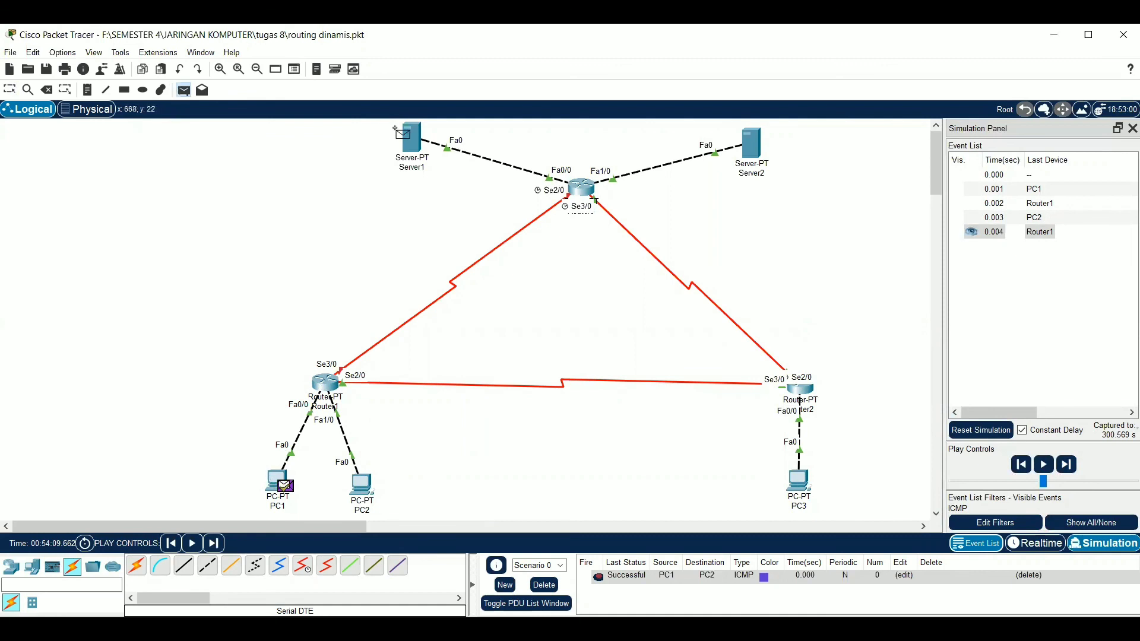
{"action": "left_click", "coordinate": [411, 145]}
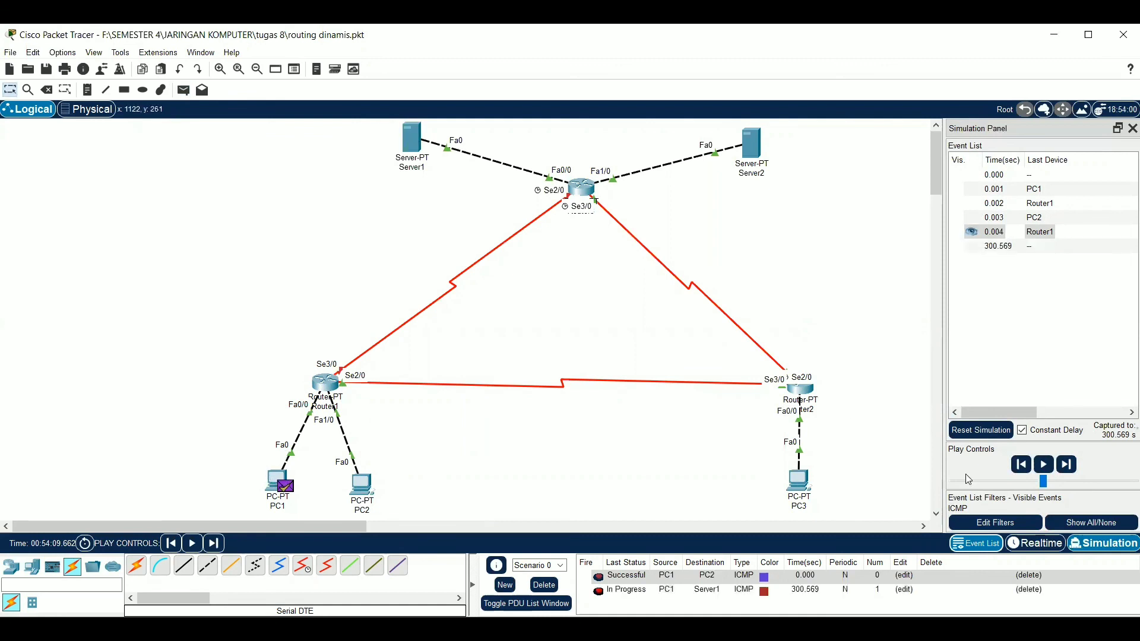
{"action": "left_click", "coordinate": [1066, 466]}
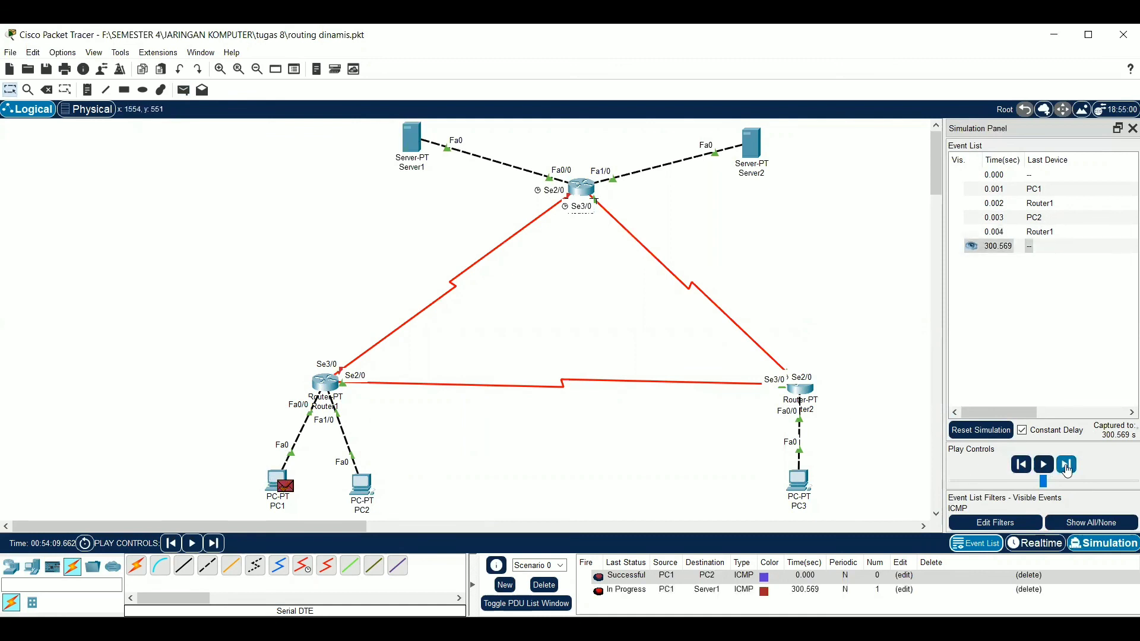
{"action": "left_click", "coordinate": [1067, 466]}
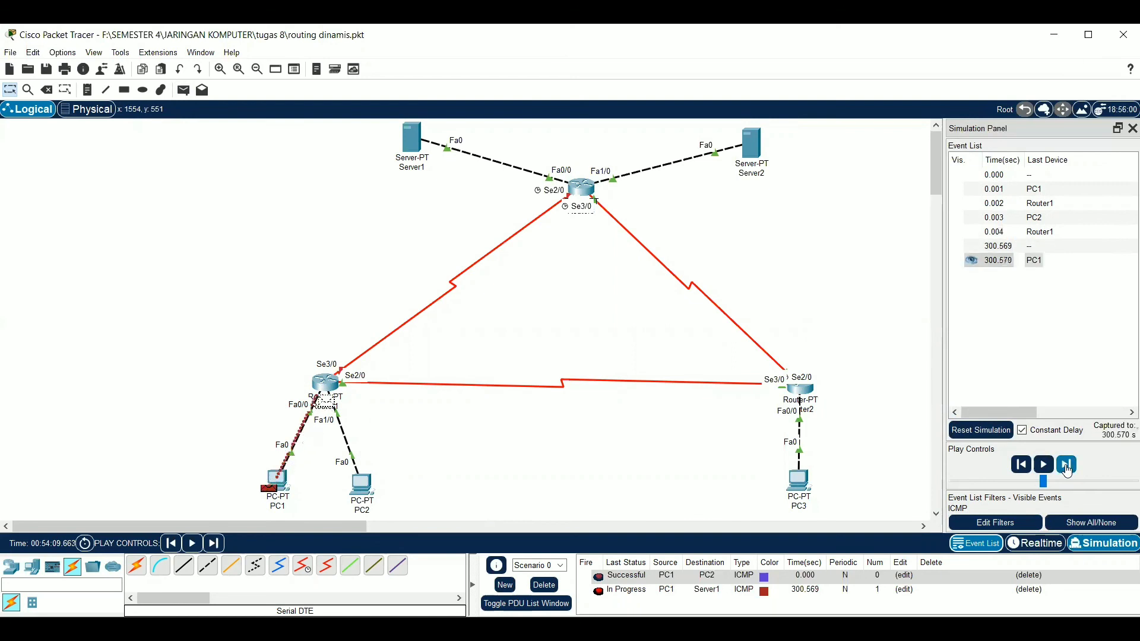
{"action": "left_click", "coordinate": [1067, 466]}
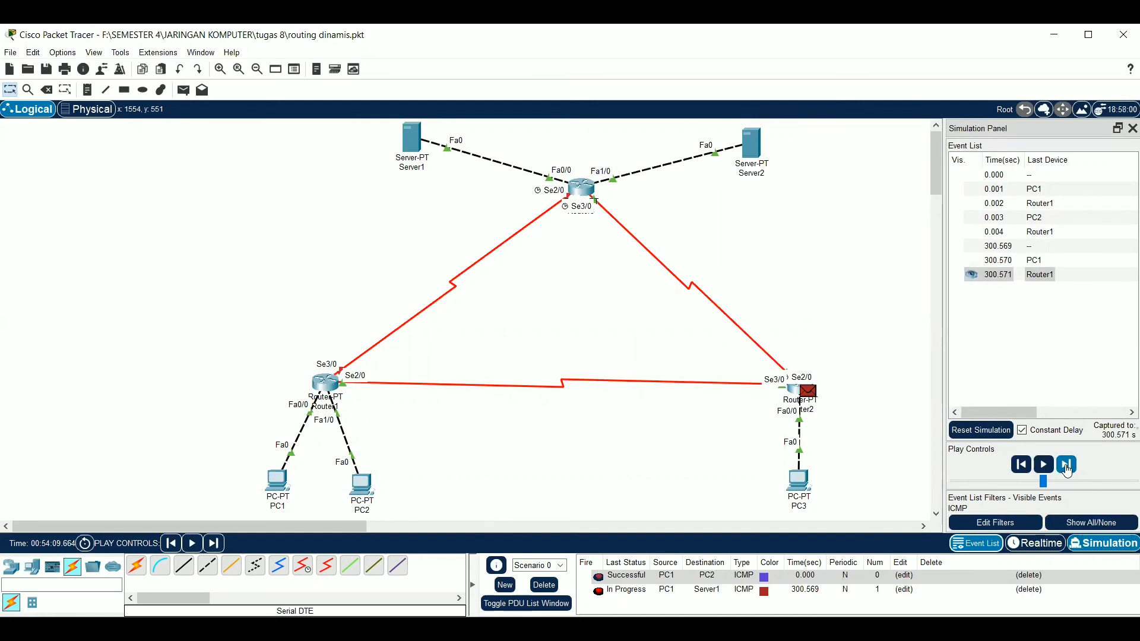
{"action": "left_click", "coordinate": [1067, 466]}
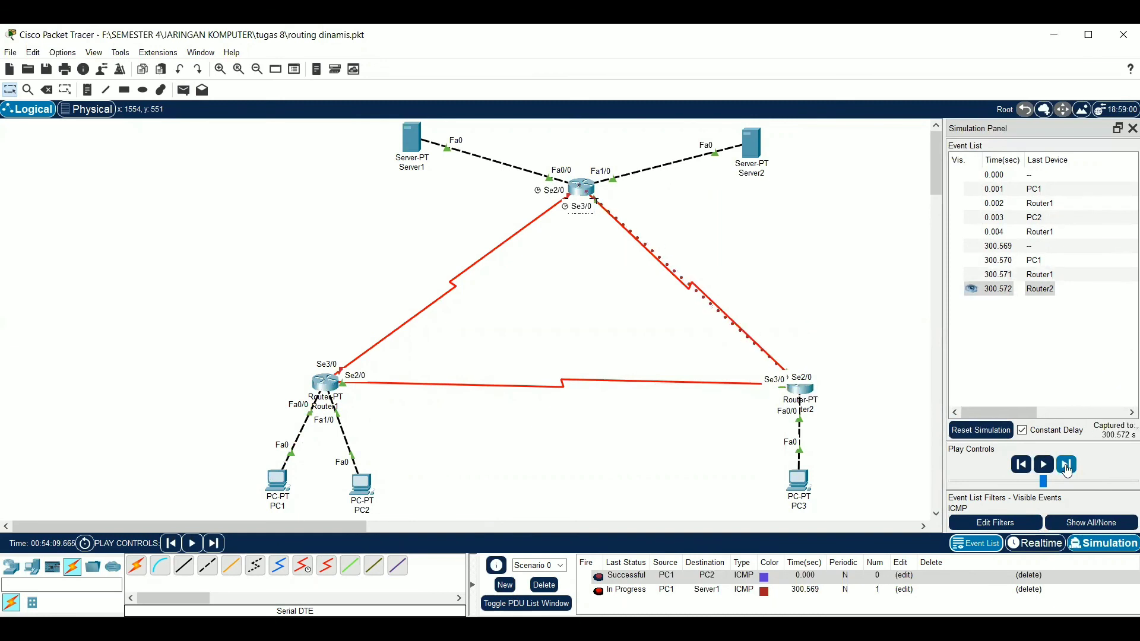
{"action": "left_click", "coordinate": [1066, 466]}
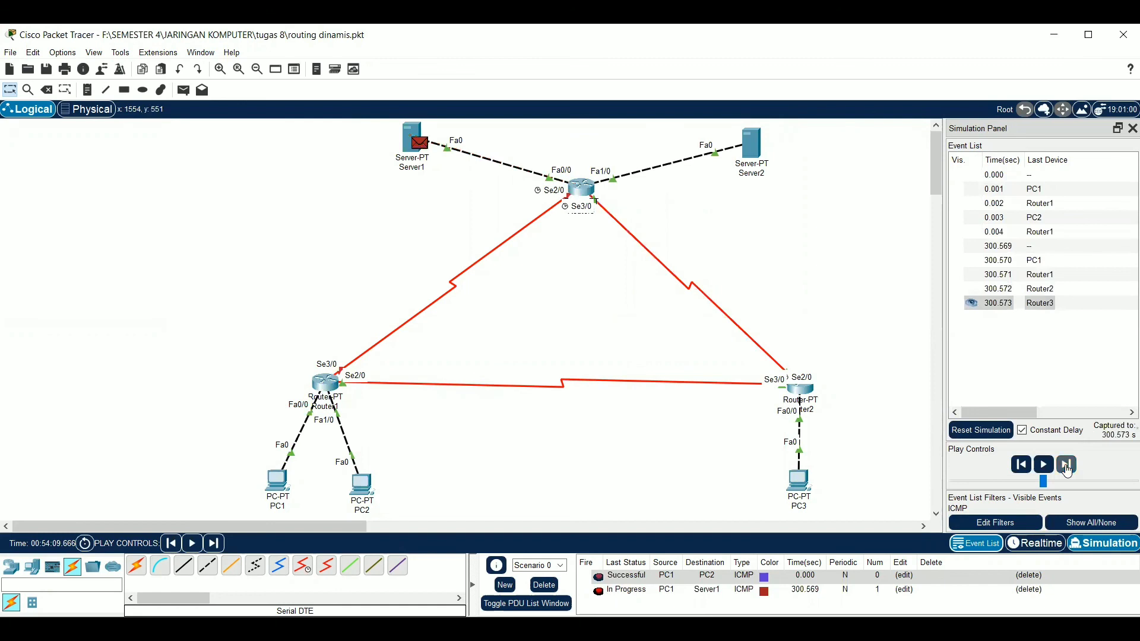
{"action": "left_click", "coordinate": [1066, 466]}
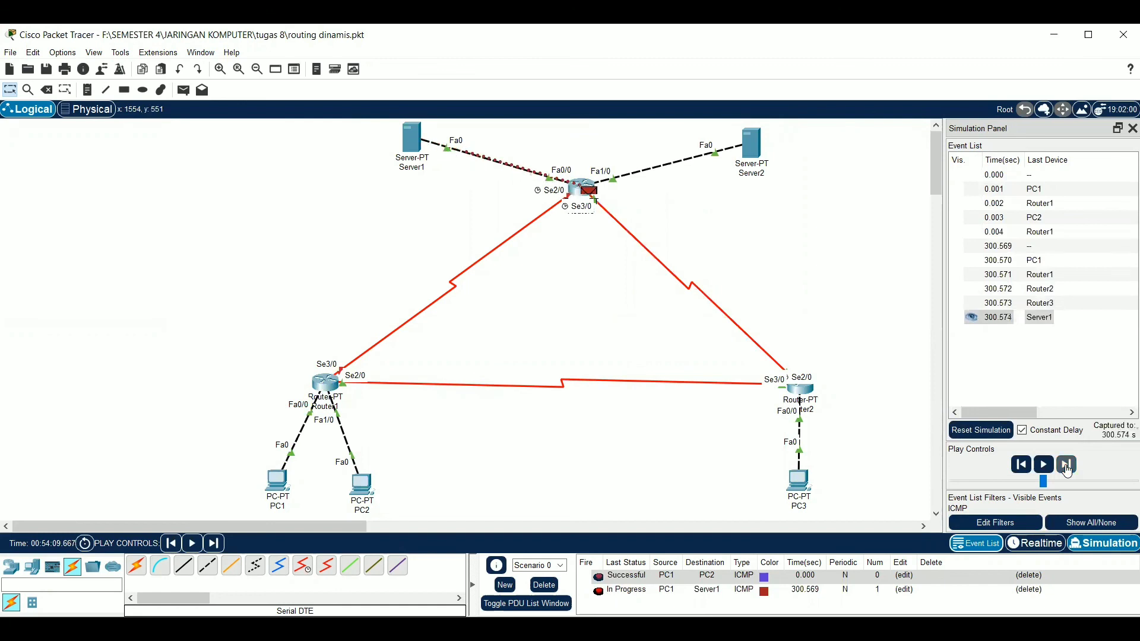
{"action": "left_click", "coordinate": [1067, 467]}
{"action": "left_click", "coordinate": [1066, 466]}
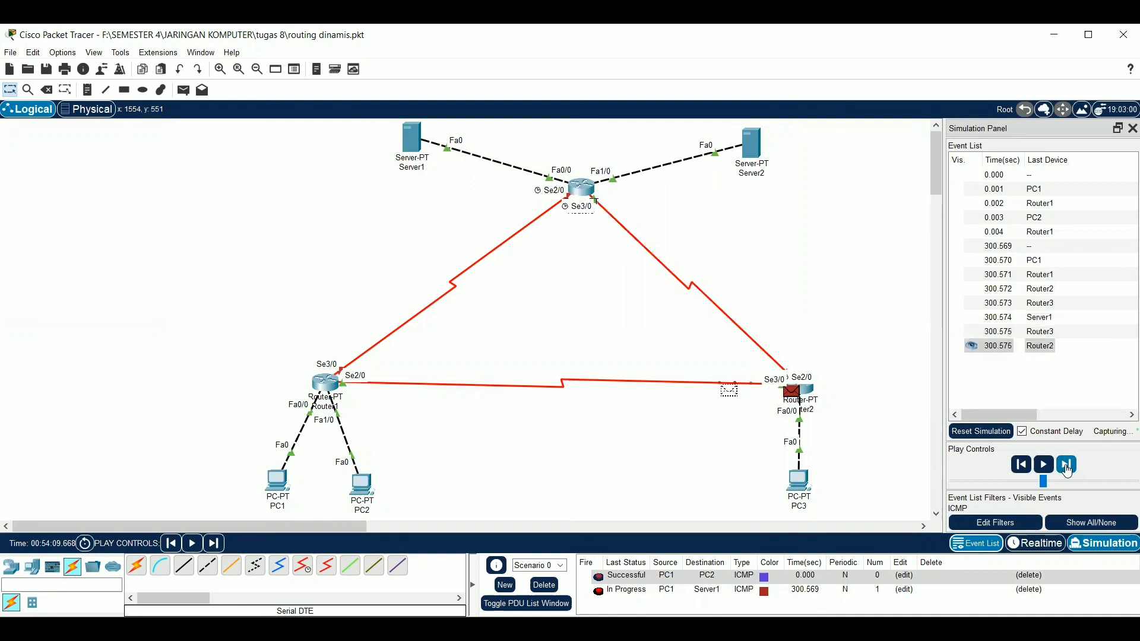
{"action": "left_click", "coordinate": [1067, 467]}
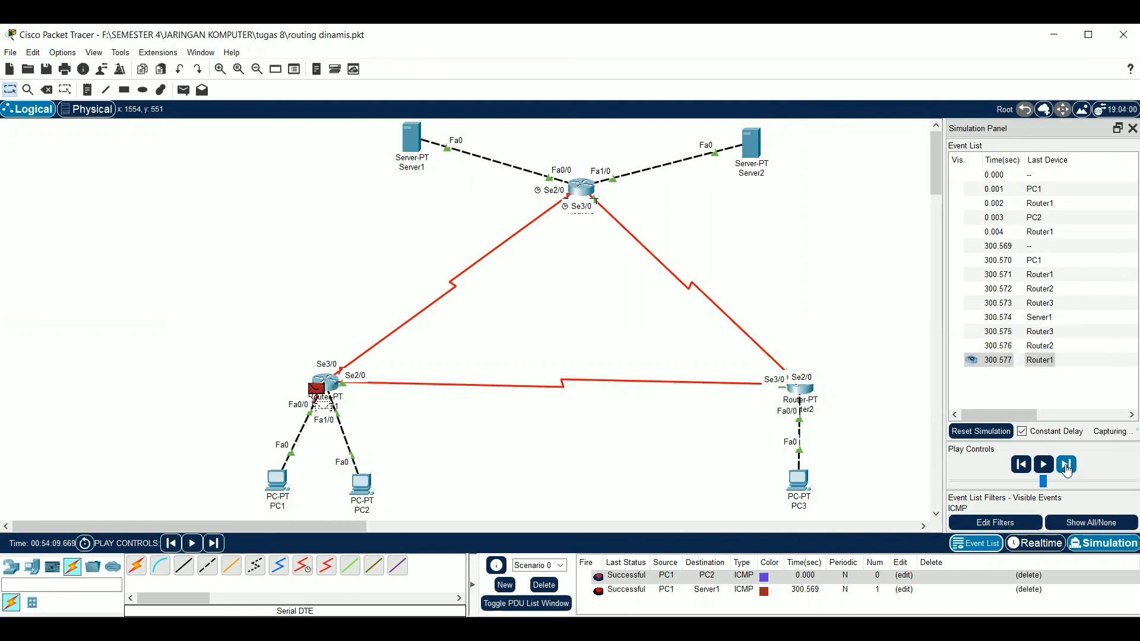
Clear the finished PDUs from Scenario 0 and add a simple PDU from PC1 to Server2
{"action": "left_click", "coordinate": [1067, 467]}
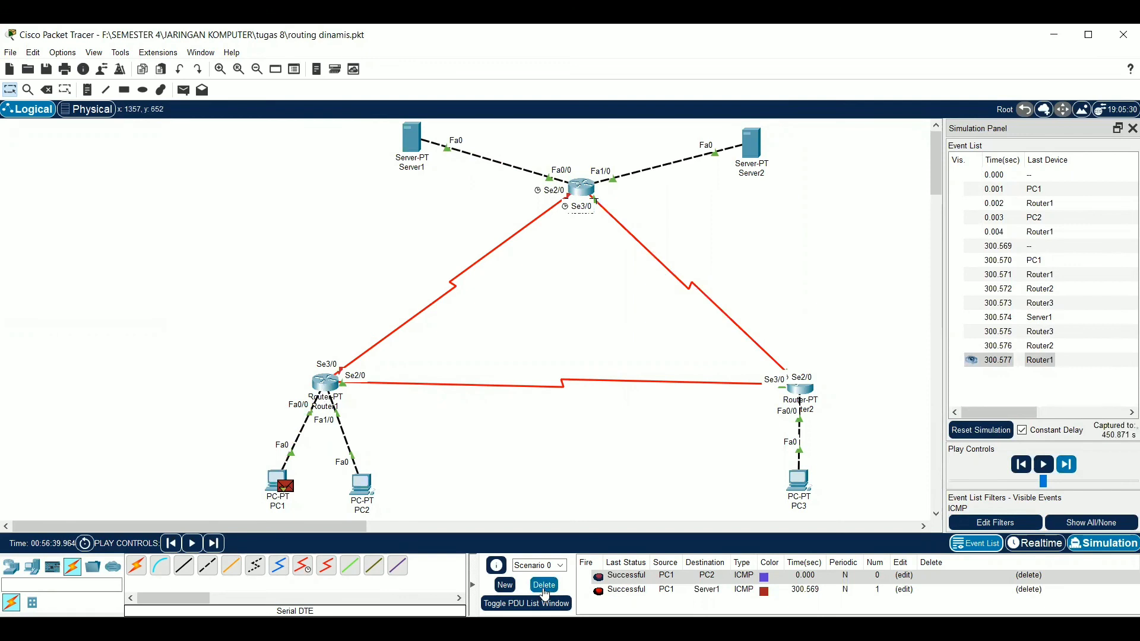
{"action": "left_click", "coordinate": [544, 586]}
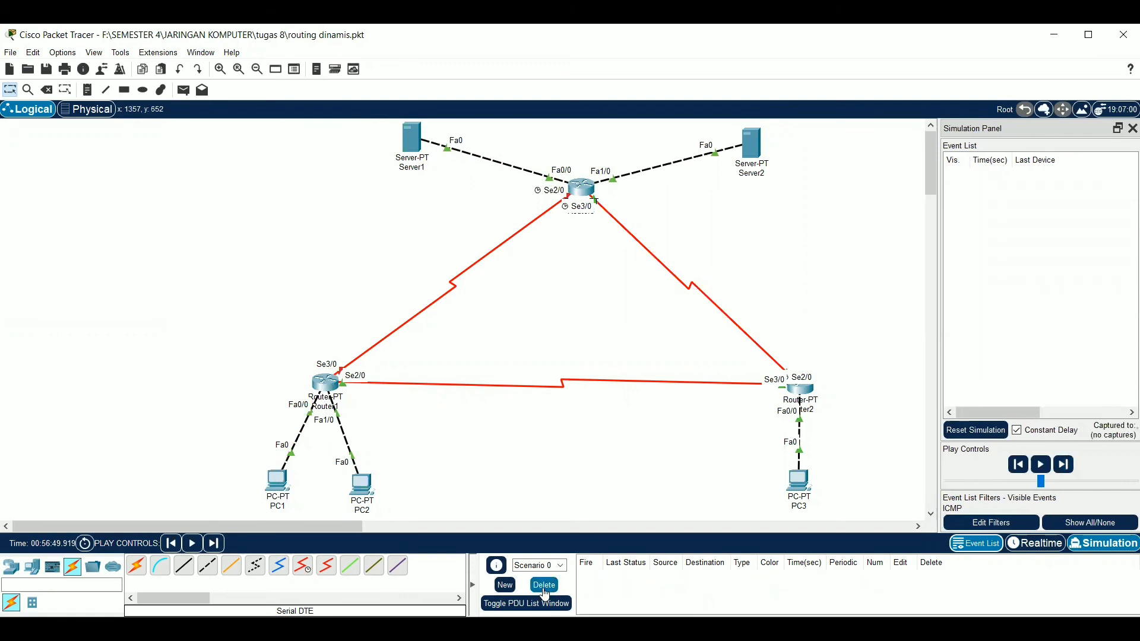
{"action": "left_click", "coordinate": [184, 89]}
{"action": "left_click", "coordinate": [277, 479]}
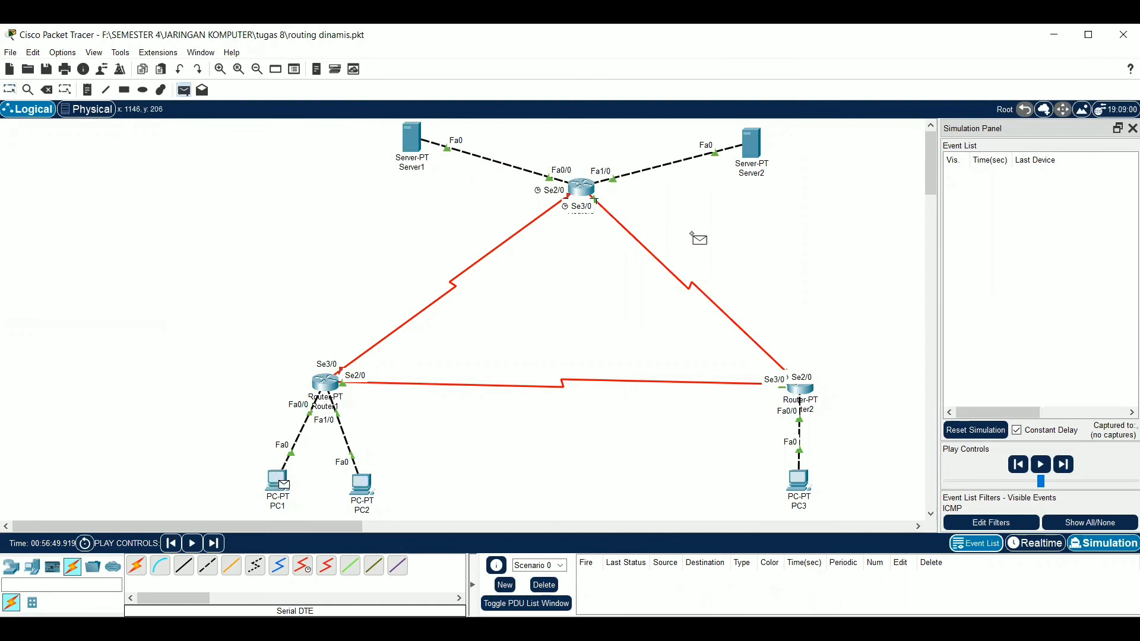
{"action": "left_click", "coordinate": [750, 161]}
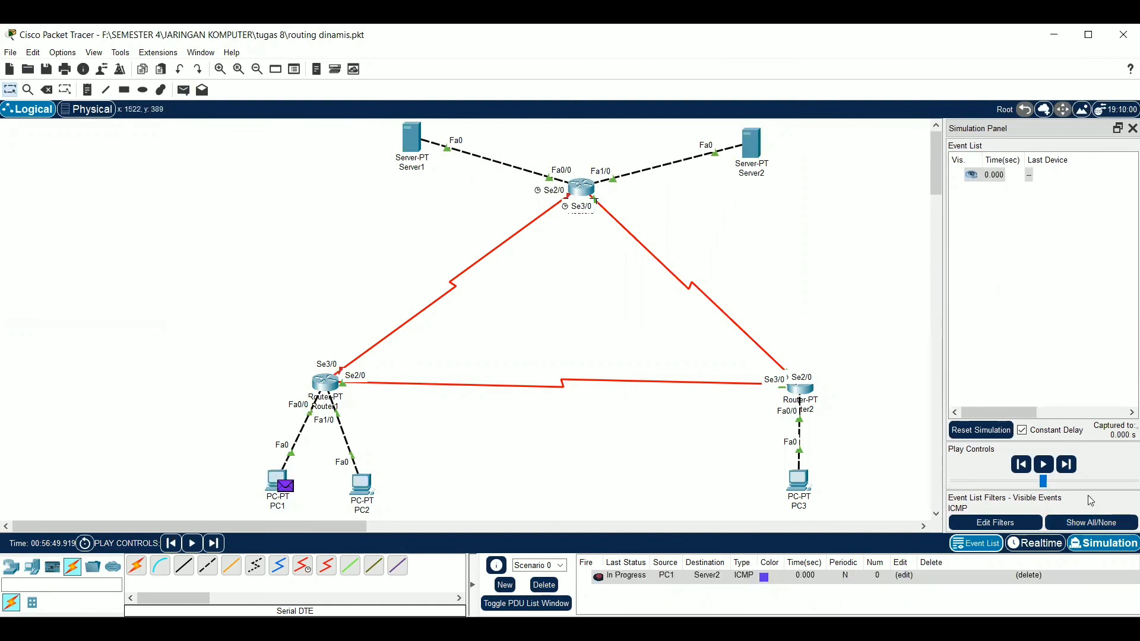
Advance the simulation event by event until Server2's reply returns to PC1
{"action": "left_click", "coordinate": [1066, 466]}
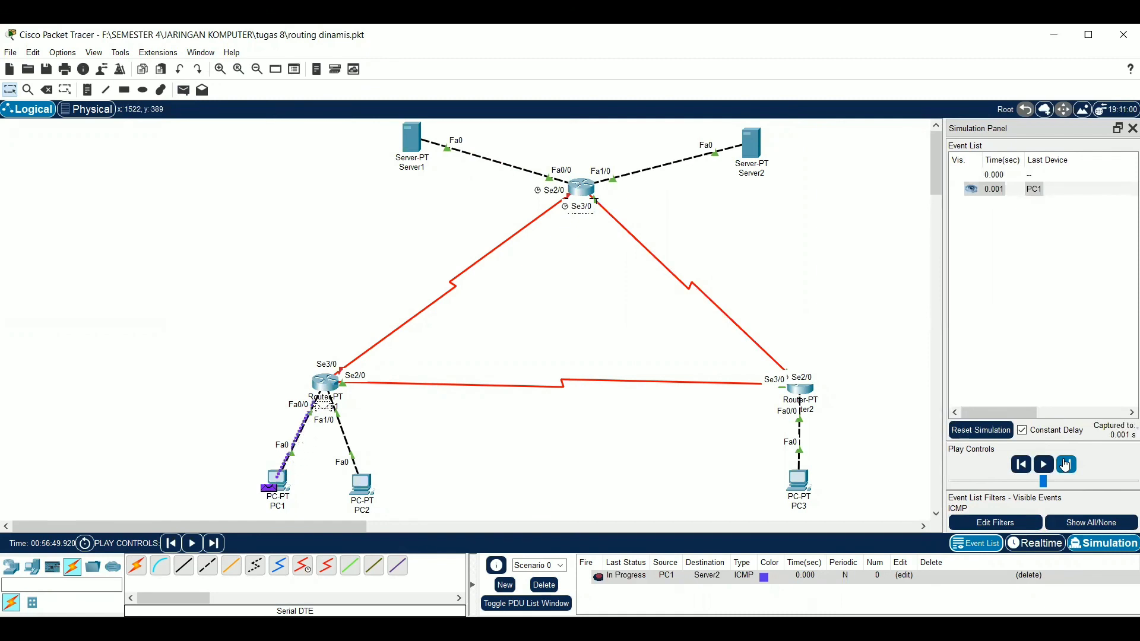
{"action": "left_click", "coordinate": [1066, 466]}
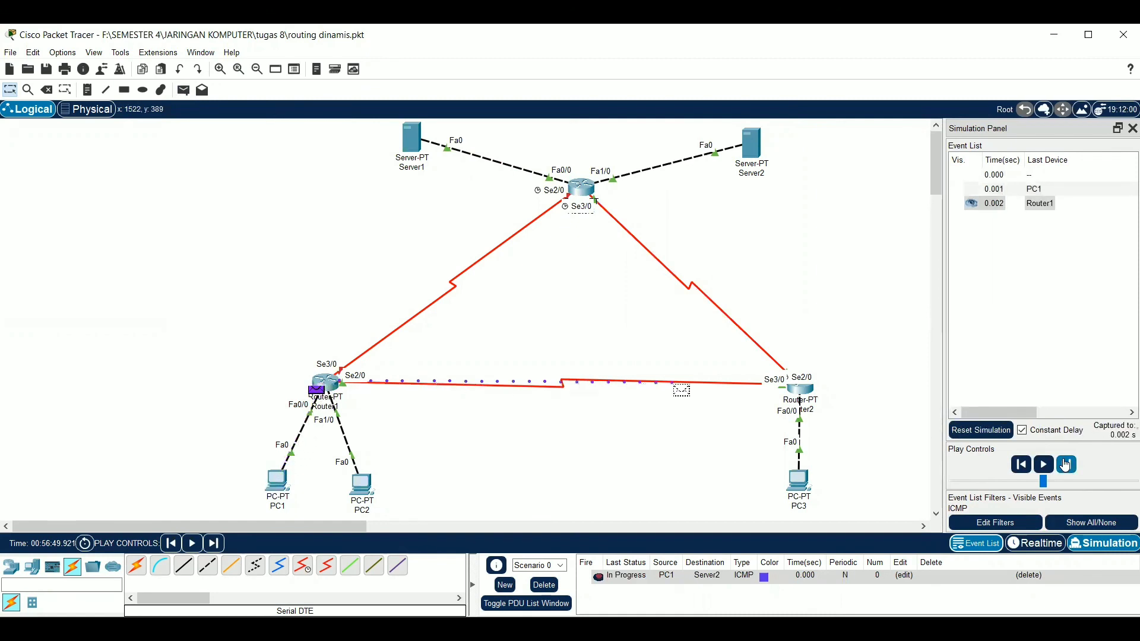
{"action": "left_click", "coordinate": [1066, 465]}
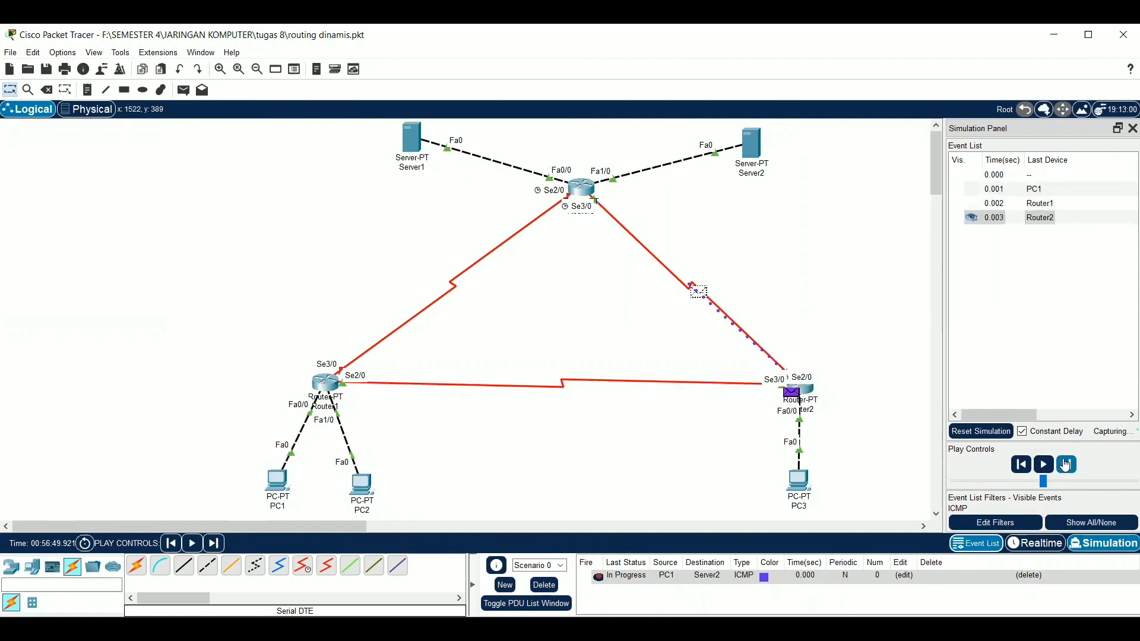
{"action": "left_click", "coordinate": [1066, 465]}
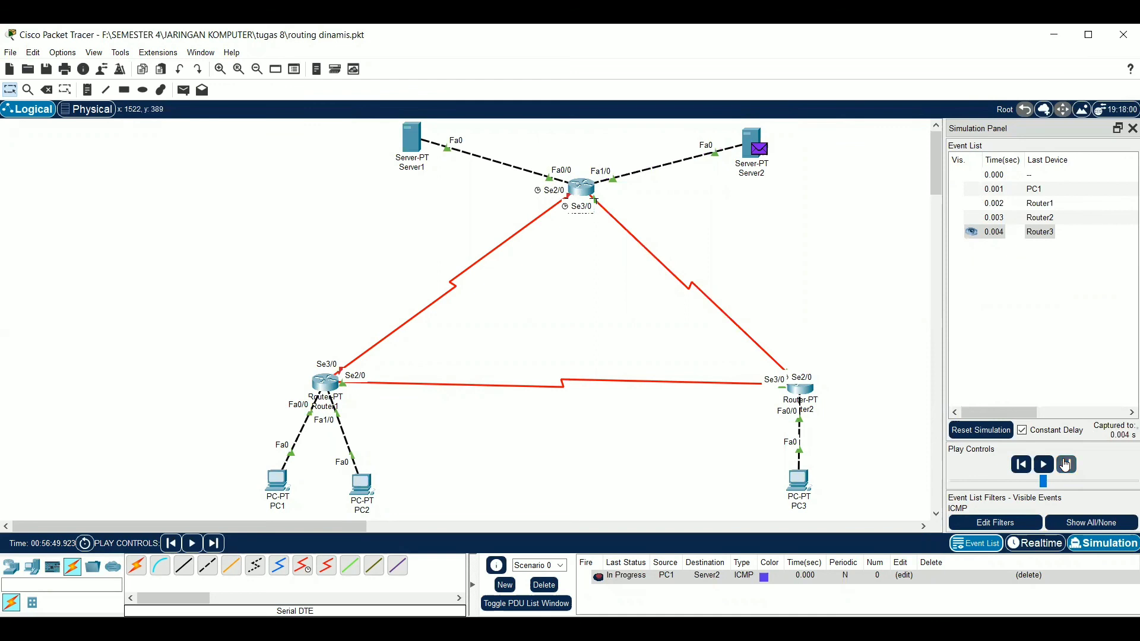
{"action": "left_click", "coordinate": [1066, 465]}
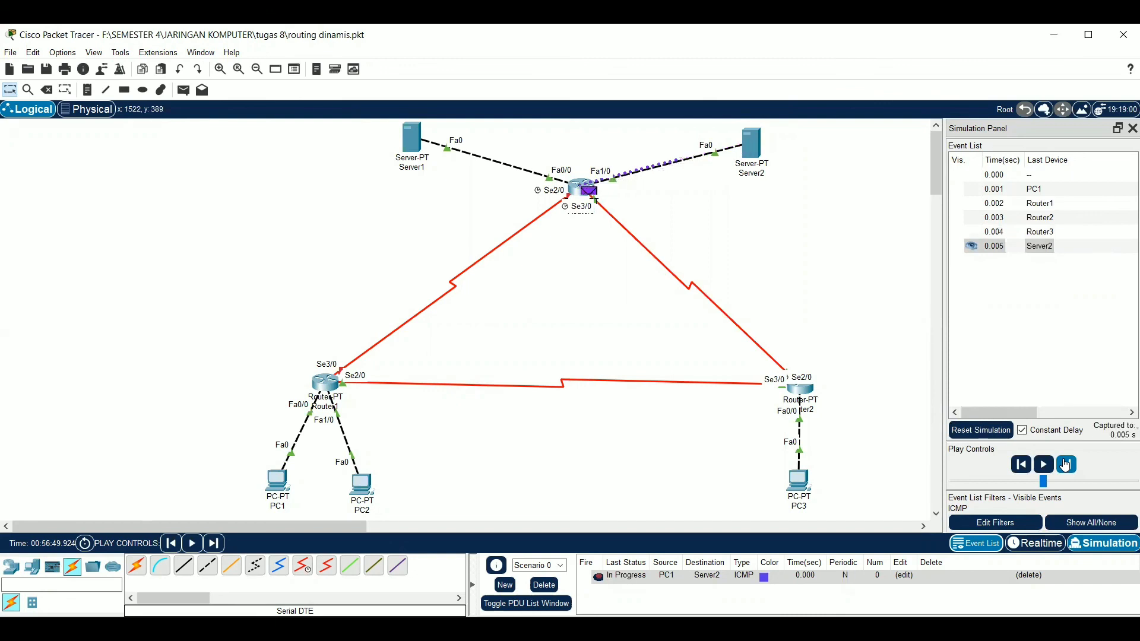
{"action": "left_click", "coordinate": [1066, 465]}
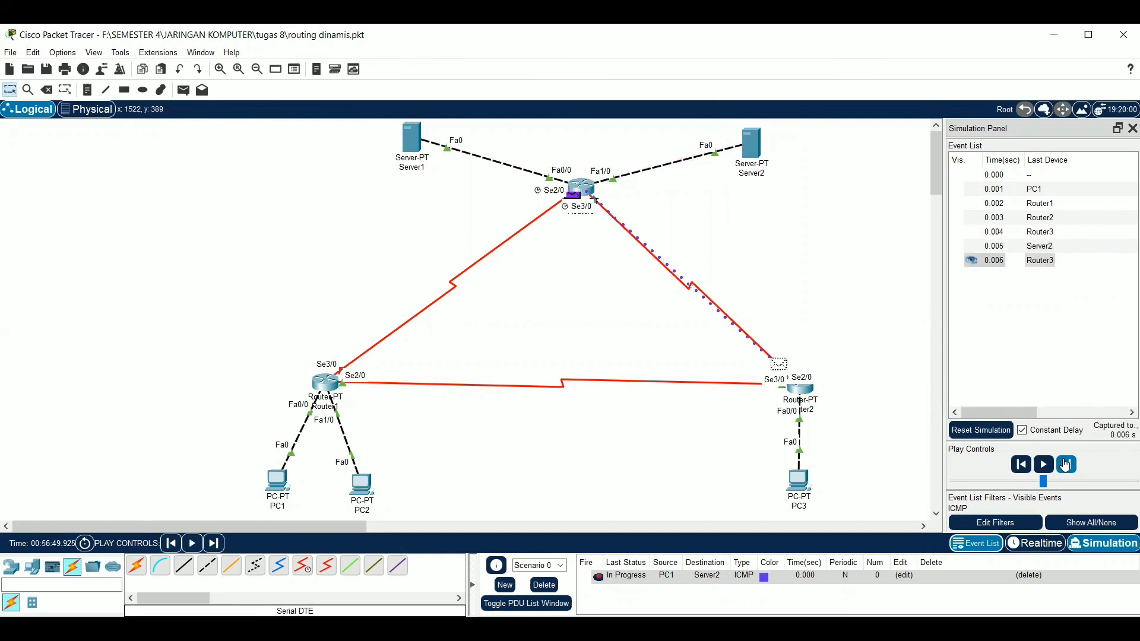
{"action": "left_click", "coordinate": [1066, 465]}
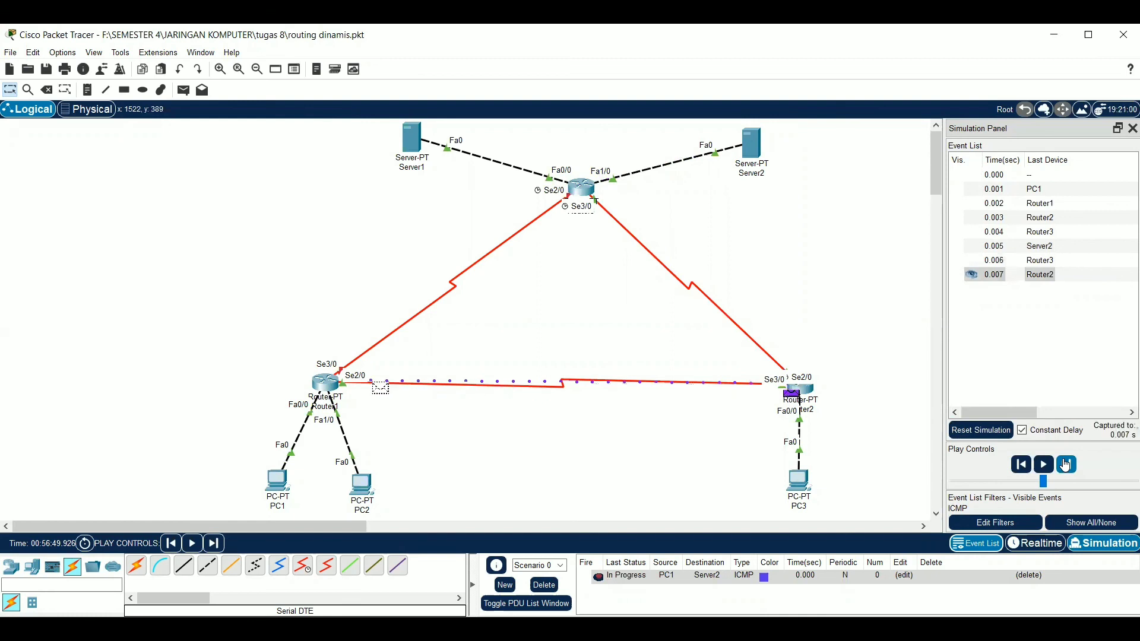
{"action": "left_click", "coordinate": [1066, 465]}
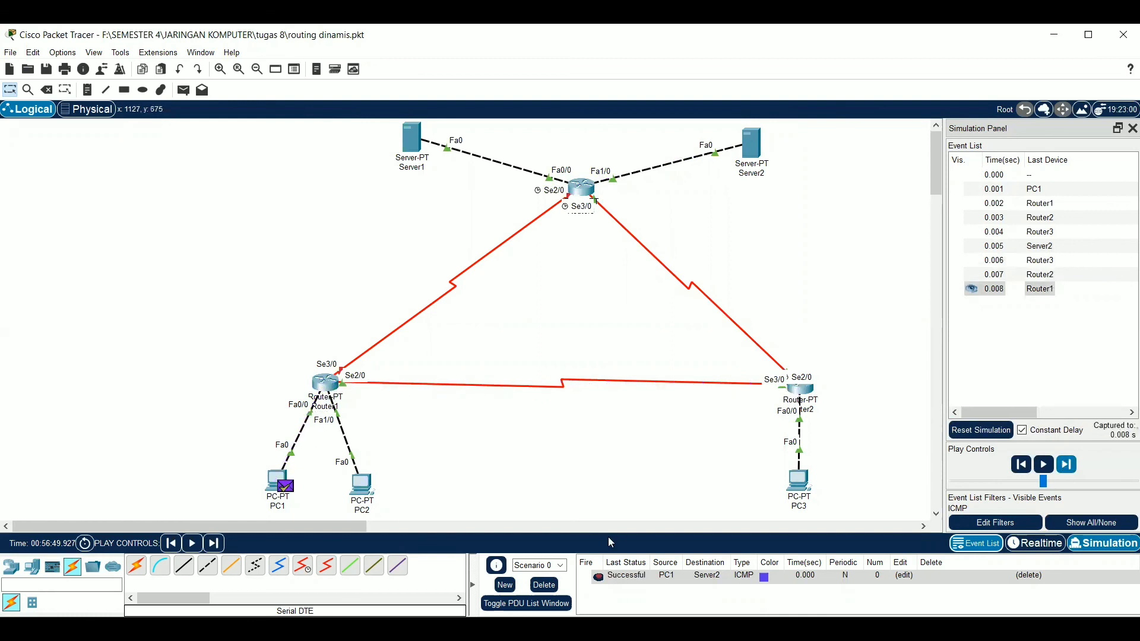
Delete the PC1 to Server2 PDU and add a simple PDU from PC3 to Server1
{"action": "left_click", "coordinate": [544, 585]}
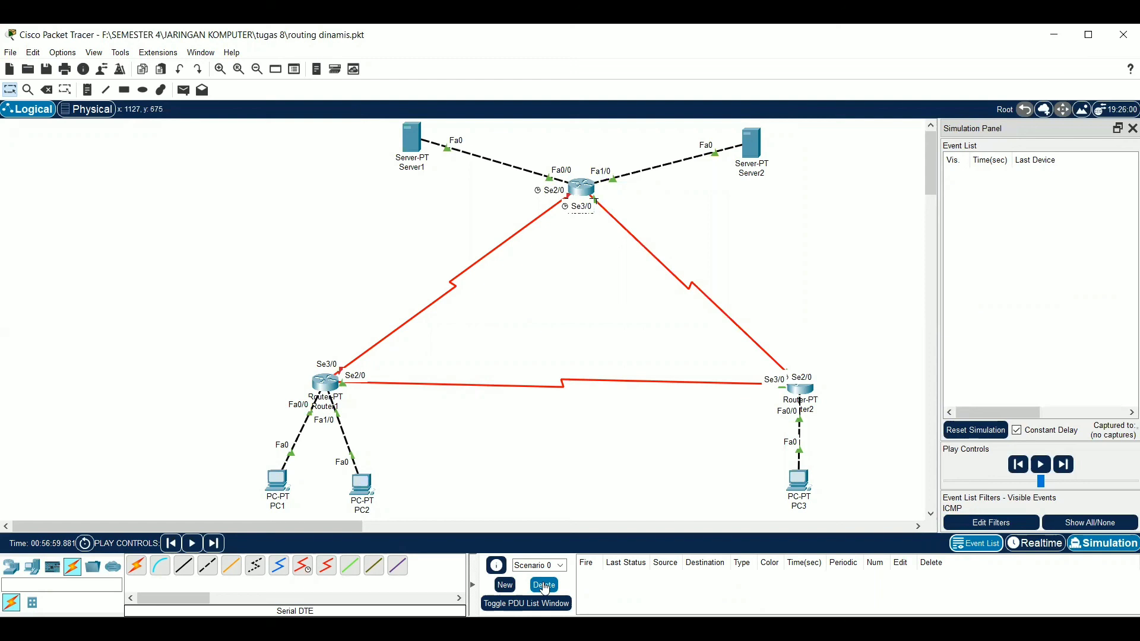
{"action": "left_click", "coordinate": [183, 90]}
{"action": "left_click", "coordinate": [802, 484]}
{"action": "left_click", "coordinate": [415, 138]}
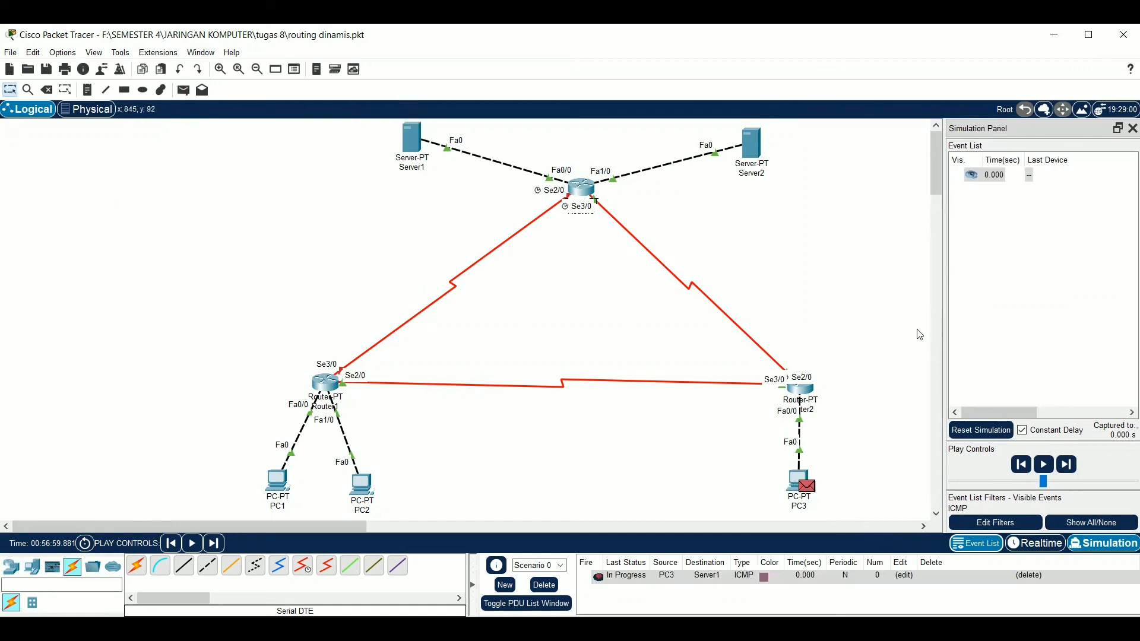
Advance the simulation event by event until Server1's reply returns to PC3
{"action": "left_click", "coordinate": [1075, 470]}
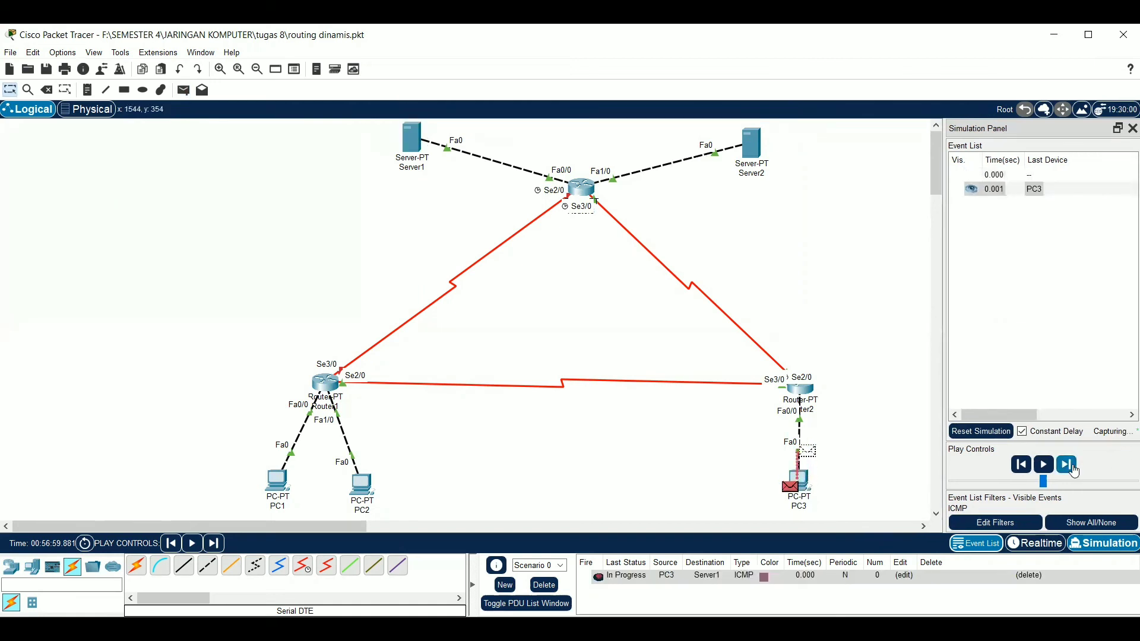
{"action": "left_click", "coordinate": [1073, 468]}
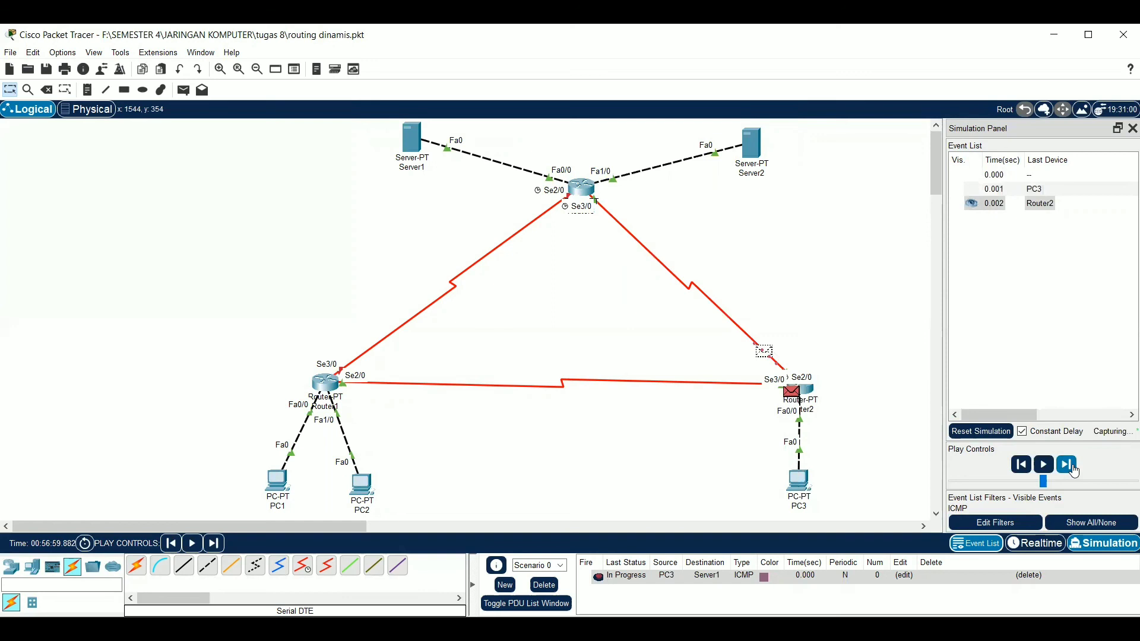
{"action": "left_click", "coordinate": [1075, 469]}
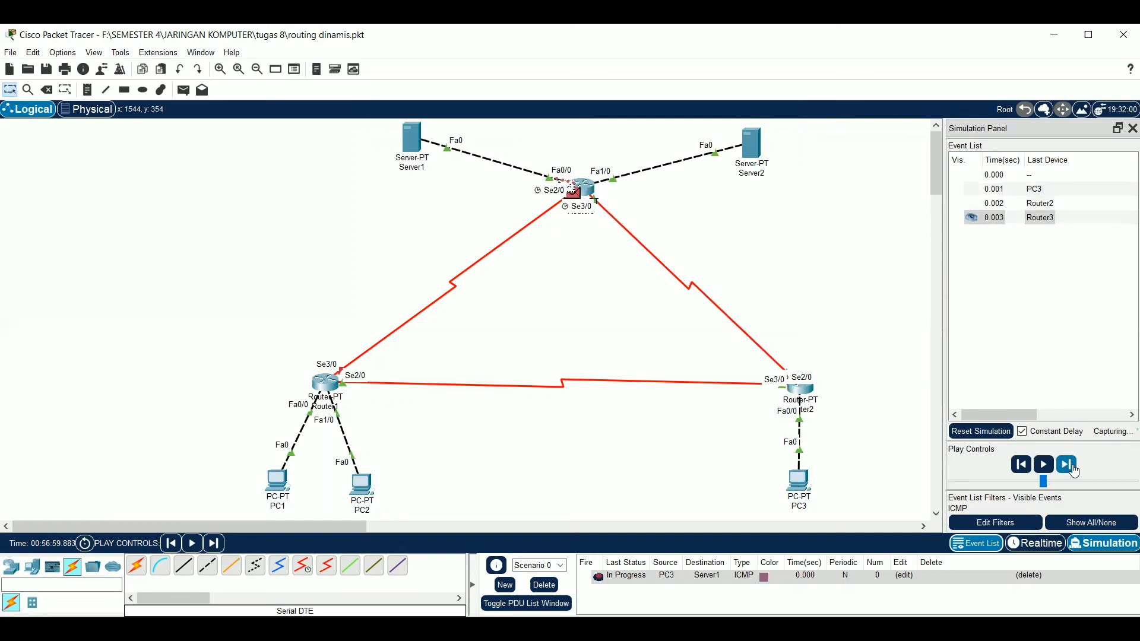
{"action": "left_click", "coordinate": [1075, 469]}
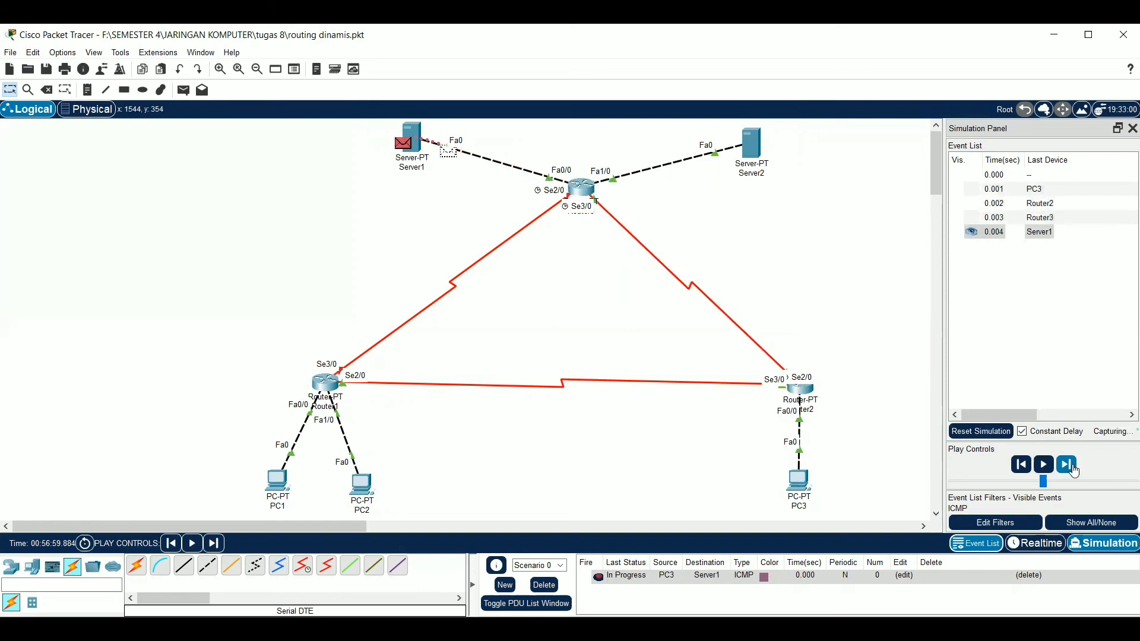
{"action": "left_click", "coordinate": [1075, 469]}
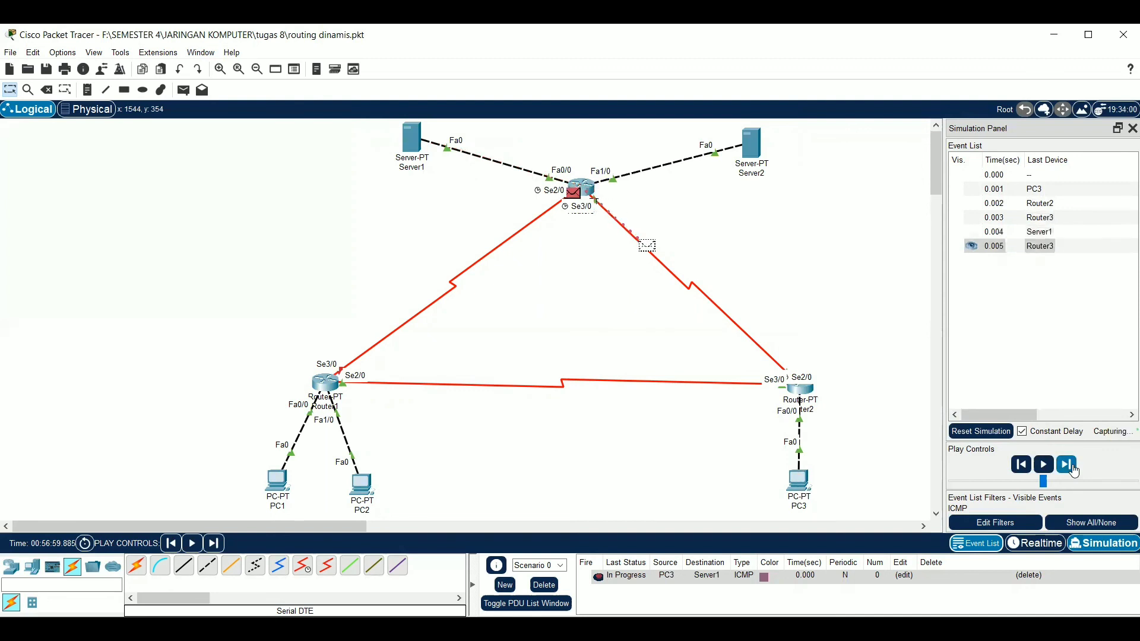
{"action": "left_click", "coordinate": [1075, 469]}
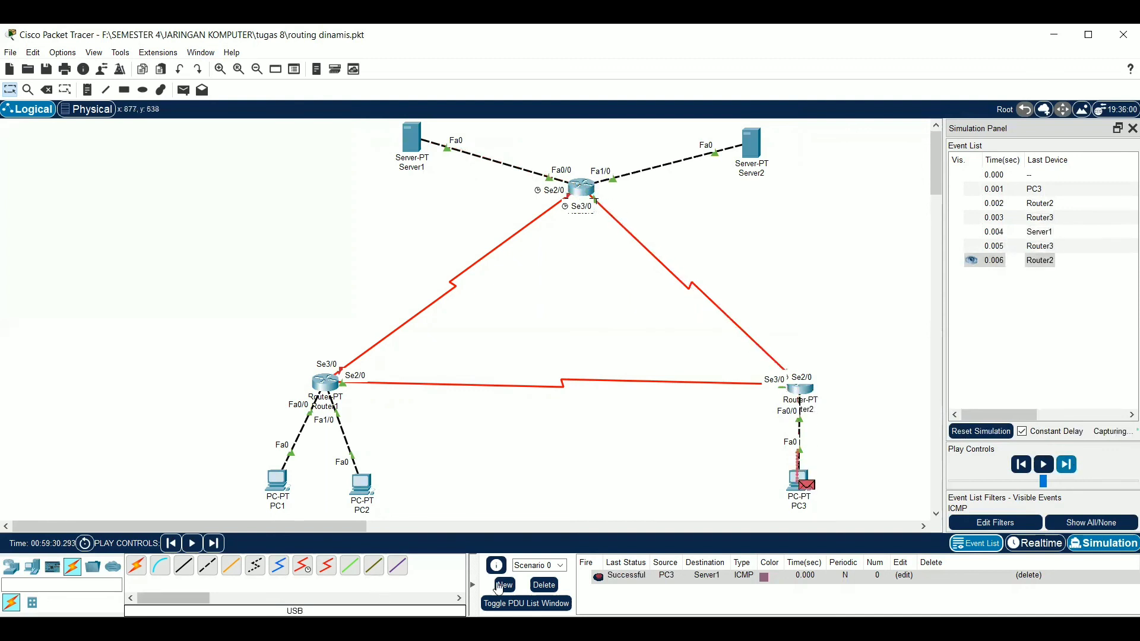
Replace the finished PDU with one from Server1 to PC1 and advance it event by event until the reply returns to Server1
{"action": "left_click", "coordinate": [544, 585]}
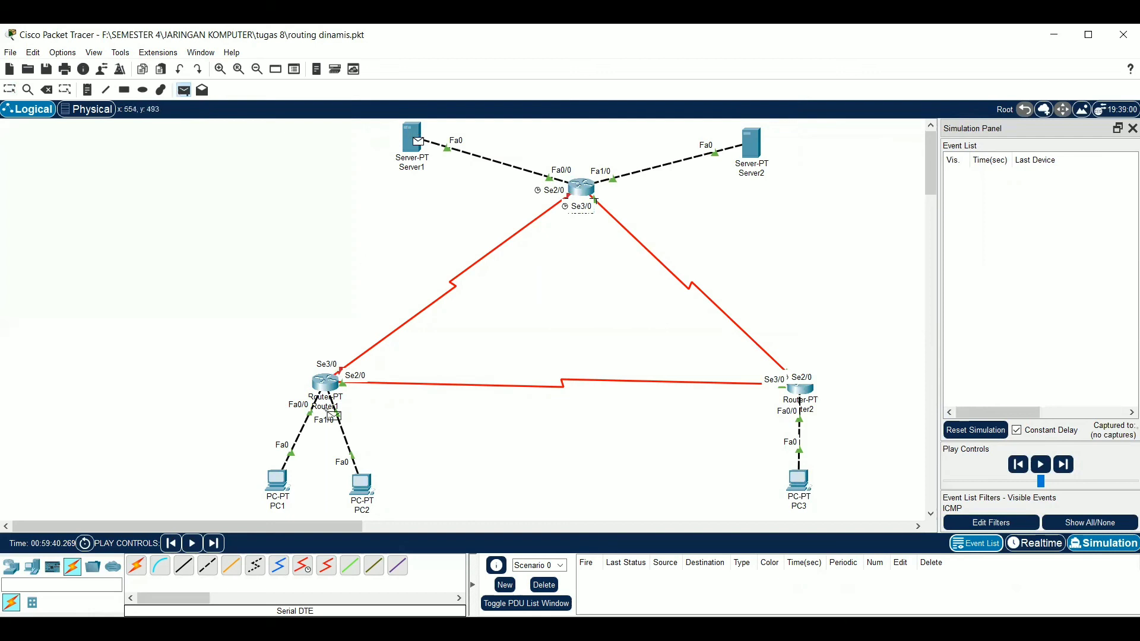
{"action": "left_click", "coordinate": [283, 494]}
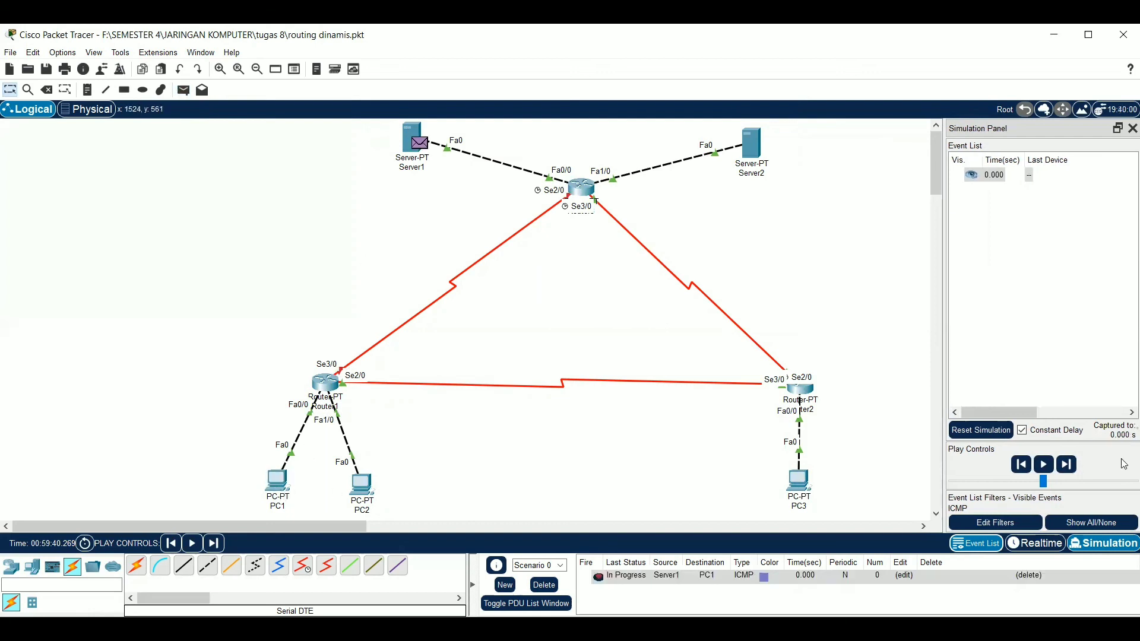
{"action": "left_click", "coordinate": [1071, 469]}
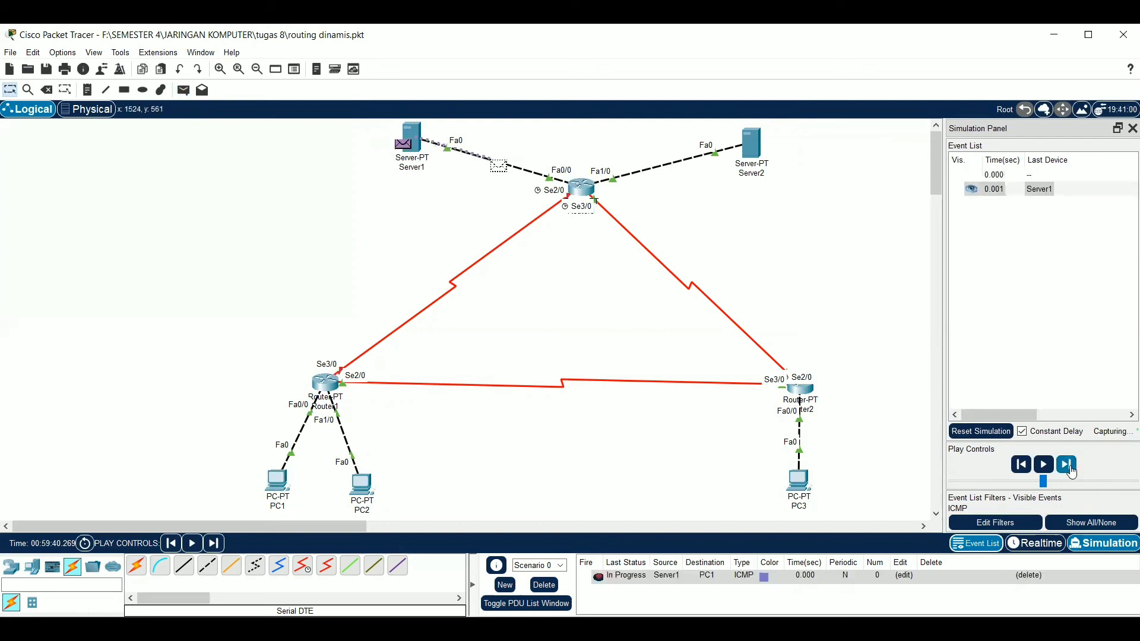
{"action": "left_click", "coordinate": [1068, 465]}
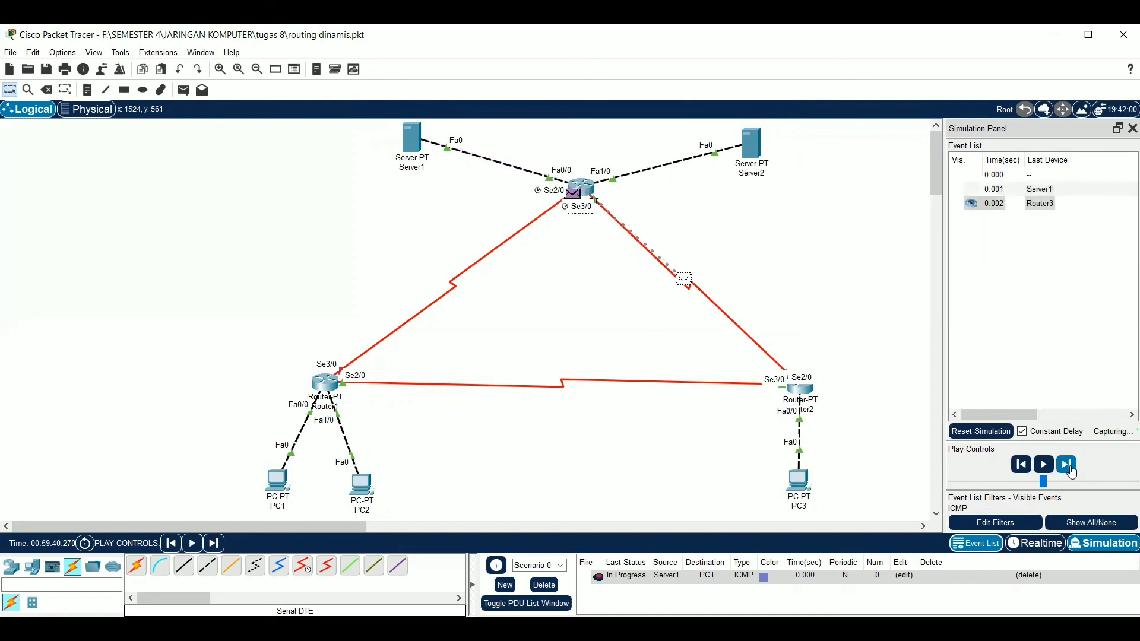
{"action": "left_click", "coordinate": [1068, 465]}
{"action": "left_click", "coordinate": [1067, 465]}
{"action": "left_click", "coordinate": [1068, 465]}
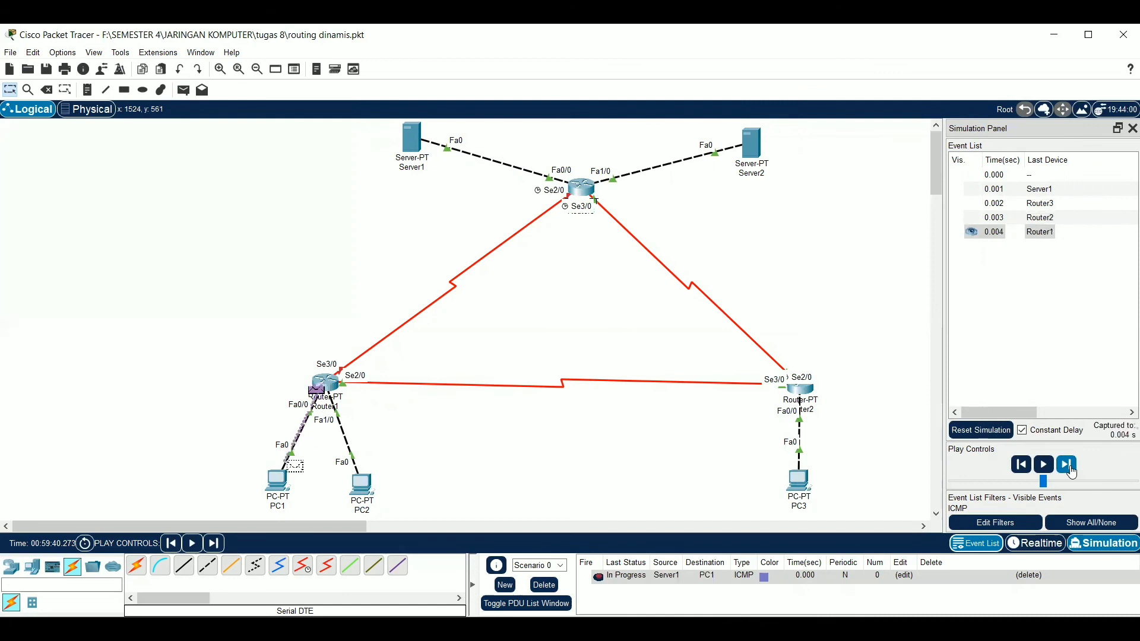
{"action": "left_click", "coordinate": [1067, 465]}
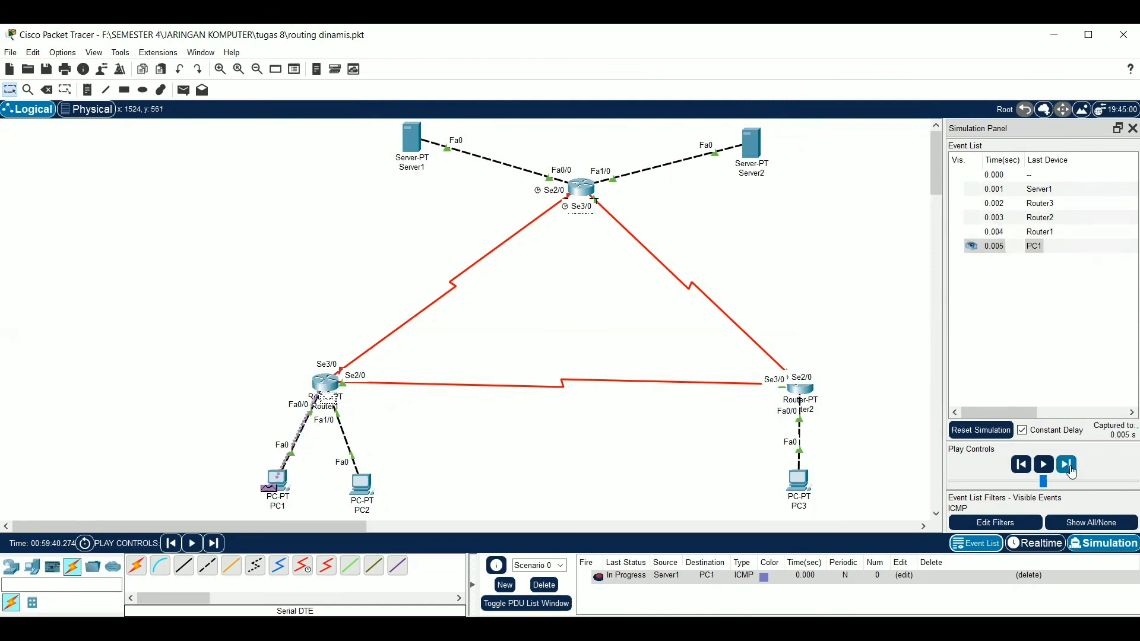
{"action": "left_click", "coordinate": [1072, 469]}
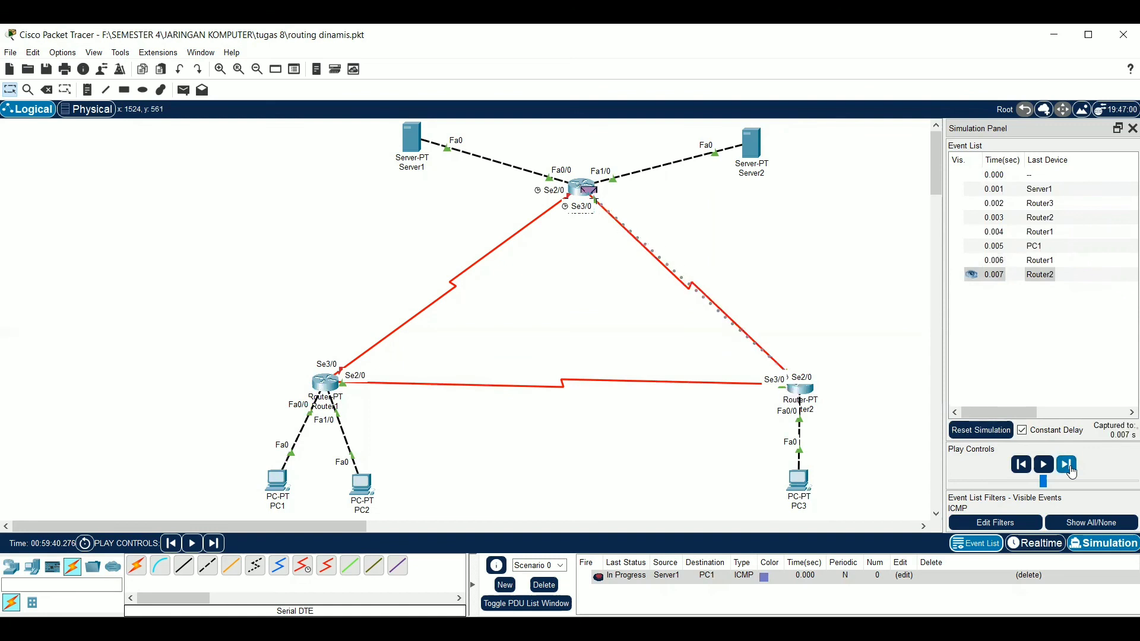
{"action": "left_click", "coordinate": [1072, 468]}
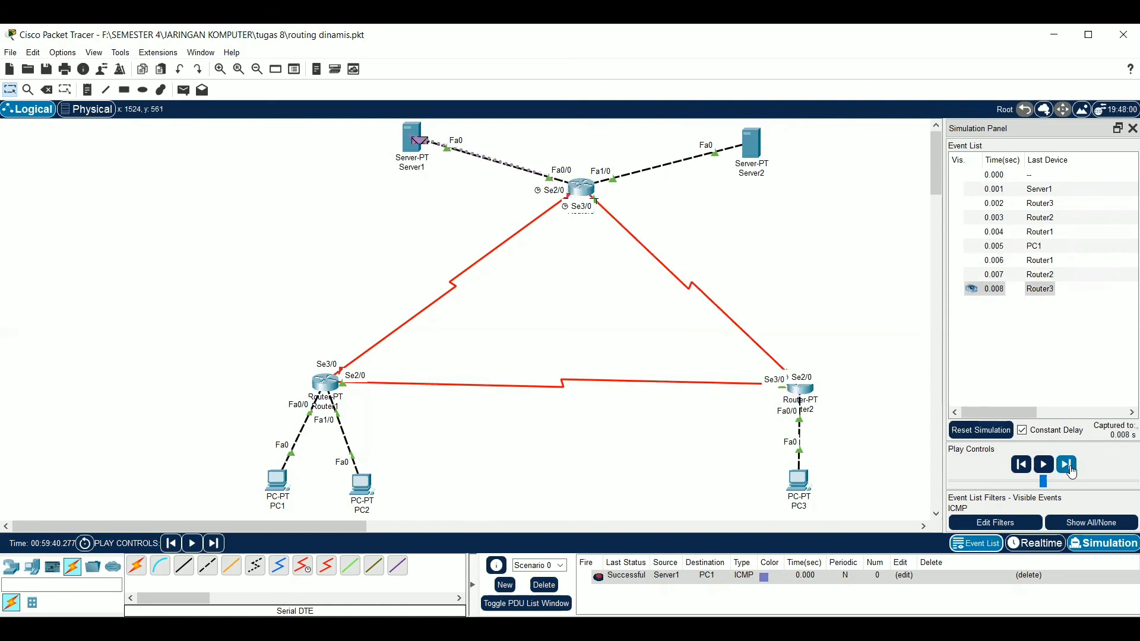
Send a simple PDU from Server2 to PC2 and advance the simulation event by event until the reply returns to Server2
{"action": "left_click", "coordinate": [184, 90]}
{"action": "left_click", "coordinate": [757, 145]}
{"action": "left_click", "coordinate": [362, 484]}
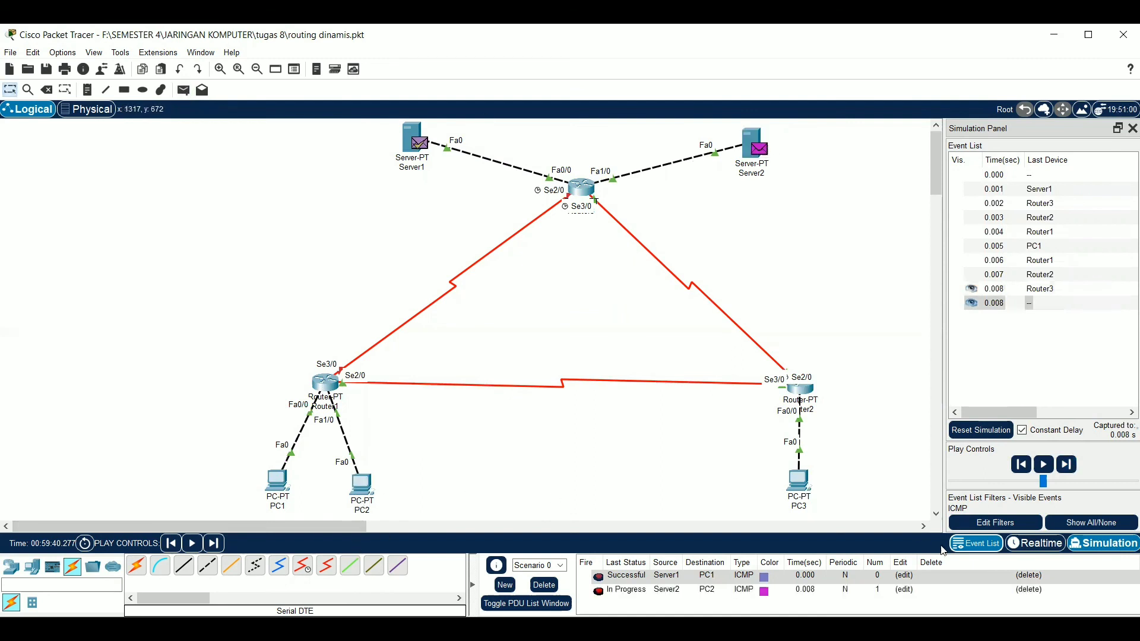
{"action": "left_click", "coordinate": [1067, 465]}
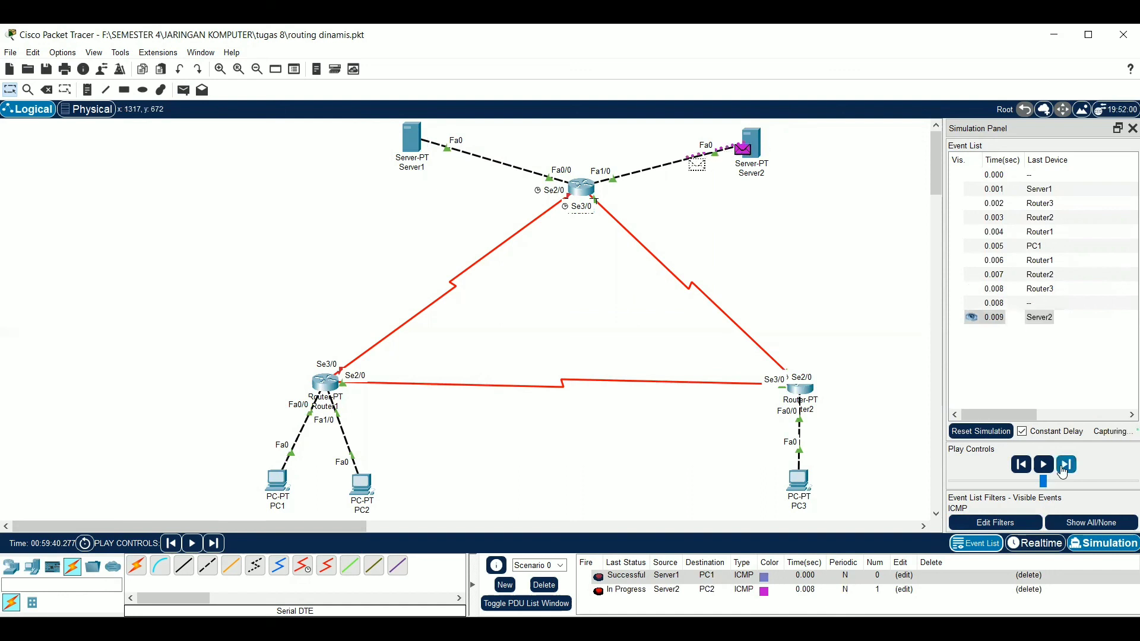
{"action": "left_click", "coordinate": [1062, 471]}
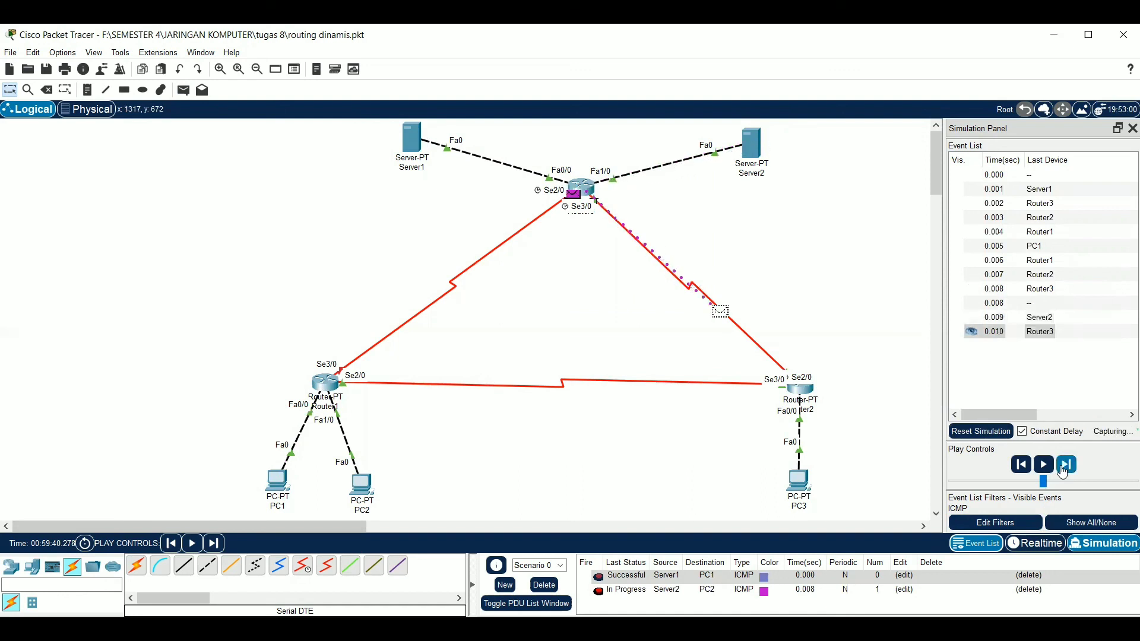
{"action": "left_click", "coordinate": [1062, 471]}
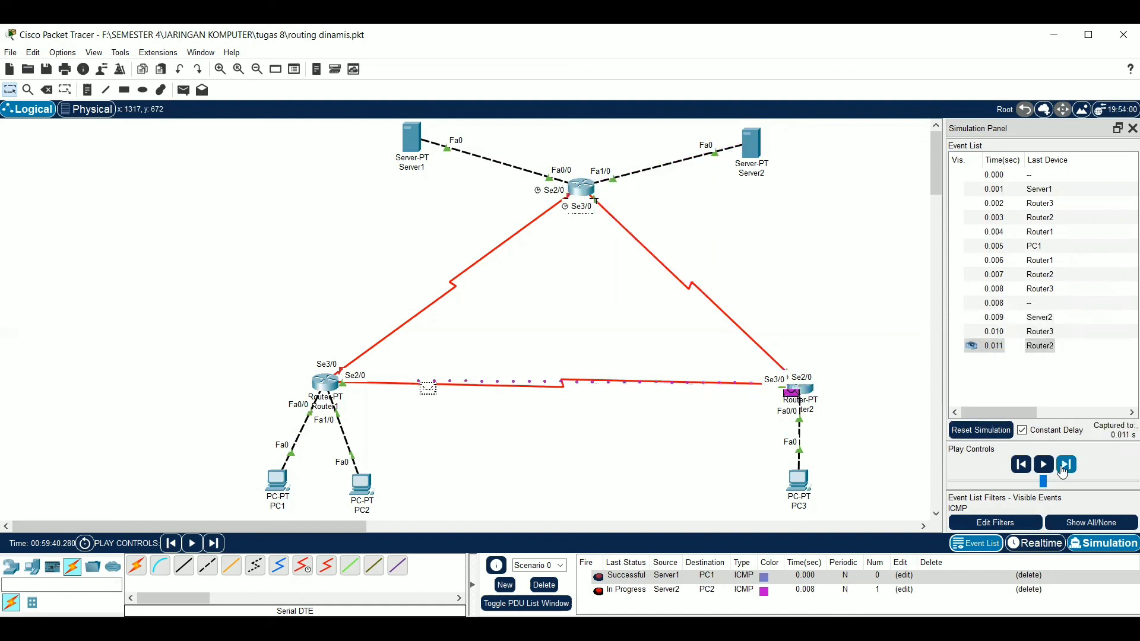
{"action": "left_click", "coordinate": [1063, 471]}
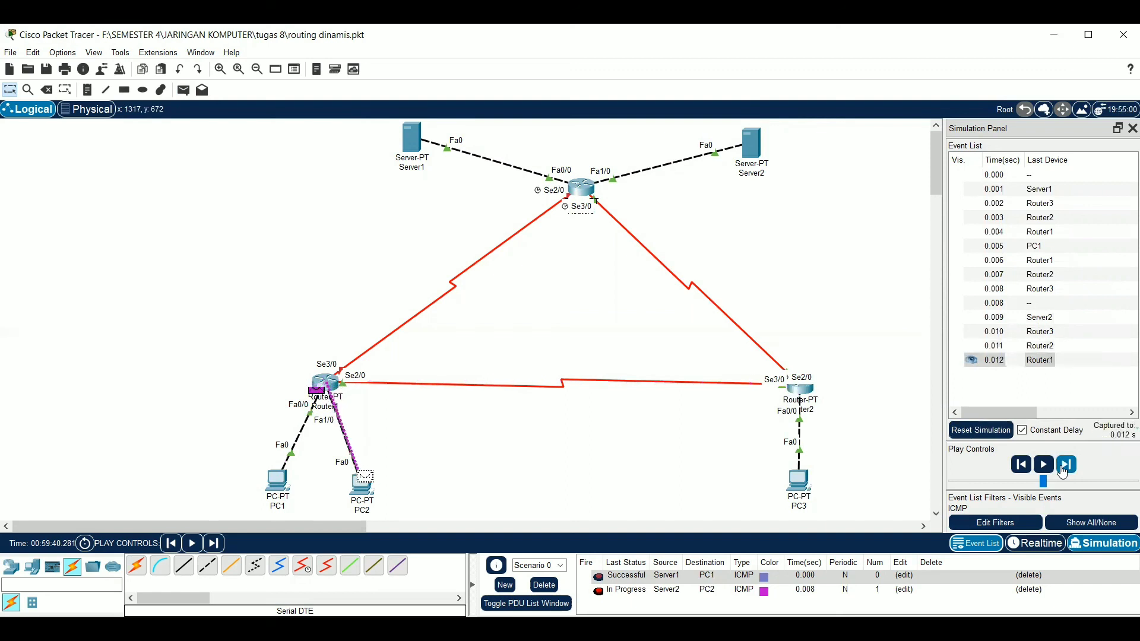
{"action": "left_click", "coordinate": [1063, 471]}
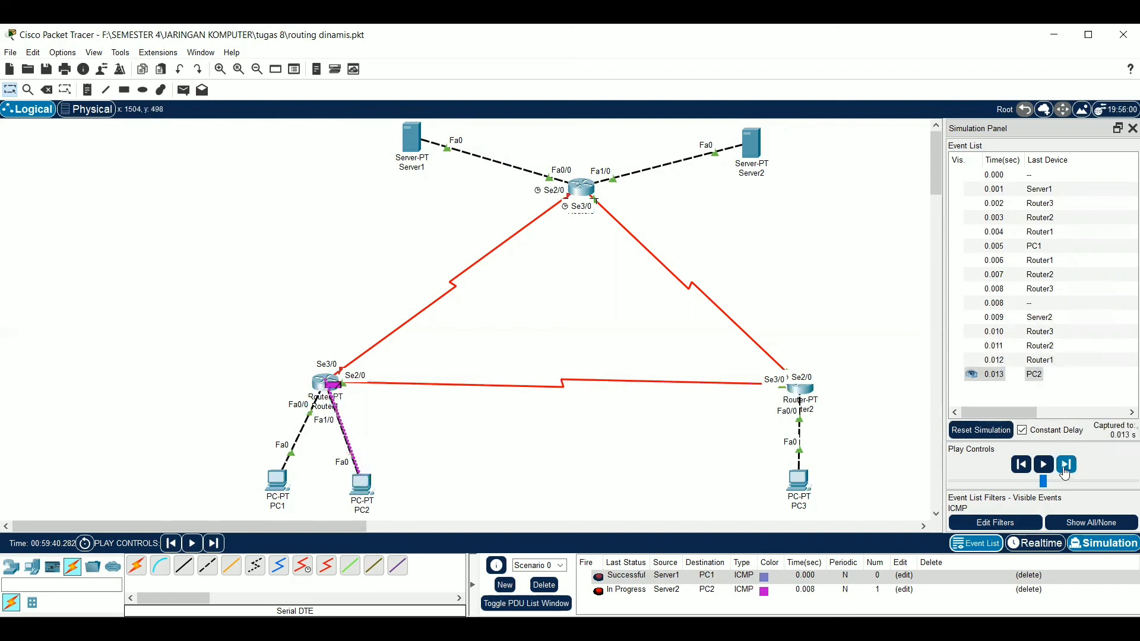
{"action": "left_click", "coordinate": [1066, 470]}
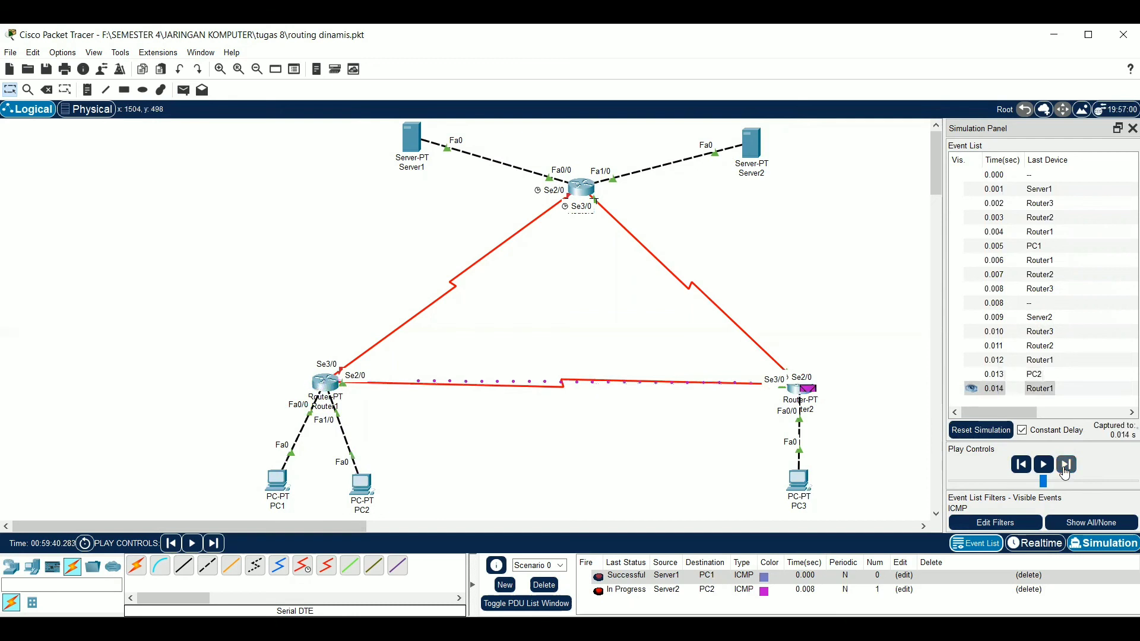
{"action": "left_click", "coordinate": [1066, 470]}
{"action": "left_click", "coordinate": [1066, 470]}
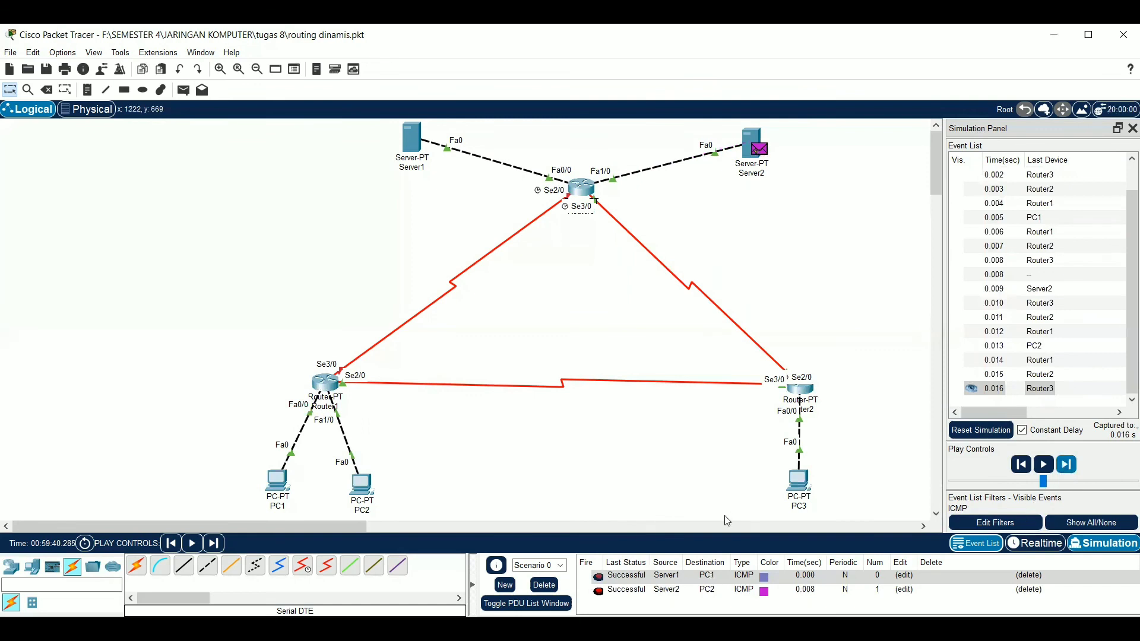
Clear all PDUs from Scenario 0 and switch back to Realtime mode
{"action": "left_click", "coordinate": [543, 585]}
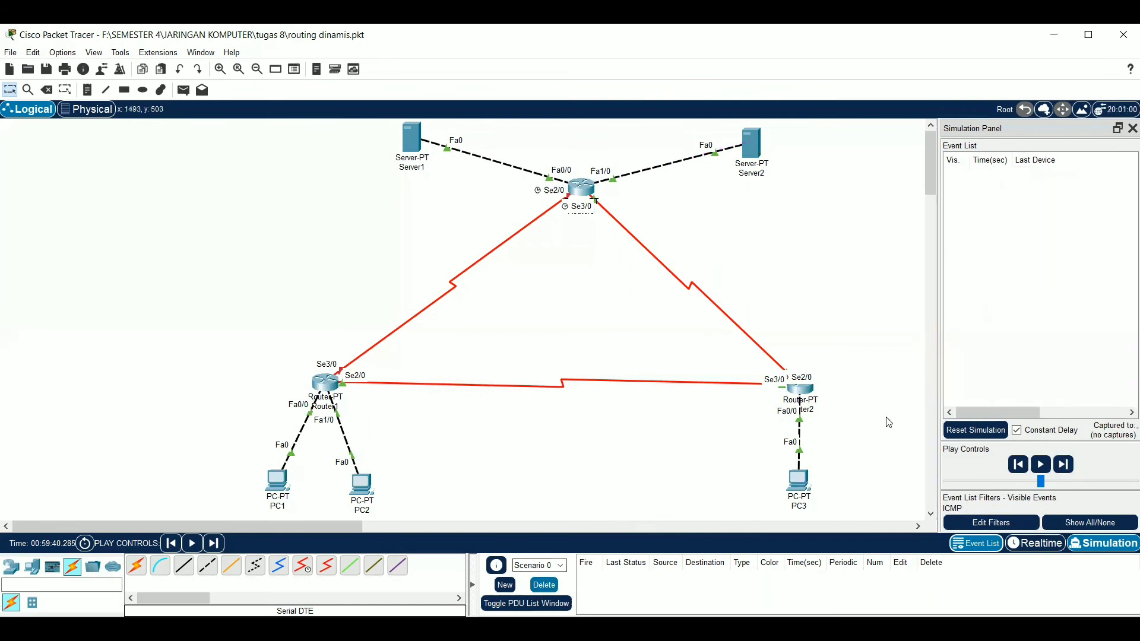
{"action": "left_click", "coordinate": [1056, 545]}
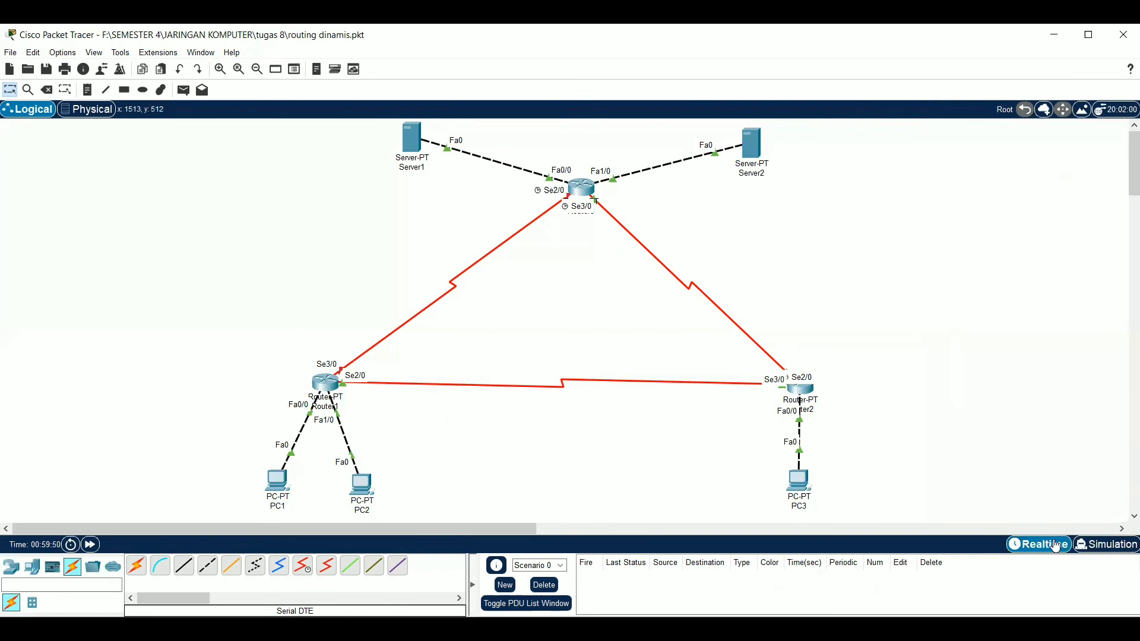